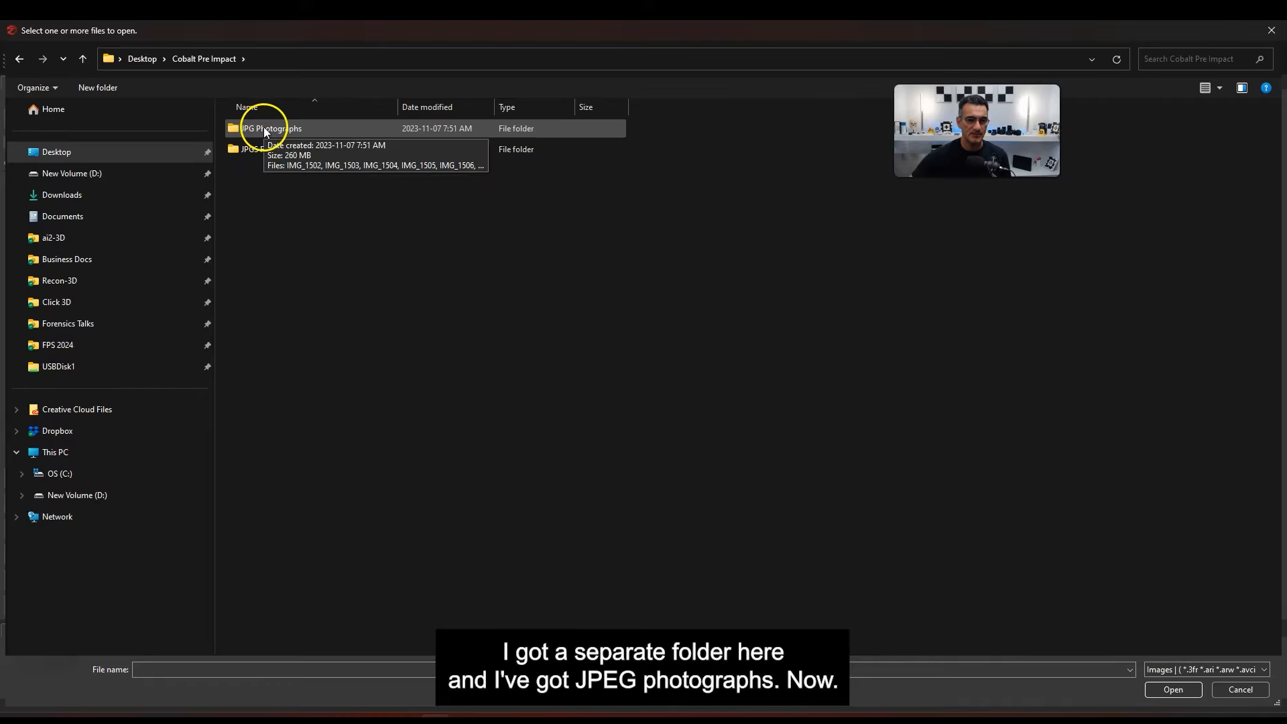
Add all 120 images from the JPG Photographs folder, not JPGS Frames, to the Project Wizard
{"action": "double_click", "coordinate": [264, 148]}
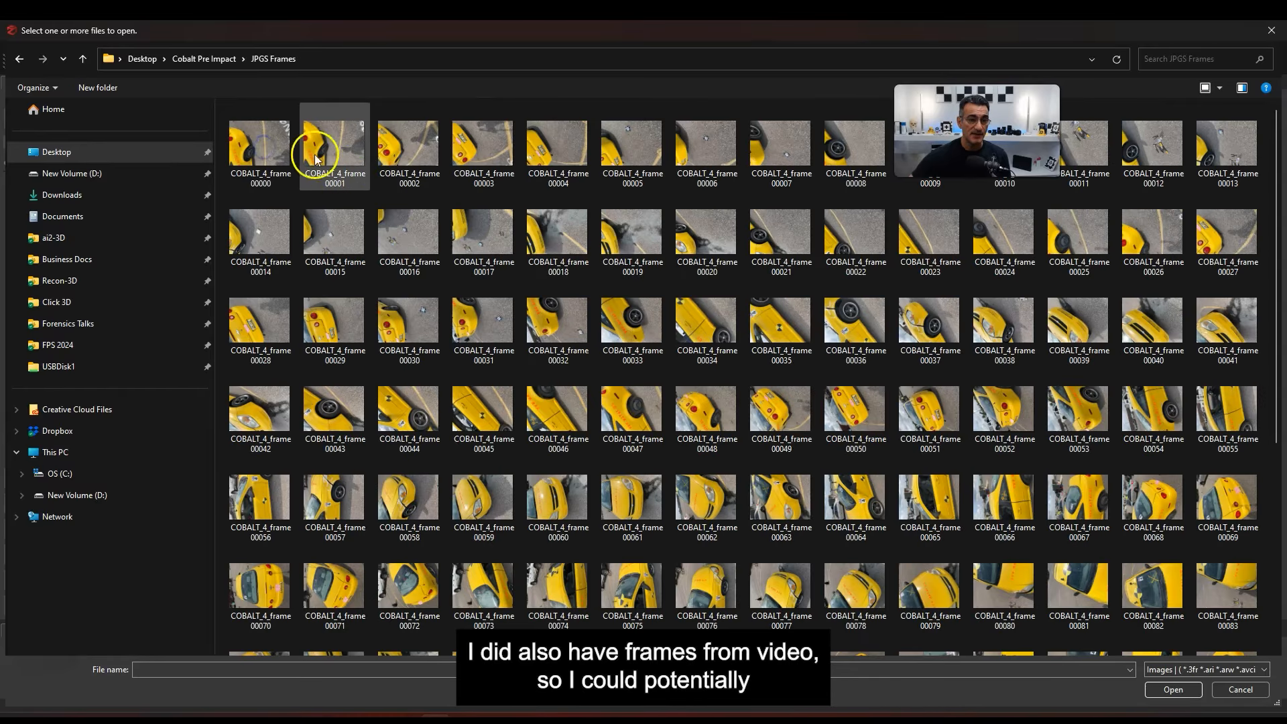
{"action": "scroll", "coordinate": [655, 279], "scroll_direction": "down", "scroll_amount": 5}
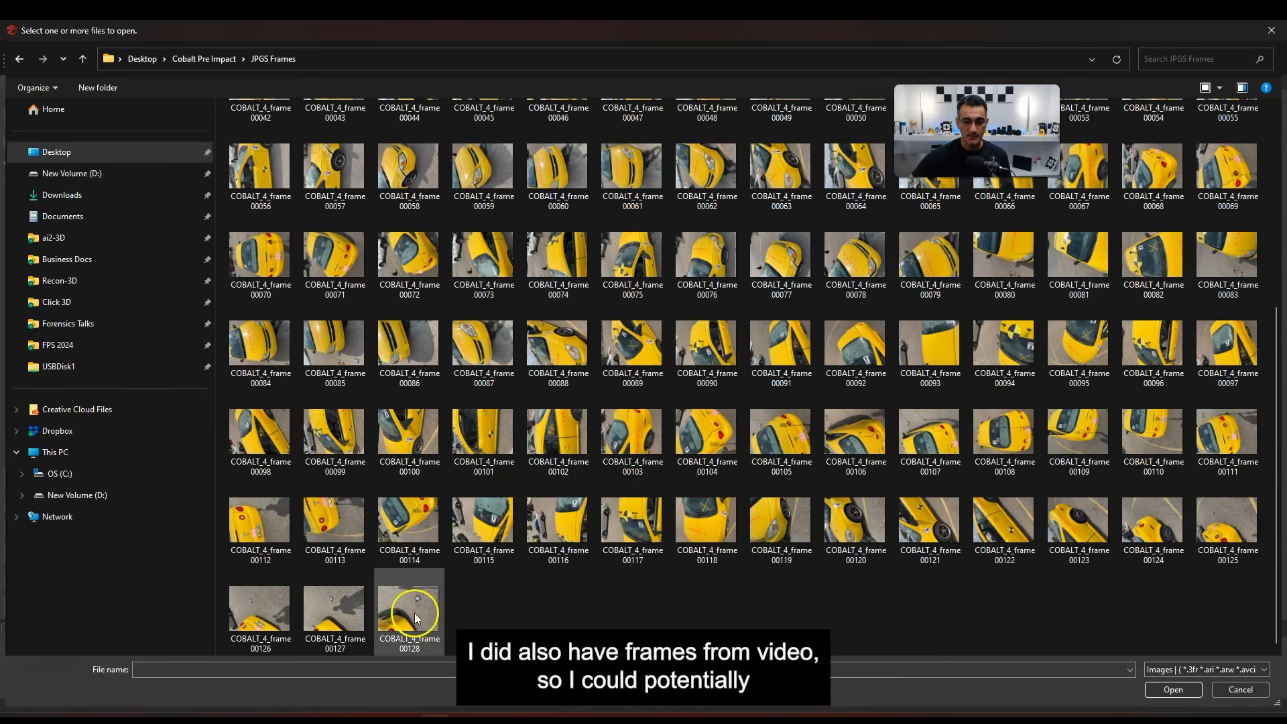
{"action": "scroll", "coordinate": [429, 577], "scroll_direction": "up", "scroll_amount": 5}
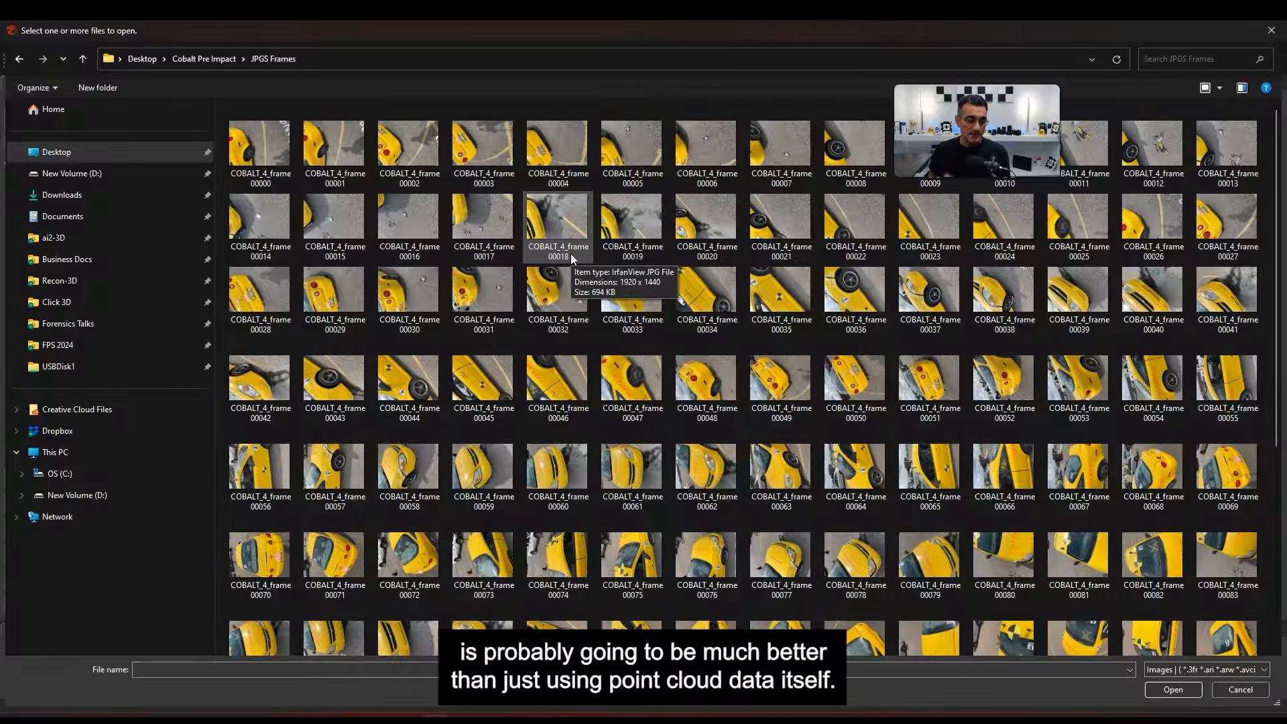
{"action": "left_click", "coordinate": [221, 59]}
{"action": "double_click", "coordinate": [290, 129]}
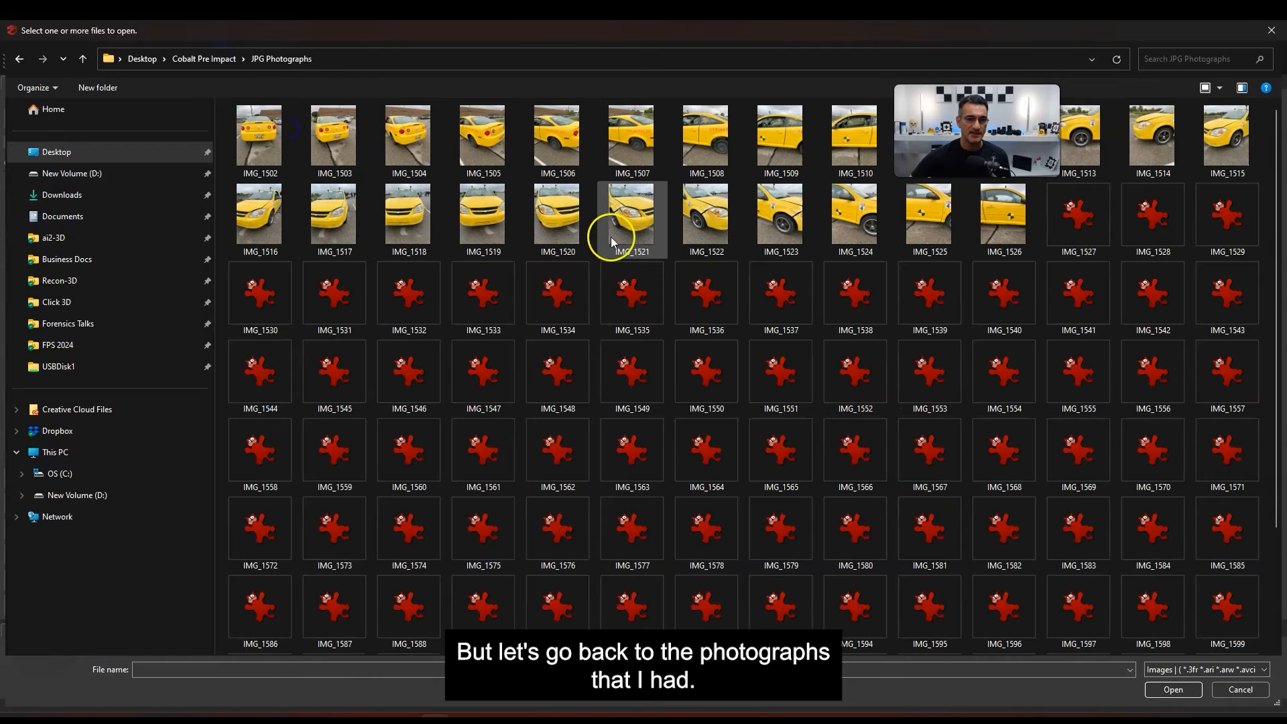
{"action": "right_click", "coordinate": [684, 345]}
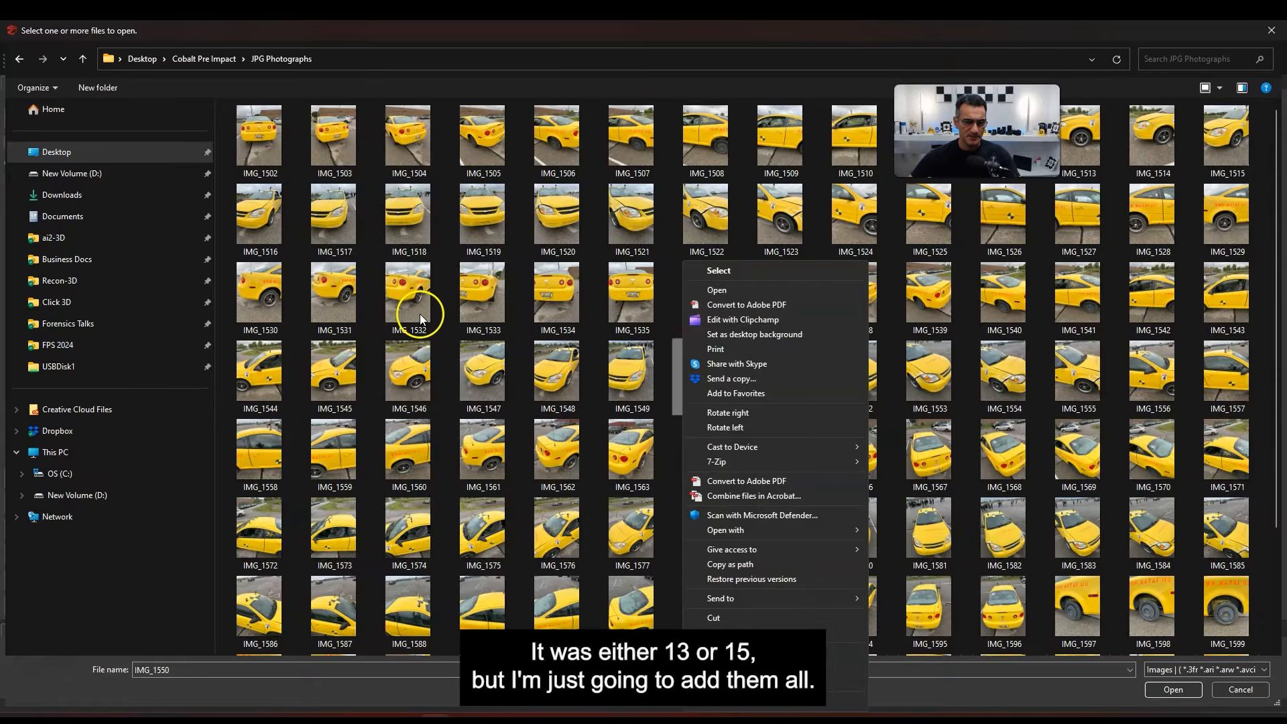
{"action": "left_click", "coordinate": [285, 149]}
{"action": "key", "text": "ctrl+a"}
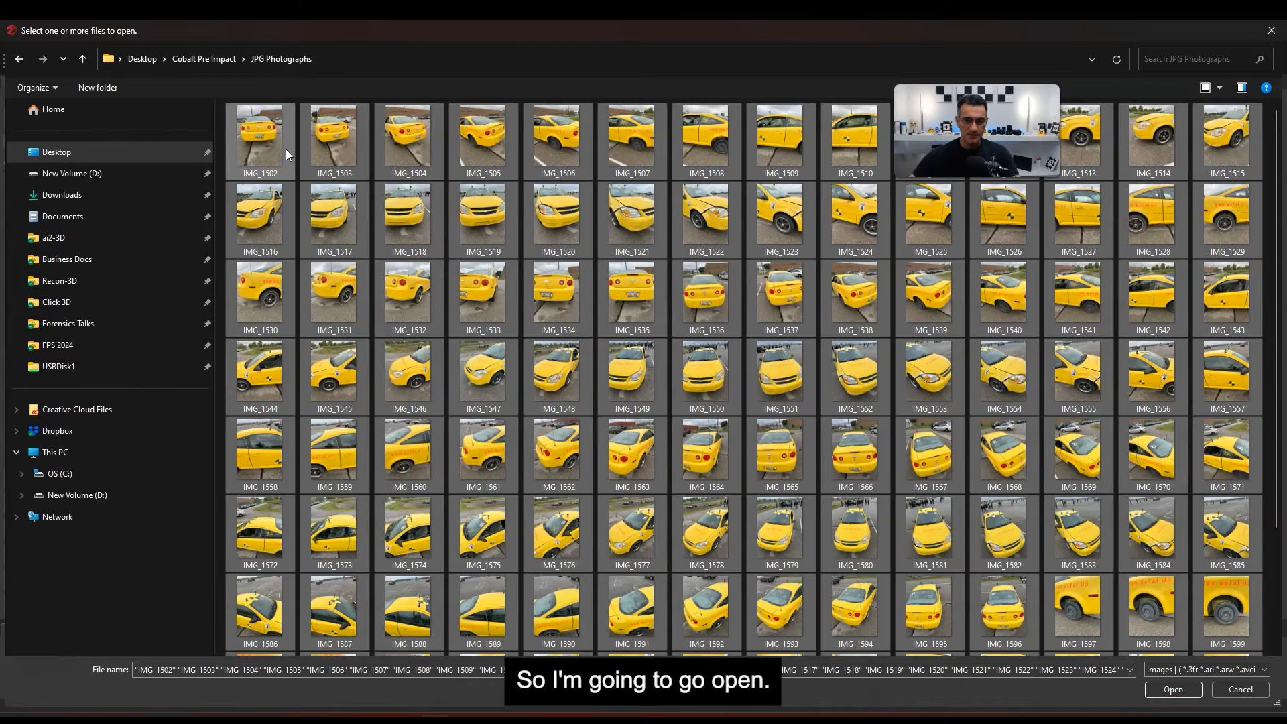
{"action": "key", "text": "Return"}
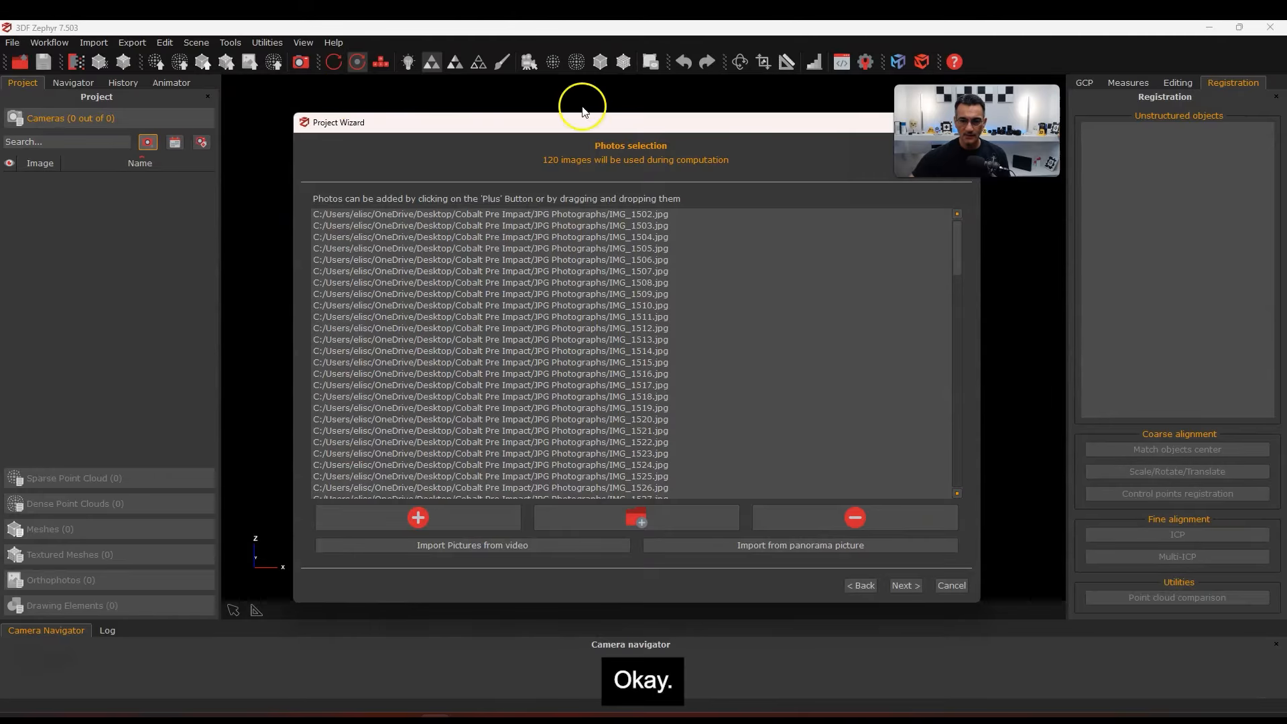
Keep default calibration and the General/Default orientation preset, and run sparse reconstruction orienting all 120 photos
{"action": "left_click", "coordinate": [903, 585]}
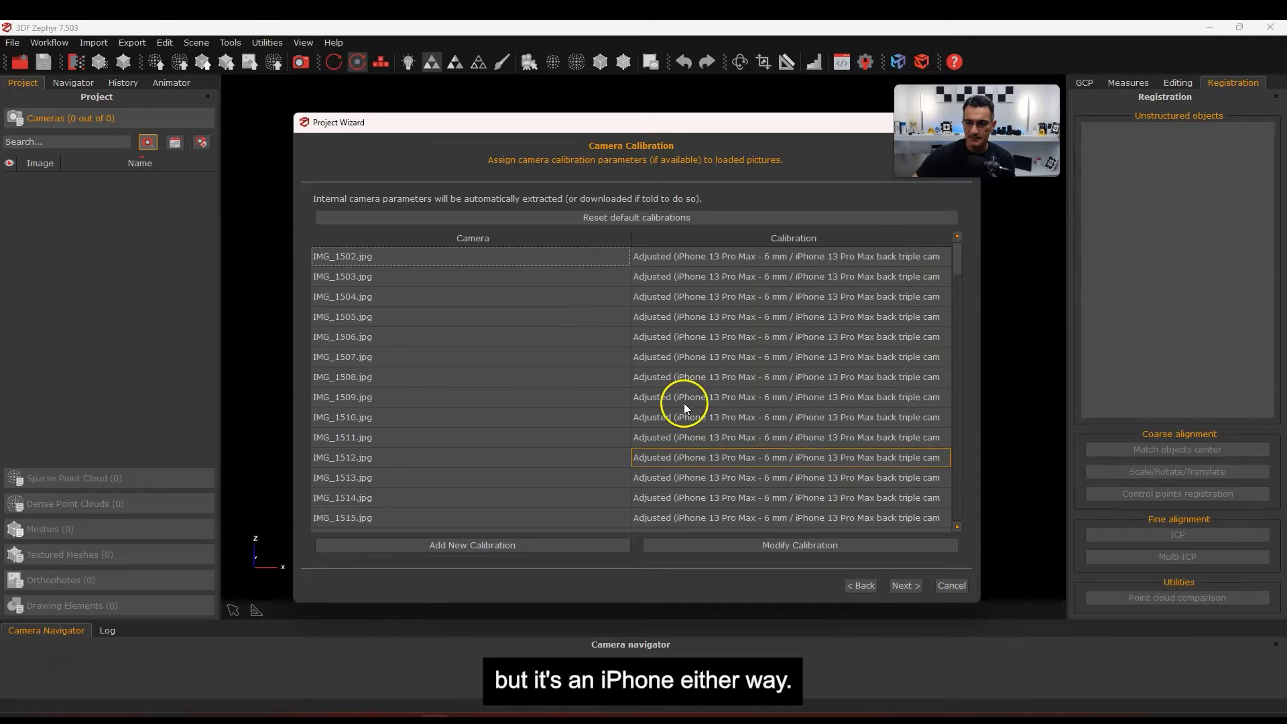
{"action": "left_click", "coordinate": [903, 588]}
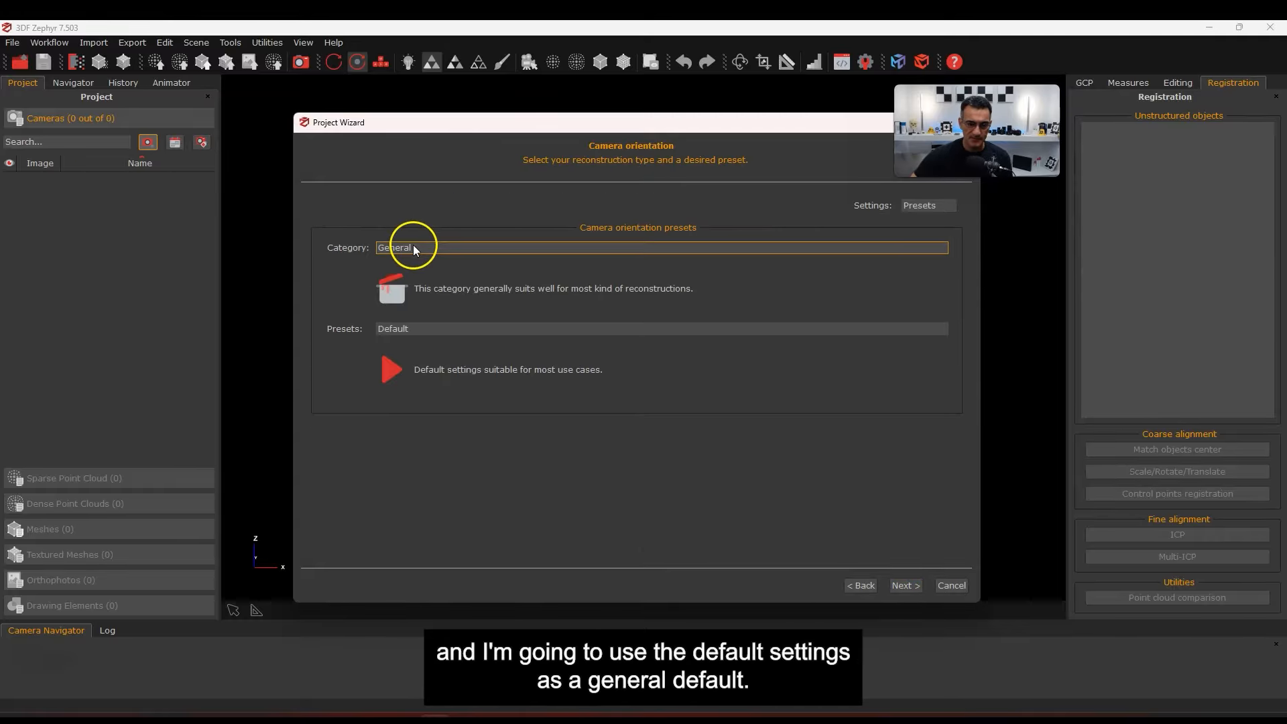
{"action": "left_click", "coordinate": [901, 586]}
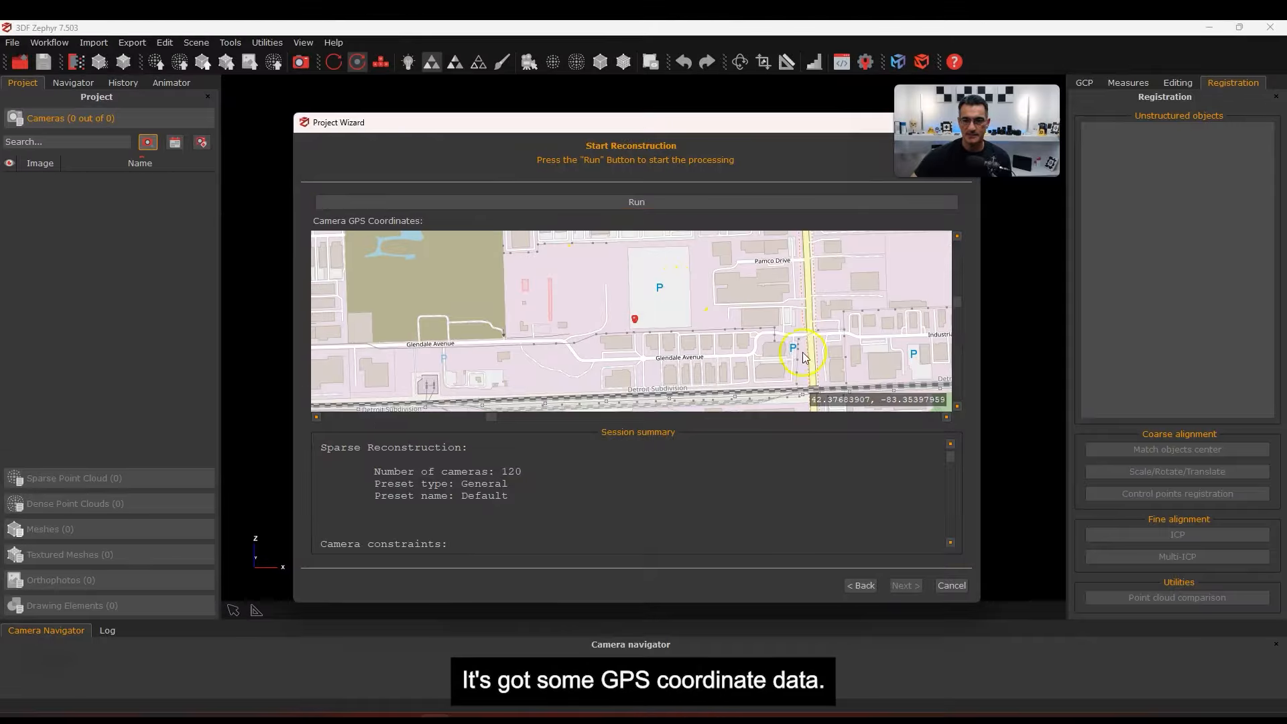
{"action": "left_click", "coordinate": [621, 196]}
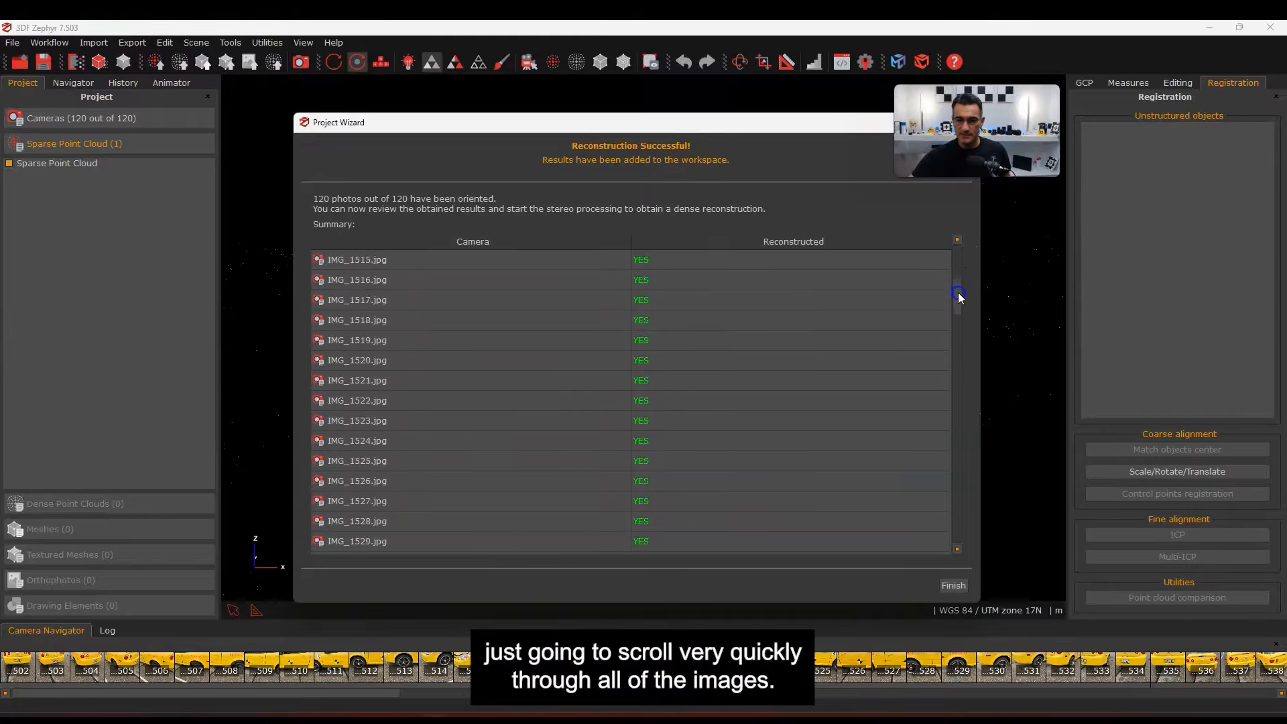
{"action": "left_click_drag", "start_coordinate": [960, 350], "coordinate": [961, 432]}
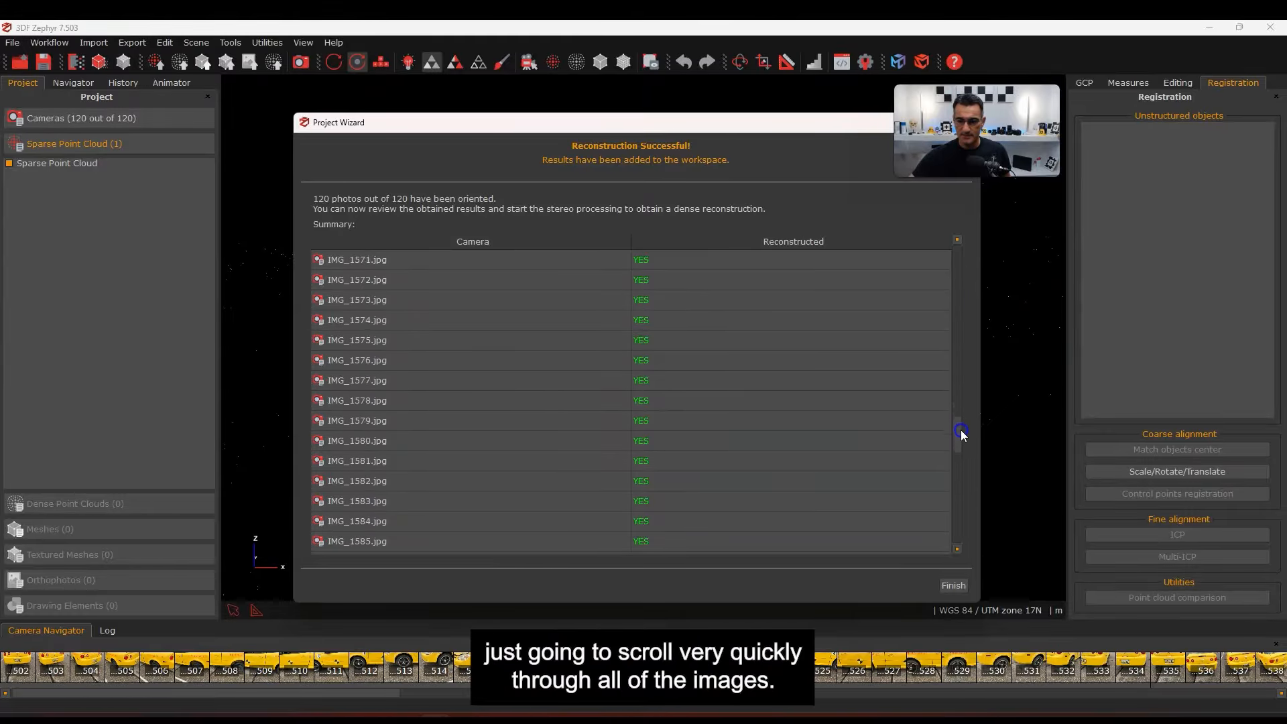
{"action": "left_click_drag", "start_coordinate": [968, 492], "coordinate": [964, 534]}
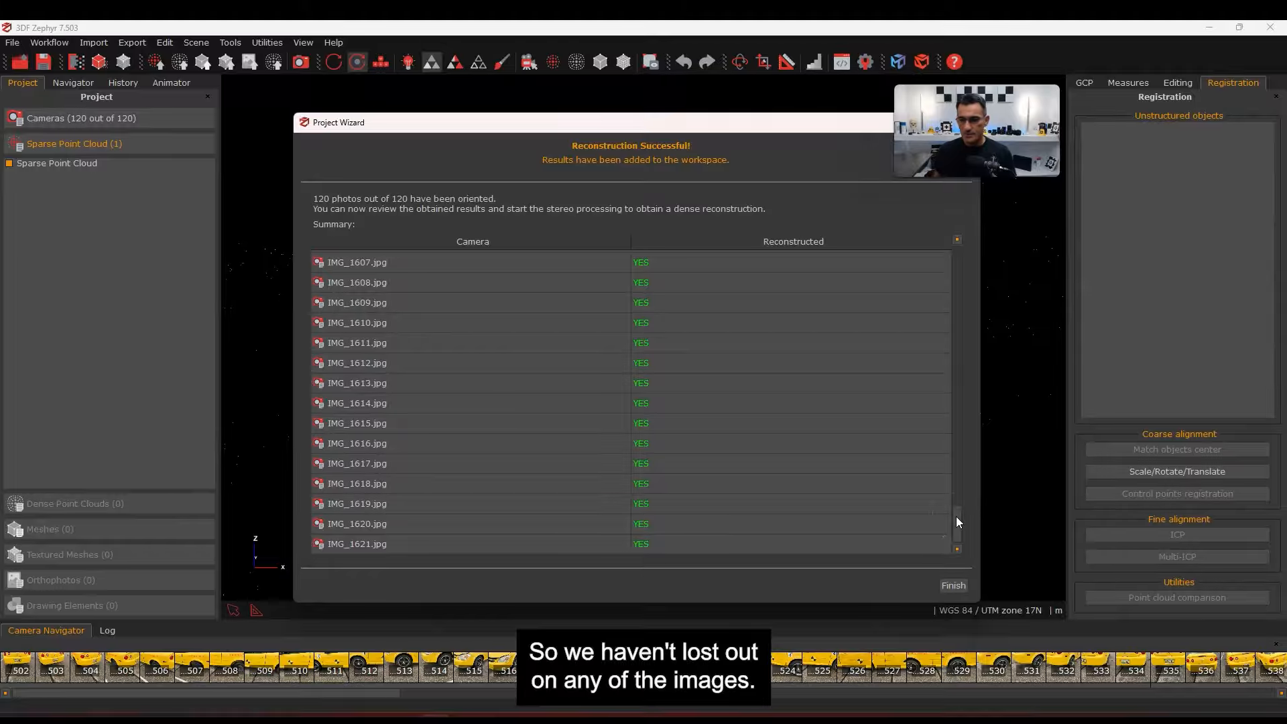
{"action": "left_click", "coordinate": [954, 586]}
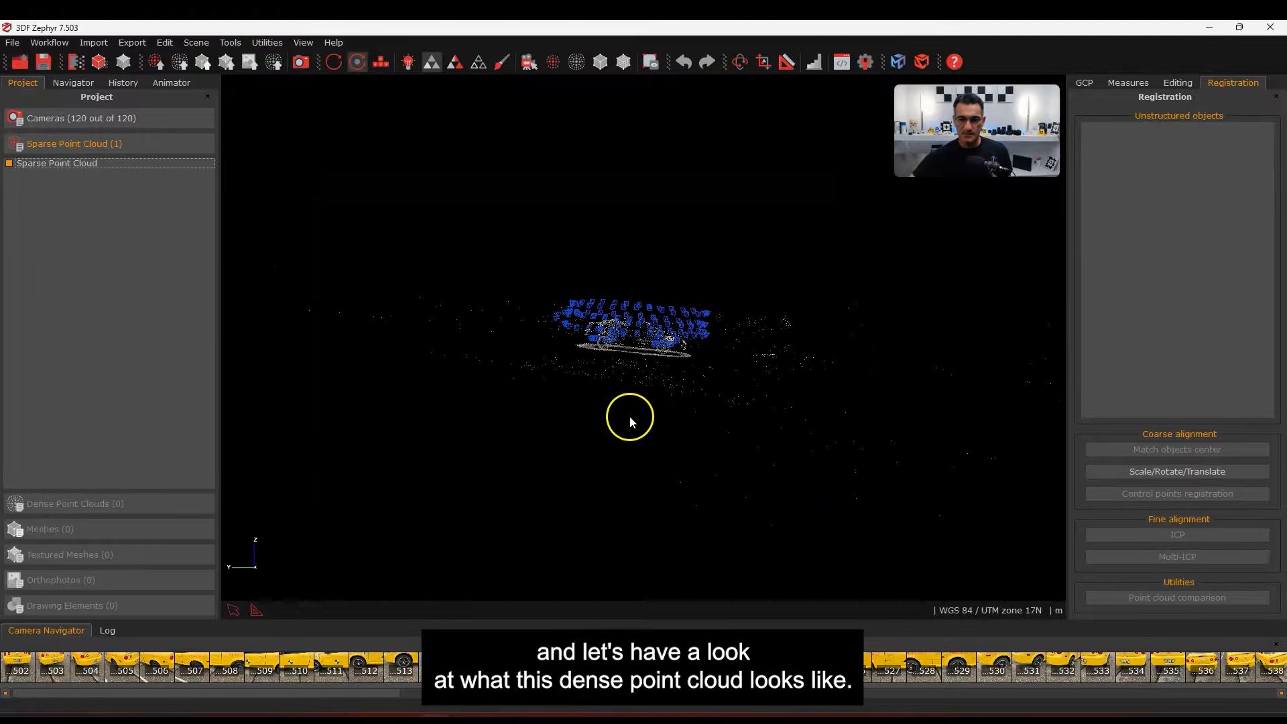
Hide the camera positions surrounding the car's sparse point cloud
{"action": "left_click_drag", "start_coordinate": [618, 364], "coordinate": [581, 451]}
{"action": "right_click_drag", "start_coordinate": [692, 359], "coordinate": [687, 436]}
{"action": "scroll", "coordinate": [692, 357], "scroll_direction": "up", "scroll_amount": 2}
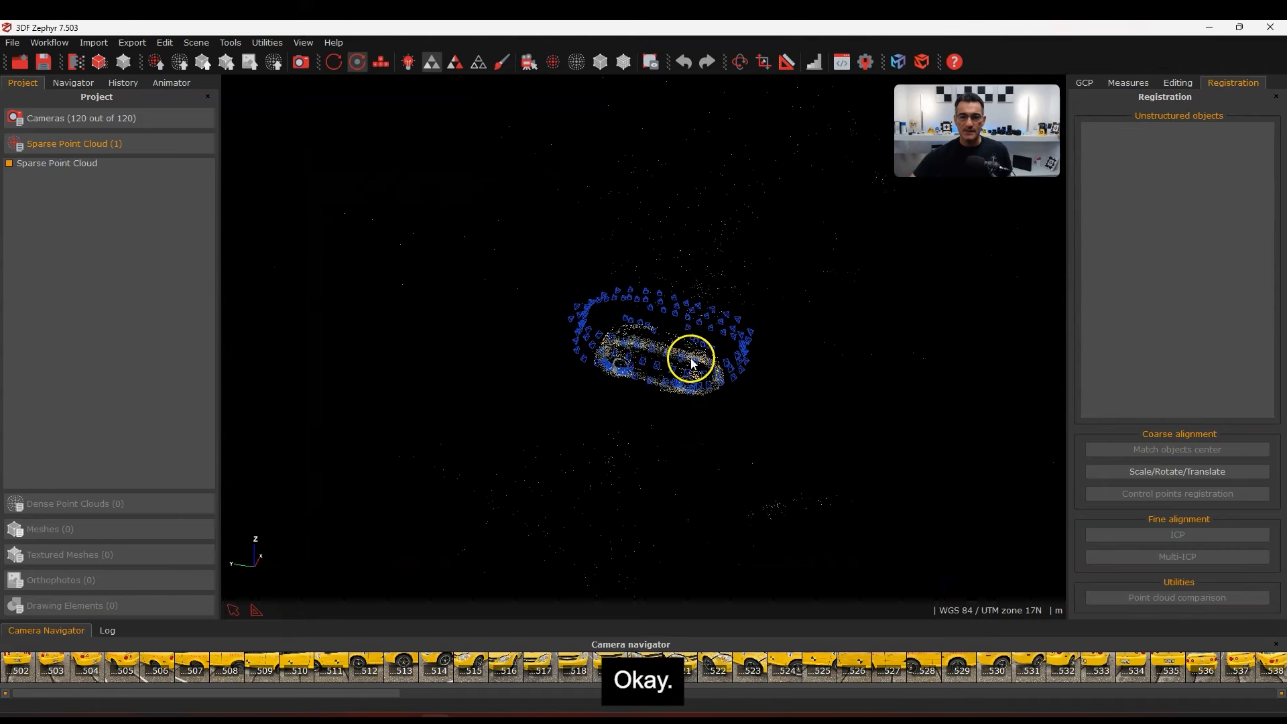
{"action": "scroll", "coordinate": [692, 362], "scroll_direction": "up", "scroll_amount": 5}
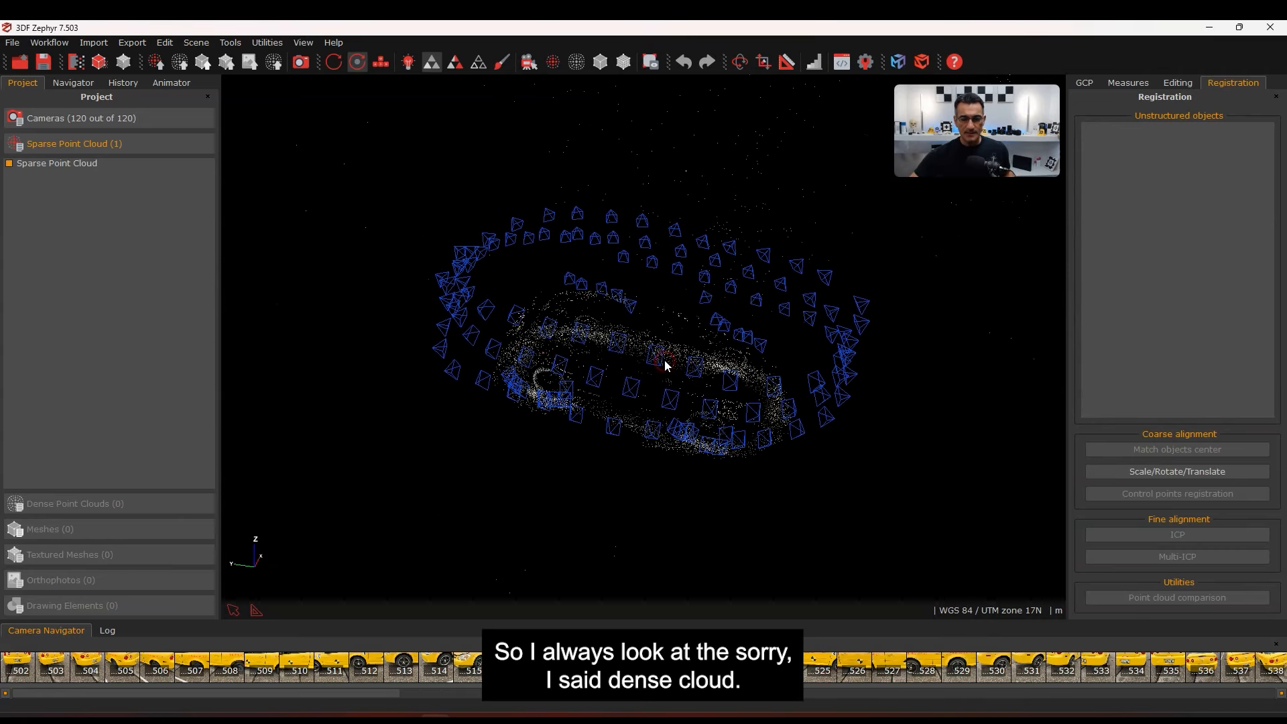
{"action": "left_click", "coordinate": [652, 344]}
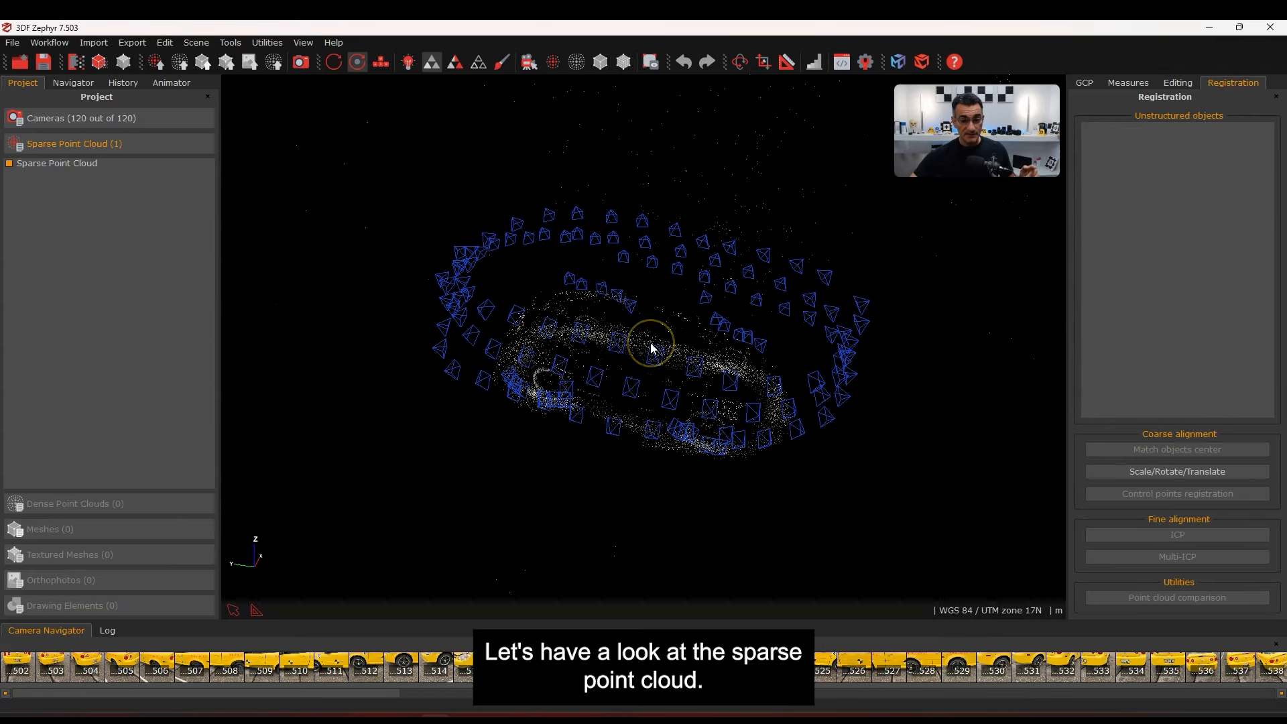
{"action": "left_click", "coordinate": [535, 63]}
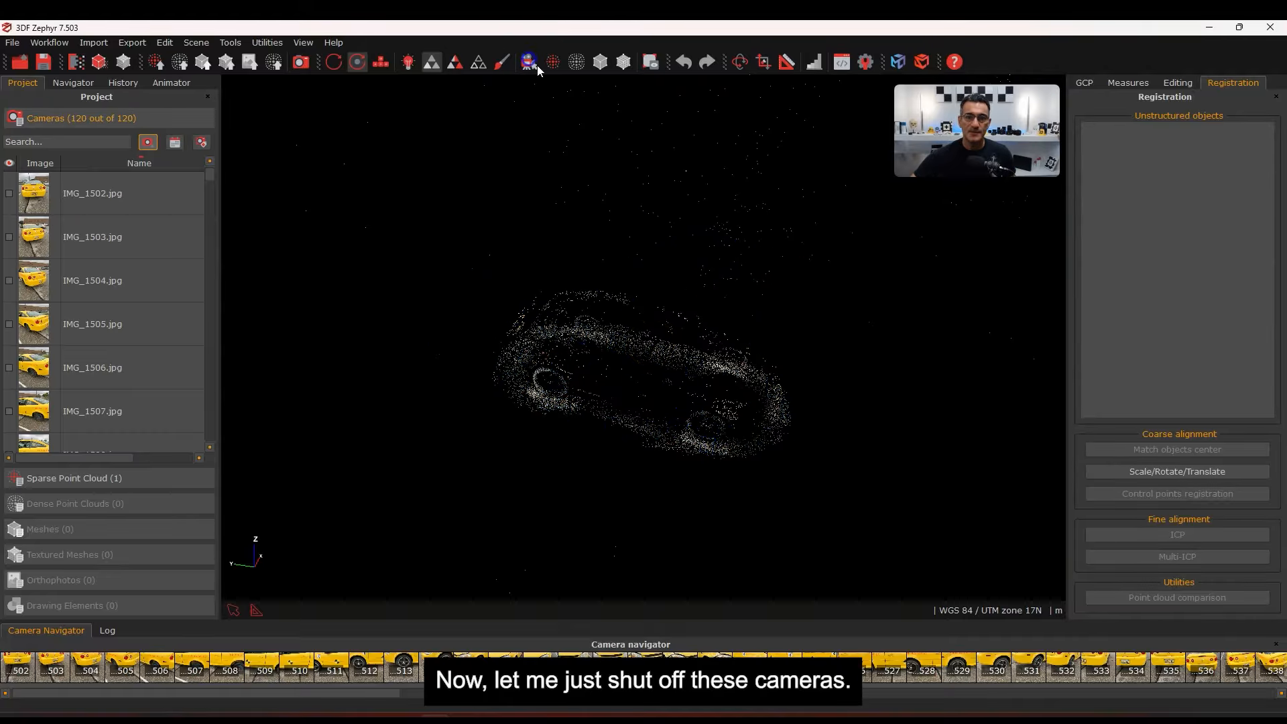
Orbit and zoom around the sparse cloud, noting the nearly empty roof and hood
{"action": "left_click_drag", "start_coordinate": [673, 366], "coordinate": [643, 387]}
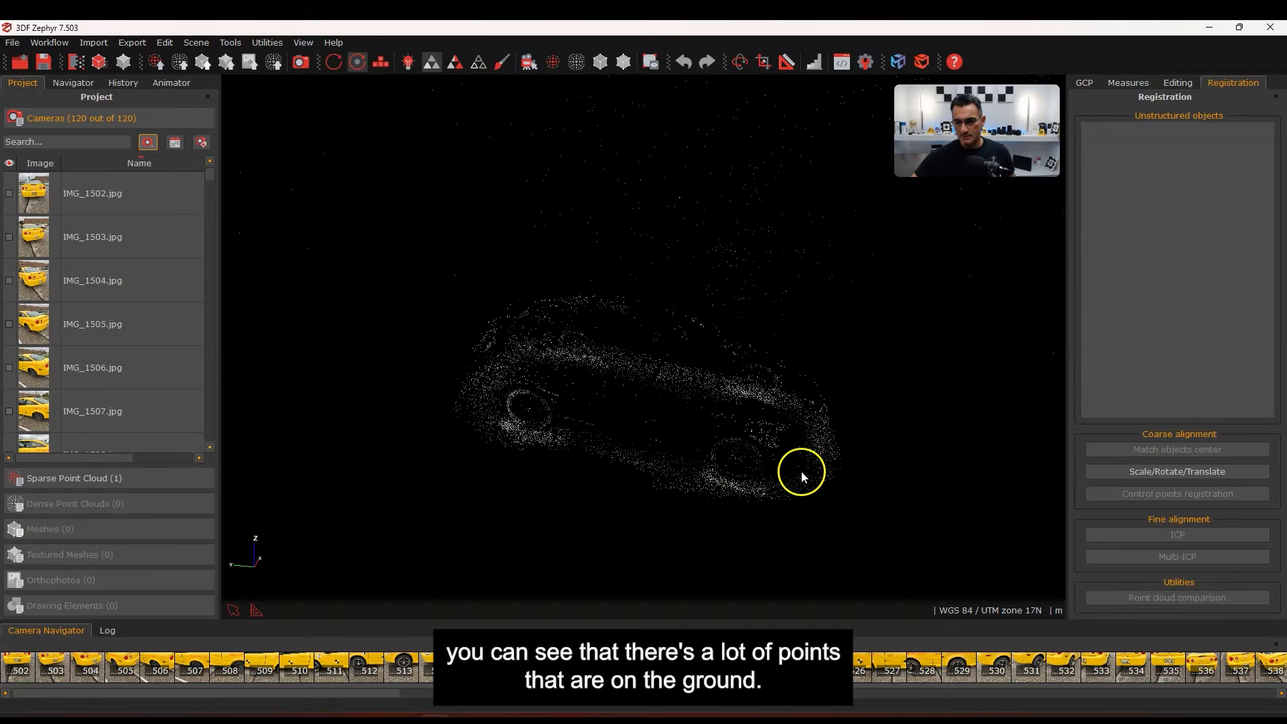
{"action": "mouse_move", "coordinate": [799, 469]}
{"action": "left_mouse_down"}
{"action": "mouse_move", "coordinate": [650, 454]}
{"action": "mouse_move", "coordinate": [617, 431]}
{"action": "mouse_move", "coordinate": [598, 454]}
{"action": "mouse_move", "coordinate": [677, 438]}
{"action": "mouse_move", "coordinate": [759, 447]}
{"action": "mouse_move", "coordinate": [678, 500]}
{"action": "mouse_move", "coordinate": [751, 402]}
{"action": "mouse_move", "coordinate": [782, 428]}
{"action": "mouse_move", "coordinate": [685, 410]}
{"action": "mouse_move", "coordinate": [599, 445]}
{"action": "mouse_move", "coordinate": [665, 431]}
{"action": "left_mouse_up"}
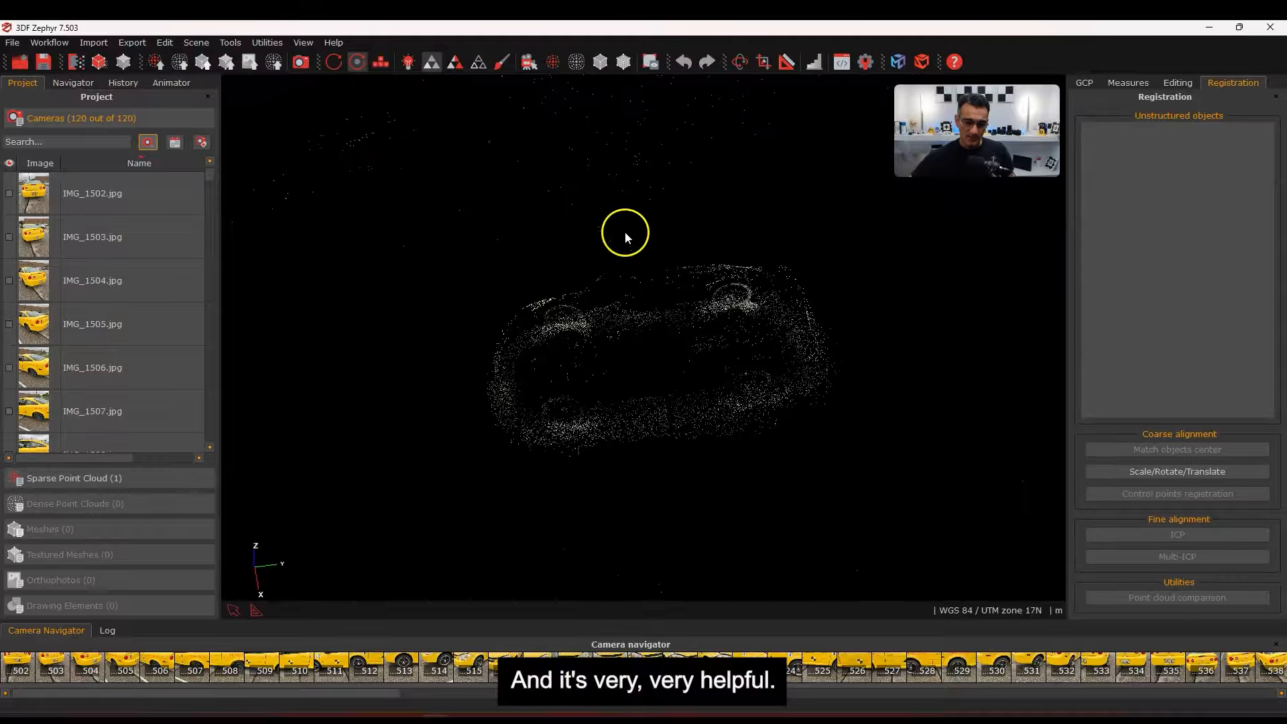
{"action": "left_click_drag", "start_coordinate": [672, 390], "coordinate": [684, 284]}
{"action": "left_click_drag", "start_coordinate": [618, 346], "coordinate": [521, 428]}
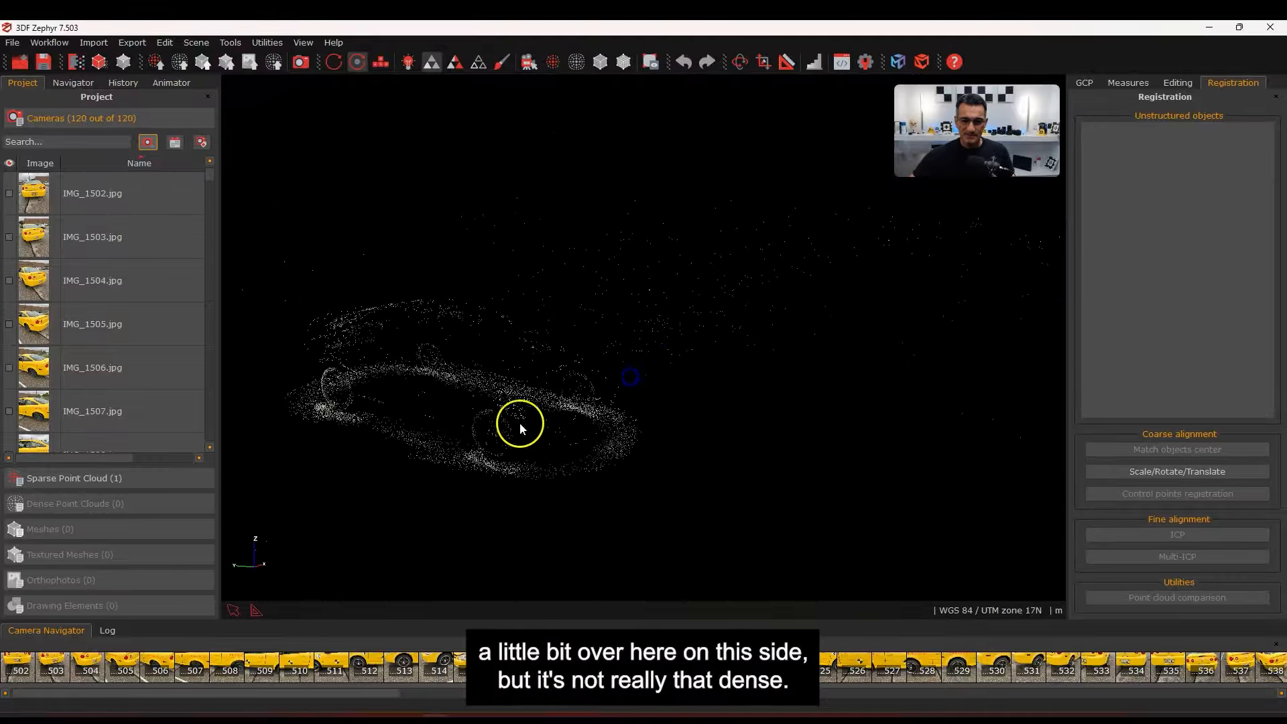
{"action": "left_click_drag", "start_coordinate": [465, 362], "coordinate": [661, 345]}
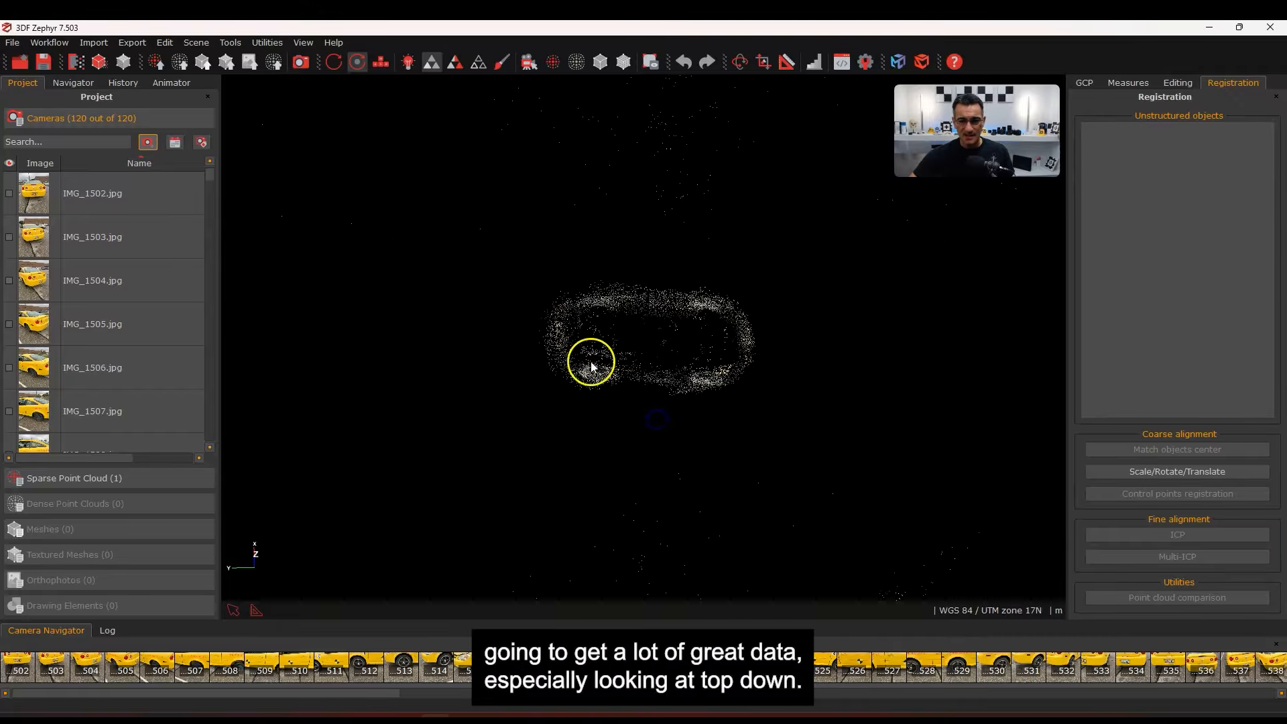
{"action": "left_click_drag", "start_coordinate": [592, 367], "coordinate": [653, 352]}
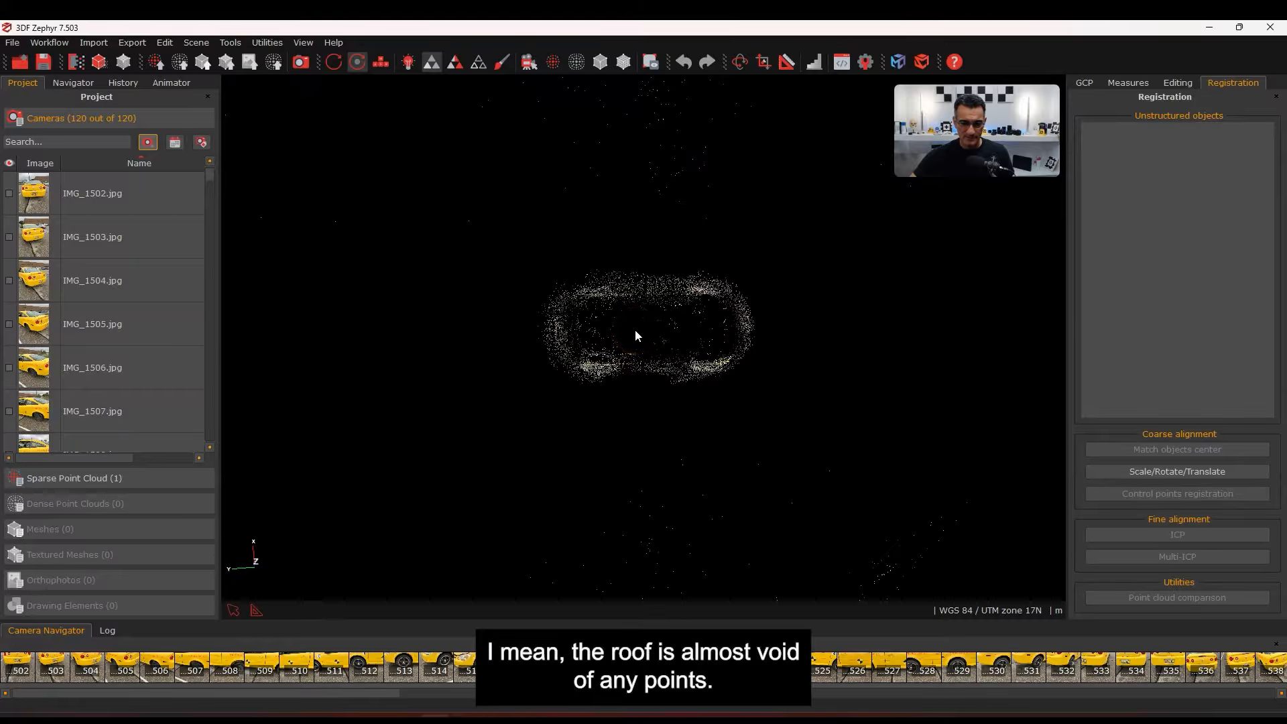
{"action": "left_click_drag", "start_coordinate": [716, 331], "coordinate": [667, 324]}
{"action": "right_click_drag", "start_coordinate": [668, 324], "coordinate": [677, 326]}
{"action": "left_click_drag", "start_coordinate": [692, 359], "coordinate": [714, 288]}
{"action": "middle_click_drag", "start_coordinate": [657, 328], "coordinate": [615, 324]}
{"action": "left_click_drag", "start_coordinate": [615, 323], "coordinate": [571, 373]}
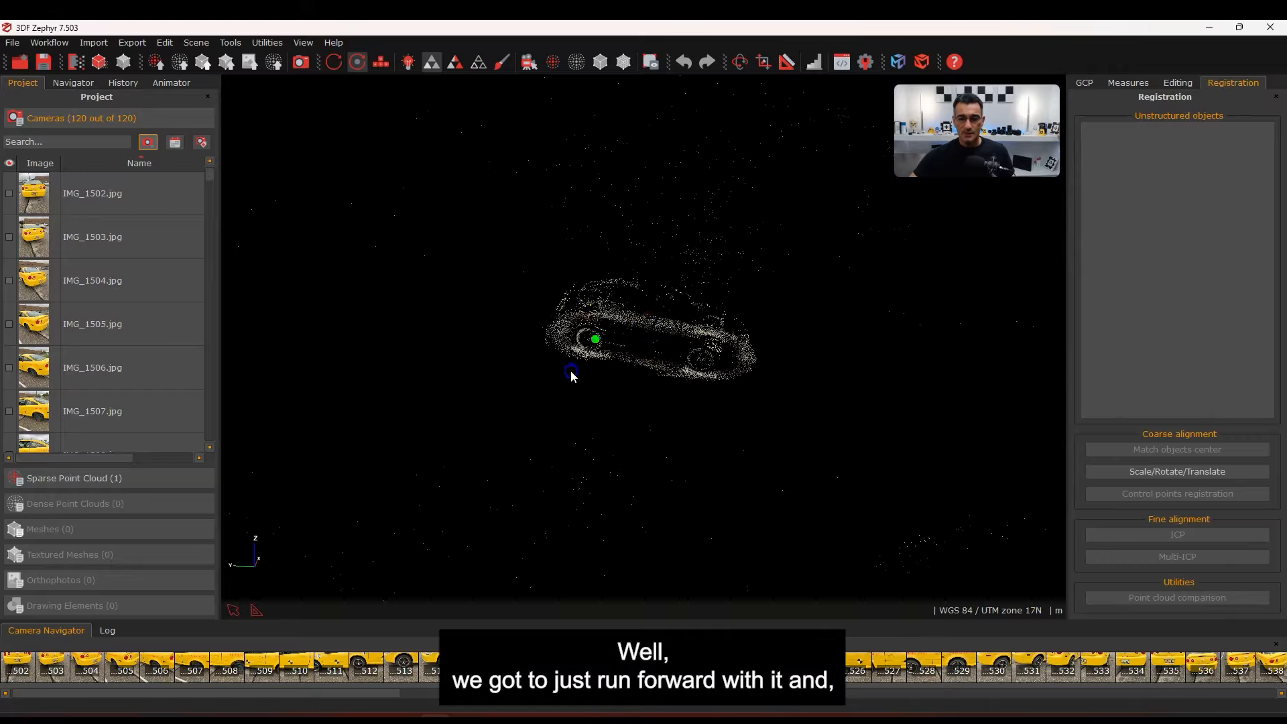
{"action": "scroll", "coordinate": [645, 336], "scroll_direction": "up", "scroll_amount": 5}
{"action": "scroll", "coordinate": [652, 326], "scroll_direction": "up", "scroll_amount": 3}
{"action": "middle_click_drag", "start_coordinate": [695, 325], "coordinate": [617, 348]}
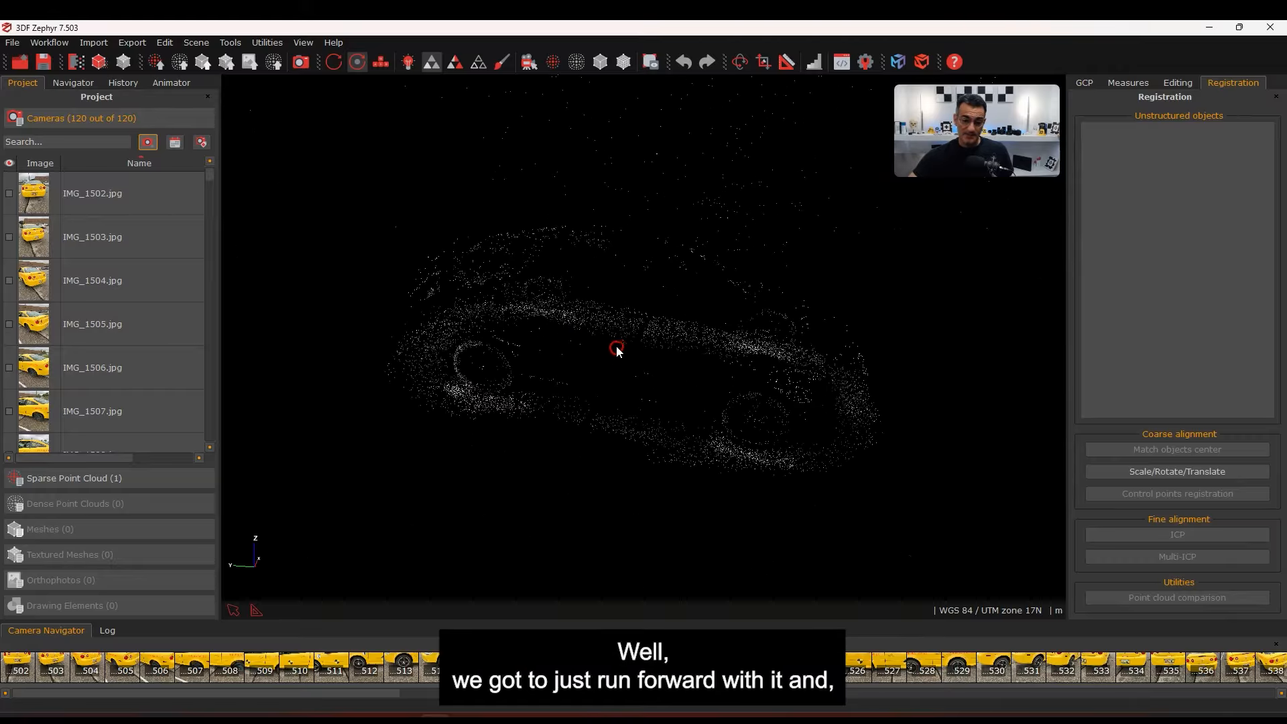
{"action": "scroll", "coordinate": [643, 341], "scroll_direction": "down", "scroll_amount": 6}
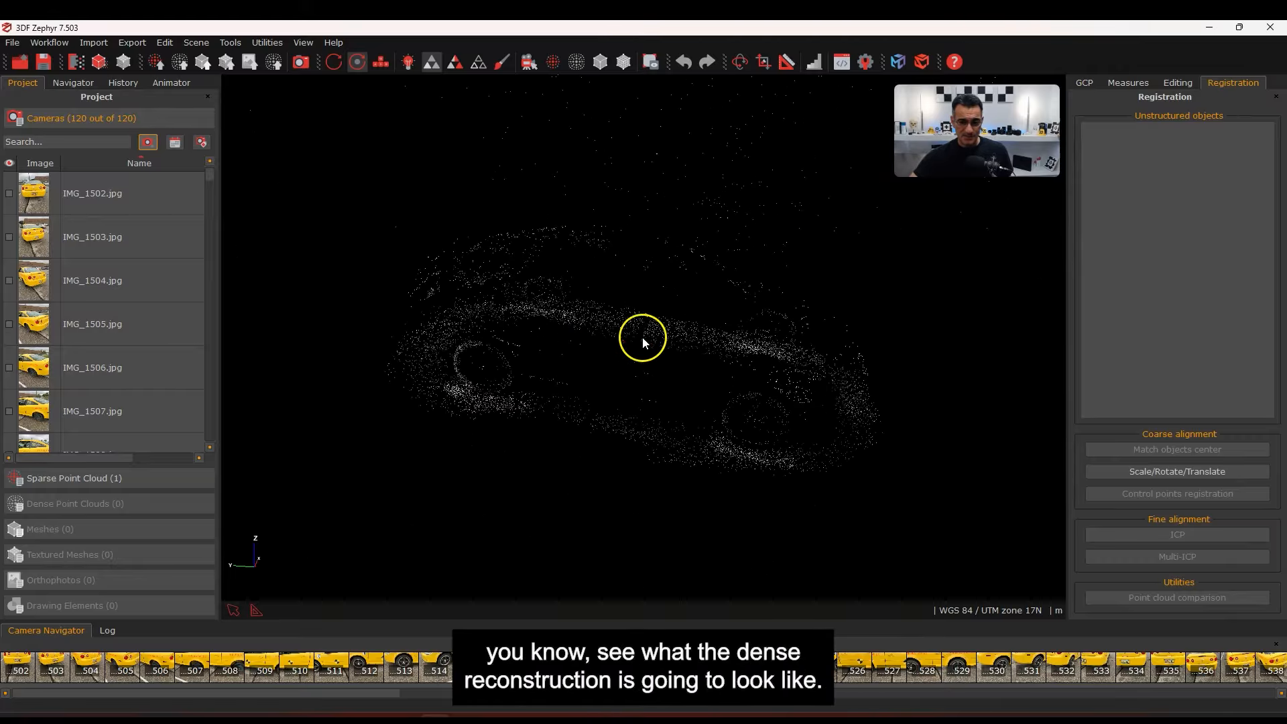
{"action": "scroll", "coordinate": [660, 332], "scroll_direction": "up", "scroll_amount": 3}
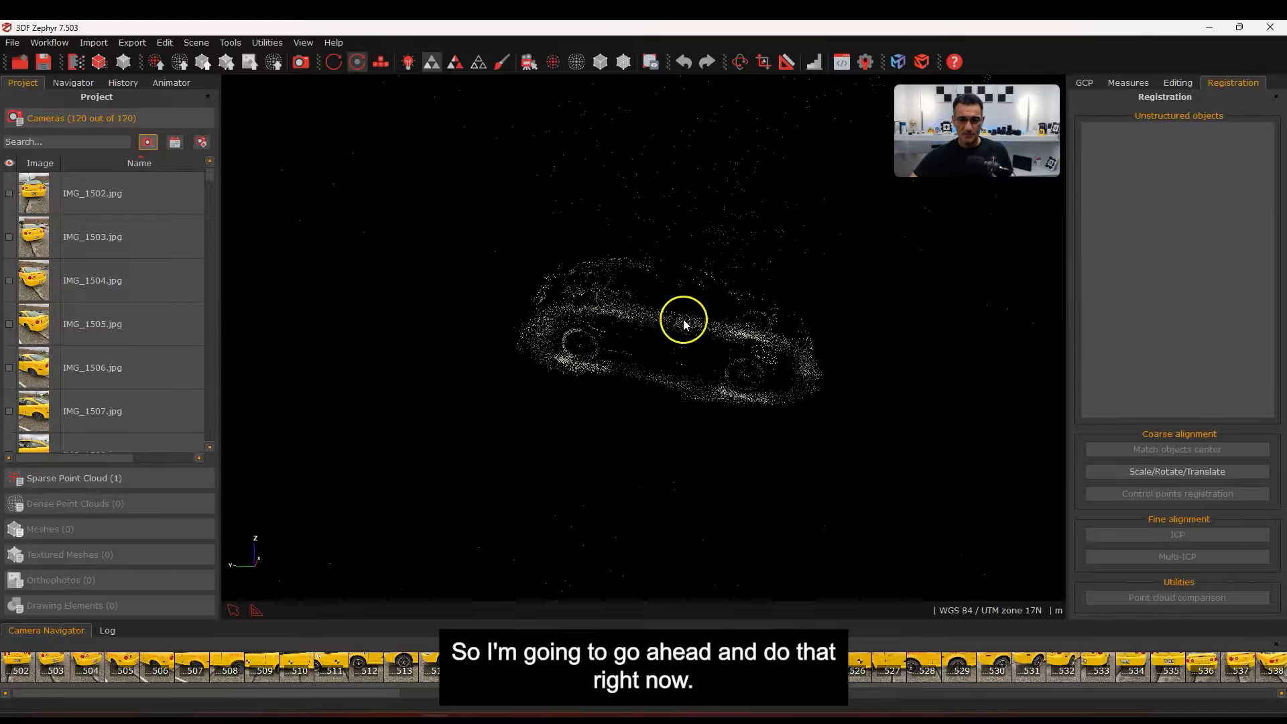
Generate Dense point cloud 1 from all 120 cameras with the General/Default preset
{"action": "left_click", "coordinate": [49, 42]}
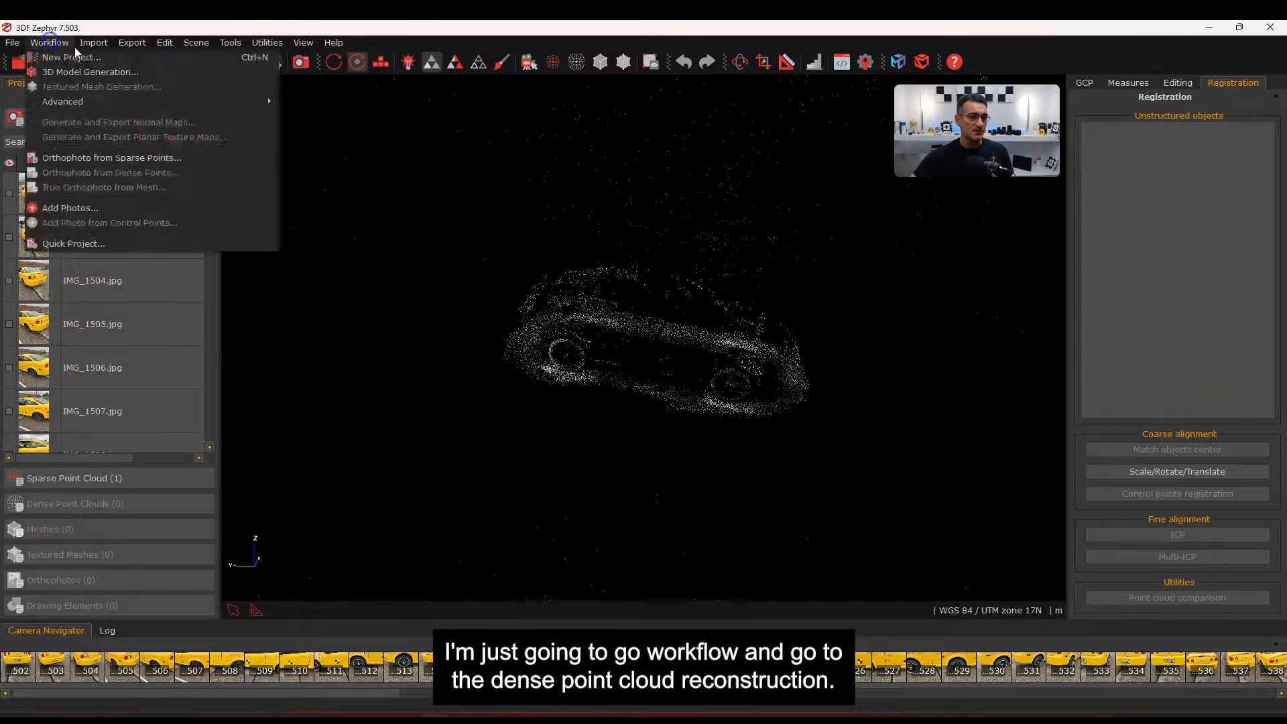
{"action": "mouse_move", "coordinate": [94, 101]}
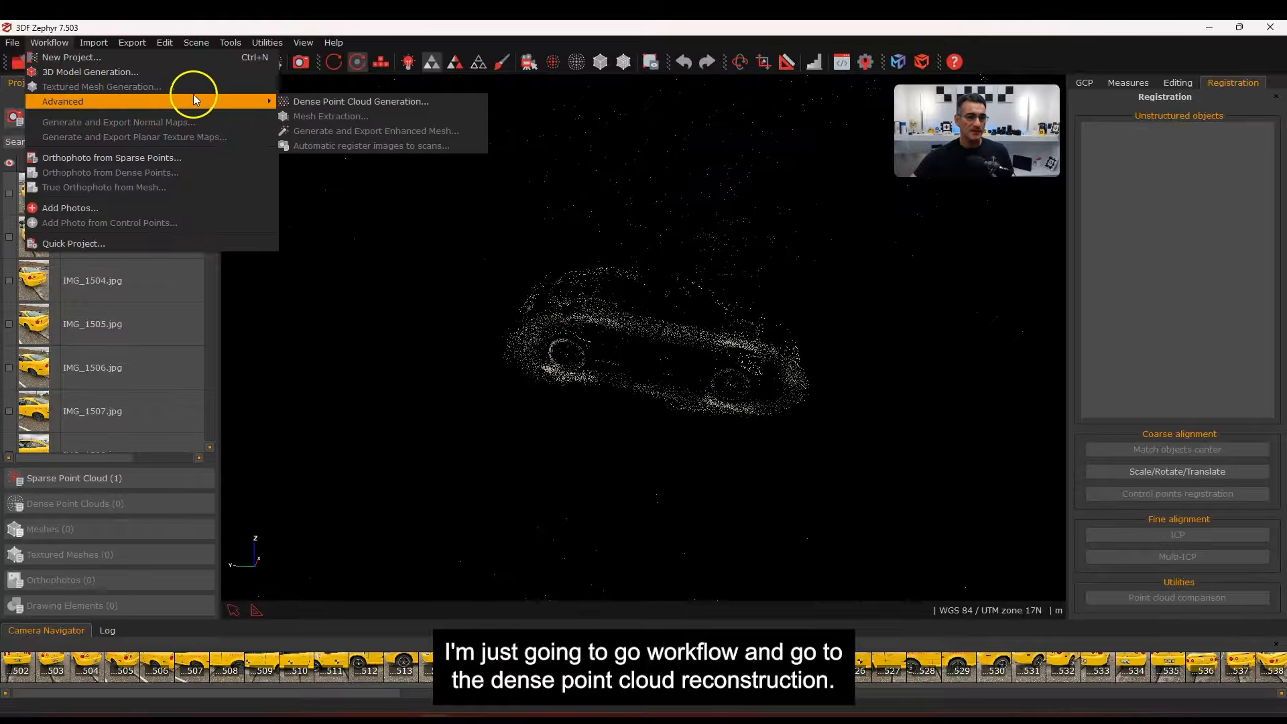
{"action": "left_click", "coordinate": [311, 94]}
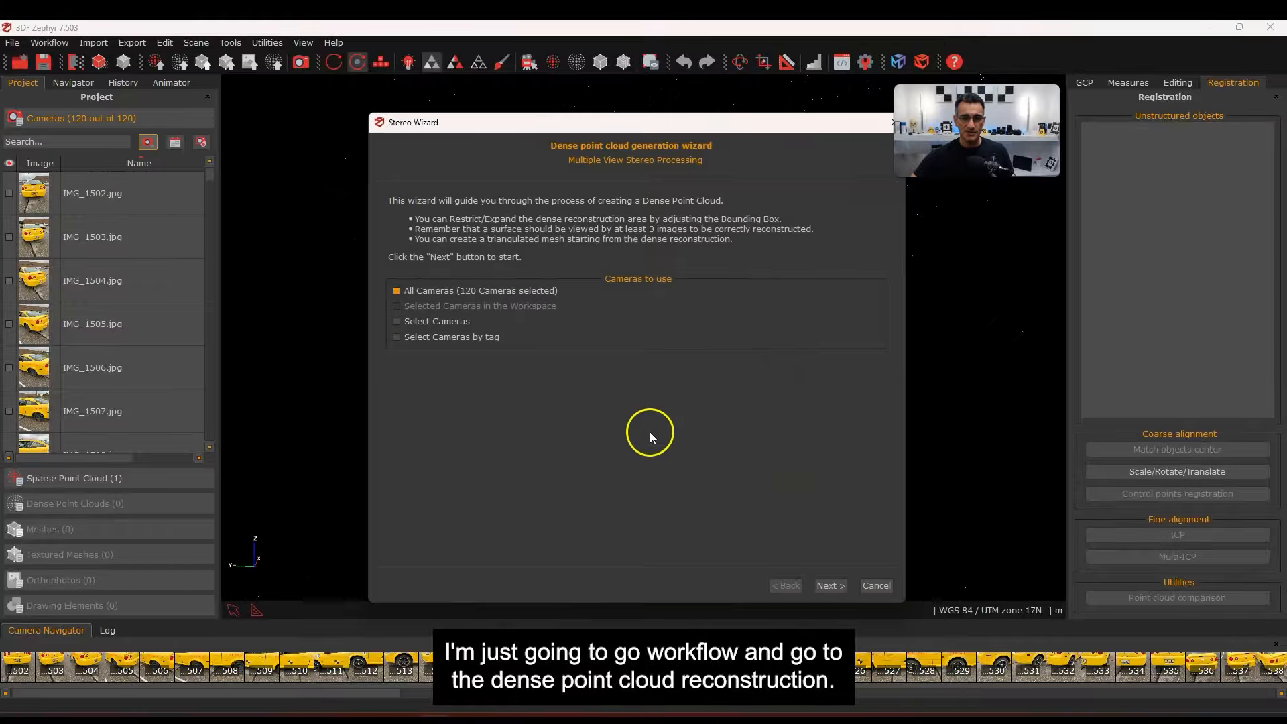
{"action": "left_click", "coordinate": [818, 587]}
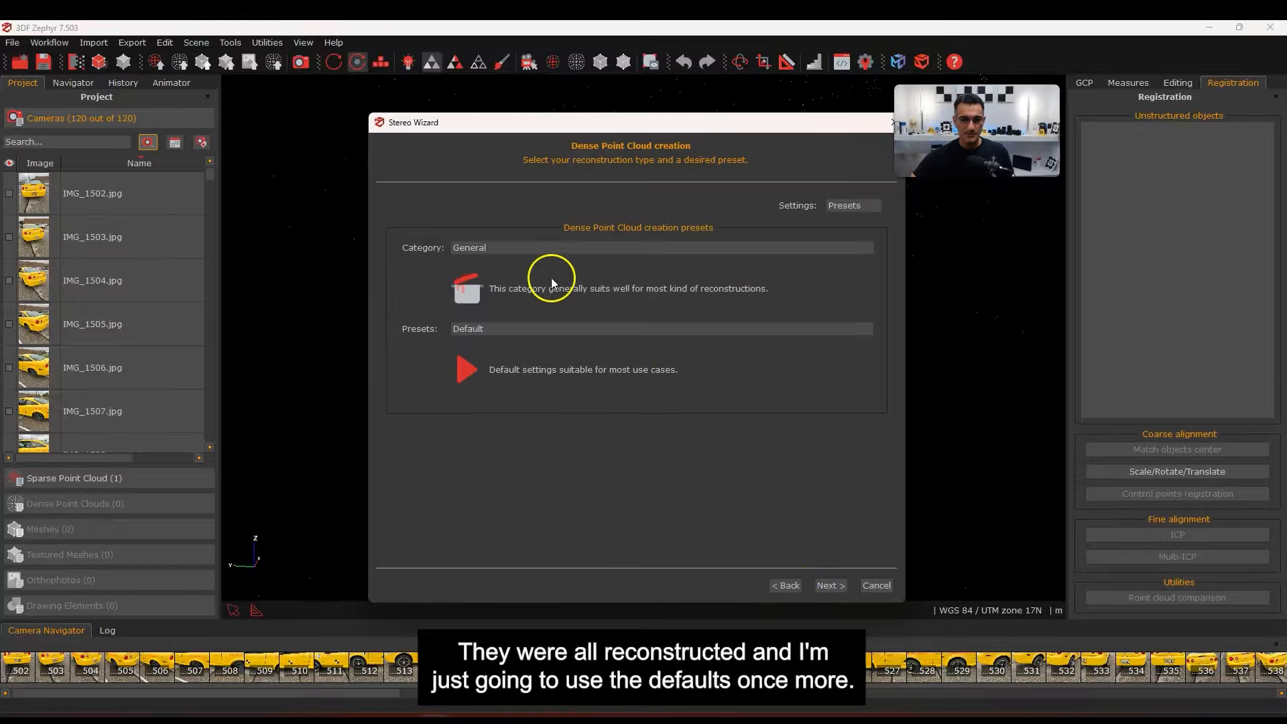
{"action": "left_click", "coordinate": [828, 586]}
{"action": "left_click", "coordinate": [613, 204]}
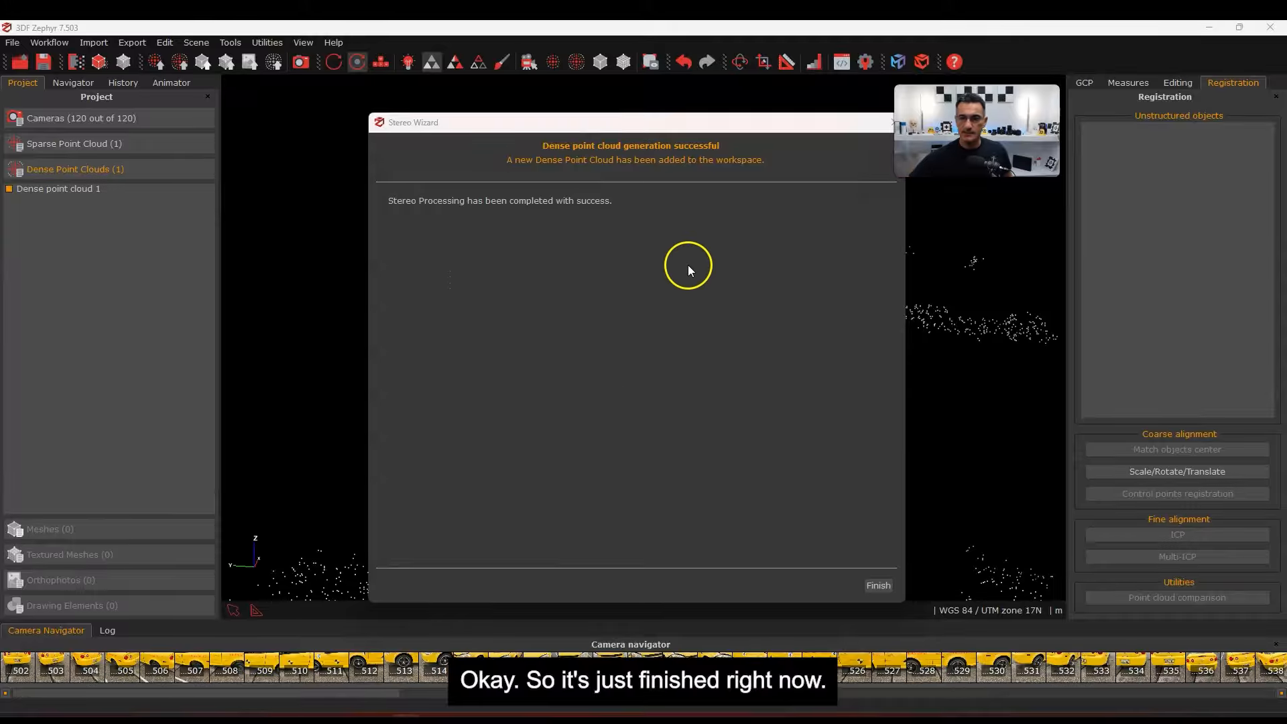
{"action": "left_click", "coordinate": [880, 585]}
{"action": "left_click_drag", "start_coordinate": [649, 263], "coordinate": [639, 208]}
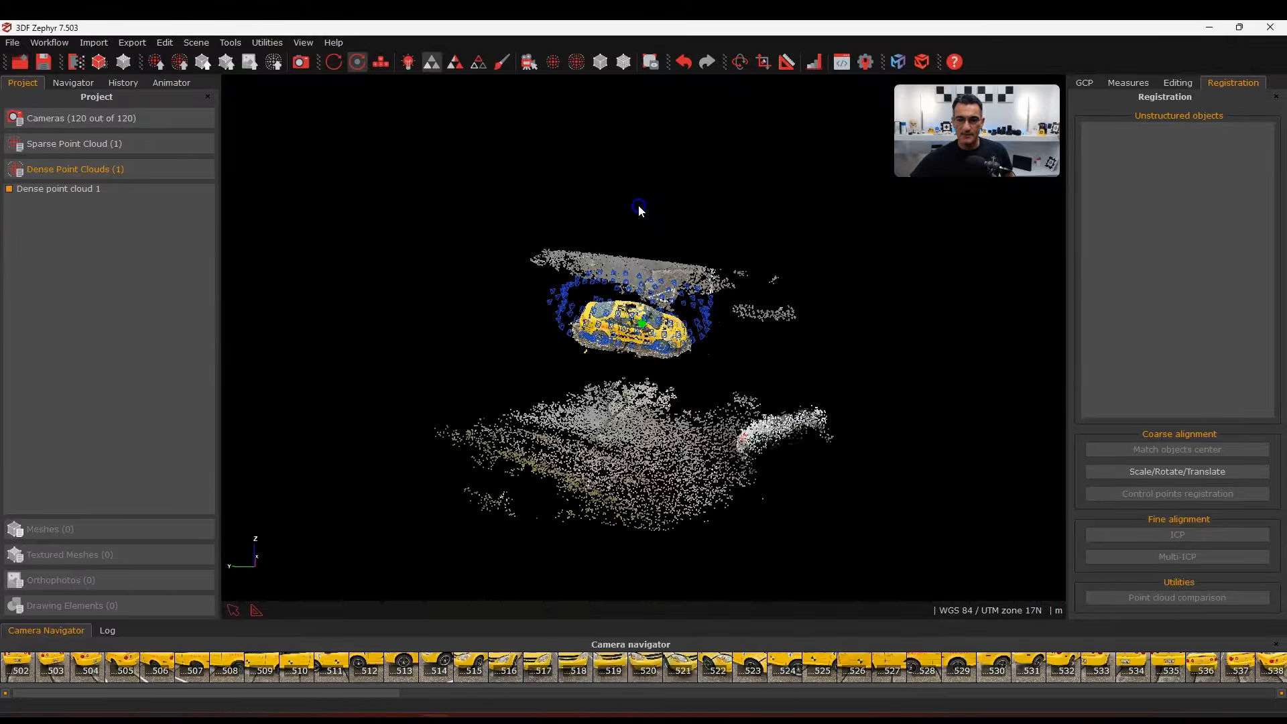
Hide the camera markers and look down on the dense cloud's roof
{"action": "right_click_drag", "start_coordinate": [628, 436], "coordinate": [609, 151]}
{"action": "left_click", "coordinate": [529, 62]}
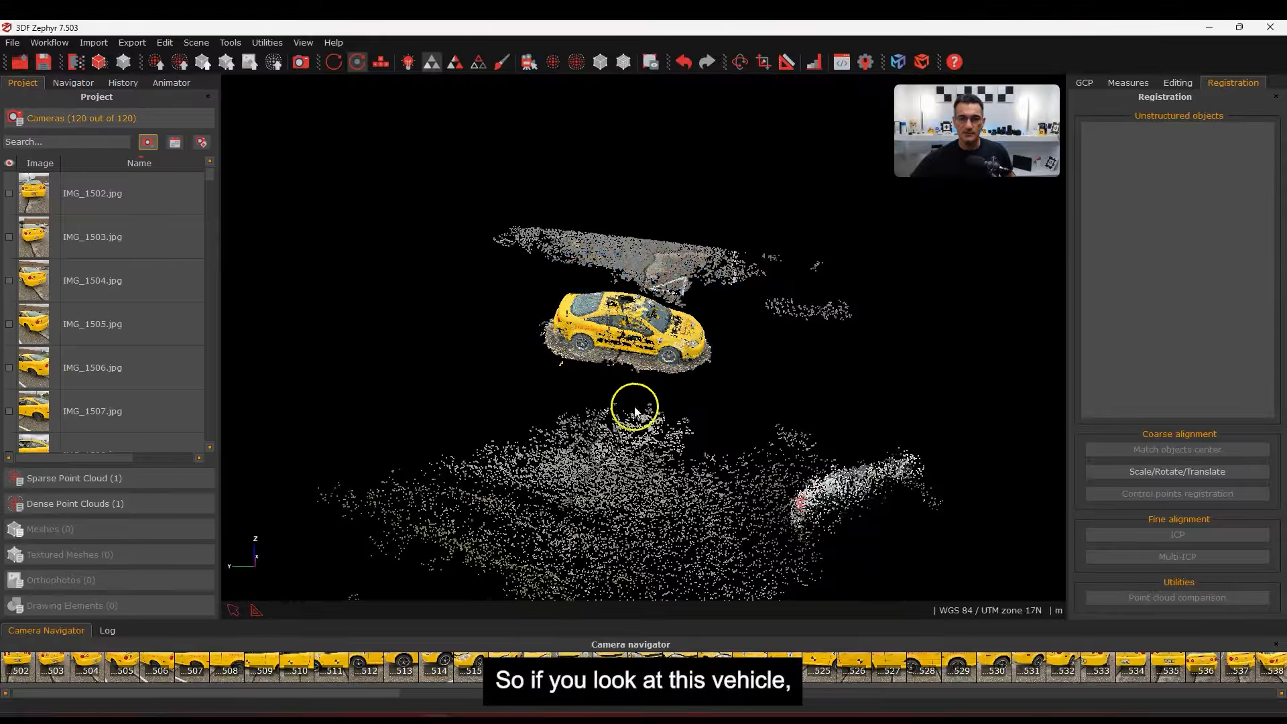
{"action": "scroll", "coordinate": [638, 395], "scroll_direction": "up", "scroll_amount": 8}
{"action": "left_click_drag", "start_coordinate": [647, 400], "coordinate": [655, 511]}
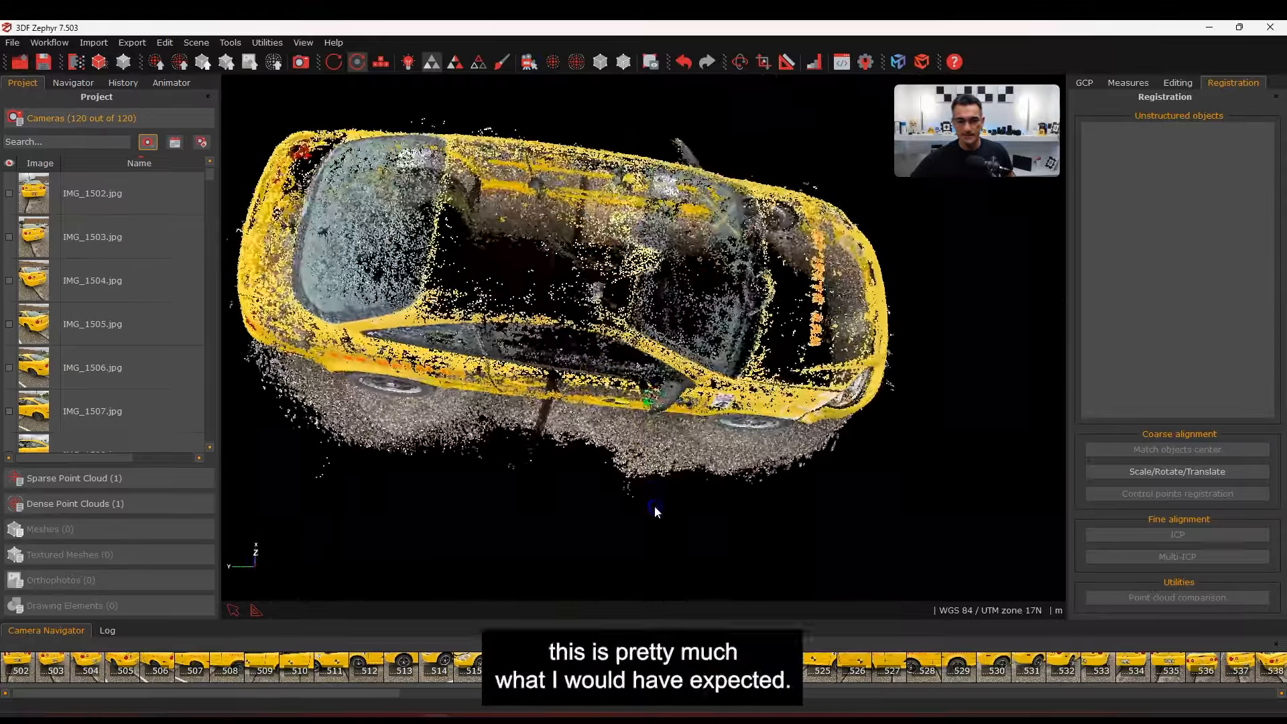
{"action": "middle_click_drag", "start_coordinate": [667, 419], "coordinate": [733, 450]}
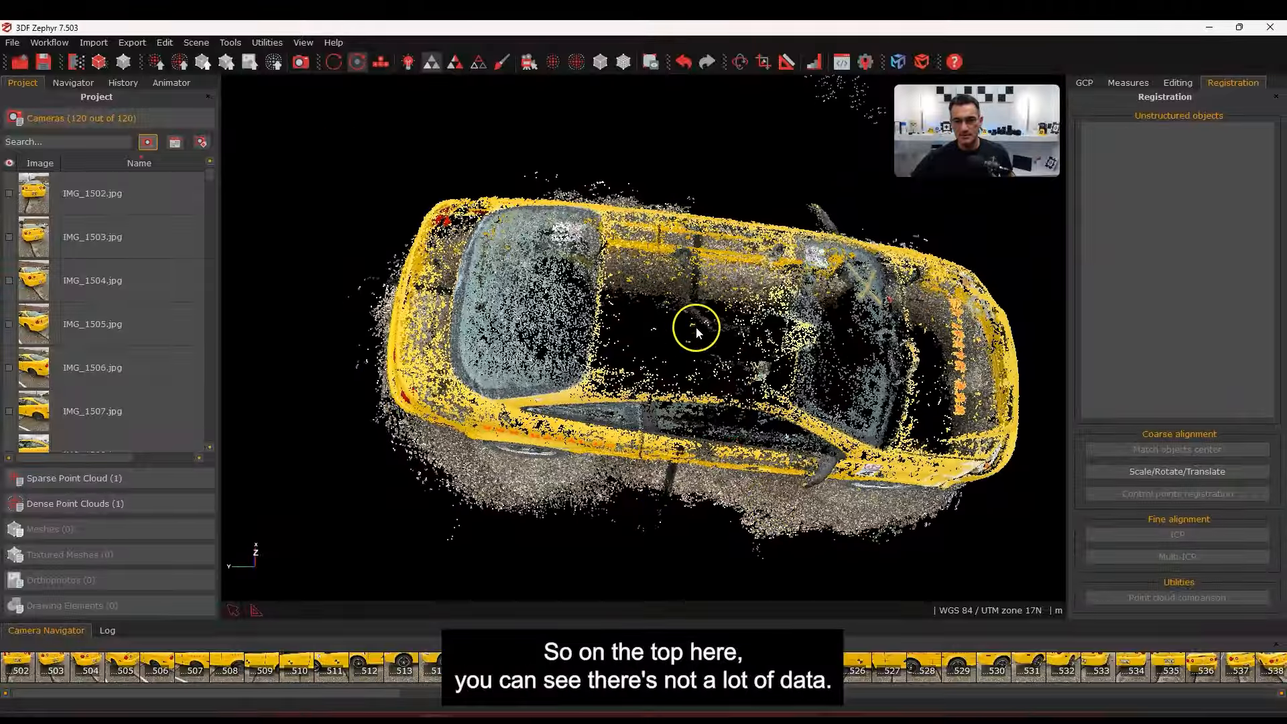
{"action": "left_click_drag", "start_coordinate": [706, 458], "coordinate": [762, 477]}
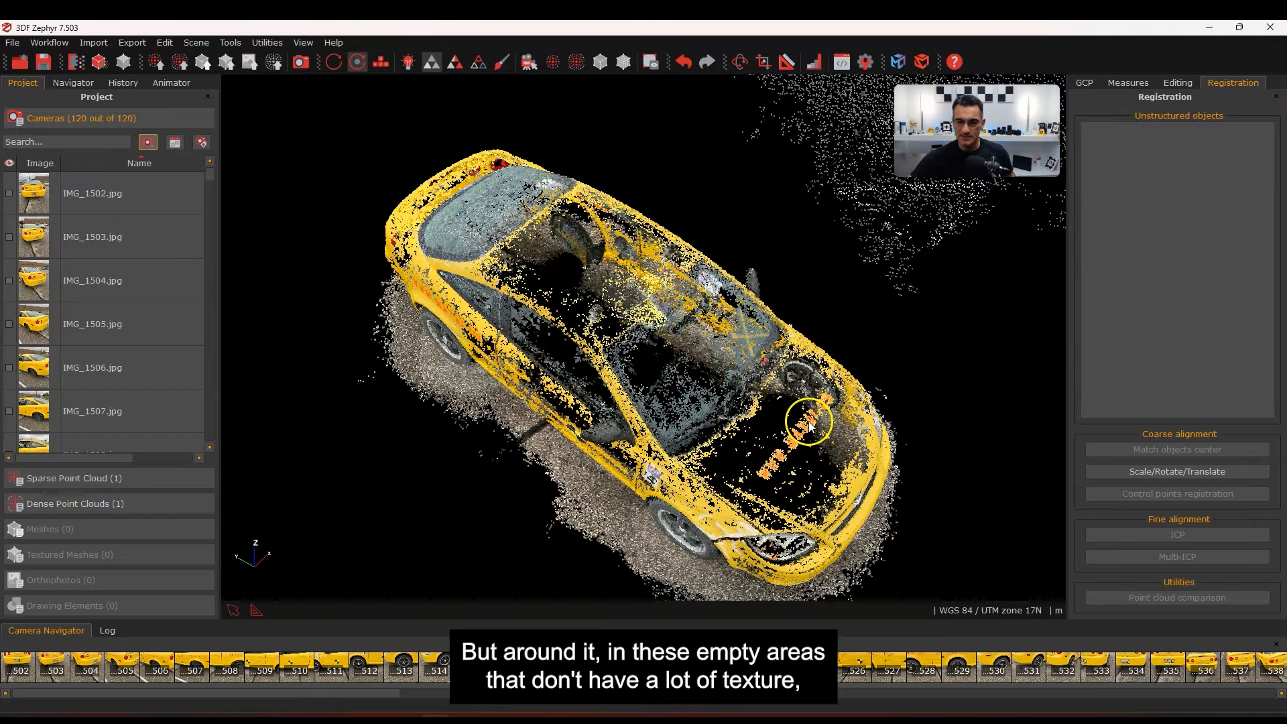
Orbit and zoom around the car's sides, checking holes and scattered background points
{"action": "left_click_drag", "start_coordinate": [753, 430], "coordinate": [613, 396]}
{"action": "scroll", "coordinate": [700, 413], "scroll_direction": "up", "scroll_amount": 8}
{"action": "scroll", "coordinate": [600, 399], "scroll_direction": "down", "scroll_amount": 5}
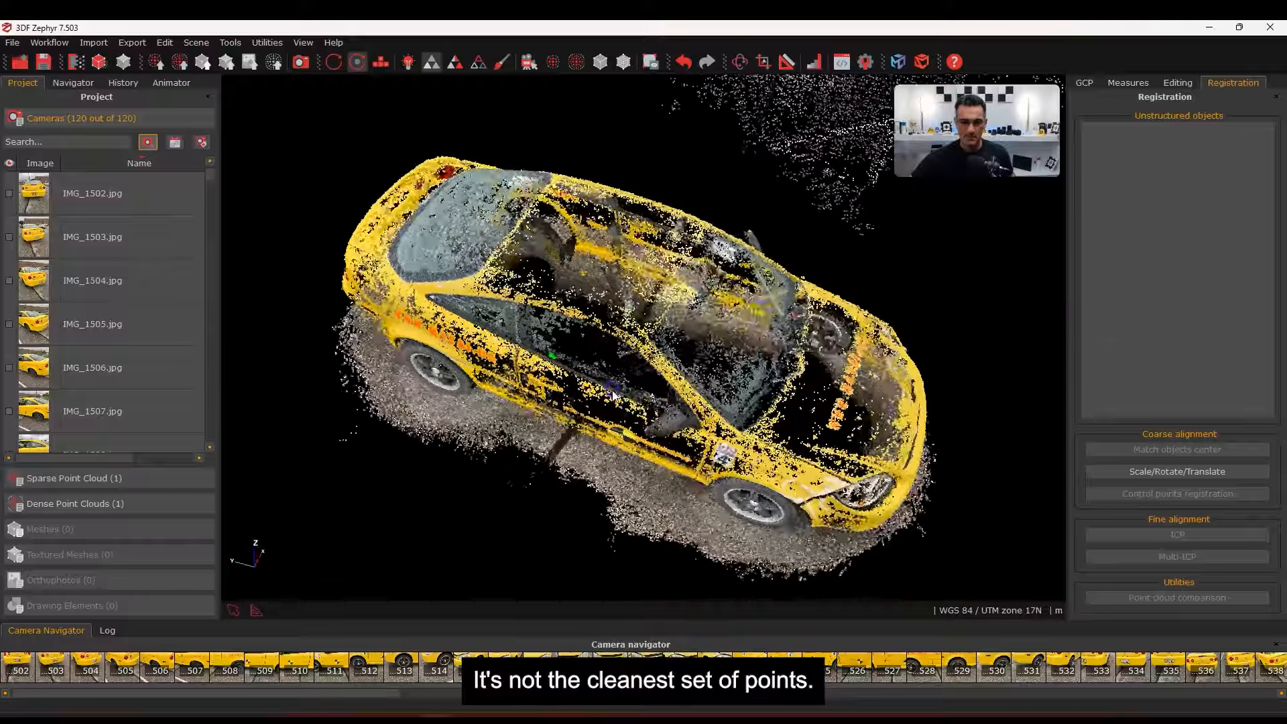
{"action": "scroll", "coordinate": [598, 264], "scroll_direction": "up", "scroll_amount": 5}
{"action": "scroll", "coordinate": [599, 270], "scroll_direction": "down", "scroll_amount": 2}
{"action": "left_click_drag", "start_coordinate": [603, 324], "coordinate": [608, 426]}
{"action": "scroll", "coordinate": [627, 424], "scroll_direction": "down", "scroll_amount": 4}
{"action": "left_click_drag", "start_coordinate": [792, 476], "coordinate": [660, 404]}
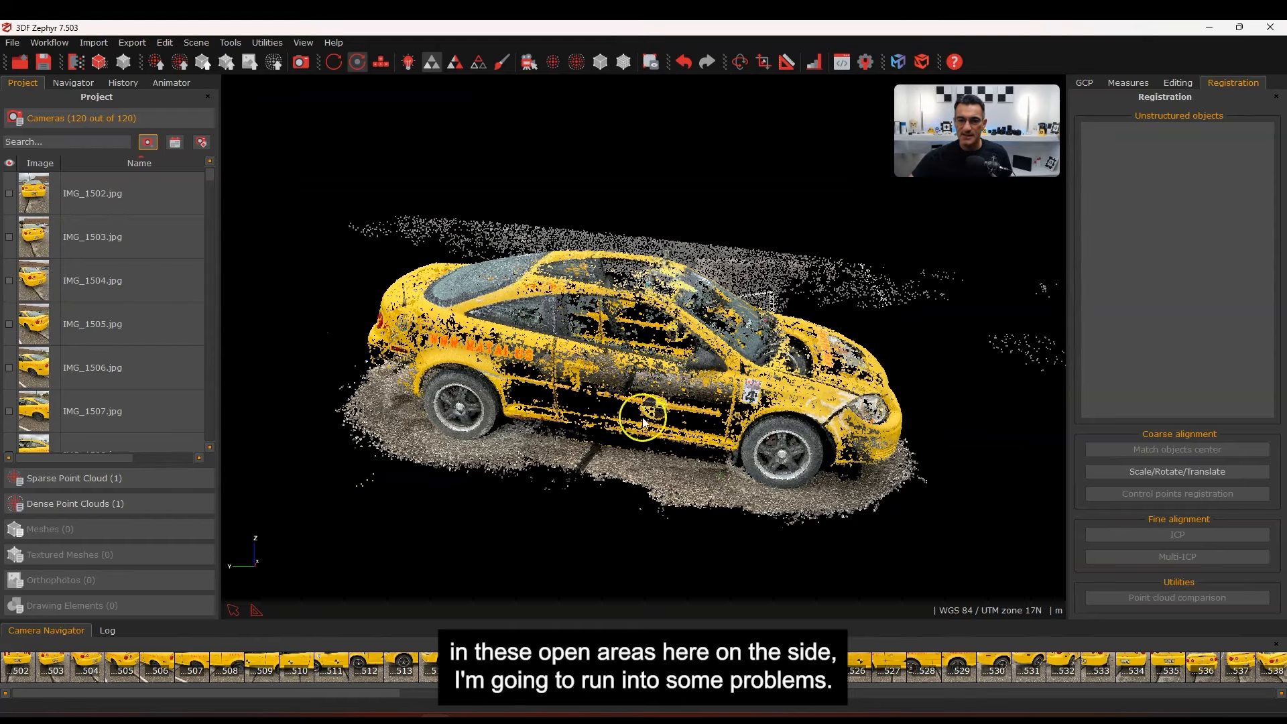
{"action": "left_click_drag", "start_coordinate": [748, 419], "coordinate": [812, 411]}
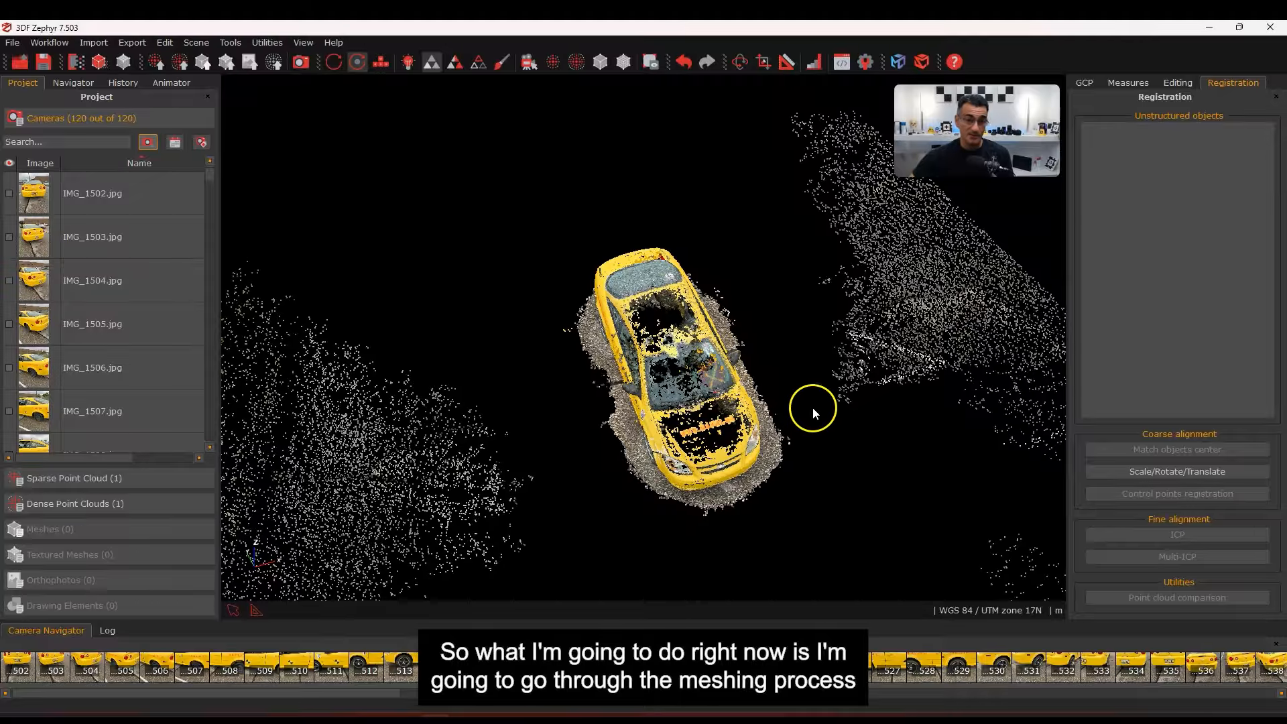
In Bounding Box Edit, pull the right, front, left and end faces in toward the car
{"action": "left_click", "coordinate": [650, 62]}
{"action": "left_click_drag", "start_coordinate": [556, 513], "coordinate": [626, 425]}
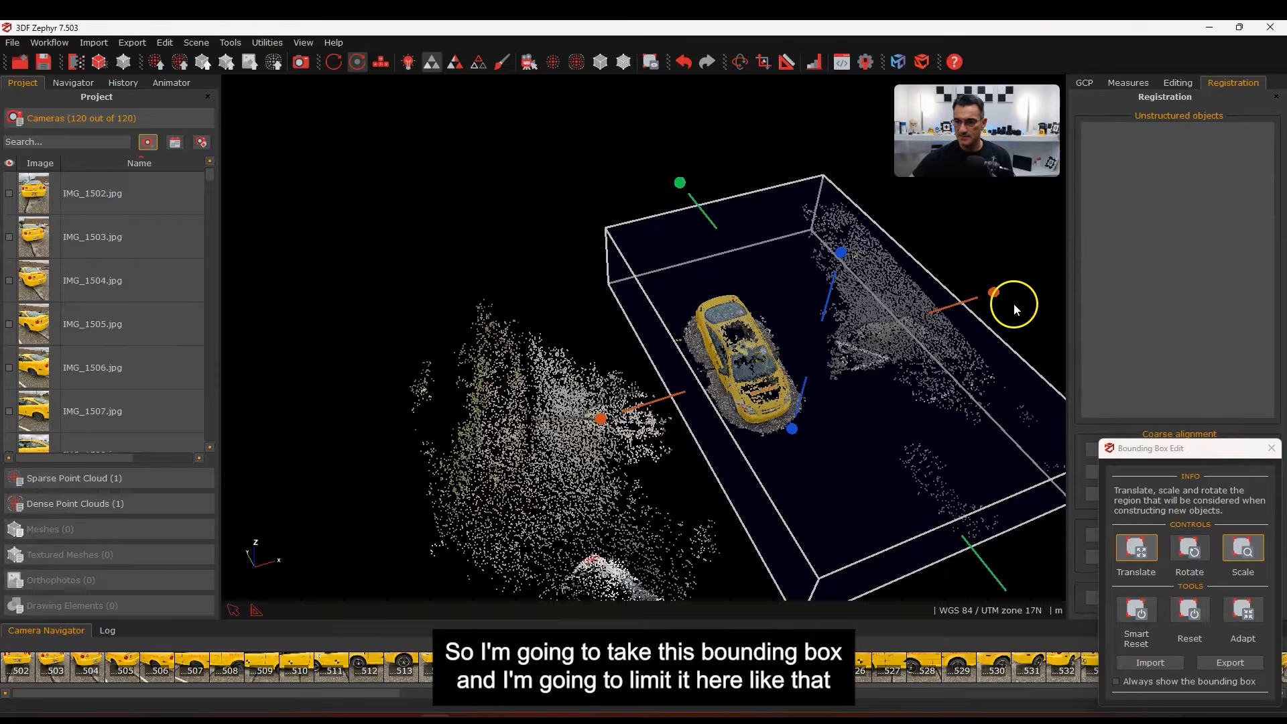
{"action": "left_click_drag", "start_coordinate": [995, 294], "coordinate": [881, 334]}
{"action": "middle_click_drag", "start_coordinate": [679, 504], "coordinate": [664, 447]}
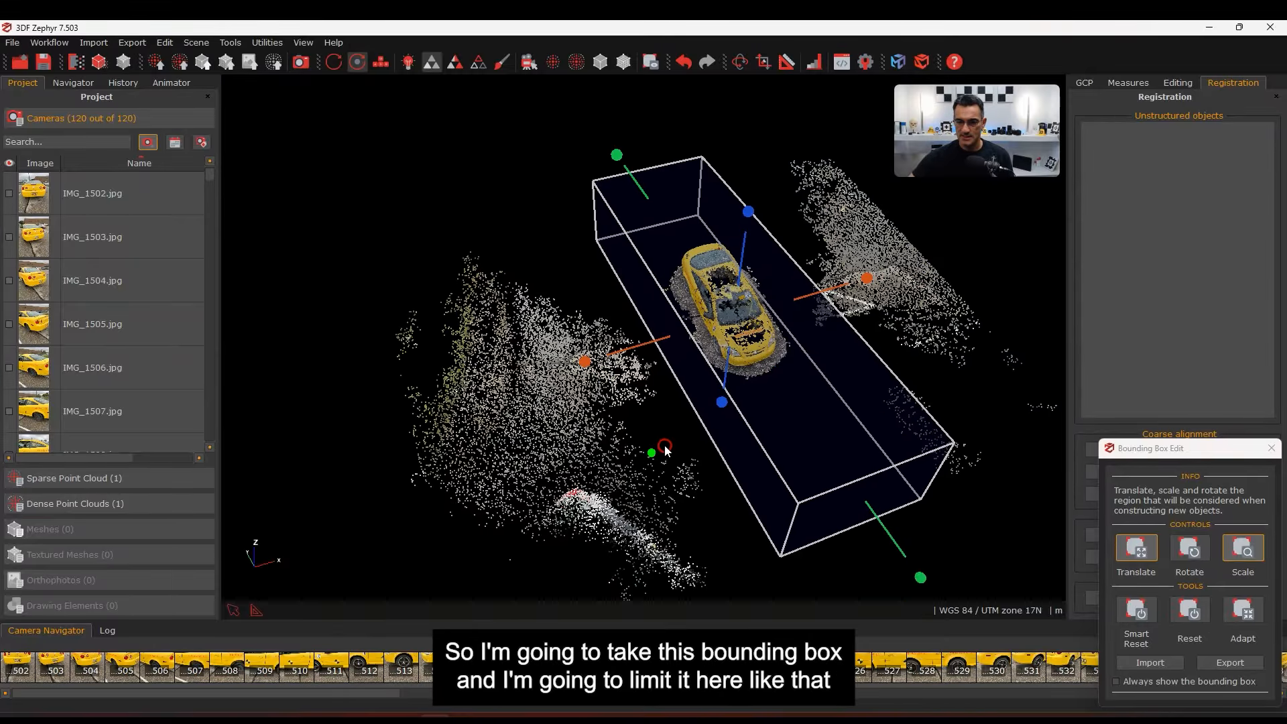
{"action": "left_click_drag", "start_coordinate": [920, 580], "coordinate": [722, 516]}
{"action": "middle_click_drag", "start_coordinate": [721, 513], "coordinate": [805, 516]}
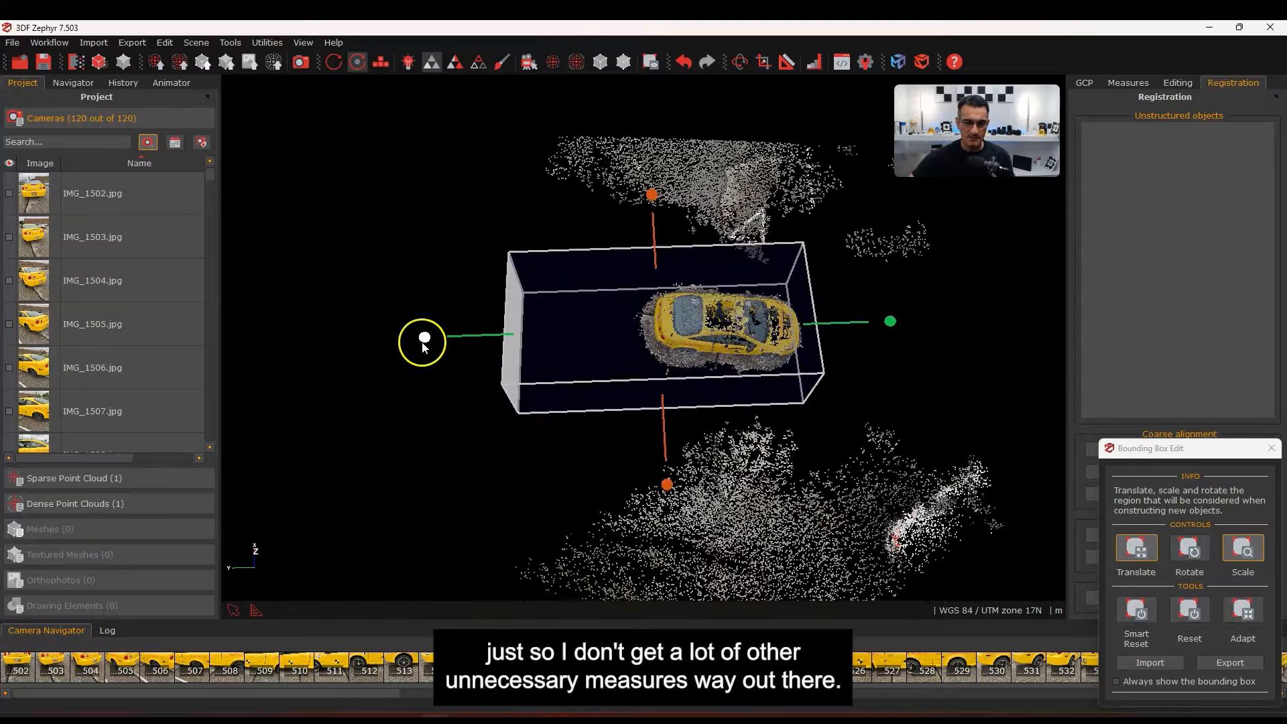
{"action": "left_click_drag", "start_coordinate": [551, 333], "coordinate": [556, 333]}
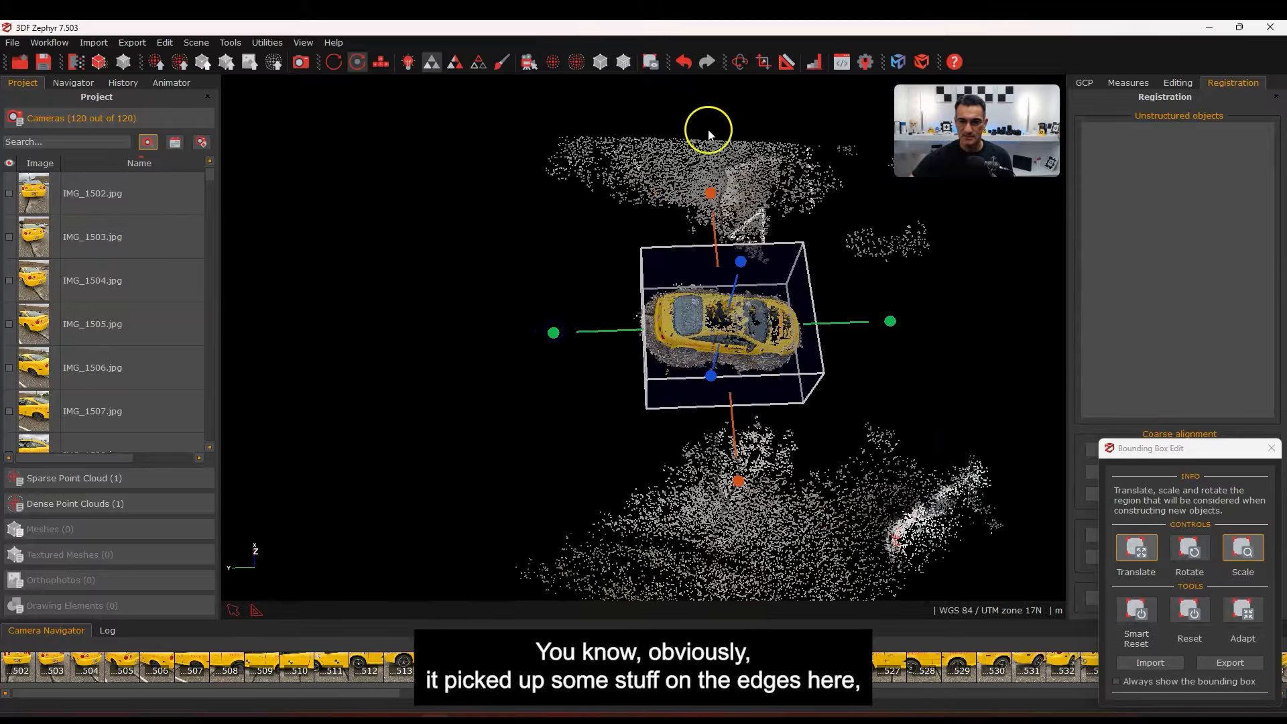
{"action": "middle_click_drag", "start_coordinate": [721, 478], "coordinate": [670, 475]}
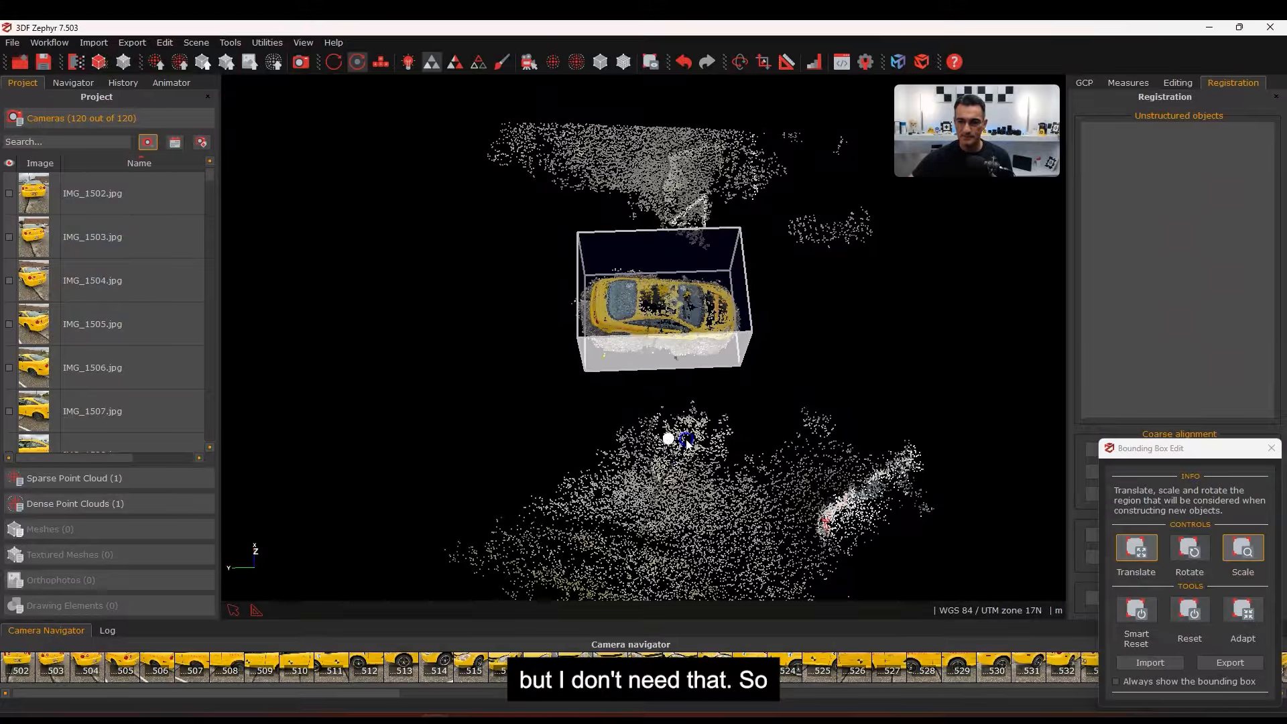
{"action": "left_click_drag", "start_coordinate": [687, 442], "coordinate": [675, 397]}
{"action": "middle_click_drag", "start_coordinate": [645, 409], "coordinate": [798, 378]}
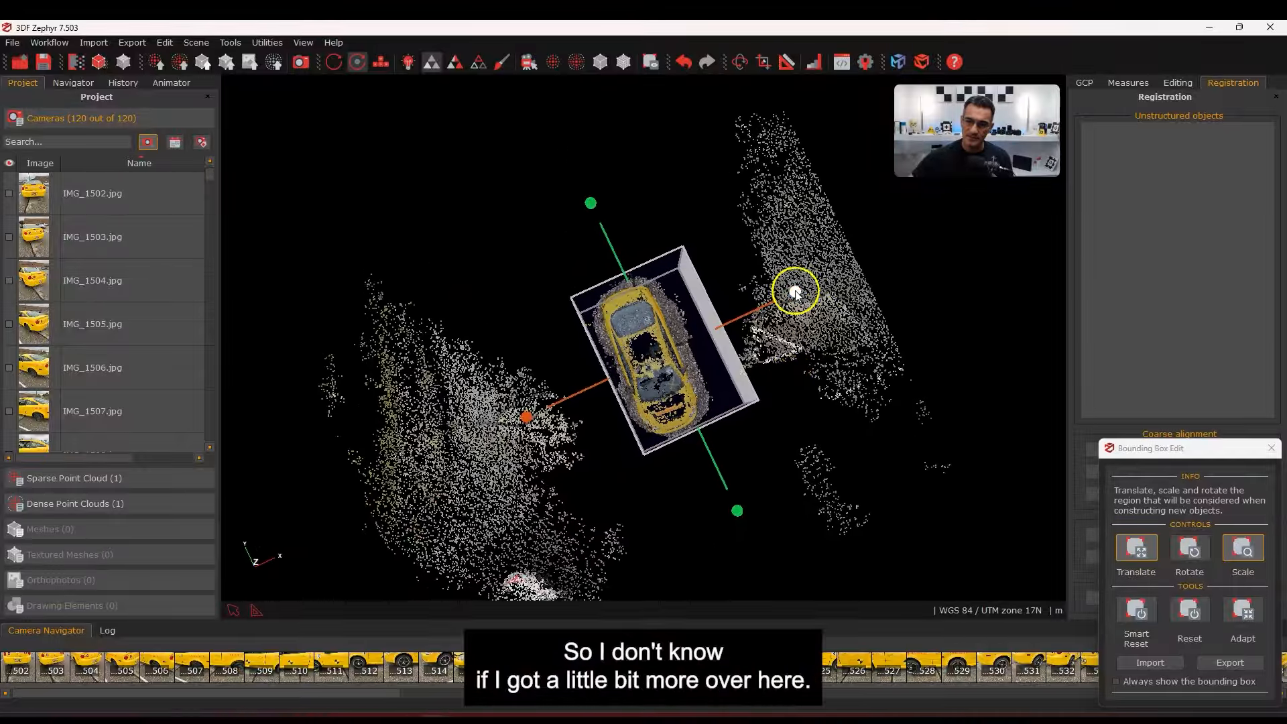
{"action": "left_click_drag", "start_coordinate": [795, 292], "coordinate": [775, 298]}
Fine-tune the left and bottom faces around the car, then close the box editor
{"action": "left_click", "coordinate": [703, 330]}
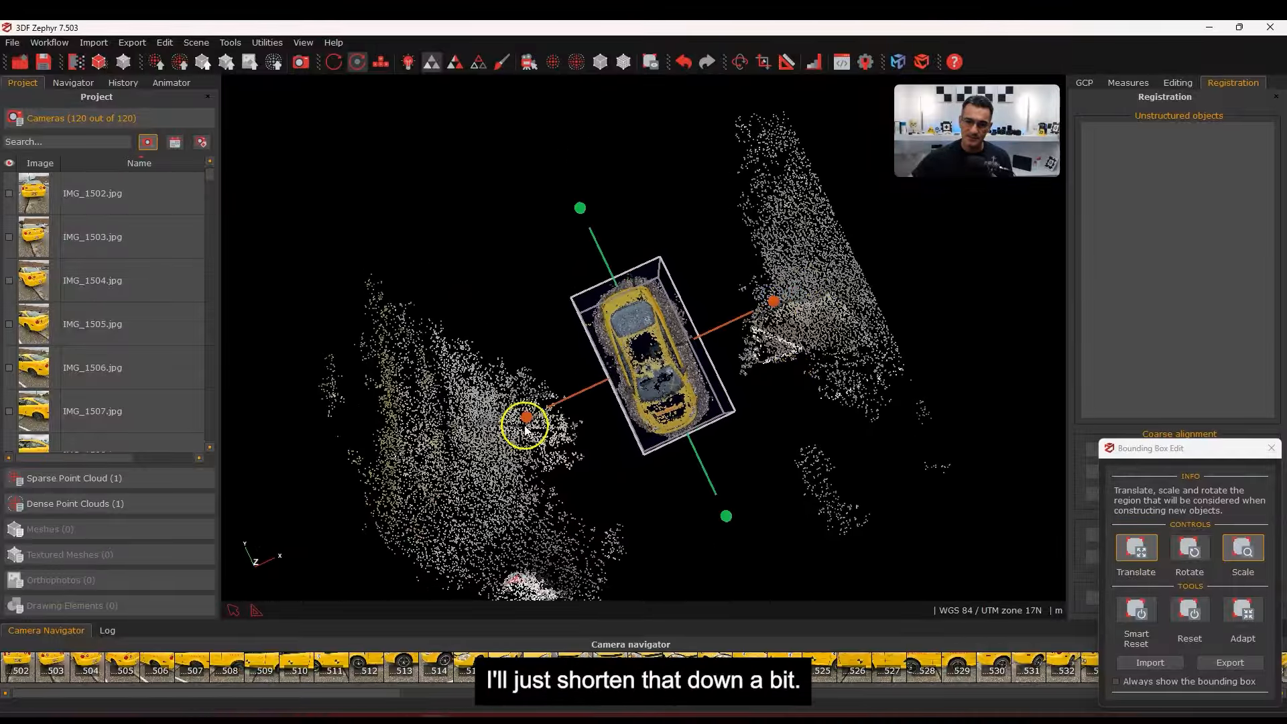
{"action": "left_click_drag", "start_coordinate": [527, 419], "coordinate": [523, 420]}
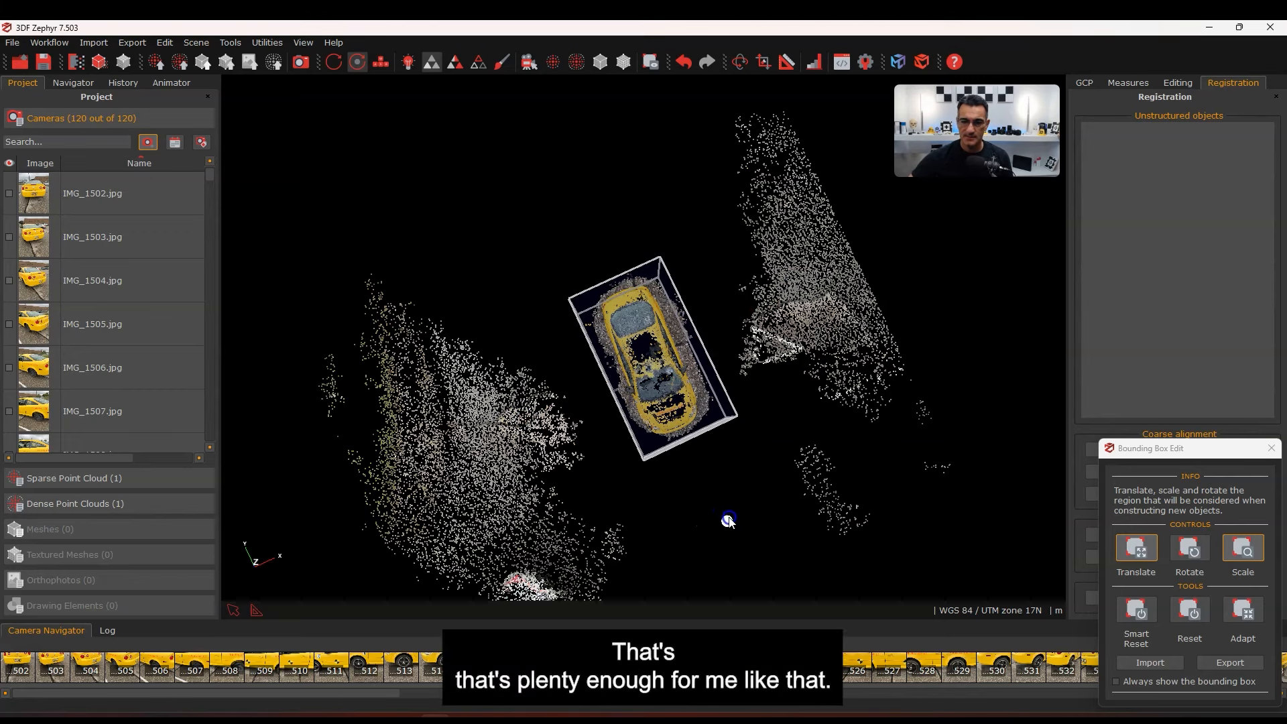
{"action": "left_click_drag", "start_coordinate": [728, 521], "coordinate": [725, 521]}
{"action": "left_click_drag", "start_coordinate": [635, 517], "coordinate": [722, 318]}
{"action": "middle_click_drag", "start_coordinate": [619, 484], "coordinate": [719, 425]}
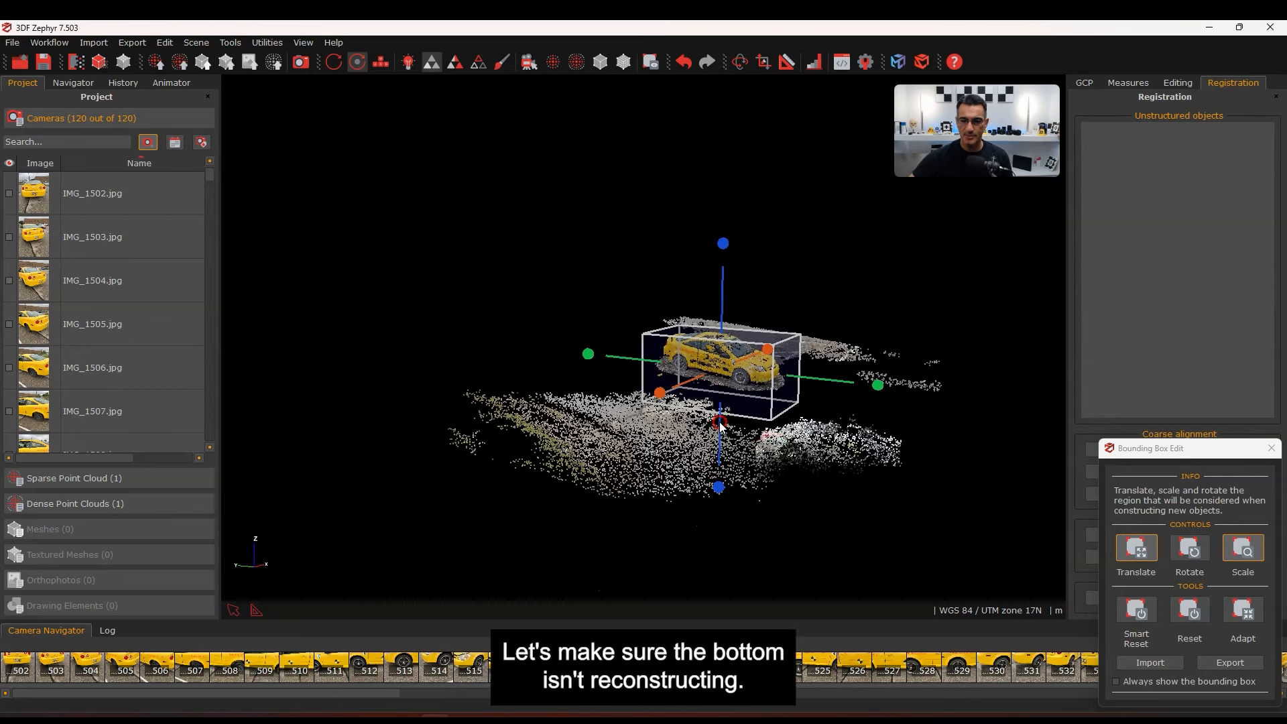
{"action": "left_click_drag", "start_coordinate": [623, 407], "coordinate": [469, 408]}
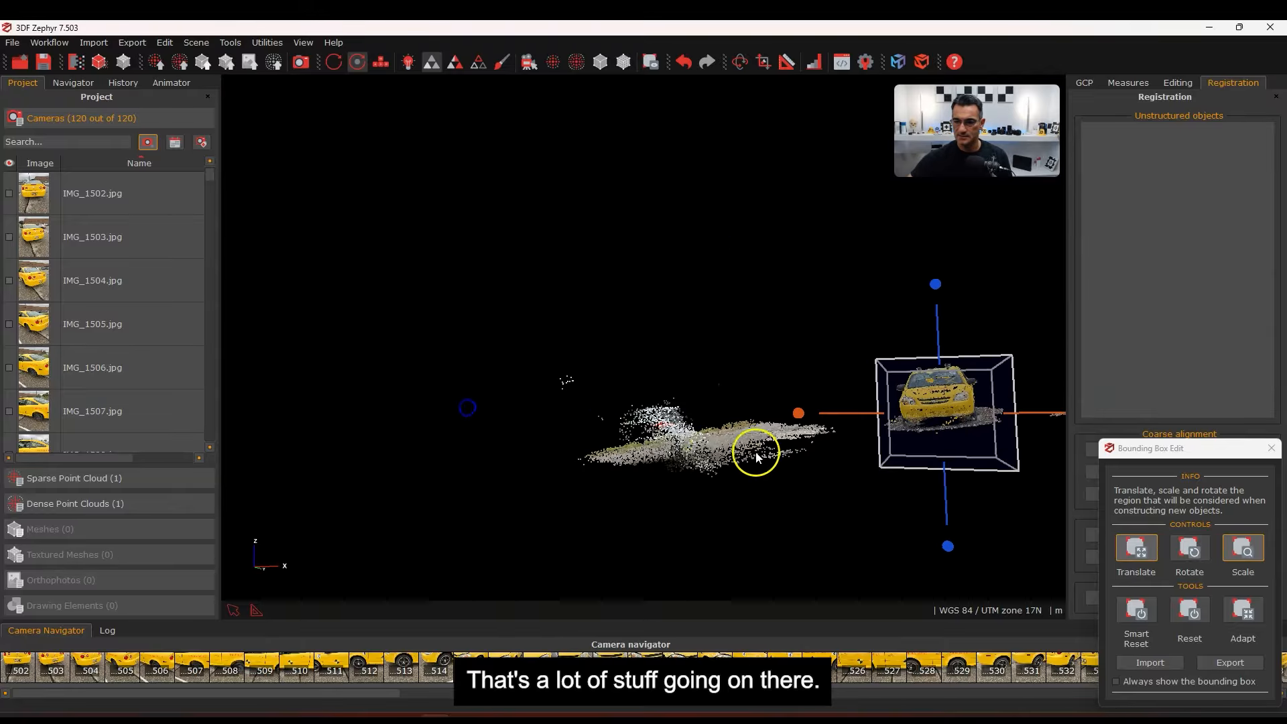
{"action": "middle_click_drag", "start_coordinate": [756, 452], "coordinate": [664, 476]}
{"action": "left_click_drag", "start_coordinate": [685, 474], "coordinate": [694, 476]}
{"action": "middle_click_drag", "start_coordinate": [694, 476], "coordinate": [710, 460]}
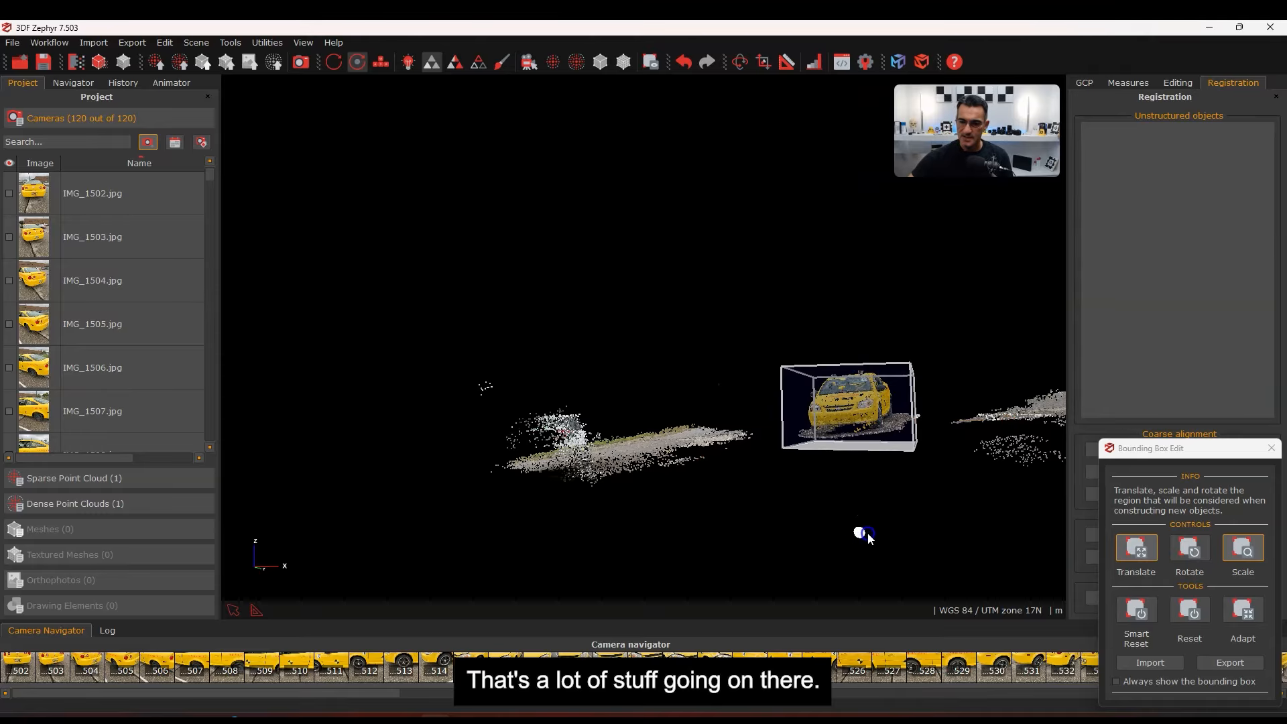
{"action": "left_click_drag", "start_coordinate": [870, 538], "coordinate": [868, 537]}
{"action": "left_click", "coordinate": [885, 416]}
{"action": "left_click_drag", "start_coordinate": [798, 511], "coordinate": [588, 376]}
{"action": "middle_click_drag", "start_coordinate": [588, 377], "coordinate": [731, 456]}
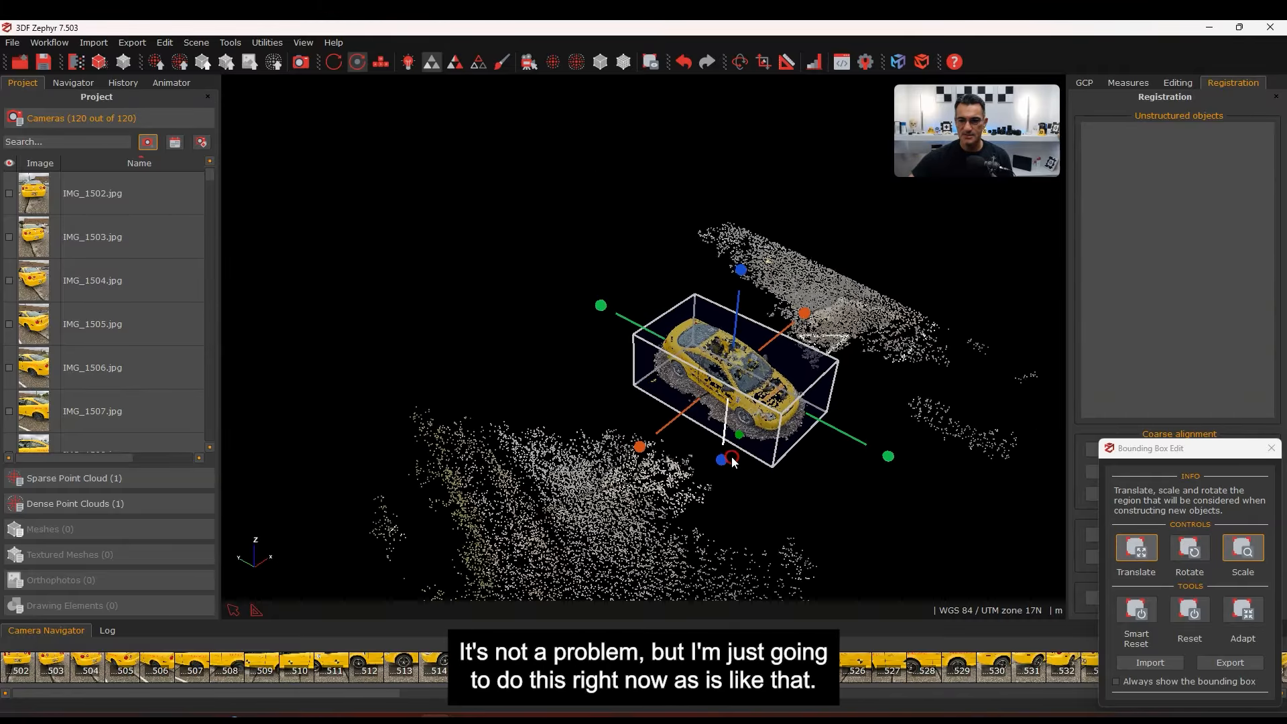
{"action": "scroll", "coordinate": [728, 434], "scroll_direction": "up", "scroll_amount": 8}
{"action": "scroll", "coordinate": [734, 433], "scroll_direction": "down", "scroll_amount": 5}
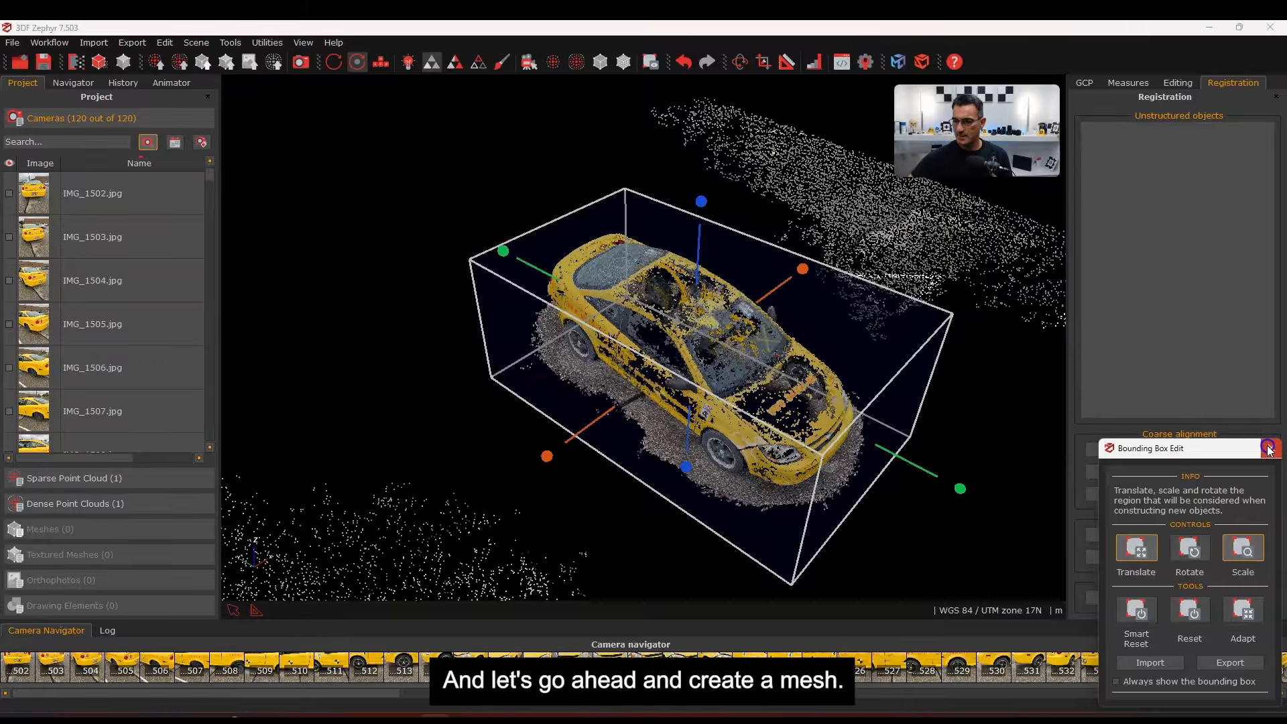
{"action": "left_click", "coordinate": [1272, 448]}
Run Mesh Extraction on Dense point cloud 1 with All Cameras and the default surface preset
{"action": "left_click", "coordinate": [50, 42]}
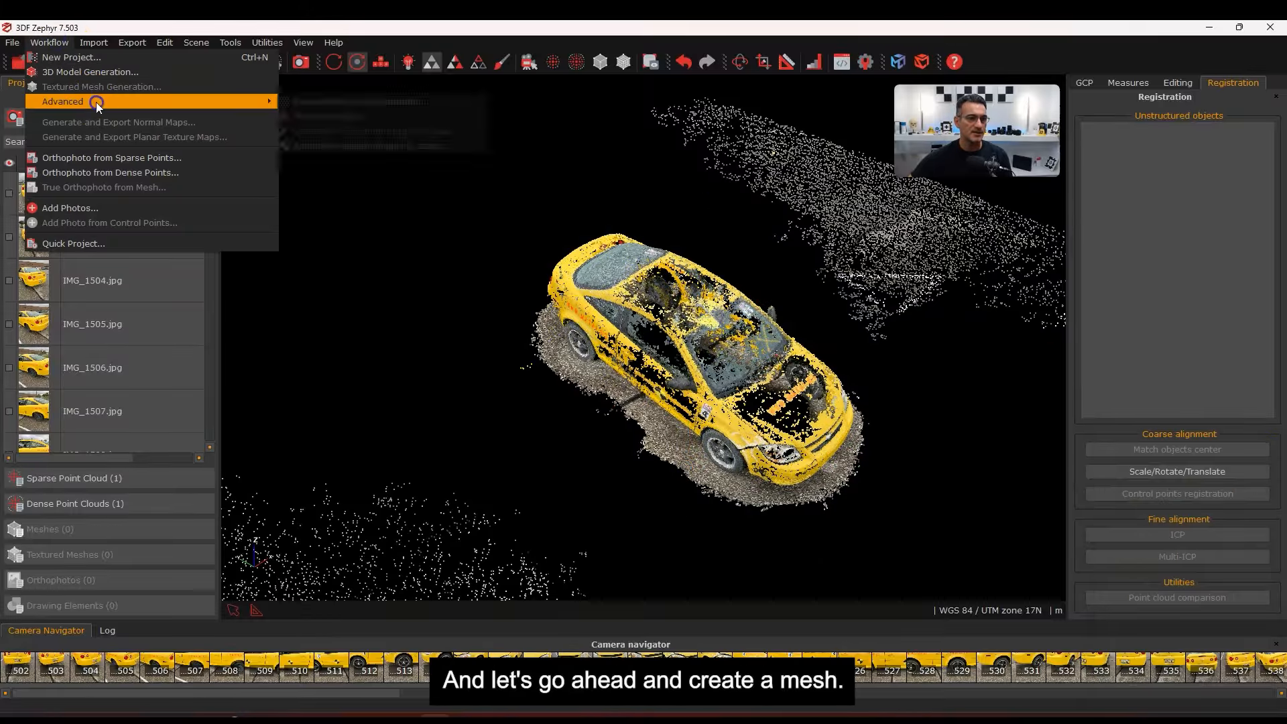
{"action": "mouse_move", "coordinate": [96, 102]}
{"action": "left_click", "coordinate": [307, 117]}
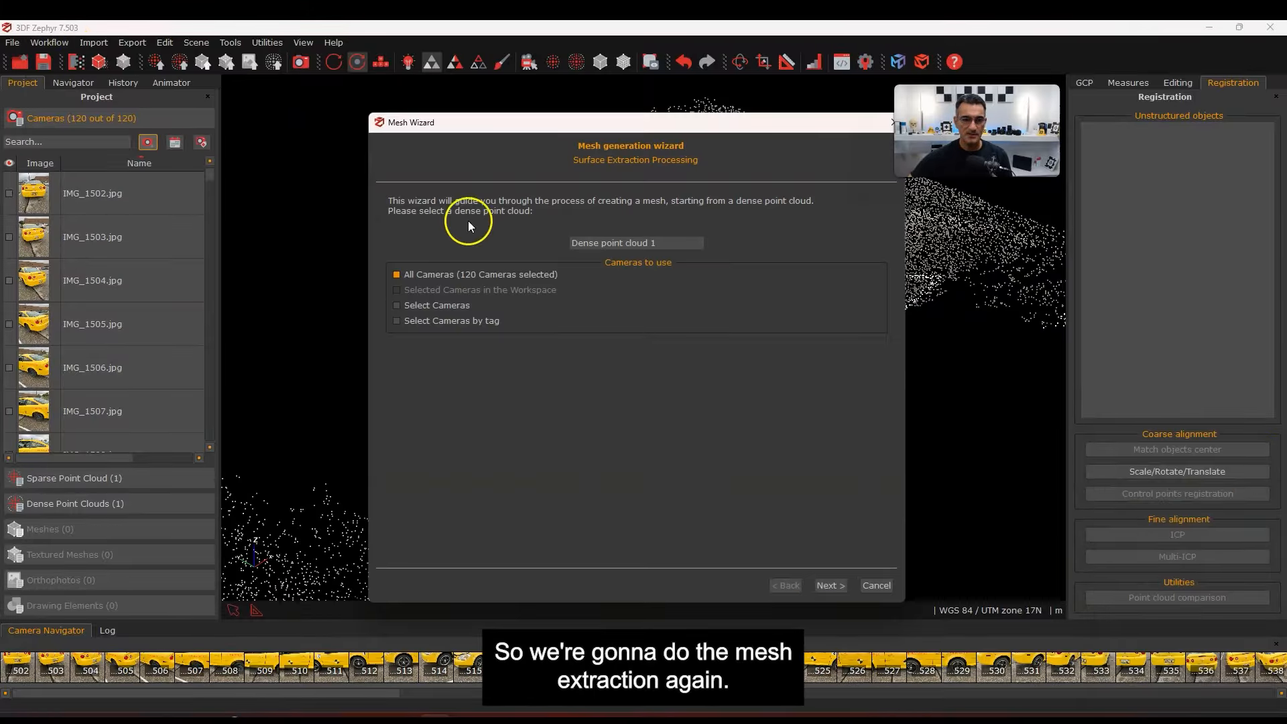
{"action": "left_click", "coordinate": [836, 586]}
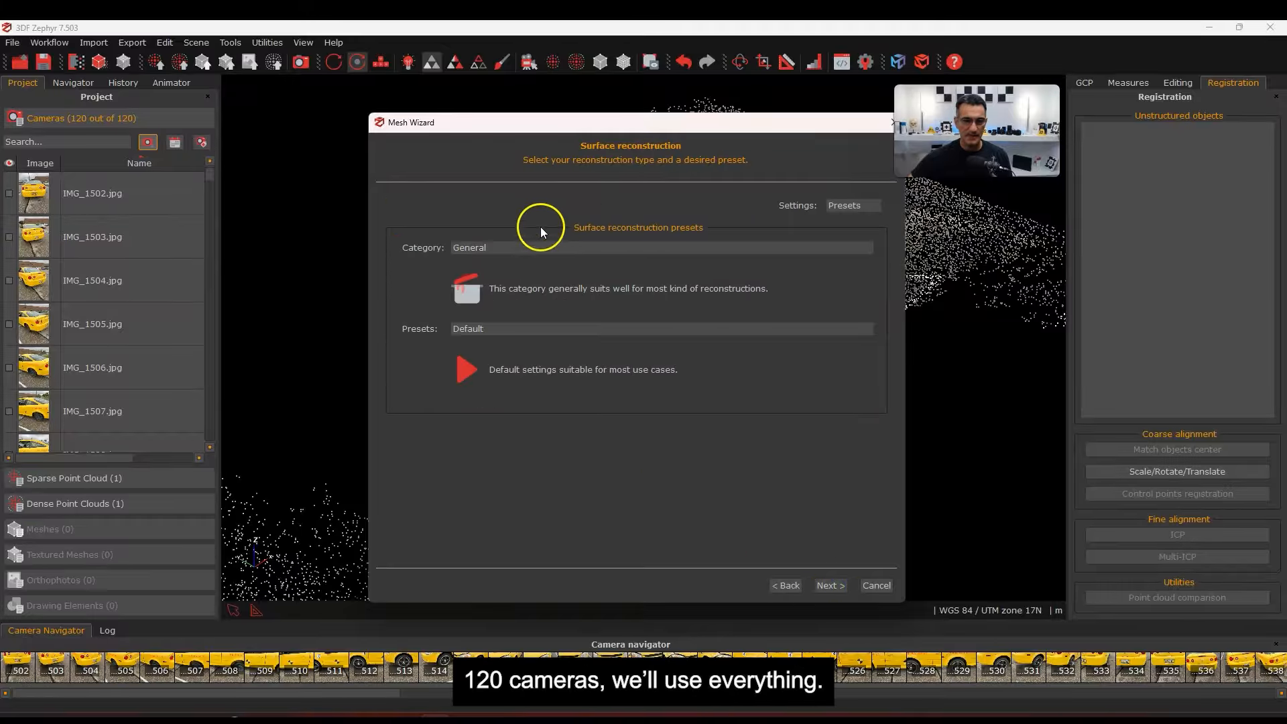
{"action": "left_click", "coordinate": [835, 586]}
{"action": "left_click", "coordinate": [599, 207]}
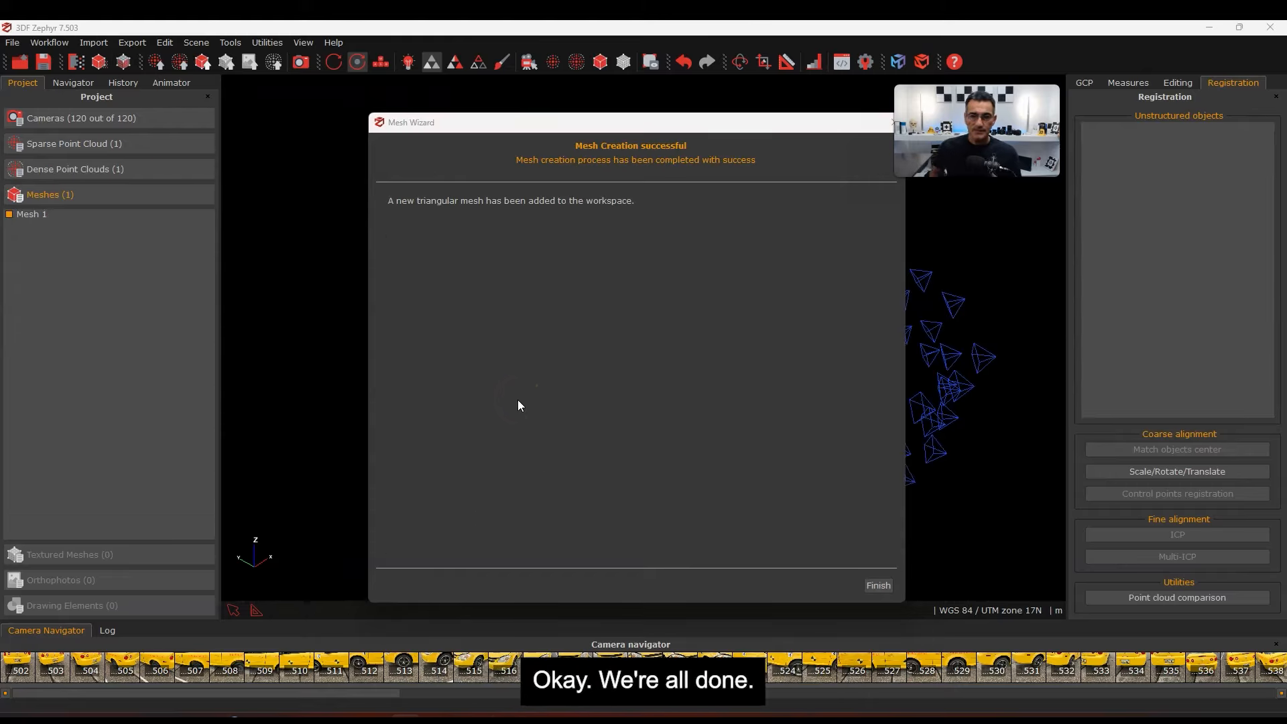
{"action": "left_click", "coordinate": [876, 586]}
{"action": "left_click", "coordinate": [530, 62]}
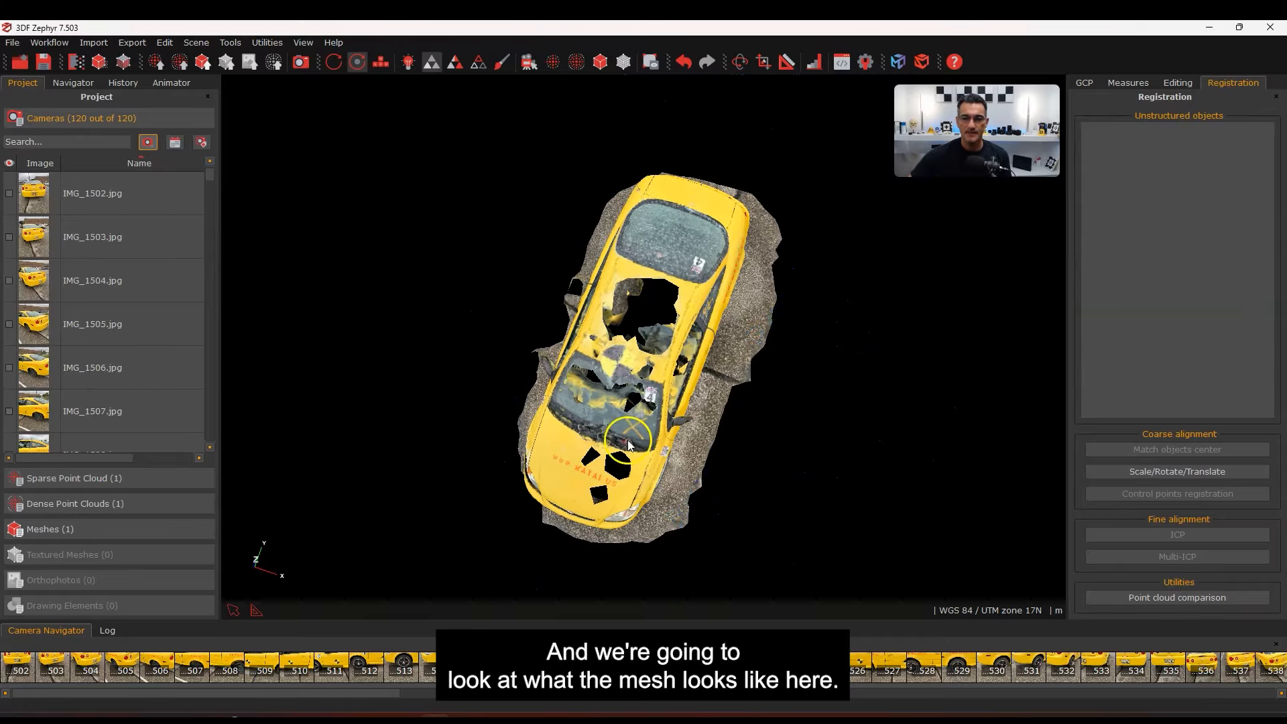
{"action": "left_click_drag", "start_coordinate": [590, 443], "coordinate": [657, 496]}
{"action": "scroll", "coordinate": [658, 496], "scroll_direction": "up", "scroll_amount": 8}
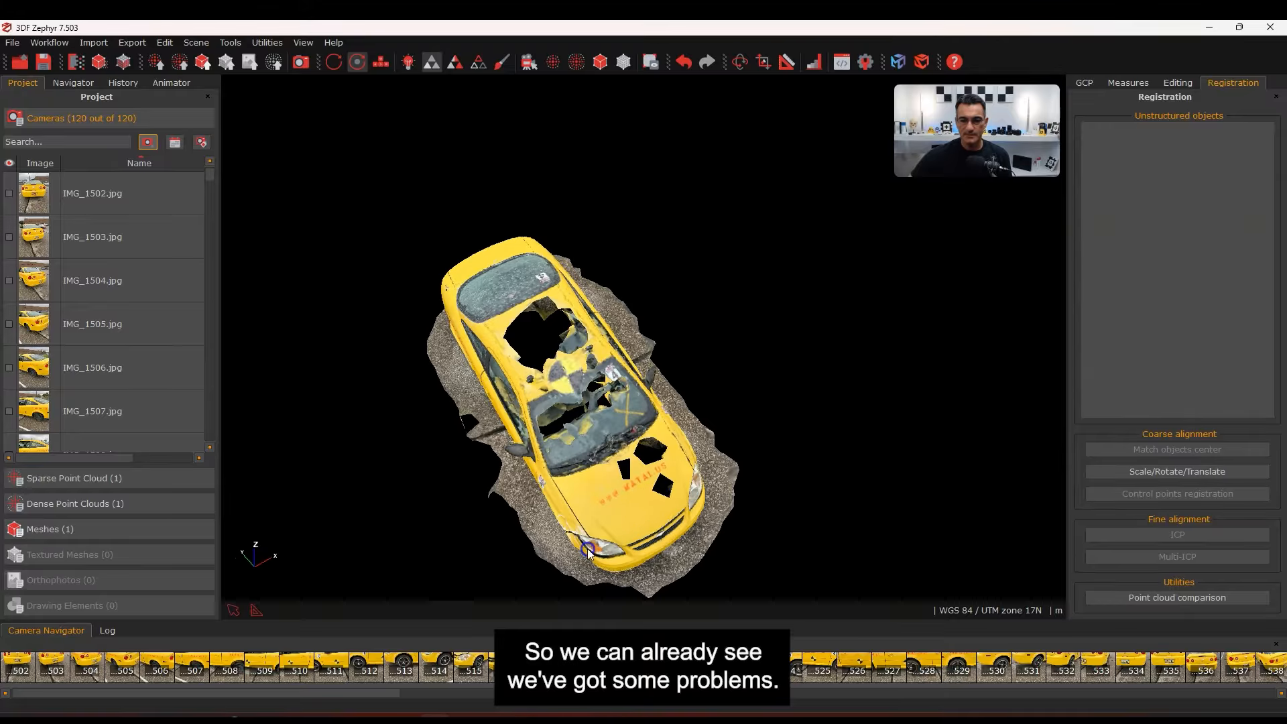
{"action": "left_click_drag", "start_coordinate": [602, 420], "coordinate": [682, 345]}
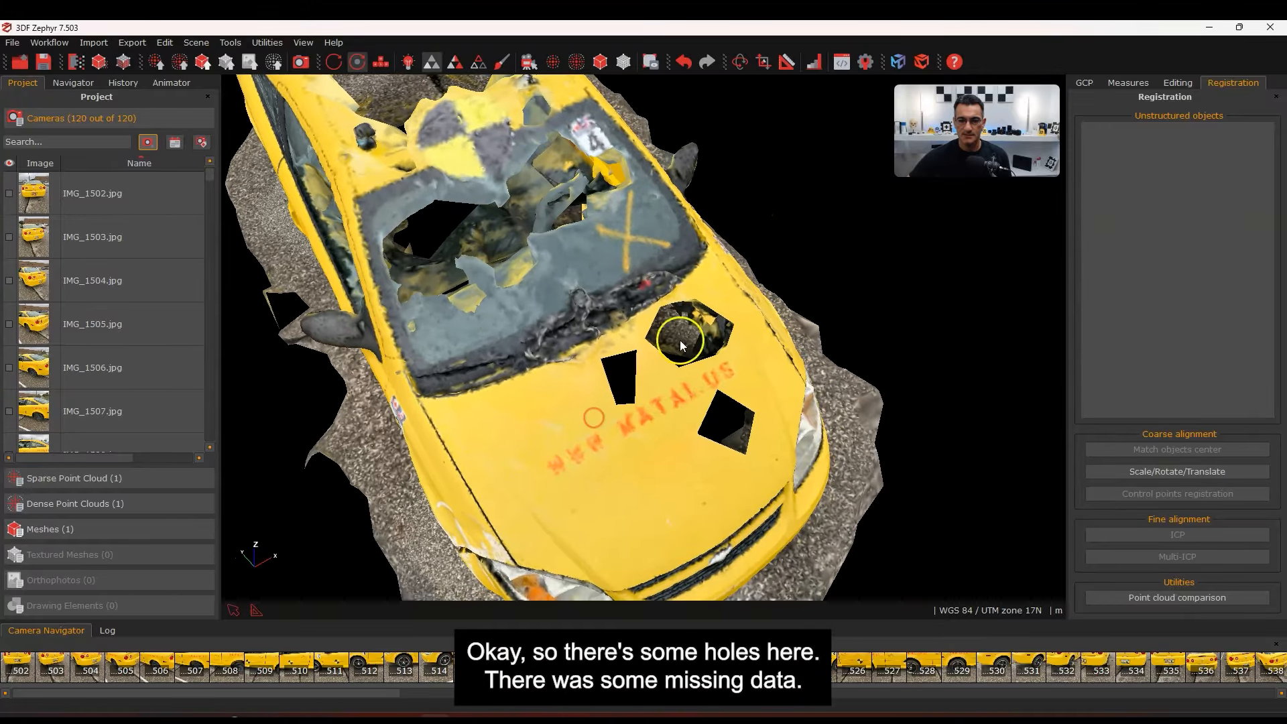
{"action": "left_click_drag", "start_coordinate": [767, 448], "coordinate": [641, 411]}
{"action": "mouse_move", "coordinate": [577, 441]}
{"action": "left_mouse_down"}
{"action": "mouse_move", "coordinate": [710, 460]}
{"action": "mouse_move", "coordinate": [581, 383]}
{"action": "mouse_move", "coordinate": [616, 424]}
{"action": "mouse_move", "coordinate": [625, 390]}
{"action": "mouse_move", "coordinate": [638, 404]}
{"action": "mouse_move", "coordinate": [653, 389]}
{"action": "mouse_move", "coordinate": [785, 408]}
{"action": "mouse_move", "coordinate": [603, 424]}
{"action": "mouse_move", "coordinate": [598, 468]}
{"action": "mouse_move", "coordinate": [830, 460]}
{"action": "mouse_move", "coordinate": [593, 446]}
{"action": "mouse_move", "coordinate": [826, 493]}
{"action": "mouse_move", "coordinate": [810, 397]}
{"action": "left_mouse_up"}
{"action": "mouse_move", "coordinate": [738, 252]}
{"action": "left_mouse_down"}
{"action": "mouse_move", "coordinate": [734, 334]}
{"action": "mouse_move", "coordinate": [679, 337]}
{"action": "mouse_move", "coordinate": [743, 410]}
{"action": "mouse_move", "coordinate": [688, 357]}
{"action": "mouse_move", "coordinate": [847, 340]}
{"action": "mouse_move", "coordinate": [722, 387]}
{"action": "mouse_move", "coordinate": [731, 368]}
{"action": "mouse_move", "coordinate": [772, 364]}
{"action": "left_mouse_up"}
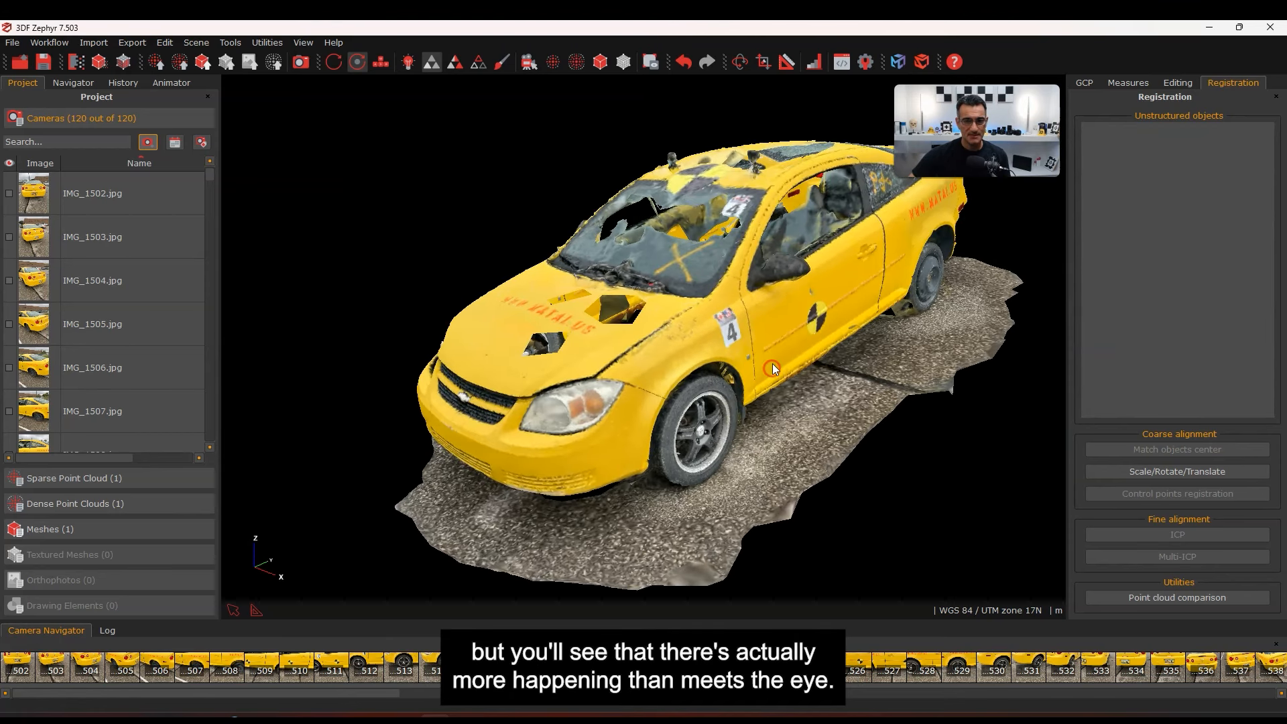
Render Mesh 1 in uniform colour with lighting and inspect the hood, side and rear
{"action": "left_click", "coordinate": [455, 63]}
{"action": "left_click", "coordinate": [407, 62]}
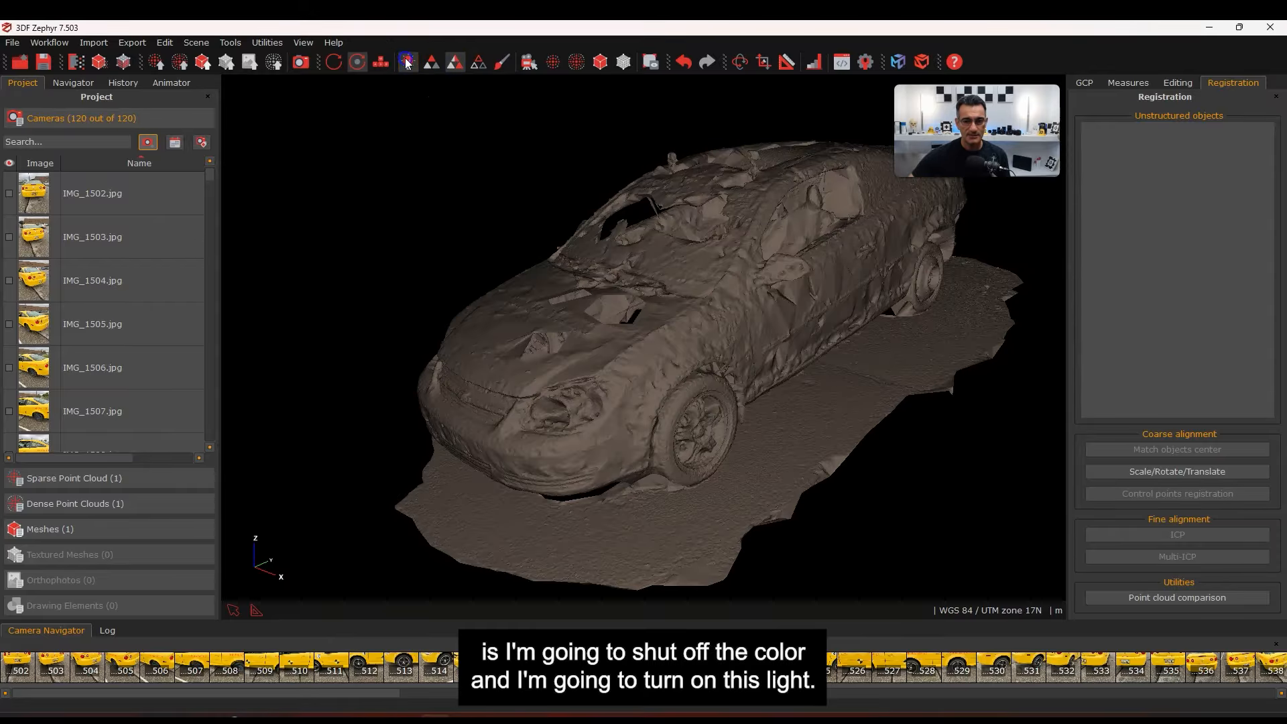
{"action": "left_click_drag", "start_coordinate": [693, 341], "coordinate": [557, 403]}
{"action": "scroll", "coordinate": [666, 354], "scroll_direction": "up", "scroll_amount": 5}
{"action": "scroll", "coordinate": [697, 332], "scroll_direction": "down", "scroll_amount": 5}
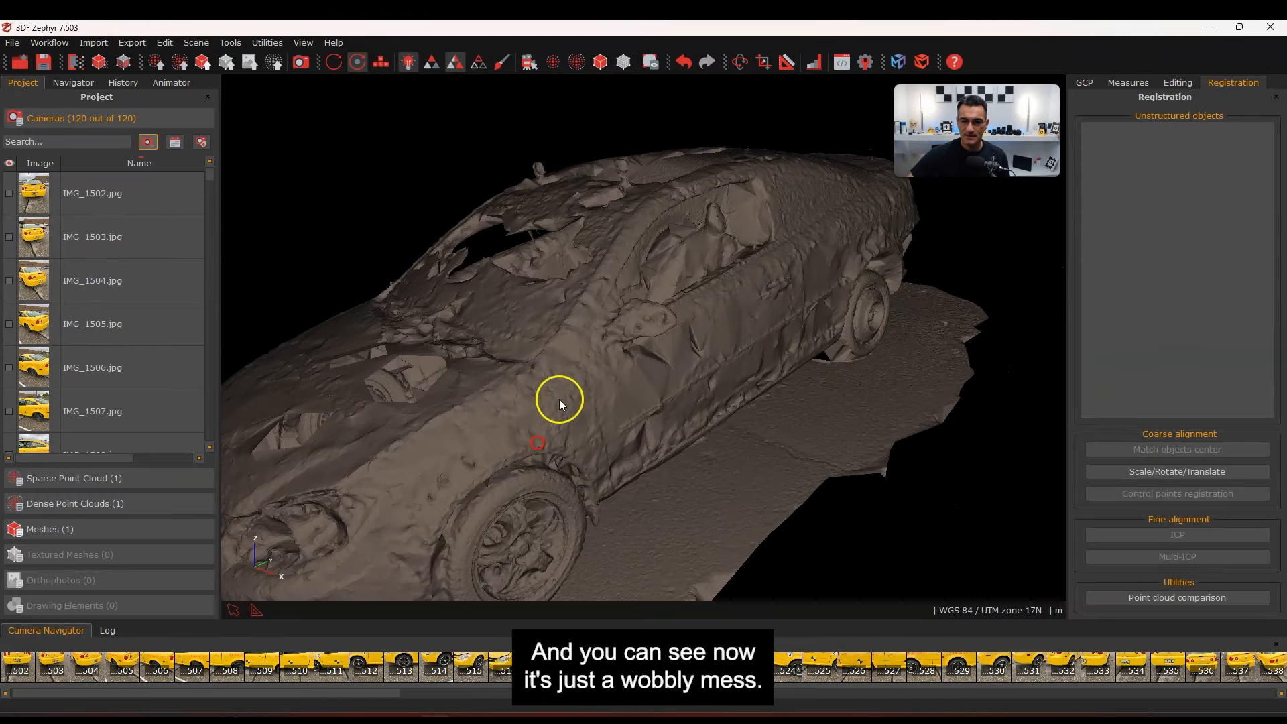
{"action": "scroll", "coordinate": [668, 370], "scroll_direction": "up", "scroll_amount": 5}
{"action": "left_click_drag", "start_coordinate": [669, 370], "coordinate": [512, 331]}
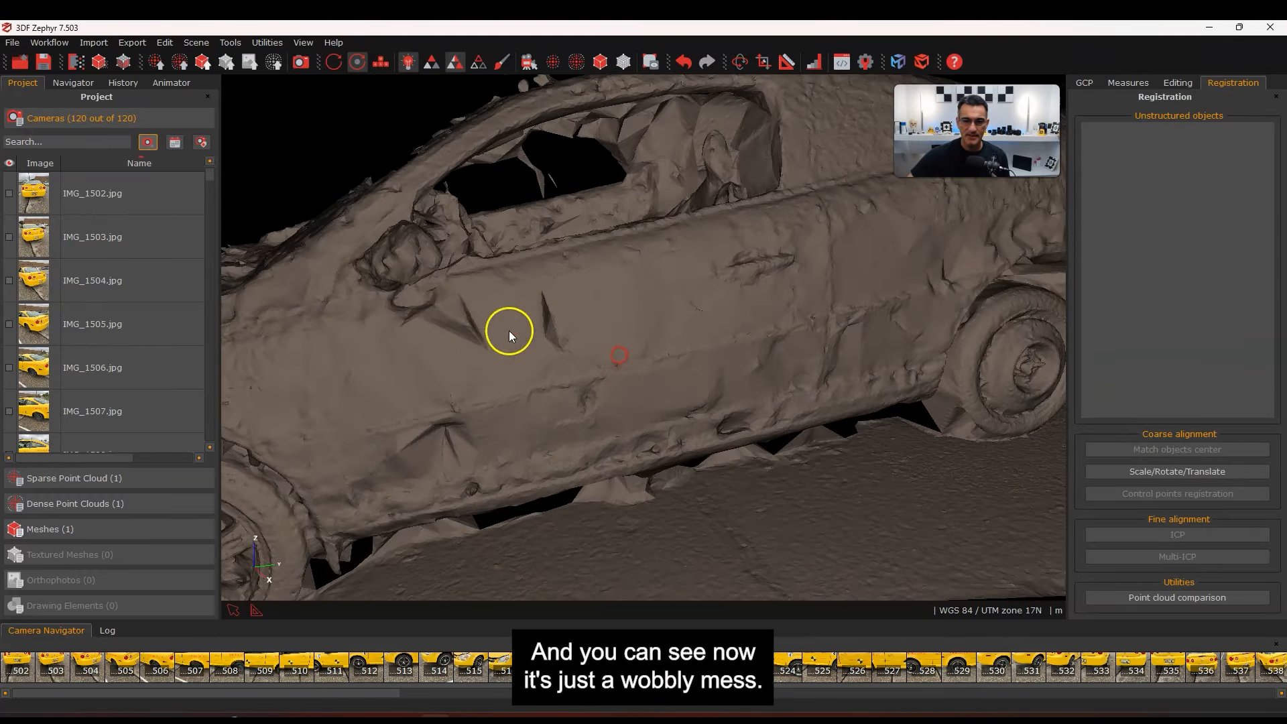
{"action": "scroll", "coordinate": [590, 429], "scroll_direction": "down", "scroll_amount": 3}
{"action": "left_click_drag", "start_coordinate": [587, 448], "coordinate": [503, 469]}
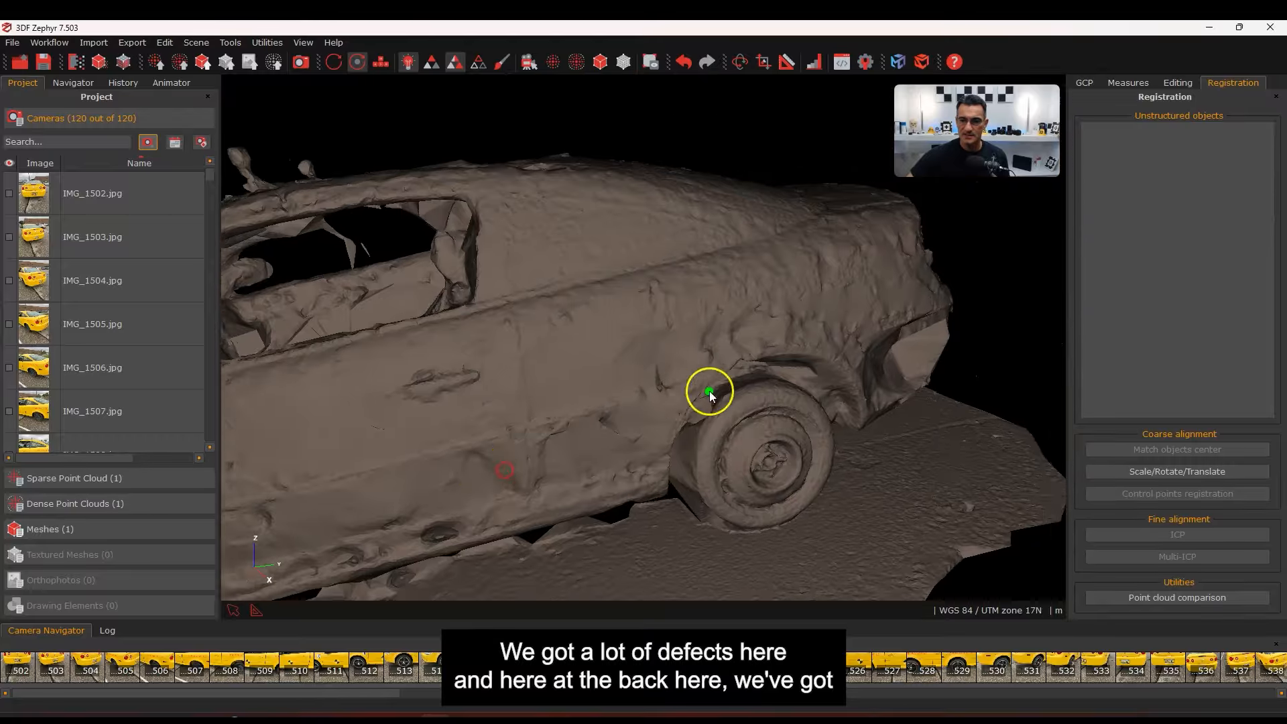
{"action": "left_click_drag", "start_coordinate": [710, 388], "coordinate": [569, 388]}
{"action": "left_click_drag", "start_coordinate": [730, 437], "coordinate": [601, 374]}
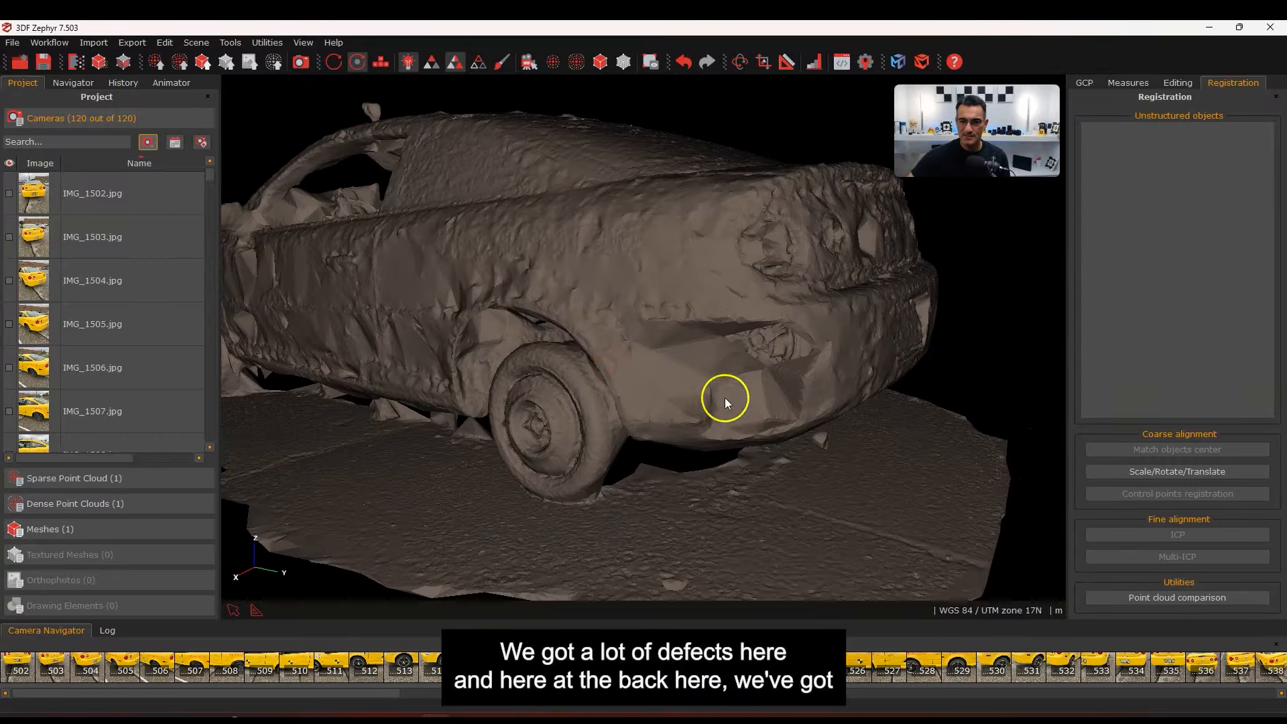
{"action": "mouse_move", "coordinate": [725, 397]}
{"action": "left_mouse_down"}
{"action": "mouse_move", "coordinate": [741, 345]}
{"action": "mouse_move", "coordinate": [811, 365]}
{"action": "mouse_move", "coordinate": [702, 386]}
{"action": "mouse_move", "coordinate": [718, 327]}
{"action": "mouse_move", "coordinate": [645, 374]}
{"action": "mouse_move", "coordinate": [575, 382]}
{"action": "mouse_move", "coordinate": [604, 437]}
{"action": "mouse_move", "coordinate": [670, 362]}
{"action": "mouse_move", "coordinate": [623, 396]}
{"action": "mouse_move", "coordinate": [505, 312]}
{"action": "mouse_move", "coordinate": [393, 264]}
{"action": "left_mouse_up"}
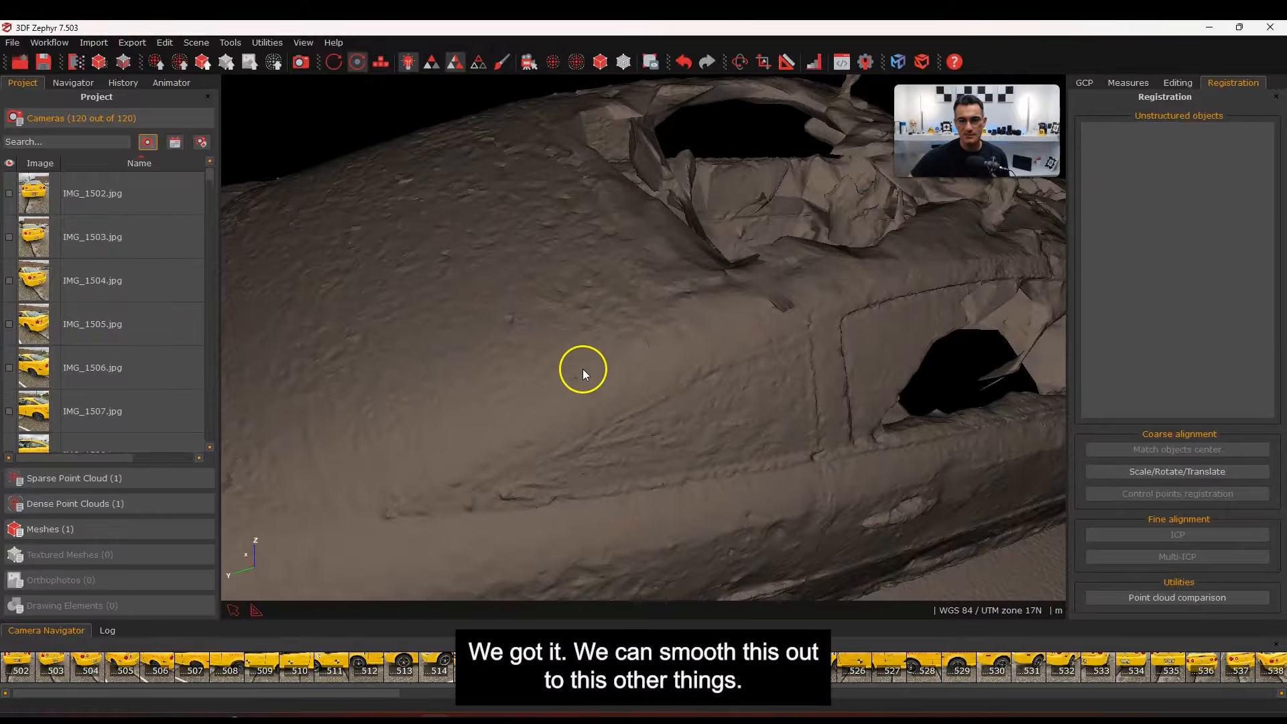
Orbit and zoom around the wheels, doors and front to examine mesh defects
{"action": "scroll", "coordinate": [582, 368], "scroll_direction": "down", "scroll_amount": 5}
{"action": "left_click_drag", "start_coordinate": [661, 412], "coordinate": [713, 448]}
{"action": "scroll", "coordinate": [712, 448], "scroll_direction": "up", "scroll_amount": 3}
{"action": "left_click_drag", "start_coordinate": [647, 370], "coordinate": [603, 359]}
{"action": "scroll", "coordinate": [533, 308], "scroll_direction": "up", "scroll_amount": 2}
{"action": "scroll", "coordinate": [780, 370], "scroll_direction": "down", "scroll_amount": 3}
{"action": "left_click_drag", "start_coordinate": [780, 370], "coordinate": [672, 425]}
{"action": "scroll", "coordinate": [803, 423], "scroll_direction": "down", "scroll_amount": 2}
{"action": "scroll", "coordinate": [803, 423], "scroll_direction": "down", "scroll_amount": 2}
{"action": "scroll", "coordinate": [763, 384], "scroll_direction": "down", "scroll_amount": 2}
{"action": "right_click_drag", "start_coordinate": [762, 383], "coordinate": [589, 369]}
{"action": "left_click_drag", "start_coordinate": [767, 397], "coordinate": [683, 445]}
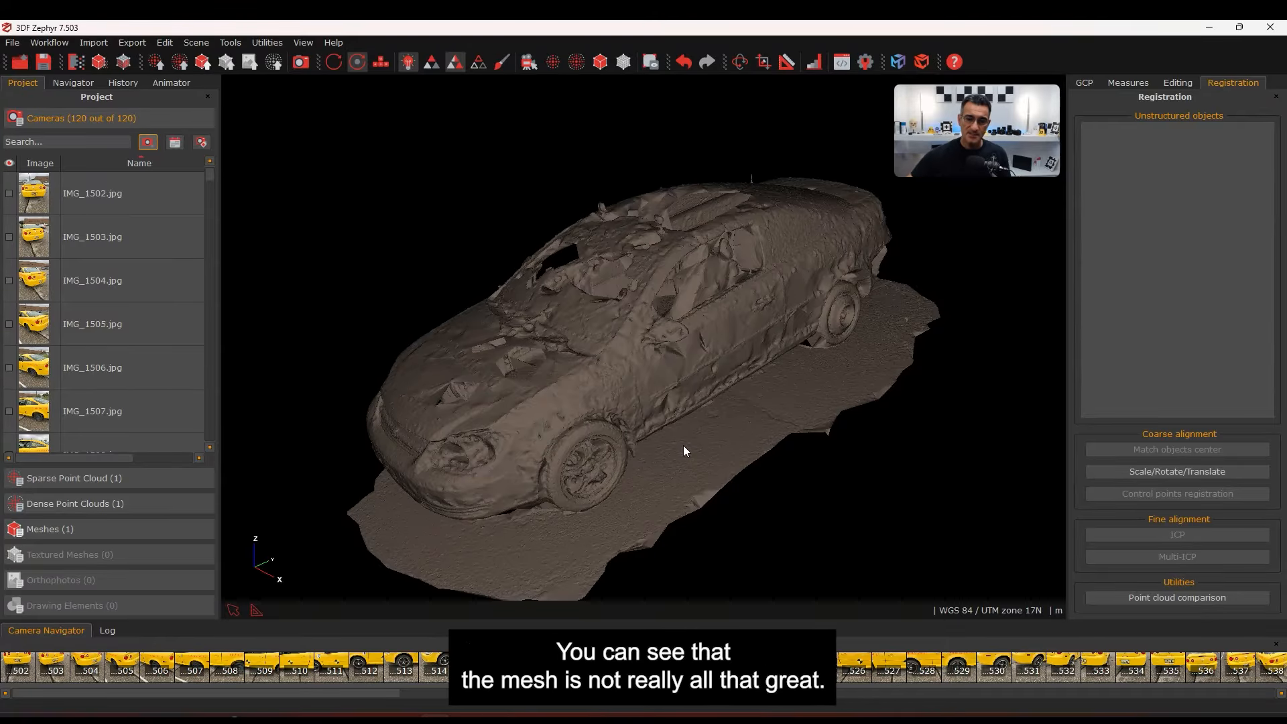
{"action": "mouse_move", "coordinate": [578, 372]}
{"action": "left_mouse_down"}
{"action": "mouse_move", "coordinate": [679, 330]}
{"action": "mouse_move", "coordinate": [594, 365]}
{"action": "left_mouse_up"}
{"action": "right_click_drag", "start_coordinate": [597, 303], "coordinate": [655, 269]}
{"action": "left_click_drag", "start_coordinate": [733, 348], "coordinate": [727, 371]}
{"action": "right_click_drag", "start_coordinate": [586, 327], "coordinate": [587, 314]}
Overlay Mesh 1's wireframe, inspect the roof and rear gaps, and expand Dense Point Clouds
{"action": "left_click", "coordinate": [478, 62]}
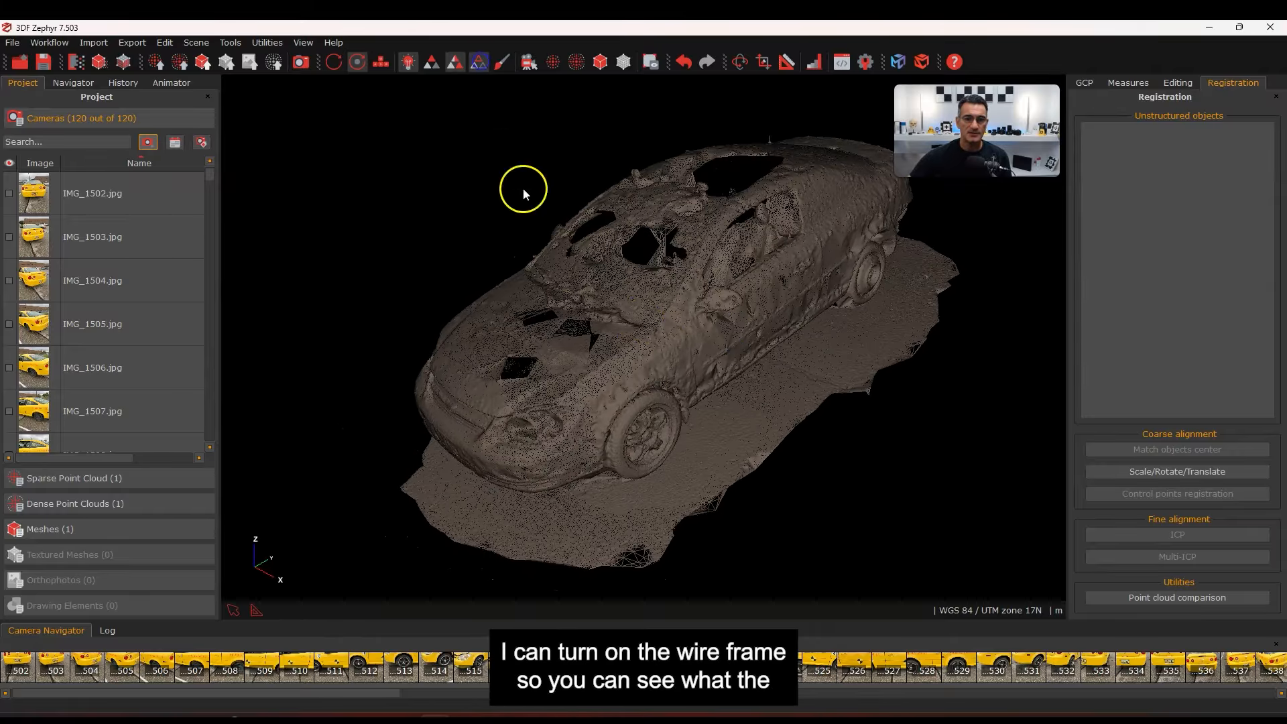
{"action": "scroll", "coordinate": [653, 316], "scroll_direction": "up", "scroll_amount": 5}
{"action": "scroll", "coordinate": [653, 317], "scroll_direction": "down", "scroll_amount": 5}
{"action": "left_click_drag", "start_coordinate": [732, 376], "coordinate": [561, 356]}
{"action": "left_click_drag", "start_coordinate": [836, 449], "coordinate": [774, 311]}
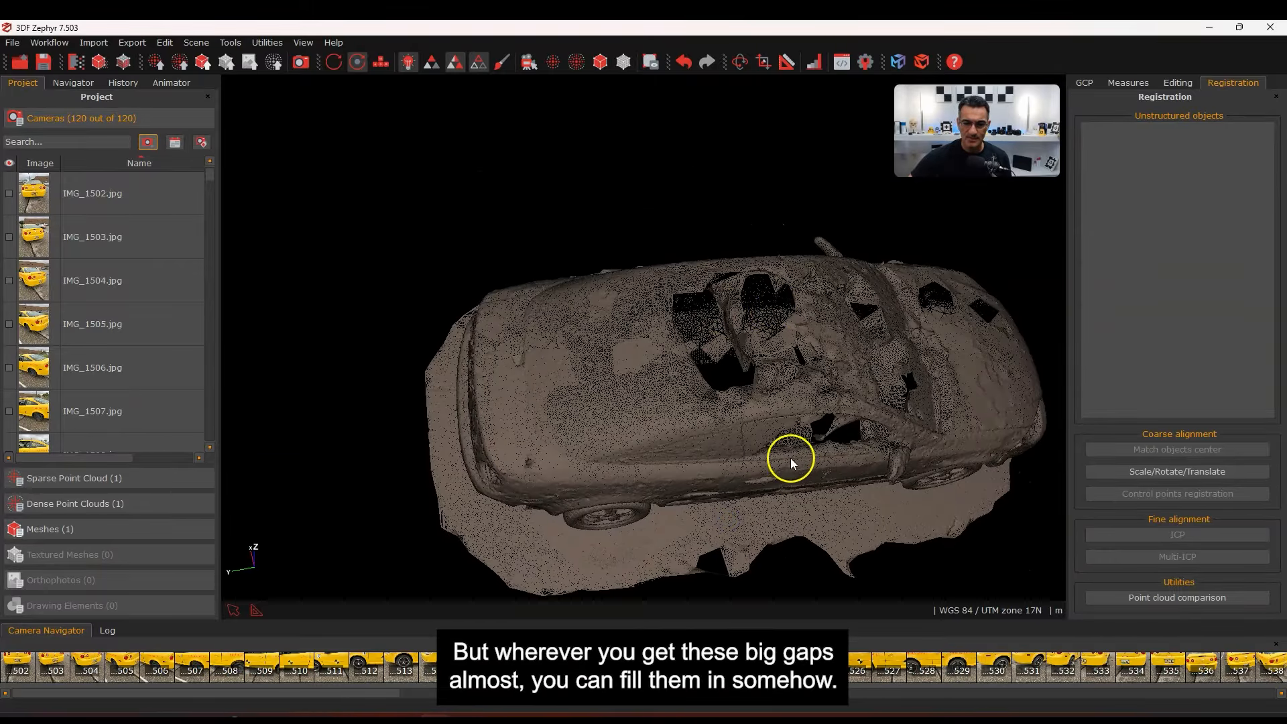
{"action": "left_click_drag", "start_coordinate": [790, 457], "coordinate": [550, 393]}
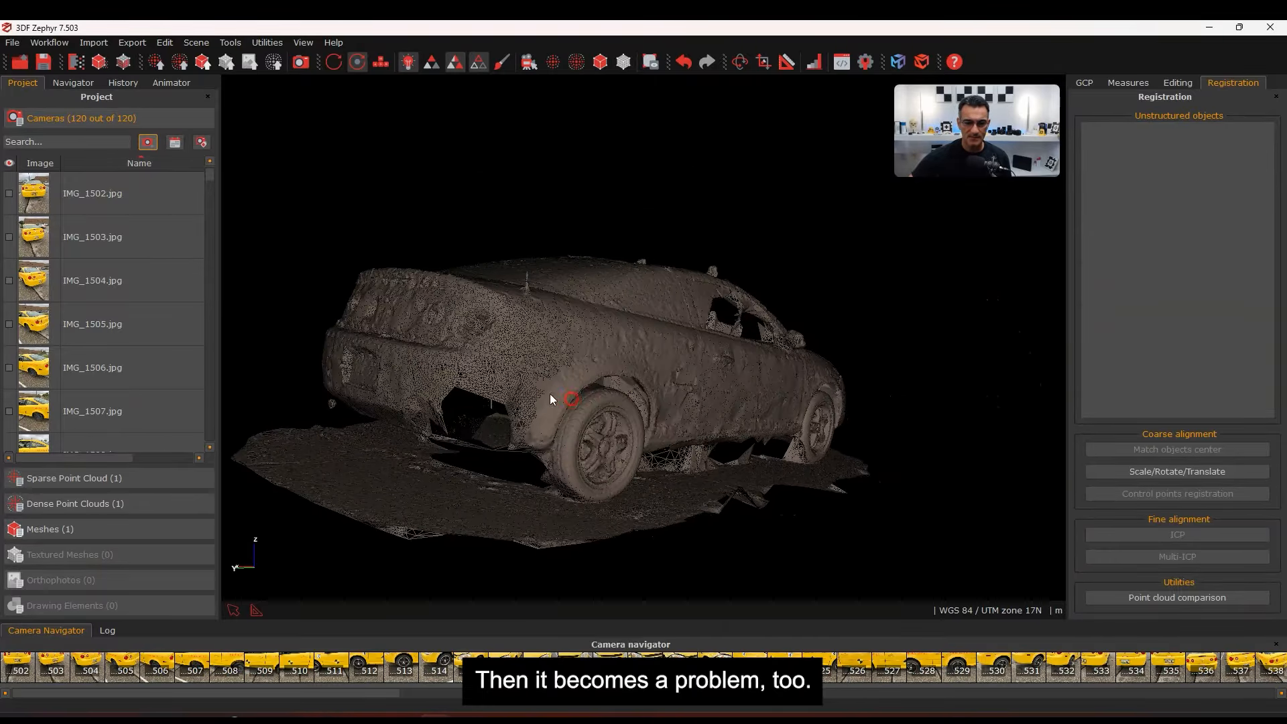
{"action": "left_click_drag", "start_coordinate": [452, 397], "coordinate": [621, 403]}
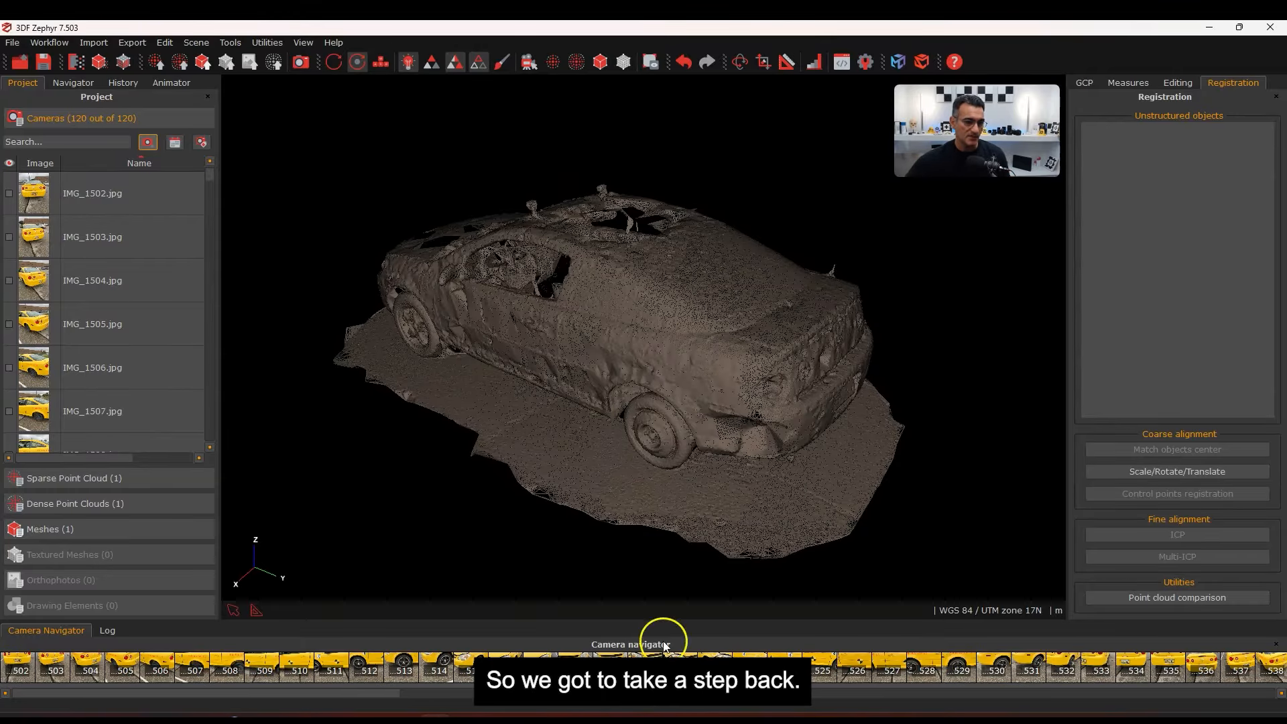
{"action": "left_click", "coordinate": [125, 513]}
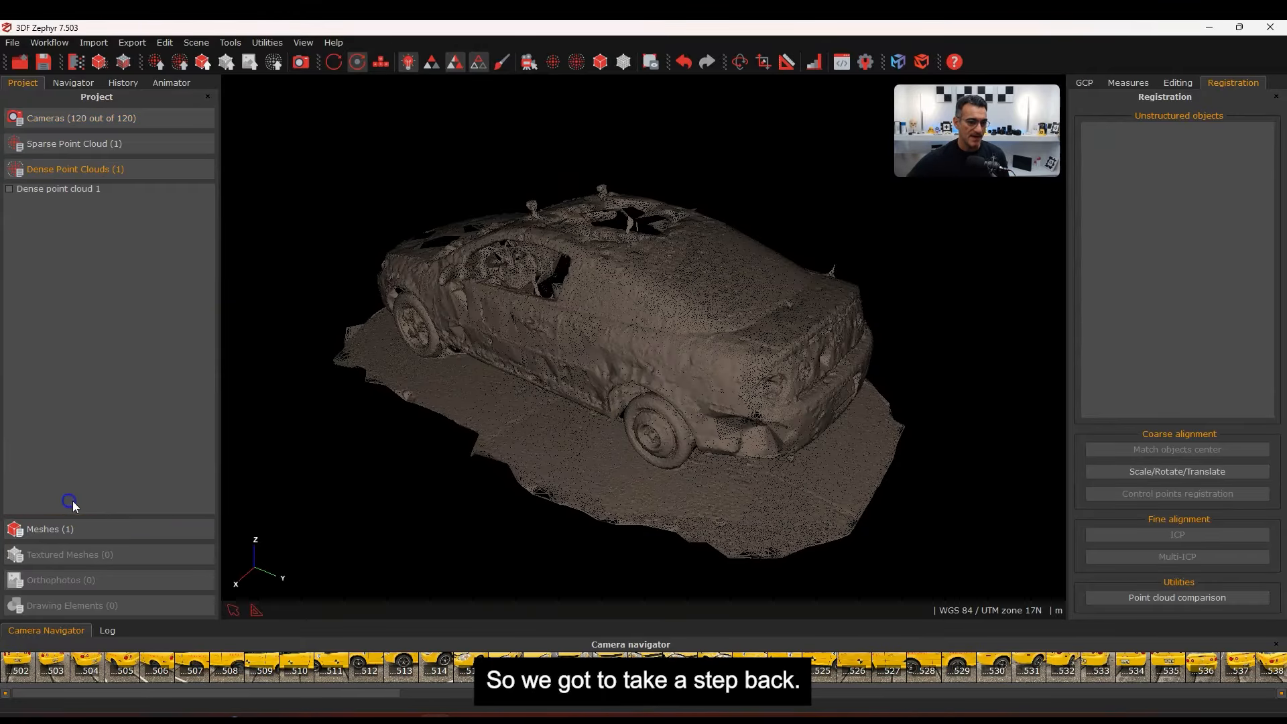
Tick Dense point cloud 1, turn off uniform colouring, and orbit the coloured cloud
{"action": "left_click", "coordinate": [9, 189]}
{"action": "mouse_move", "coordinate": [699, 384]}
{"action": "left_mouse_down"}
{"action": "mouse_move", "coordinate": [666, 373]}
{"action": "mouse_move", "coordinate": [759, 348]}
{"action": "mouse_move", "coordinate": [813, 350]}
{"action": "mouse_move", "coordinate": [758, 341]}
{"action": "mouse_move", "coordinate": [696, 380]}
{"action": "mouse_move", "coordinate": [720, 373]}
{"action": "left_mouse_up"}
{"action": "left_click_drag", "start_coordinate": [799, 328], "coordinate": [606, 192]}
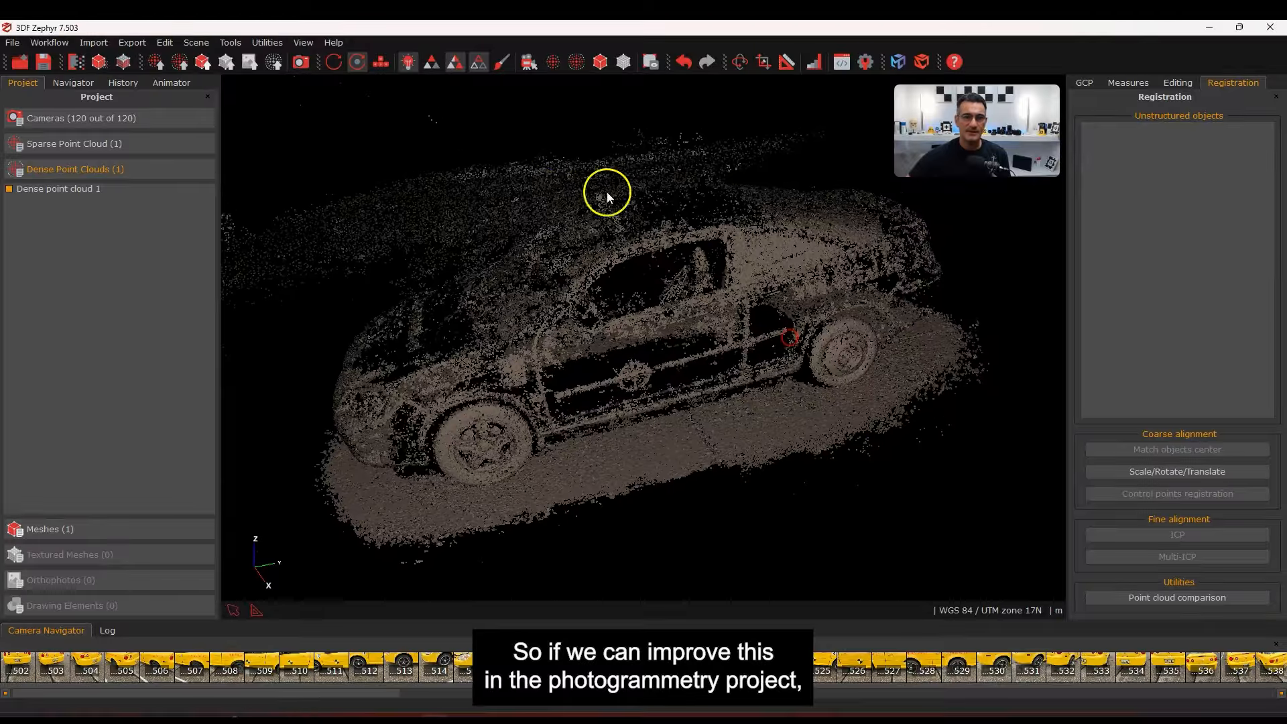
{"action": "left_click", "coordinate": [409, 63]}
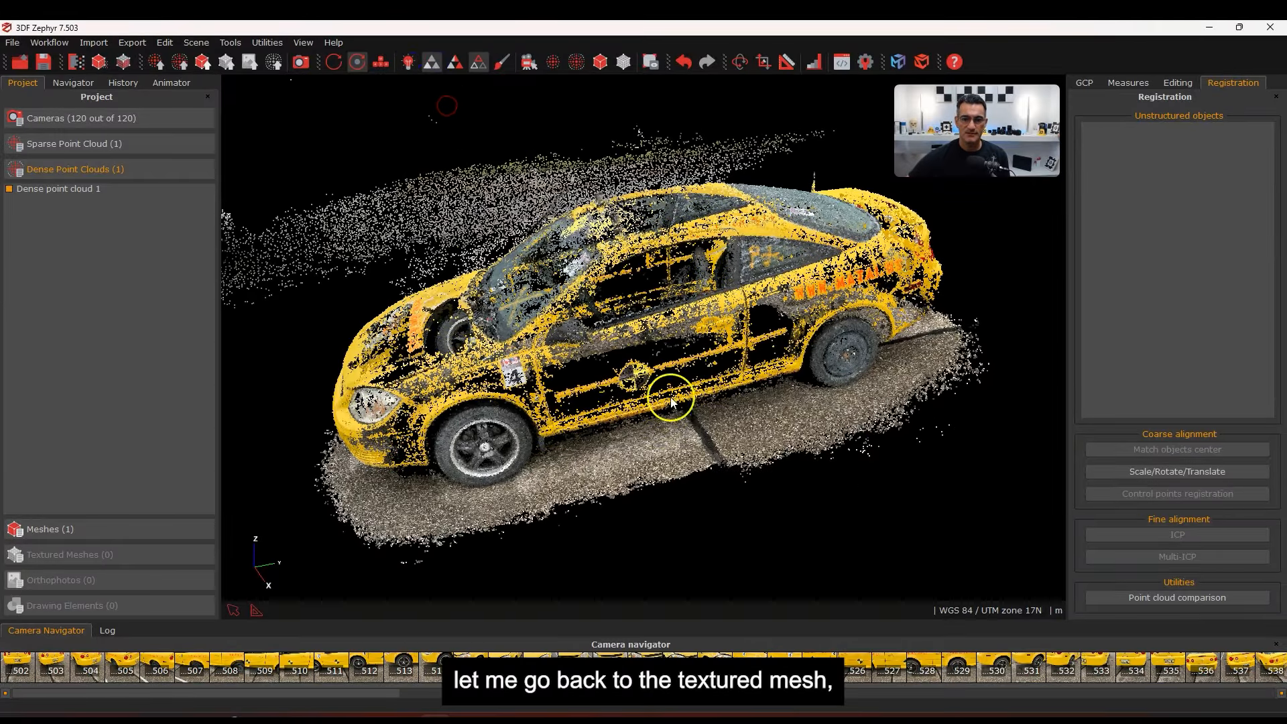
{"action": "left_click_drag", "start_coordinate": [669, 397], "coordinate": [696, 353]}
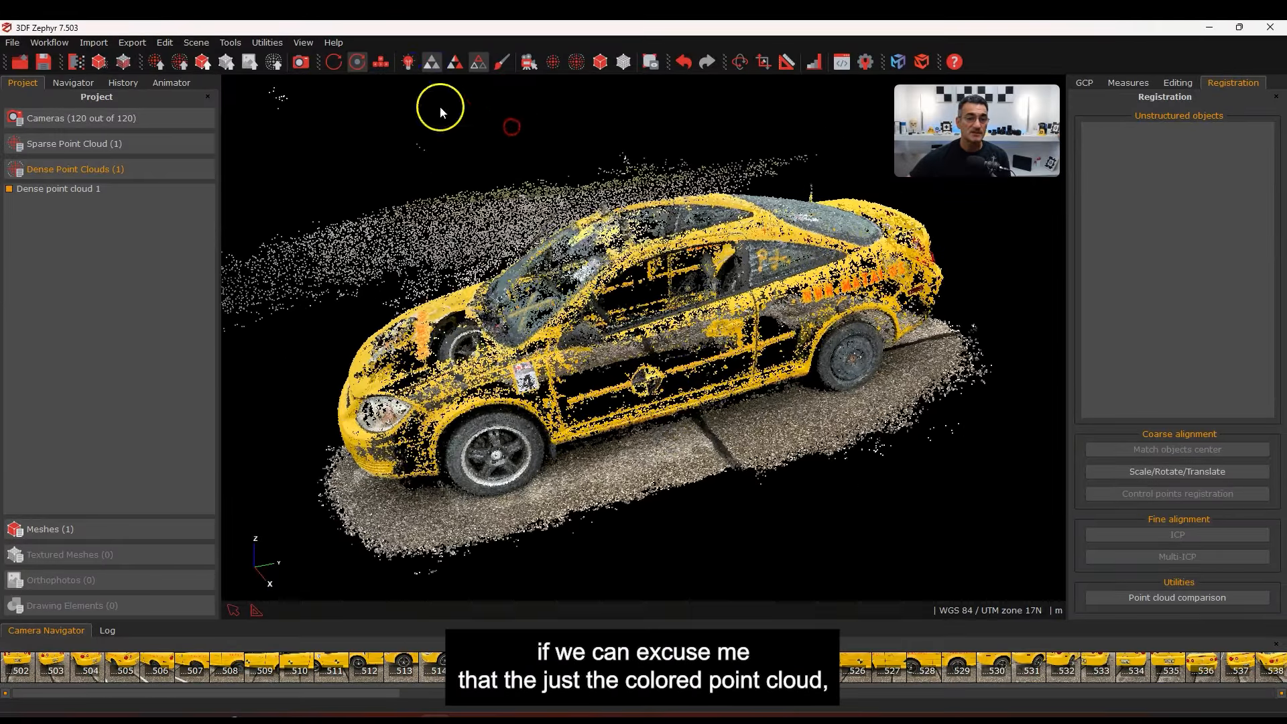
{"action": "left_click_drag", "start_coordinate": [756, 276], "coordinate": [741, 350]}
{"action": "left_click_drag", "start_coordinate": [685, 414], "coordinate": [705, 394]}
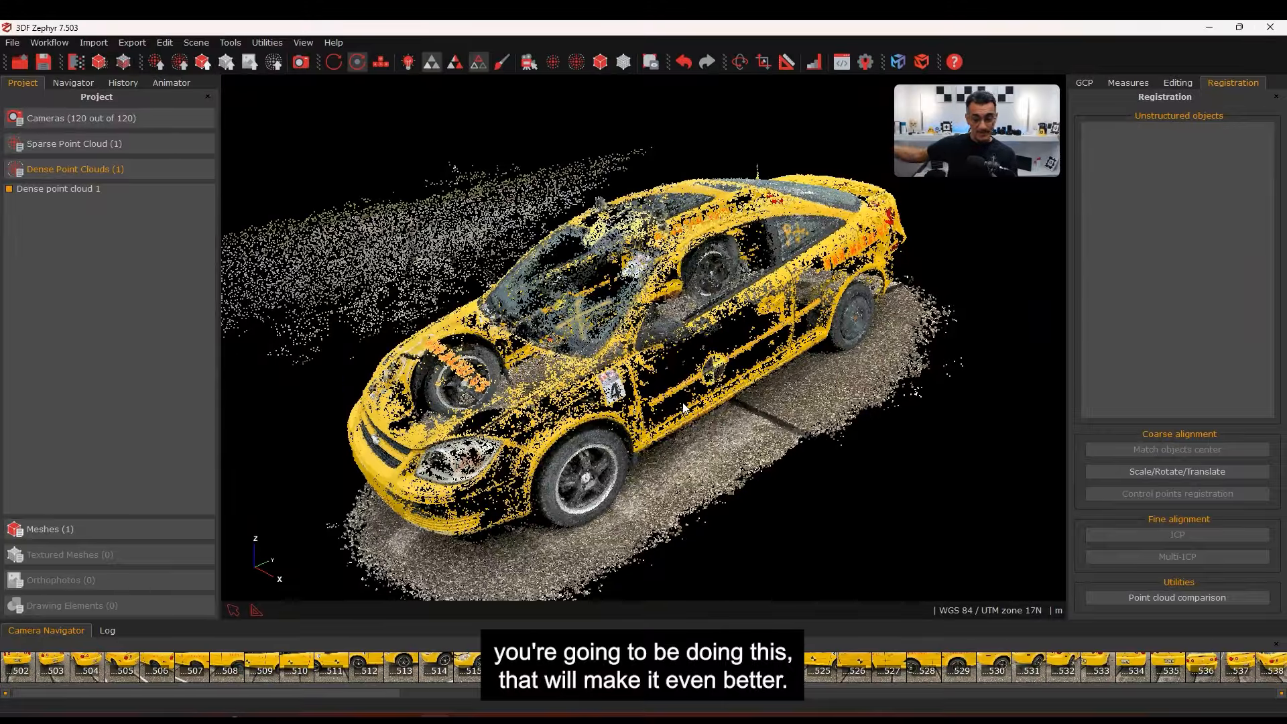
{"action": "left_click_drag", "start_coordinate": [596, 378], "coordinate": [593, 385]}
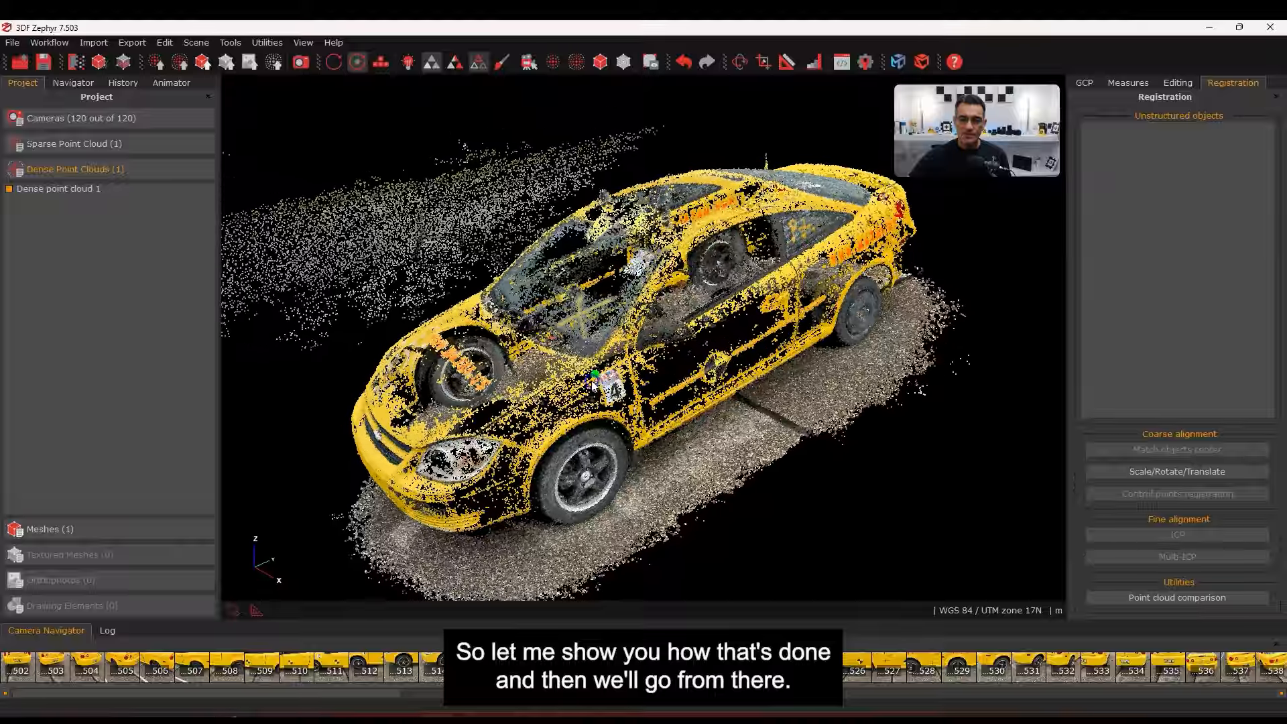
{"action": "middle_click_drag", "start_coordinate": [616, 381], "coordinate": [591, 375]}
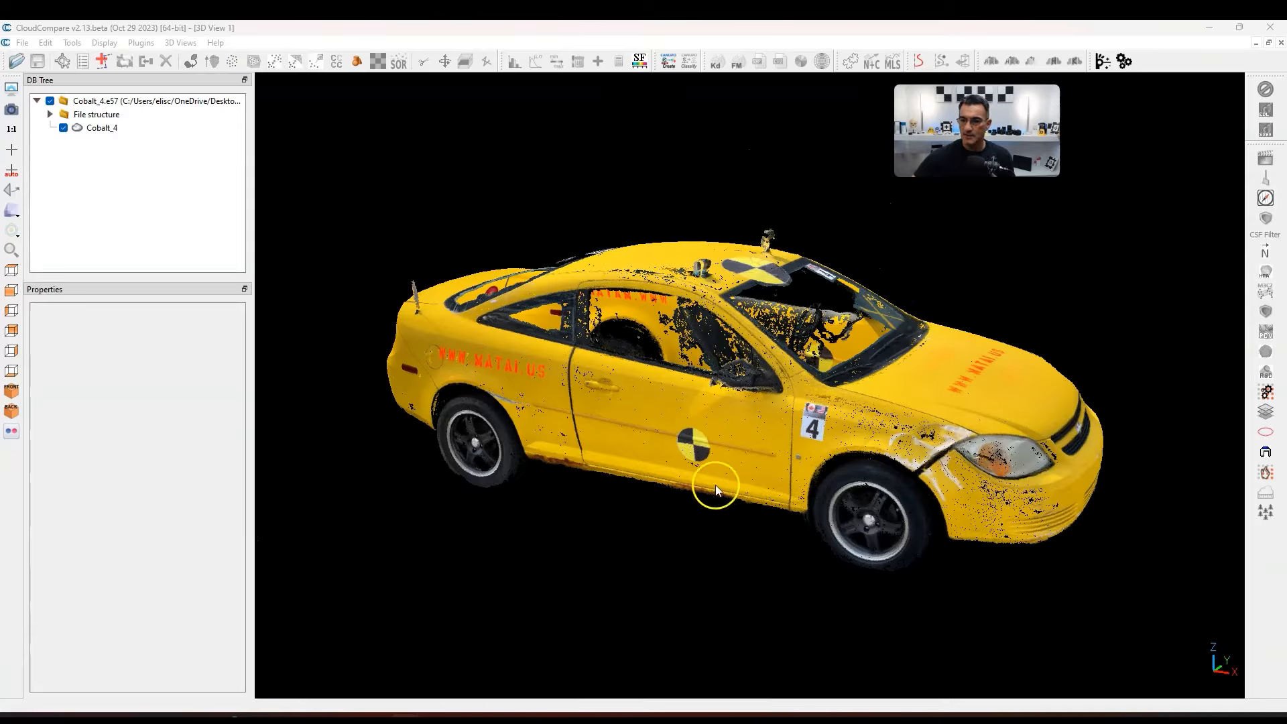
Orbit and zoom the Cobalt_4 scan in CloudCompare to inspect its rear, roof and sides
{"action": "left_click_drag", "start_coordinate": [847, 420], "coordinate": [660, 290]}
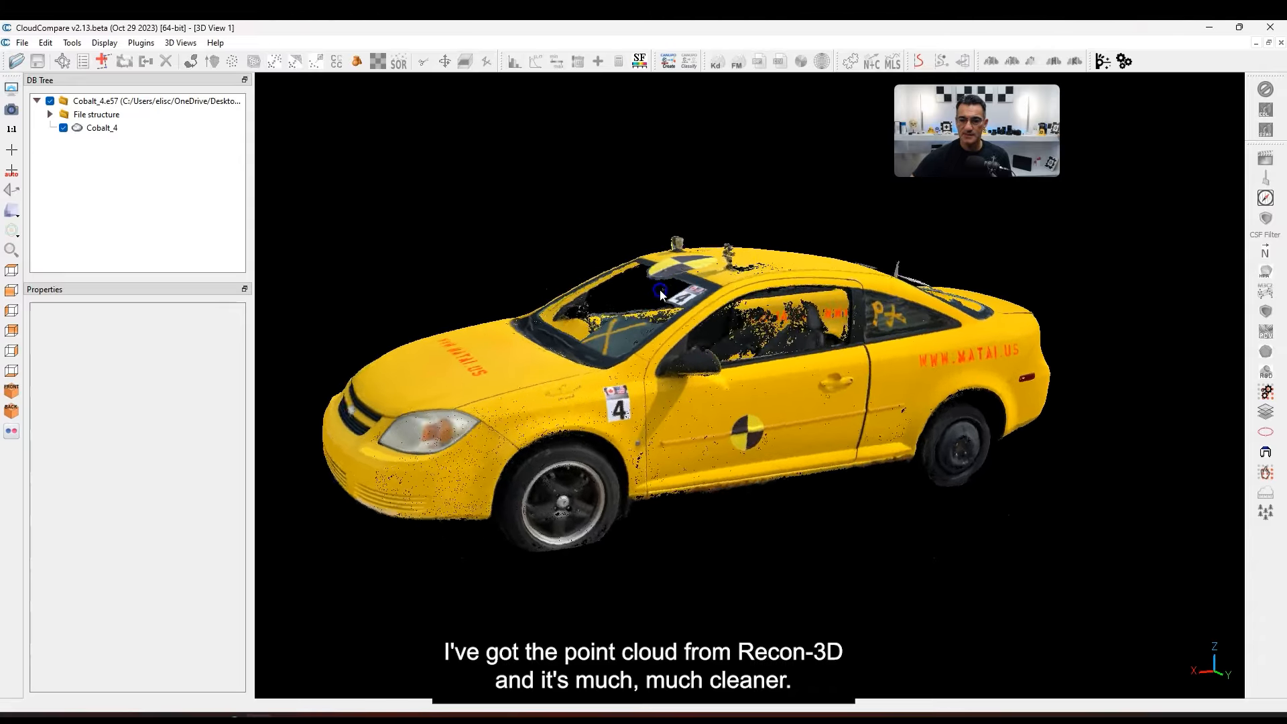
{"action": "scroll", "coordinate": [563, 423], "scroll_direction": "up", "scroll_amount": 5}
{"action": "left_click_drag", "start_coordinate": [761, 448], "coordinate": [611, 445]}
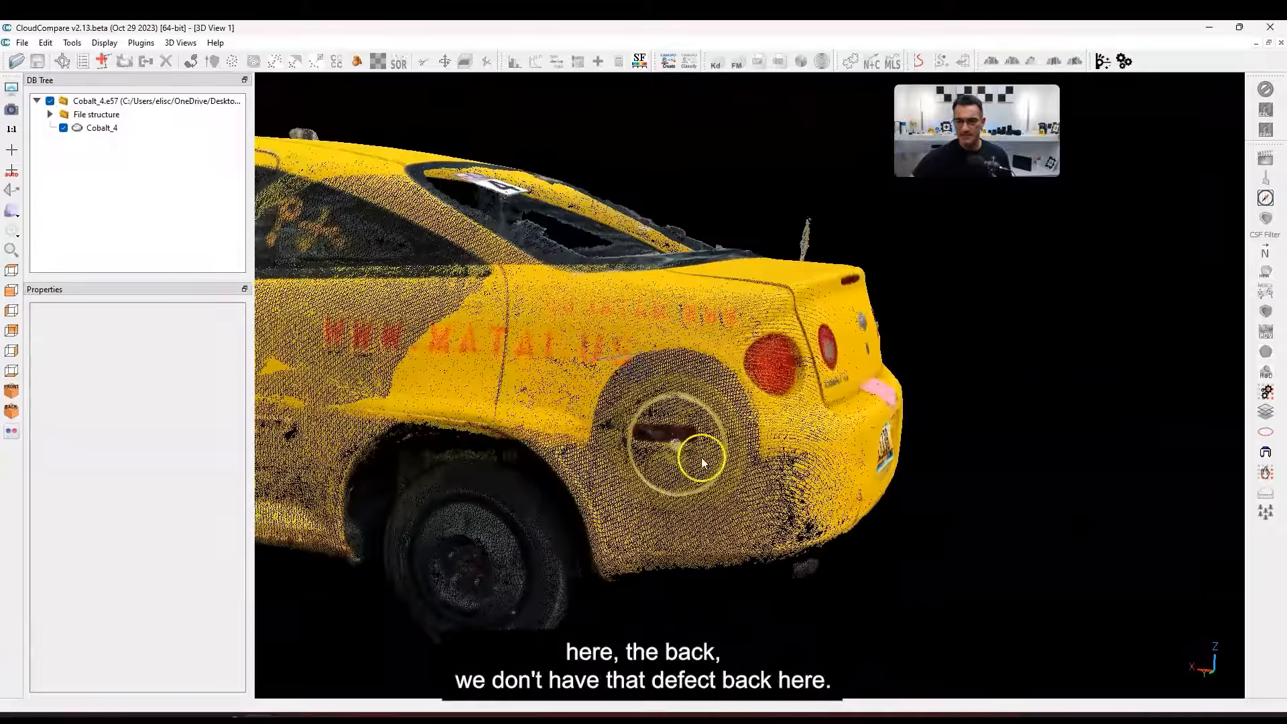
{"action": "scroll", "coordinate": [747, 503], "scroll_direction": "down", "scroll_amount": 4}
{"action": "left_click_drag", "start_coordinate": [747, 506], "coordinate": [535, 490]}
{"action": "scroll", "coordinate": [556, 496], "scroll_direction": "up", "scroll_amount": 5}
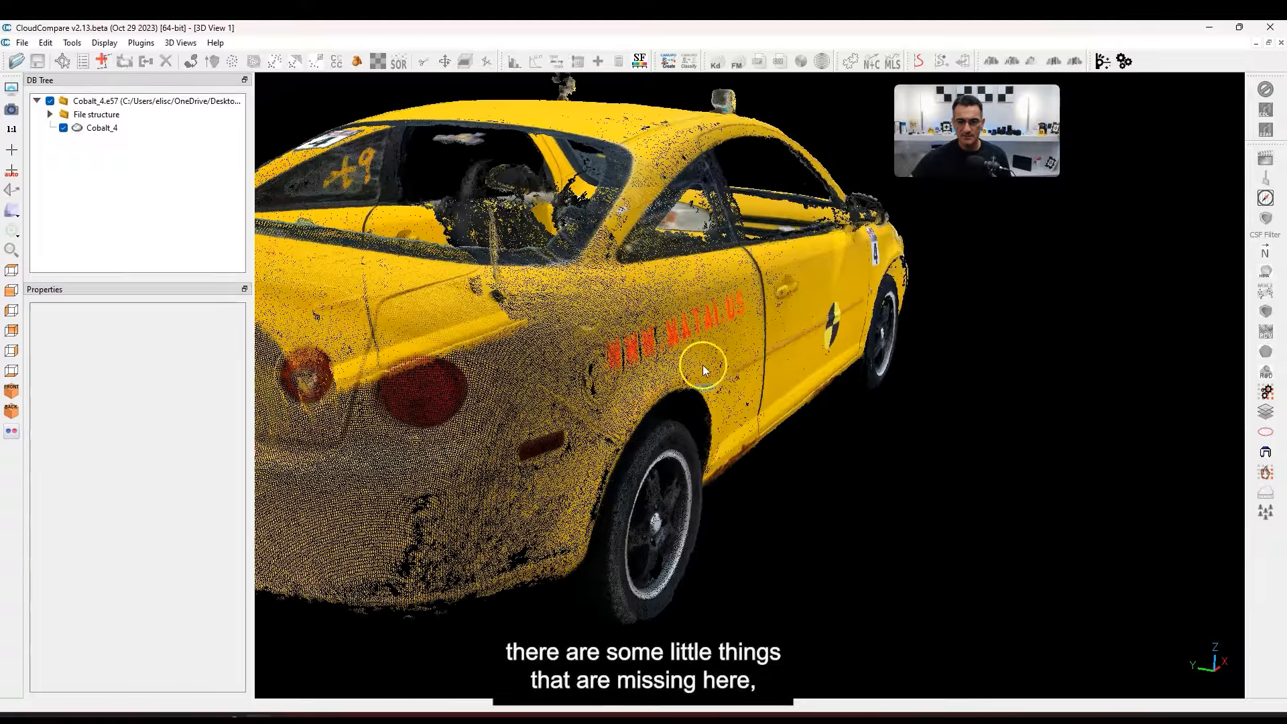
{"action": "scroll", "coordinate": [701, 359], "scroll_direction": "down", "scroll_amount": 6}
{"action": "left_click_drag", "start_coordinate": [685, 248], "coordinate": [594, 441]}
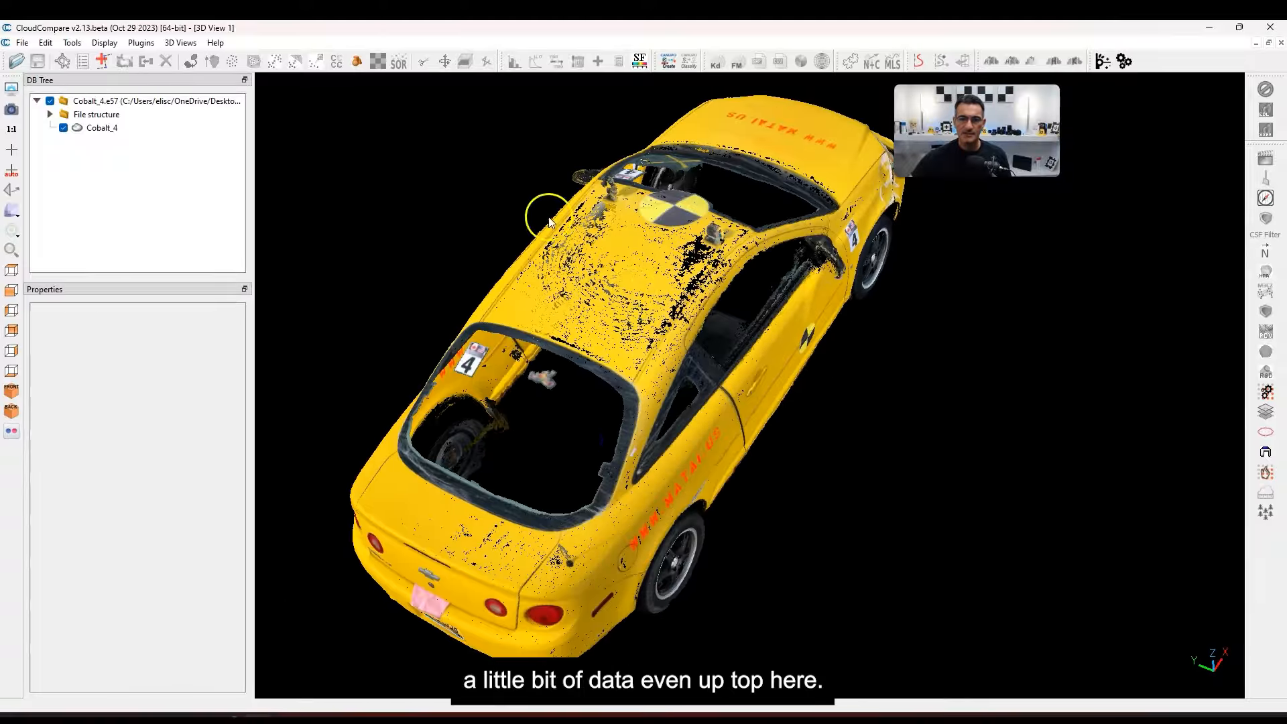
{"action": "left_click_drag", "start_coordinate": [545, 212], "coordinate": [793, 395]}
{"action": "scroll", "coordinate": [792, 396], "scroll_direction": "up", "scroll_amount": 6}
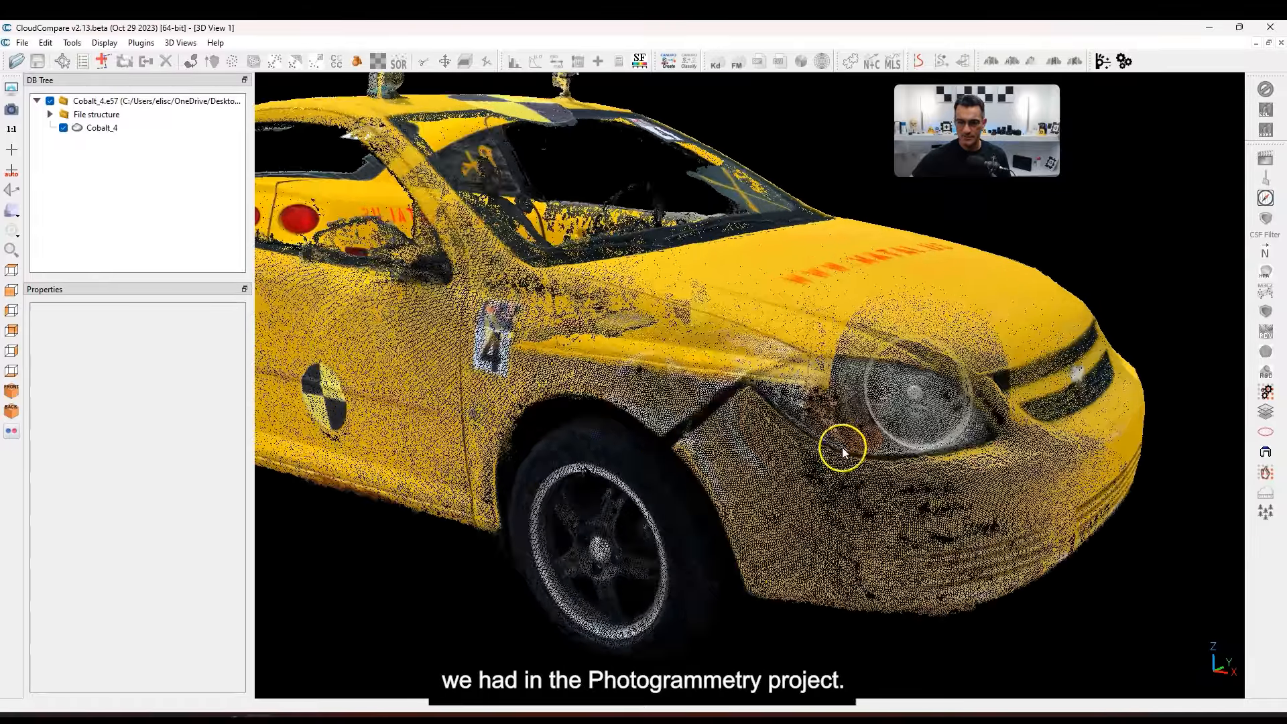
{"action": "scroll", "coordinate": [831, 448], "scroll_direction": "down", "scroll_amount": 6}
{"action": "left_click_drag", "start_coordinate": [830, 451], "coordinate": [740, 445]}
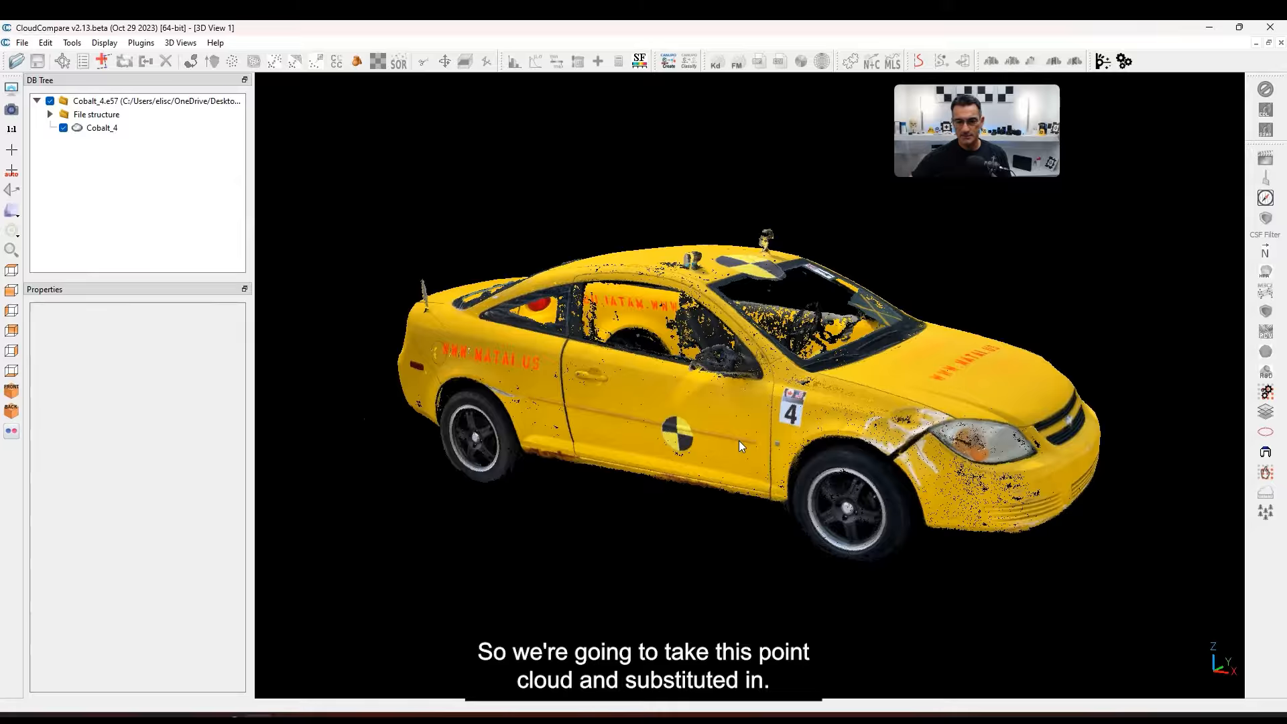
{"action": "scroll", "coordinate": [737, 396], "scroll_direction": "down", "scroll_amount": 2}
{"action": "left_click_drag", "start_coordinate": [732, 398], "coordinate": [735, 440]}
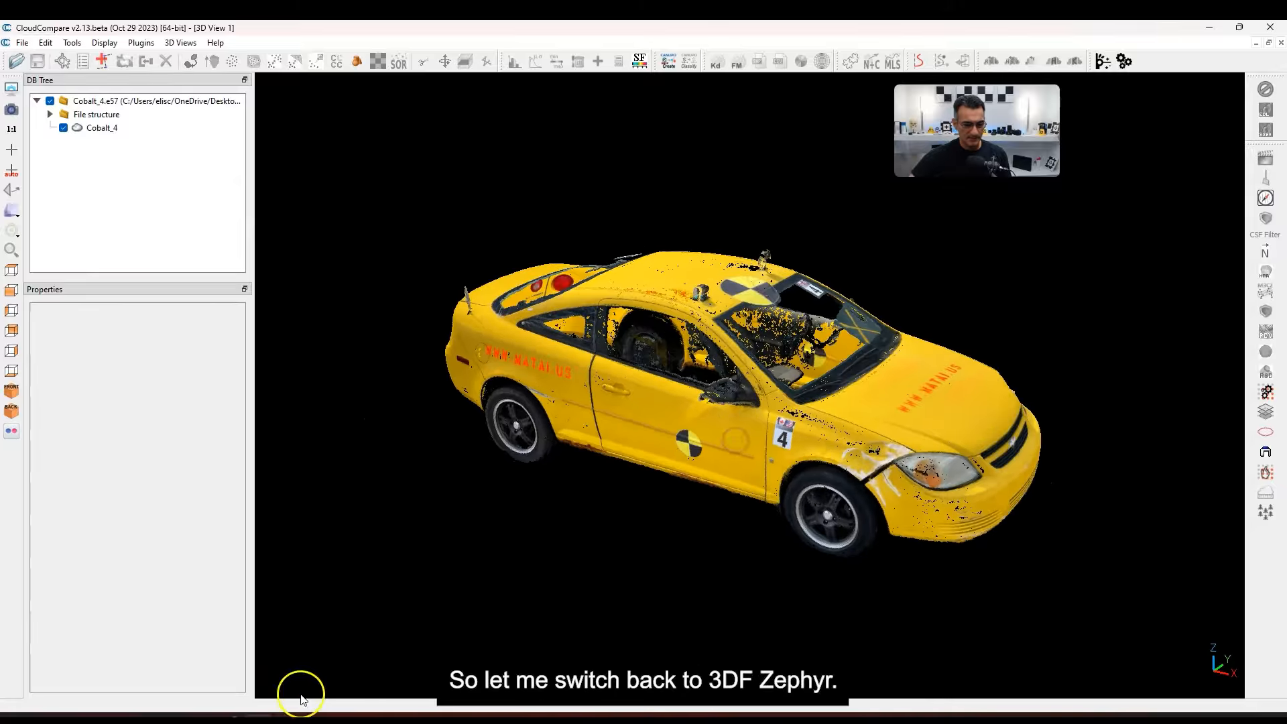
Return to 3DF Zephyr and swing Dense point cloud 1 toward the car's nose
{"action": "left_click", "coordinate": [299, 716]}
{"action": "left_click_drag", "start_coordinate": [588, 342], "coordinate": [596, 330]}
{"action": "left_click_drag", "start_coordinate": [616, 394], "coordinate": [753, 401]}
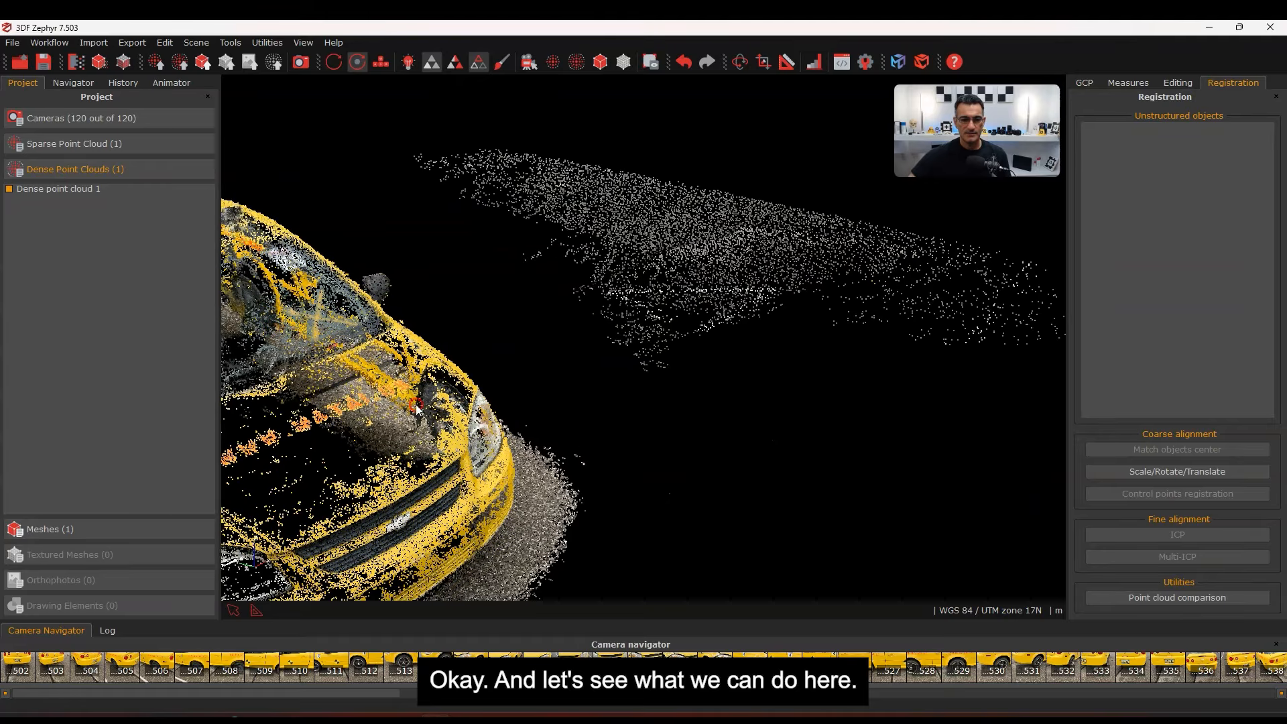
Import Cobalt_4.e57 from Desktop > Cobalt Pre Impact as a second point cloud
{"action": "right_click_drag", "start_coordinate": [401, 409], "coordinate": [713, 361]}
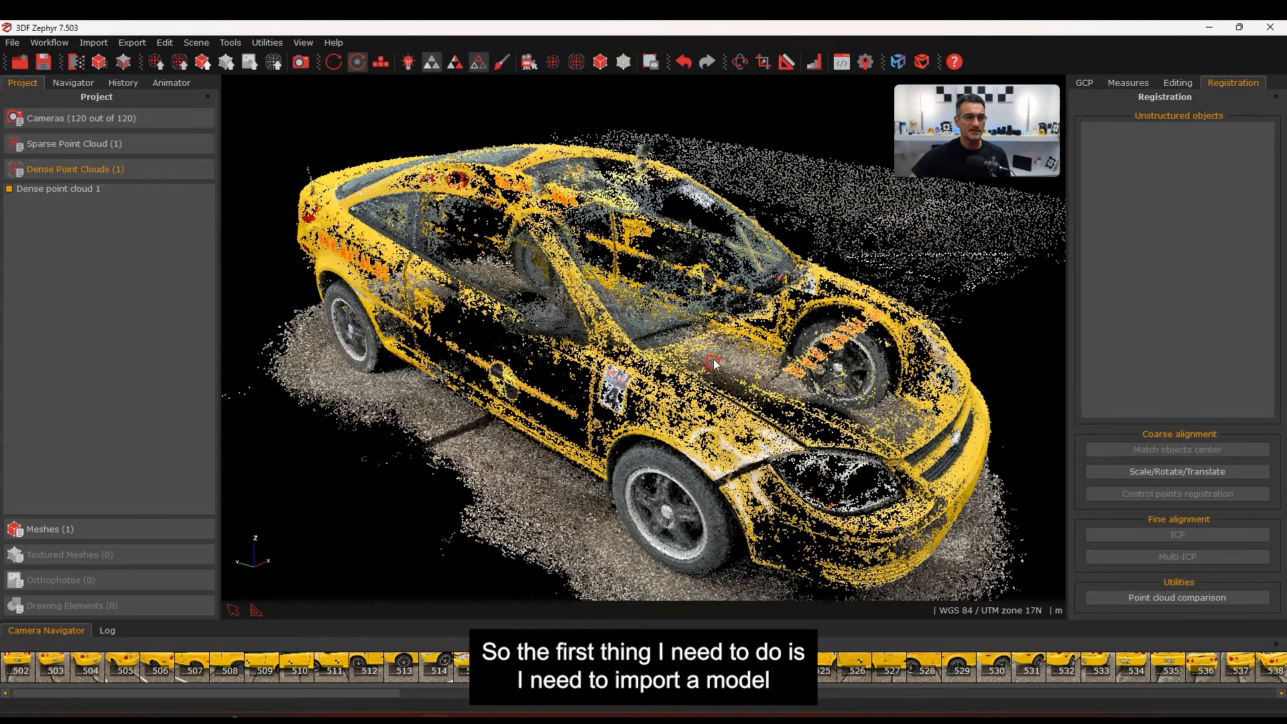
{"action": "left_click", "coordinate": [93, 42]}
{"action": "left_click", "coordinate": [105, 55]}
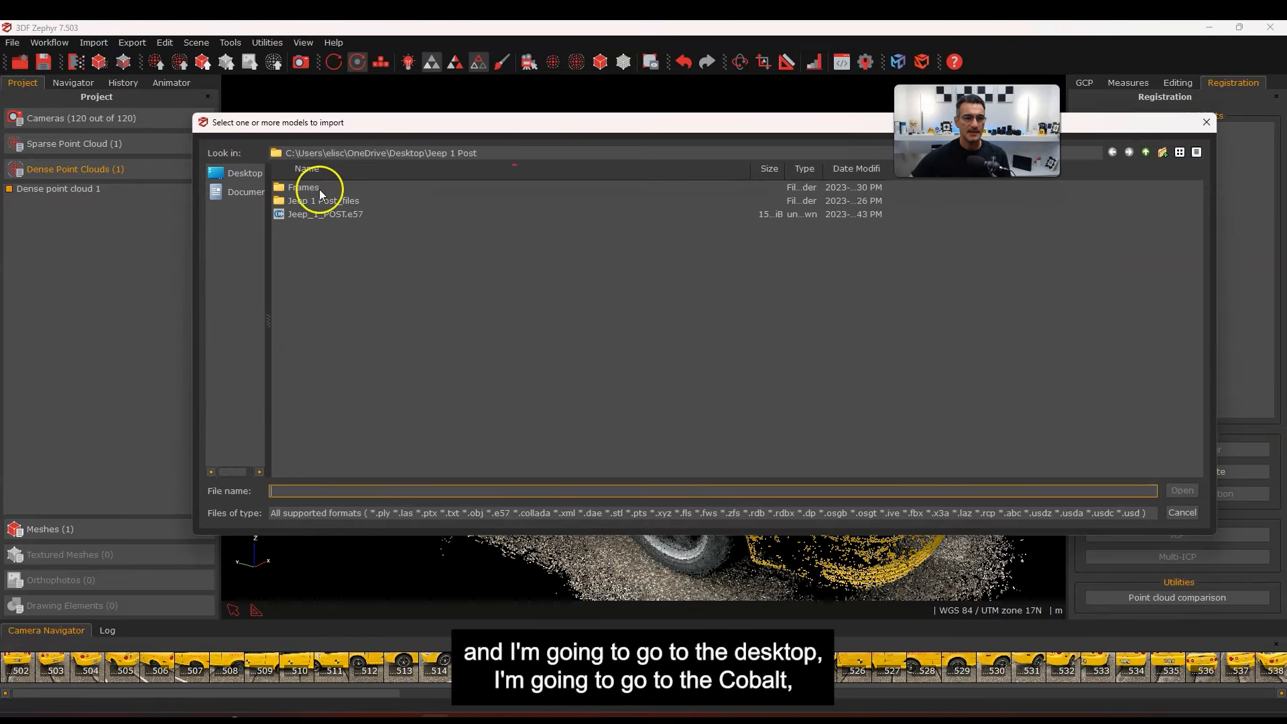
{"action": "left_click", "coordinate": [242, 173]}
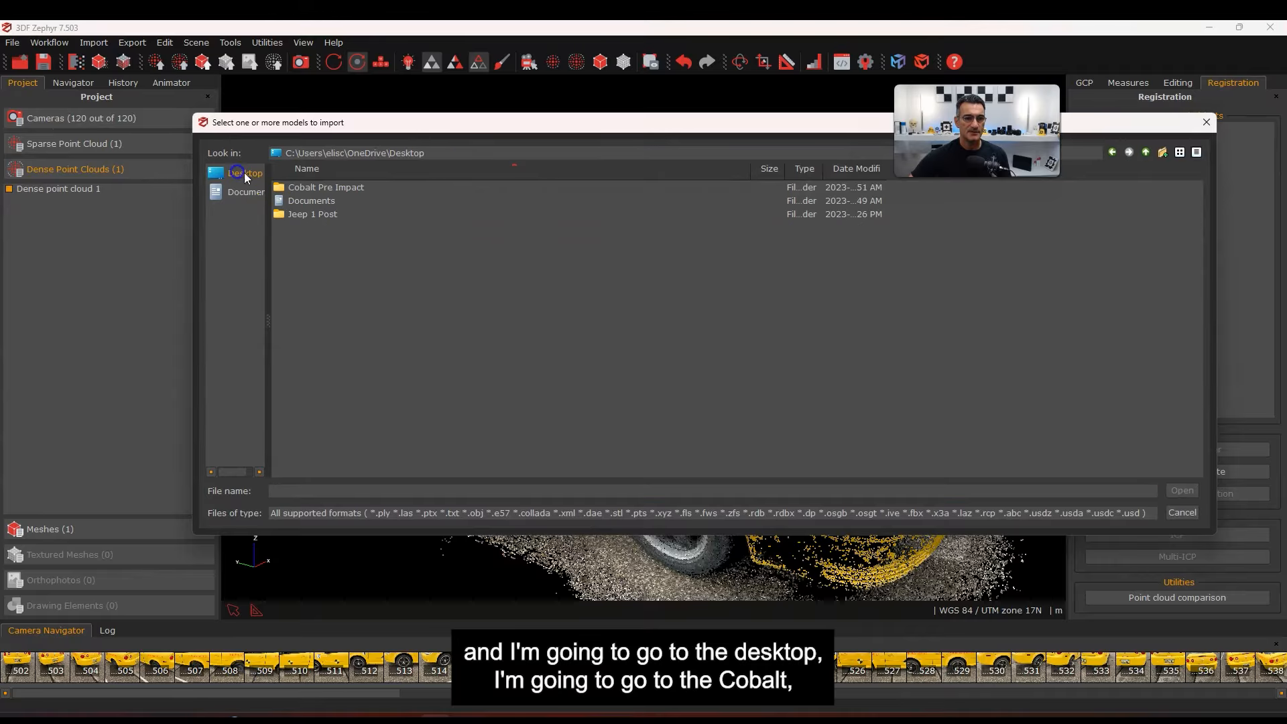
{"action": "double_click", "coordinate": [317, 189]}
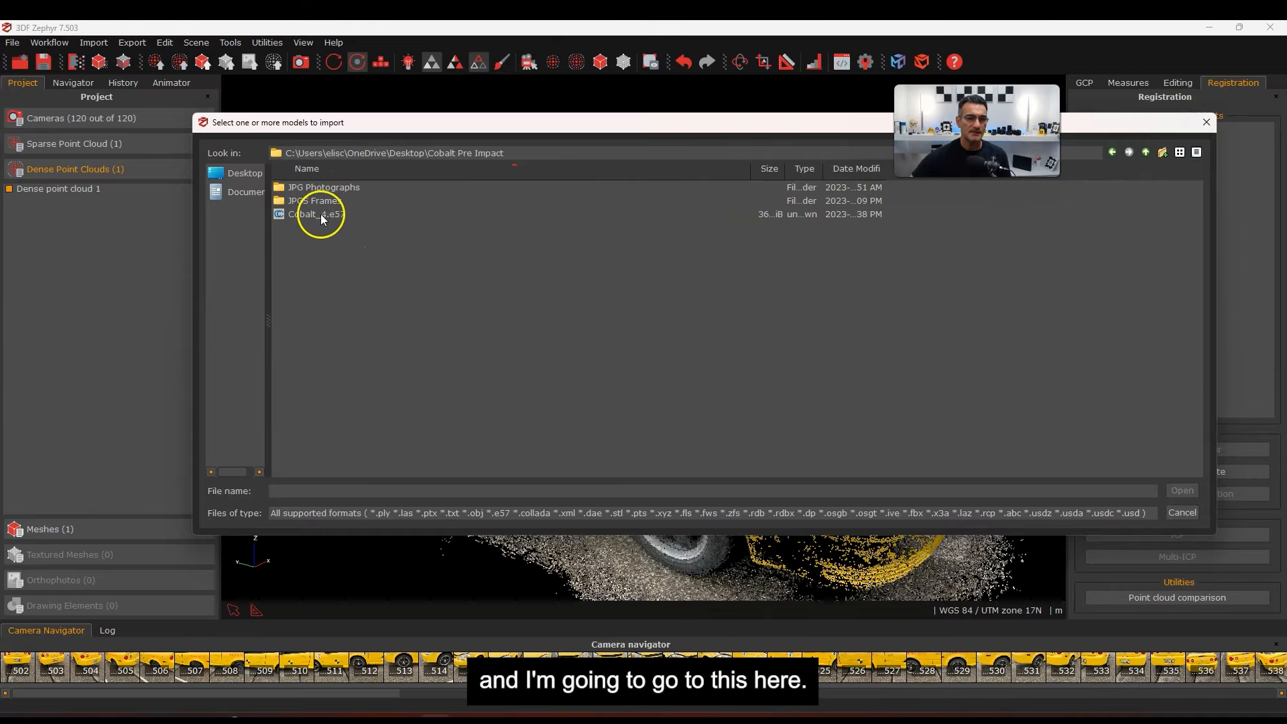
{"action": "left_click", "coordinate": [316, 215]}
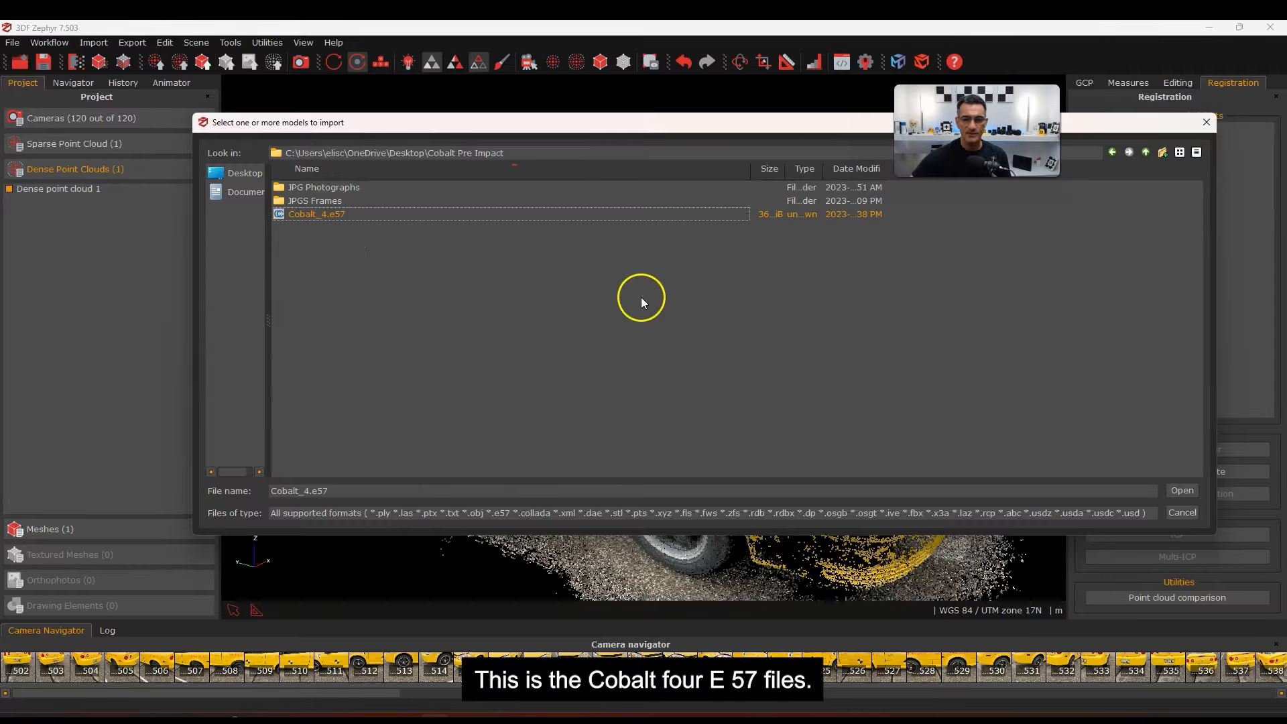
{"action": "left_click", "coordinate": [1179, 493]}
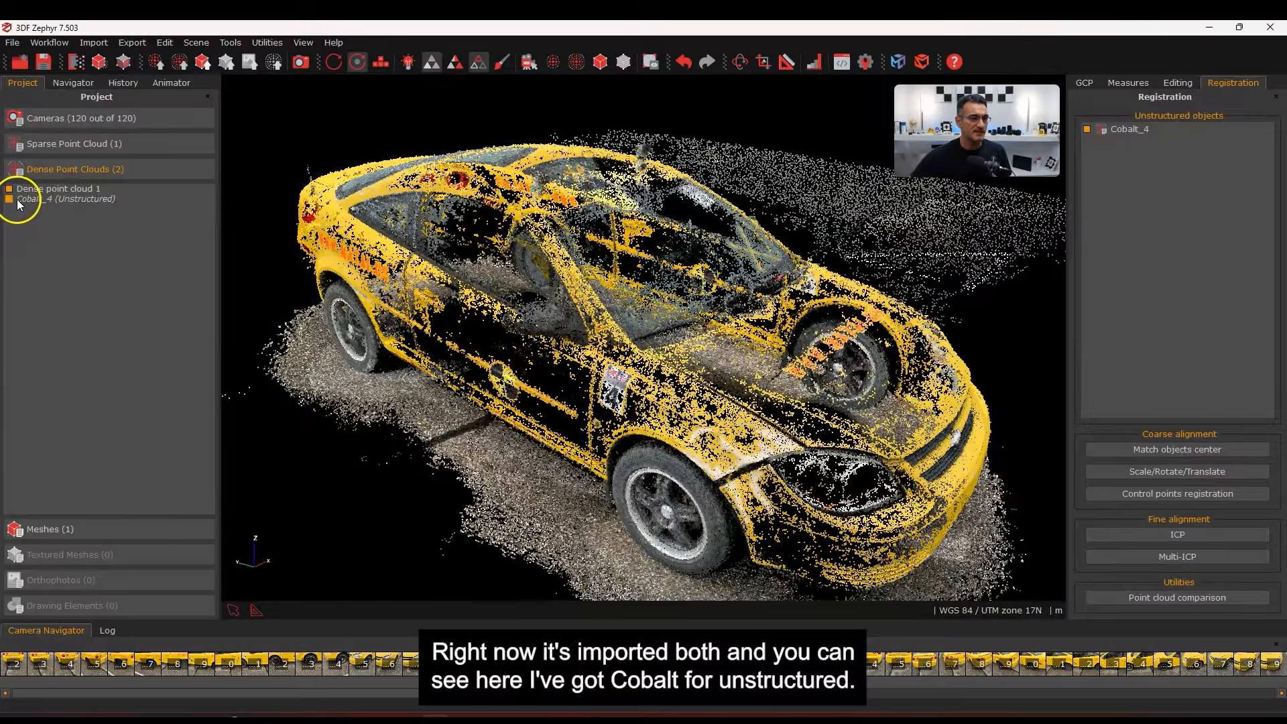
Frame the Cobalt_4 scan with Camera > Look at > Cobalt_4 and zoom to fit the car
{"action": "scroll", "coordinate": [534, 350], "scroll_direction": "down", "scroll_amount": 10}
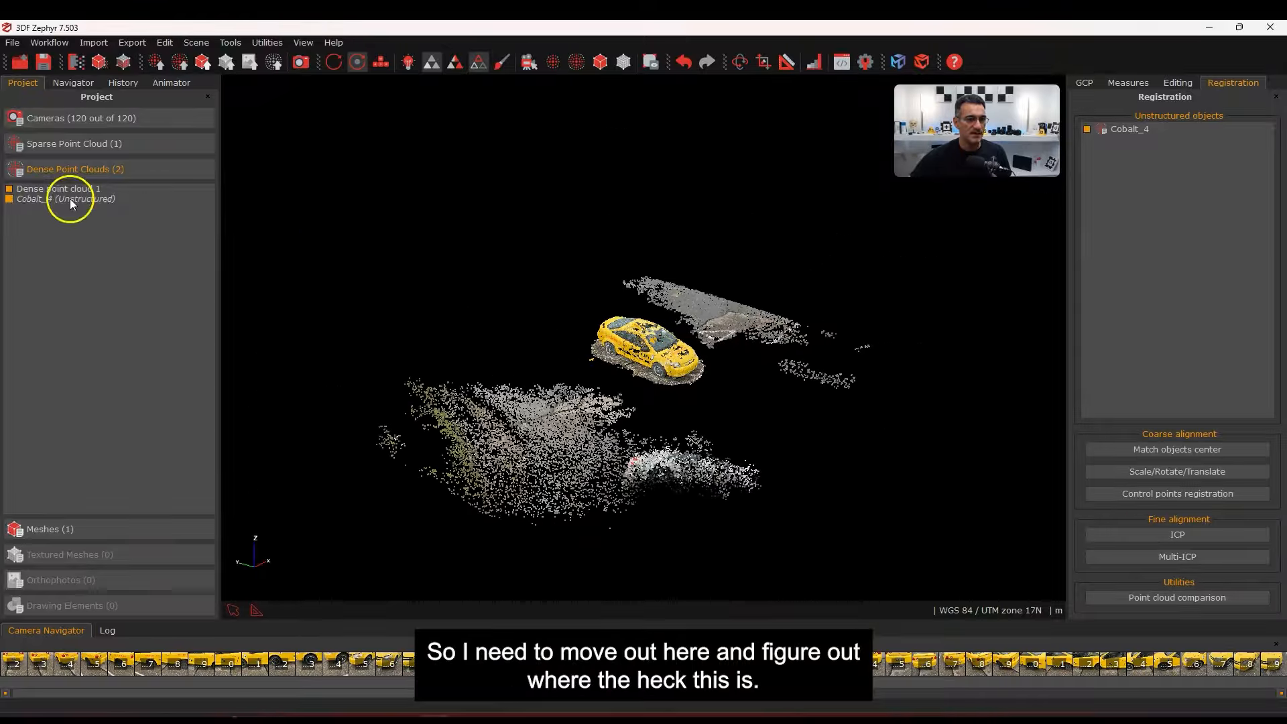
{"action": "left_click", "coordinate": [70, 199]}
{"action": "right_click", "coordinate": [444, 209]}
{"action": "mouse_move", "coordinate": [497, 231]}
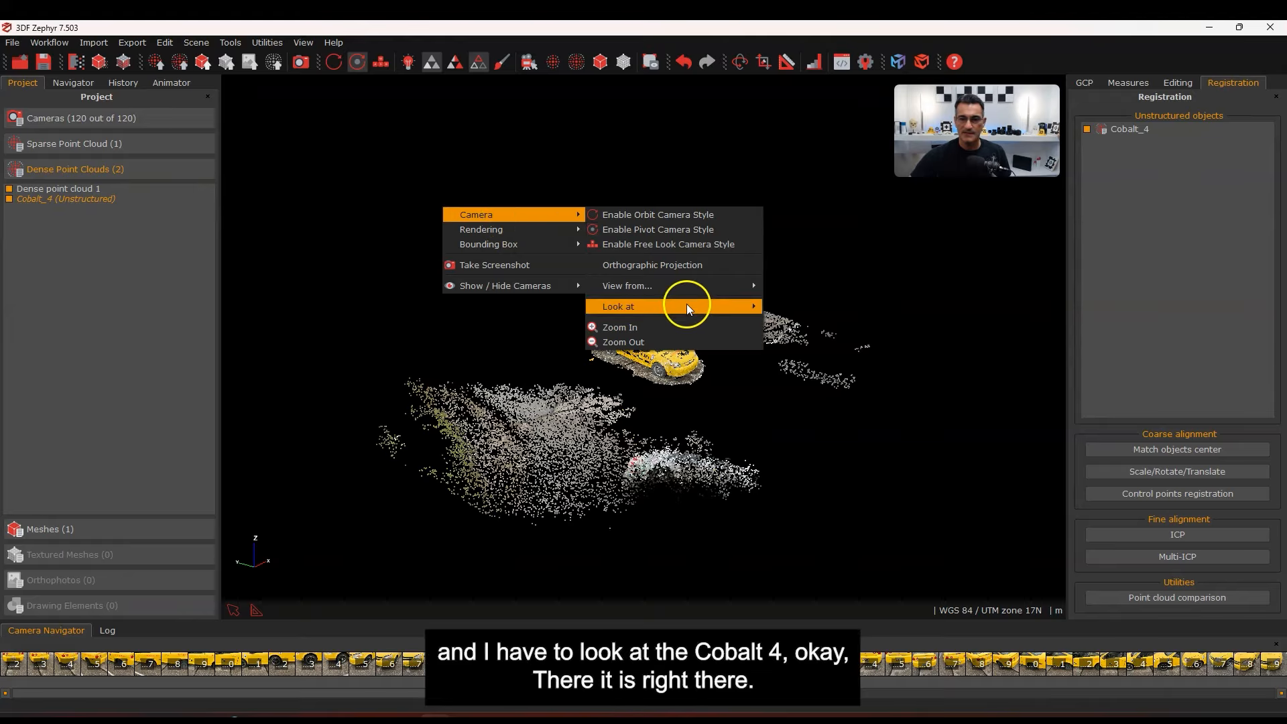
{"action": "mouse_move", "coordinate": [687, 306]}
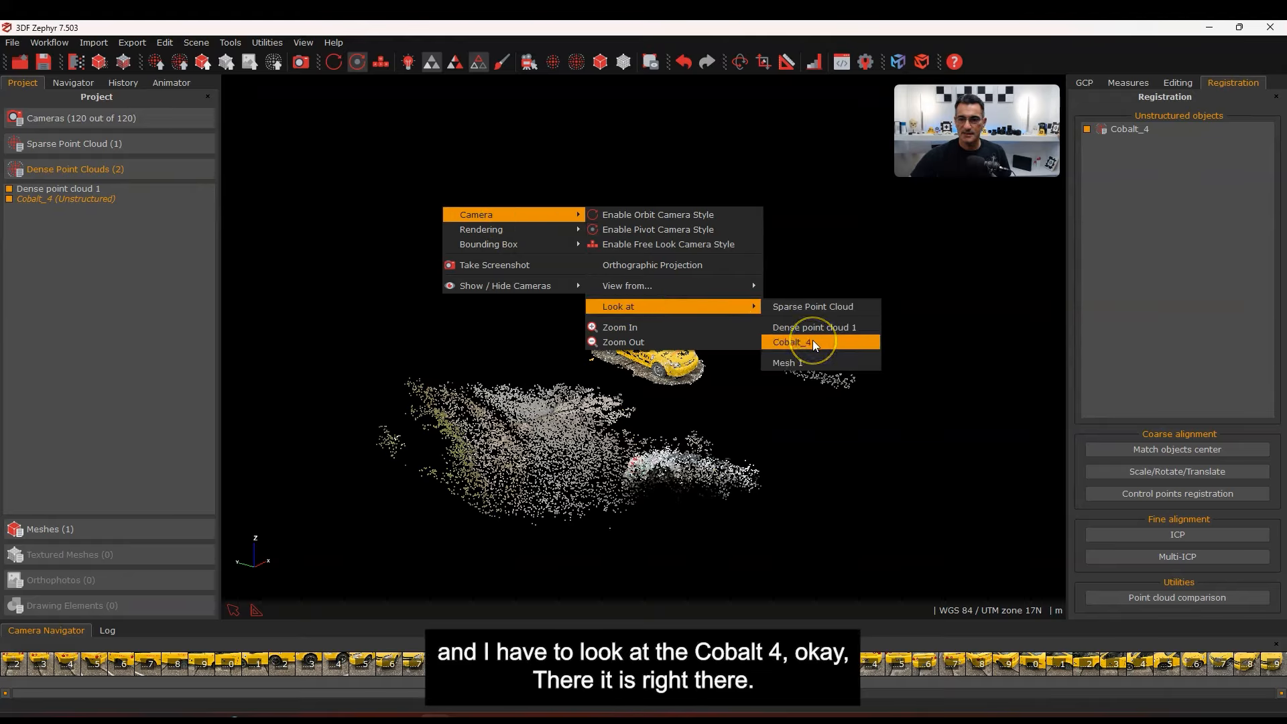
{"action": "left_click", "coordinate": [787, 342]}
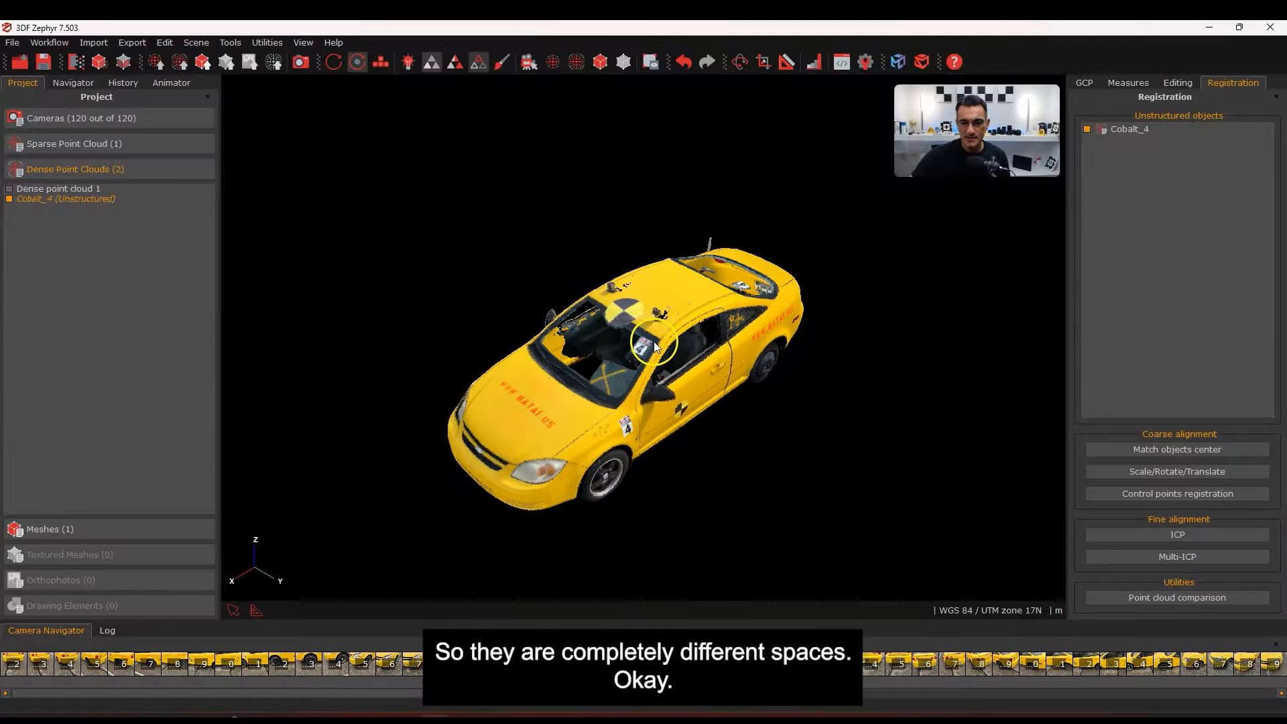
{"action": "scroll", "coordinate": [654, 341], "scroll_direction": "down", "scroll_amount": 3}
{"action": "scroll", "coordinate": [727, 381], "scroll_direction": "down", "scroll_amount": 4}
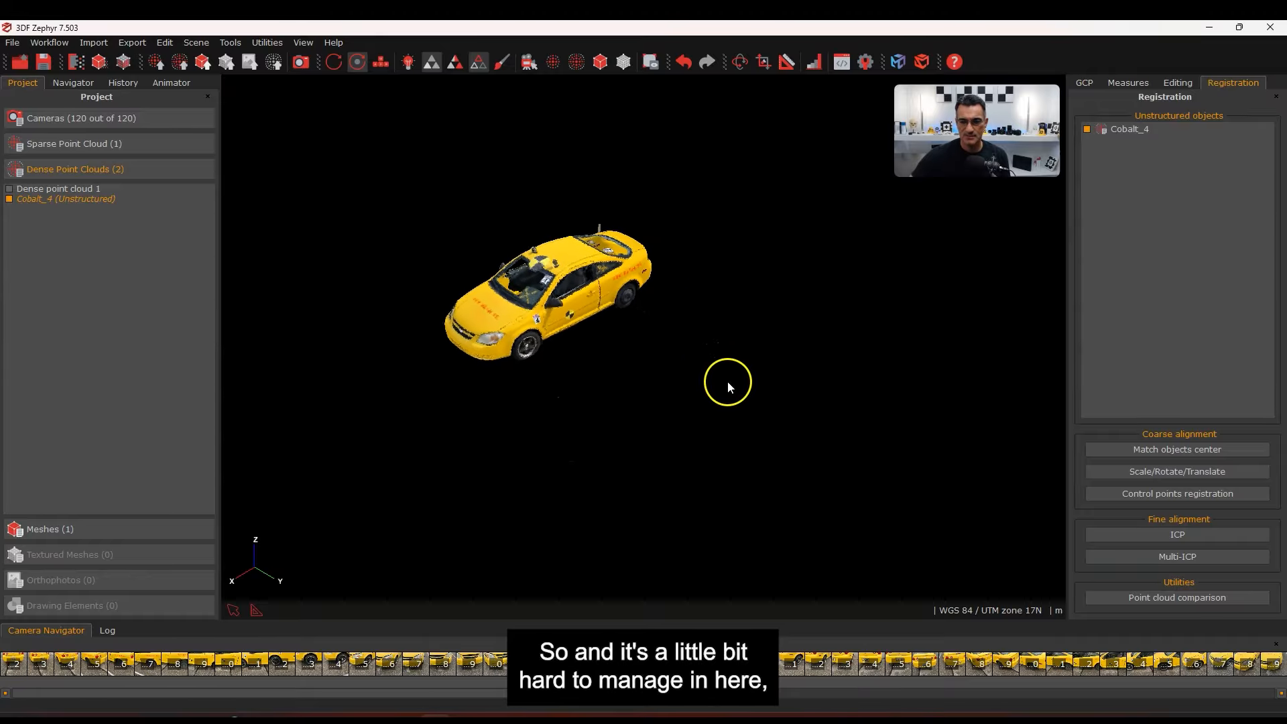
{"action": "scroll", "coordinate": [737, 384], "scroll_direction": "up", "scroll_amount": 2}
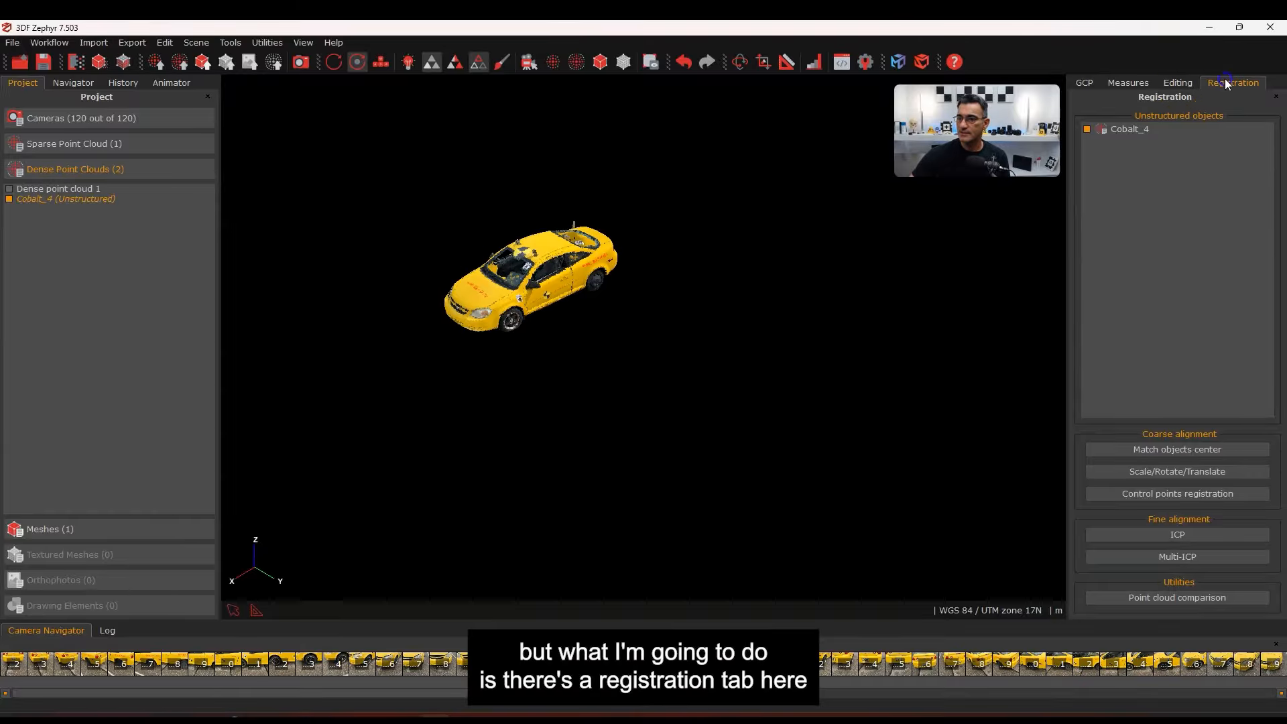
Match object centres with Cobalt_4 as the moving object, then orbit to inspect both cars
{"action": "left_click", "coordinate": [1164, 451]}
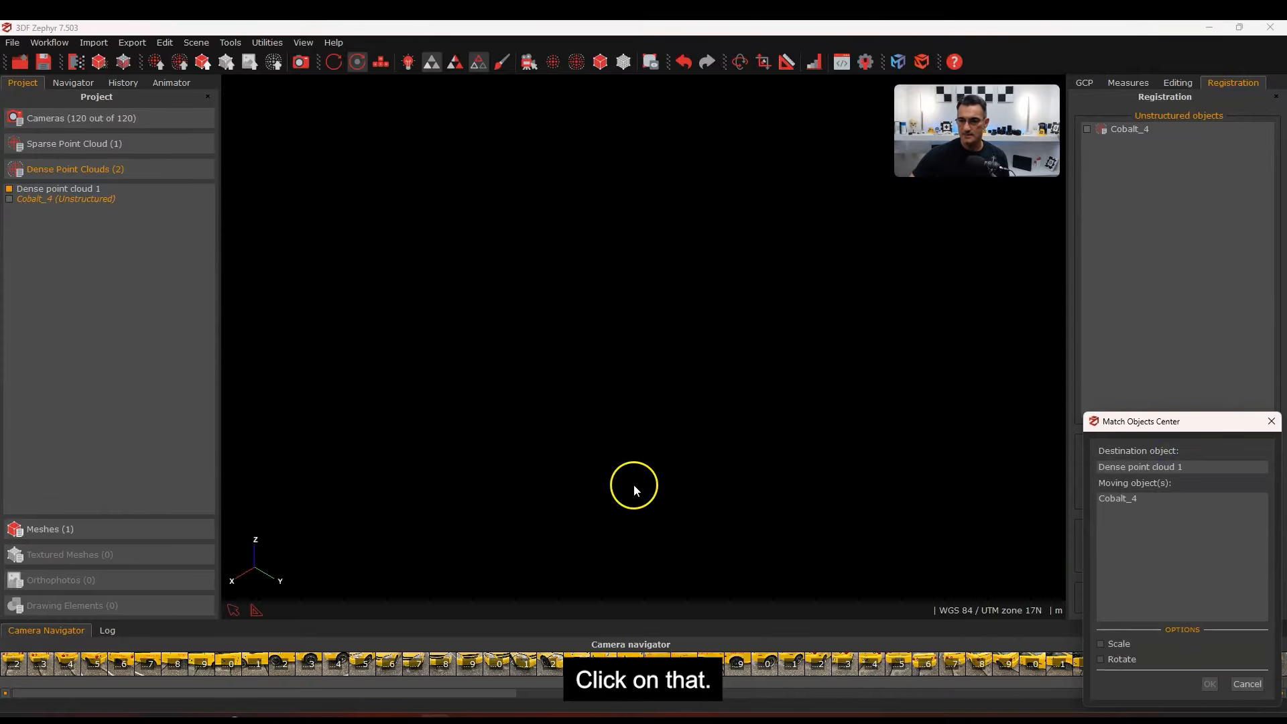
{"action": "left_click", "coordinate": [1111, 499]}
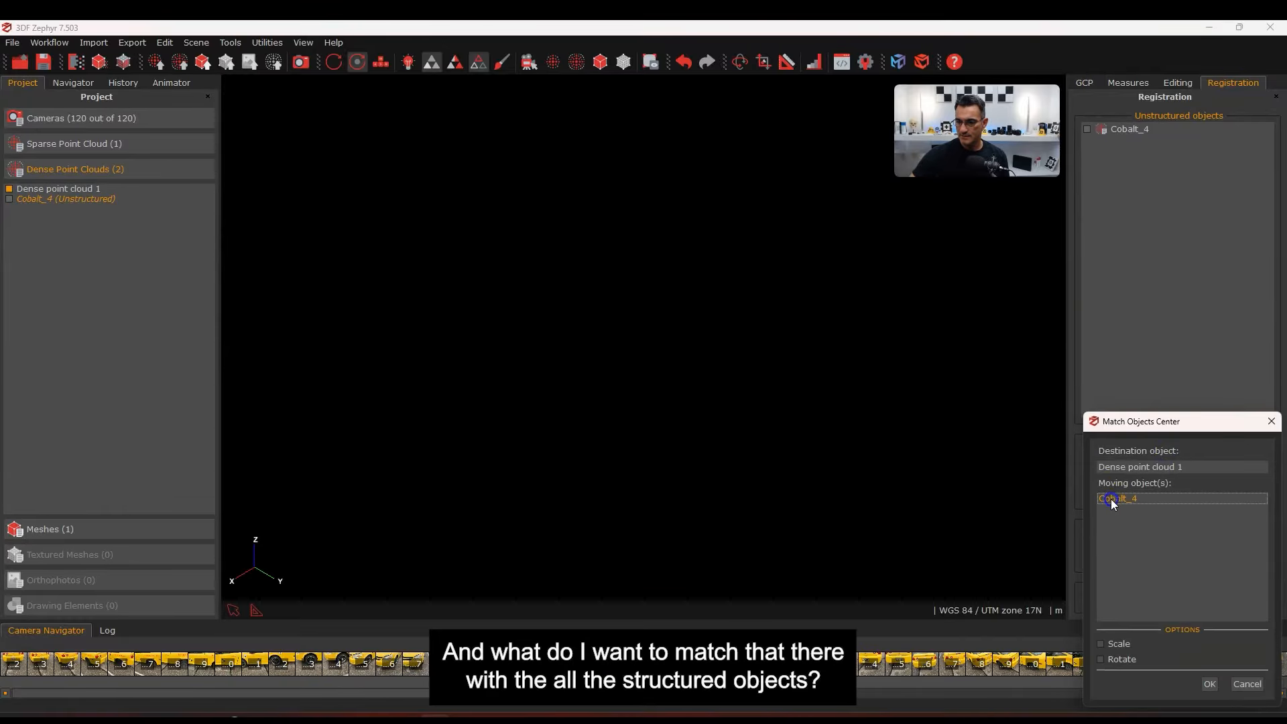
{"action": "left_click", "coordinate": [1208, 685]}
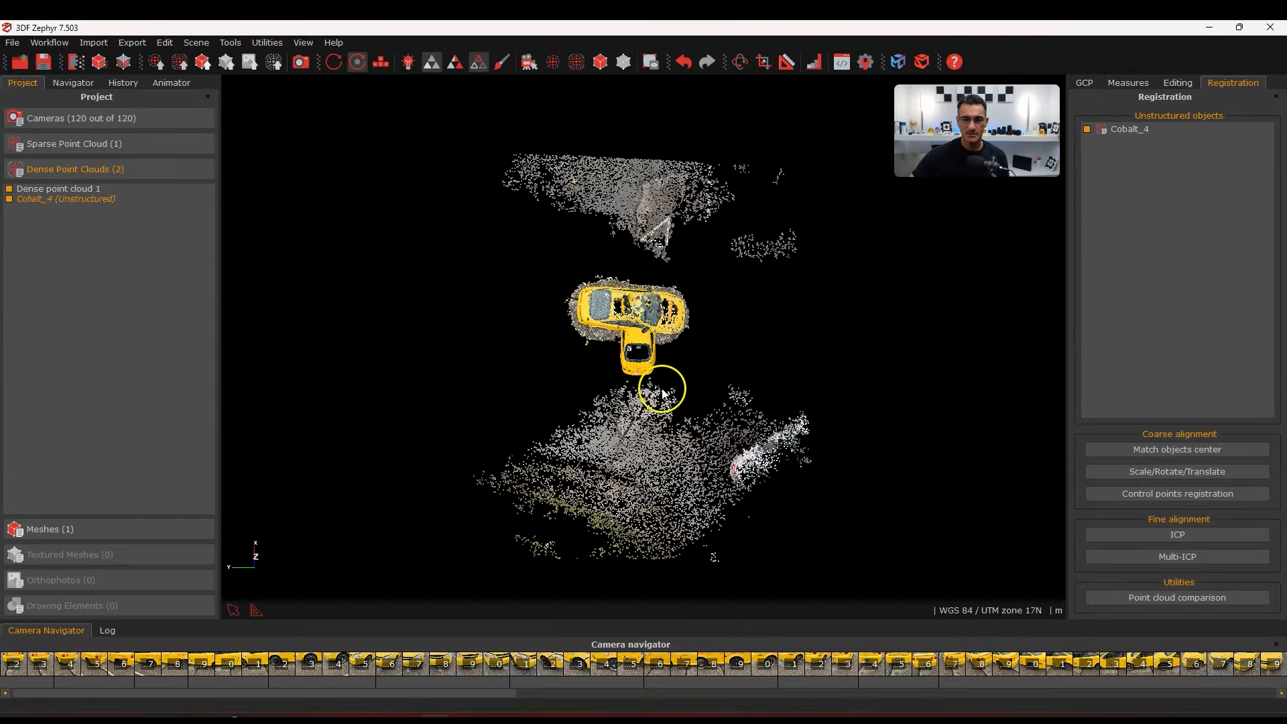
{"action": "left_click_drag", "start_coordinate": [662, 393], "coordinate": [665, 352]}
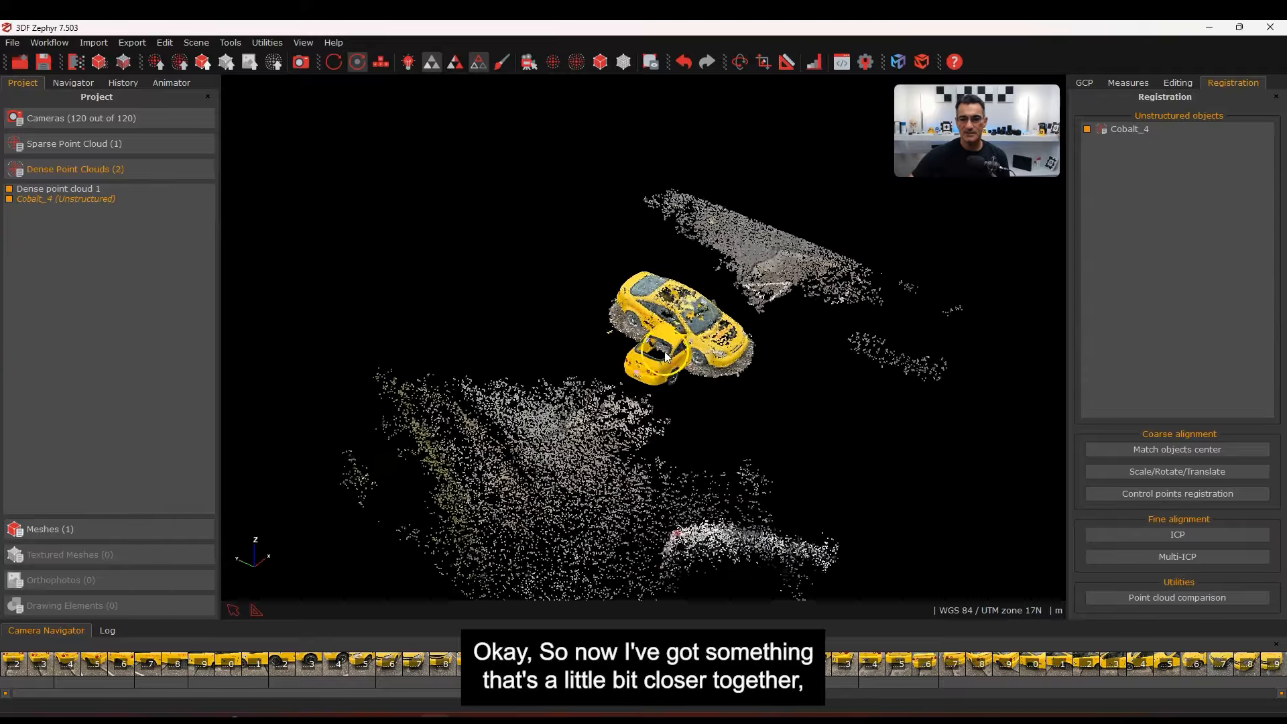
{"action": "scroll", "coordinate": [702, 340], "scroll_direction": "up", "scroll_amount": 10}
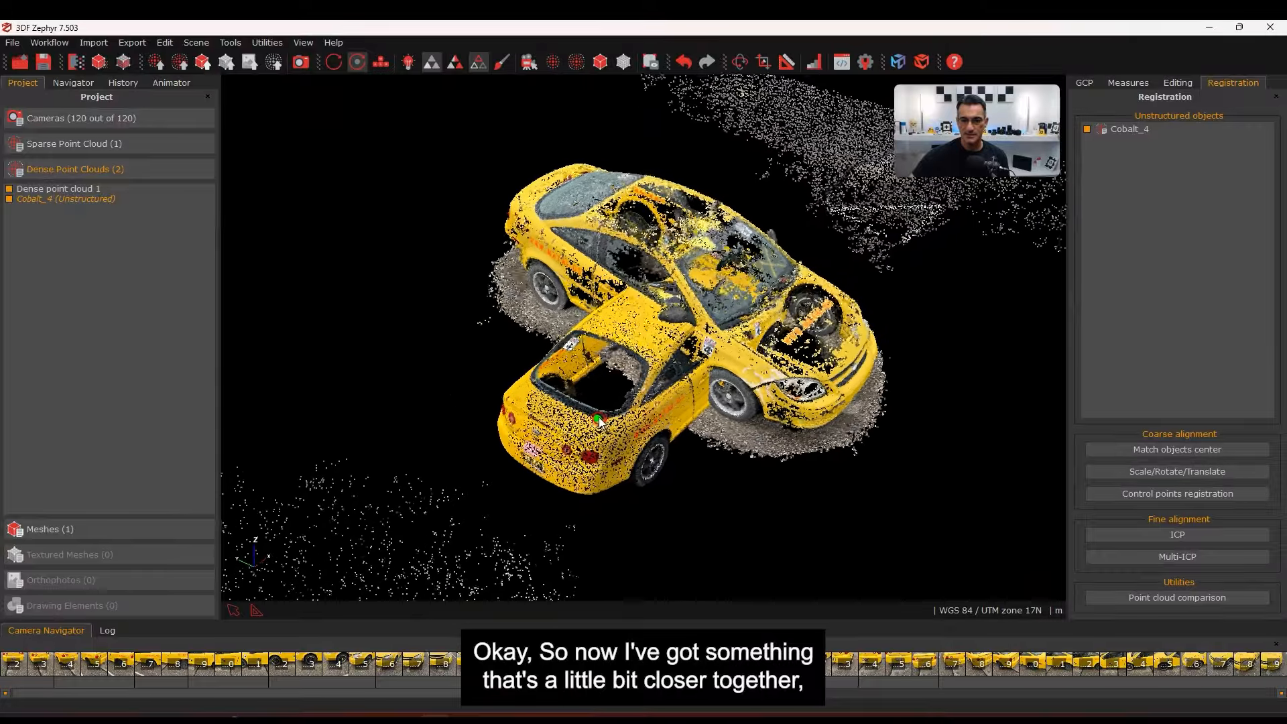
{"action": "middle_click_drag", "start_coordinate": [599, 421], "coordinate": [560, 433]}
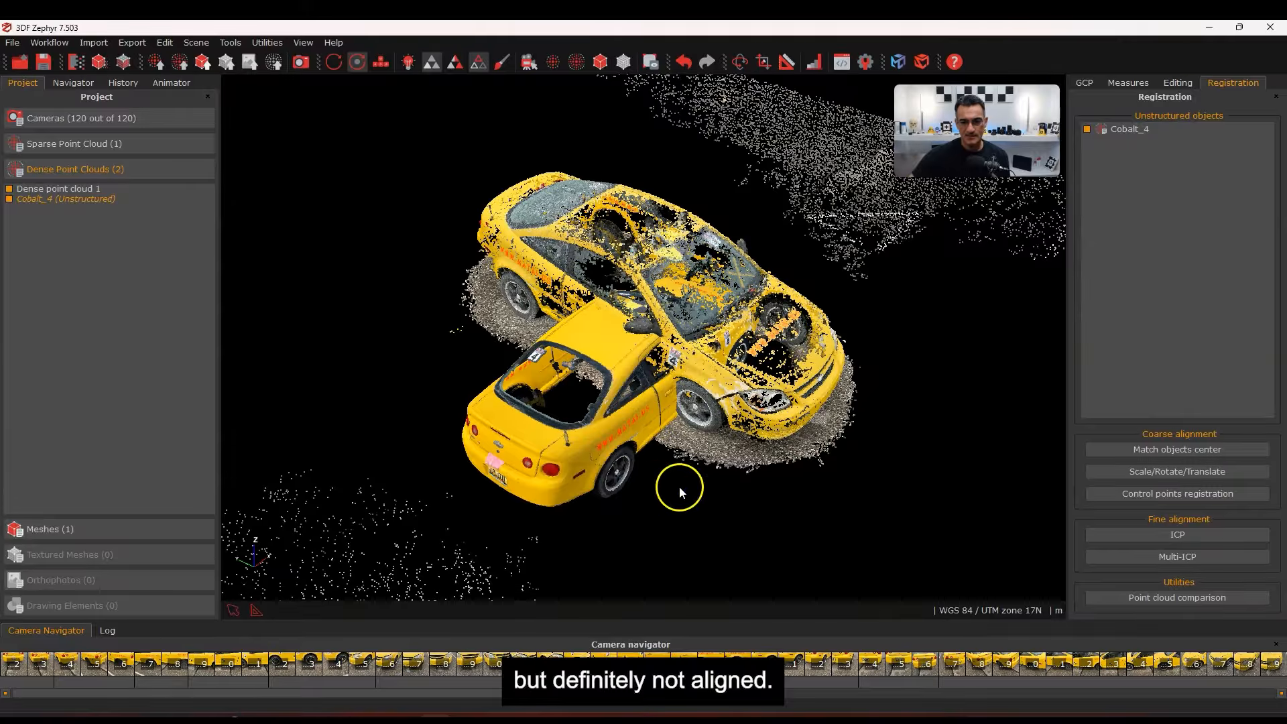
{"action": "left_click_drag", "start_coordinate": [679, 492], "coordinate": [664, 430]}
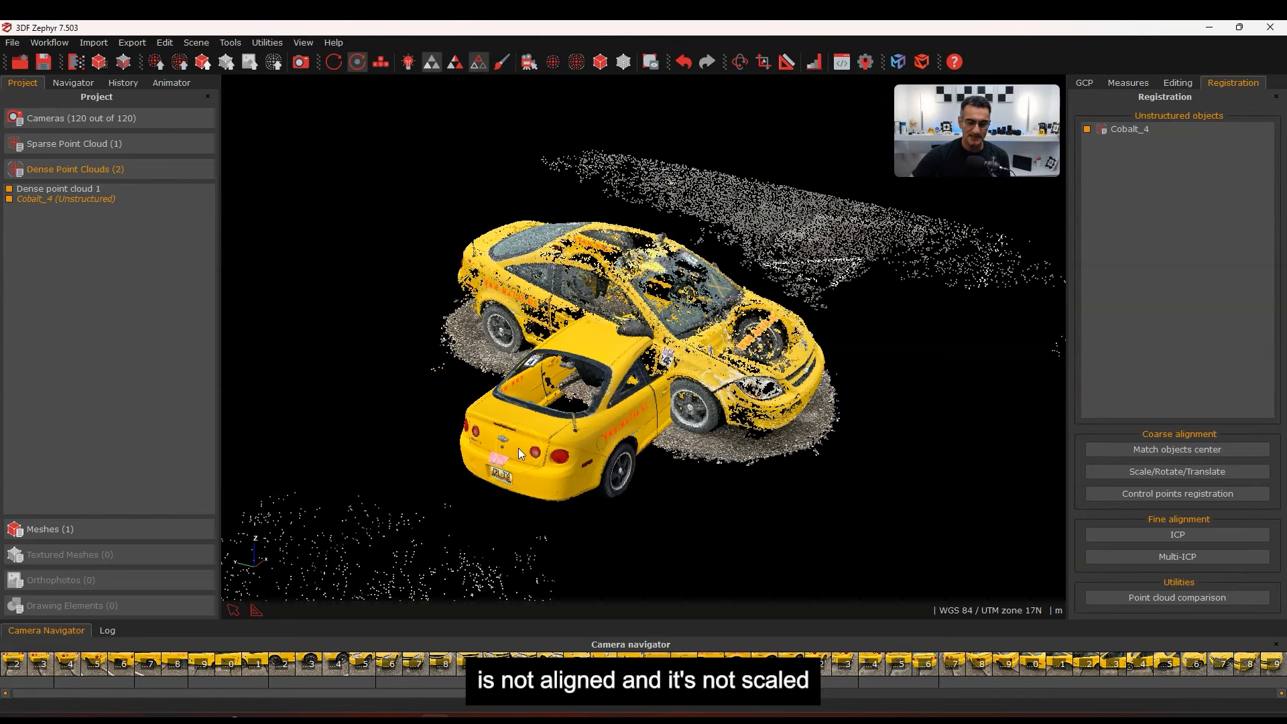
{"action": "left_click", "coordinate": [589, 467]}
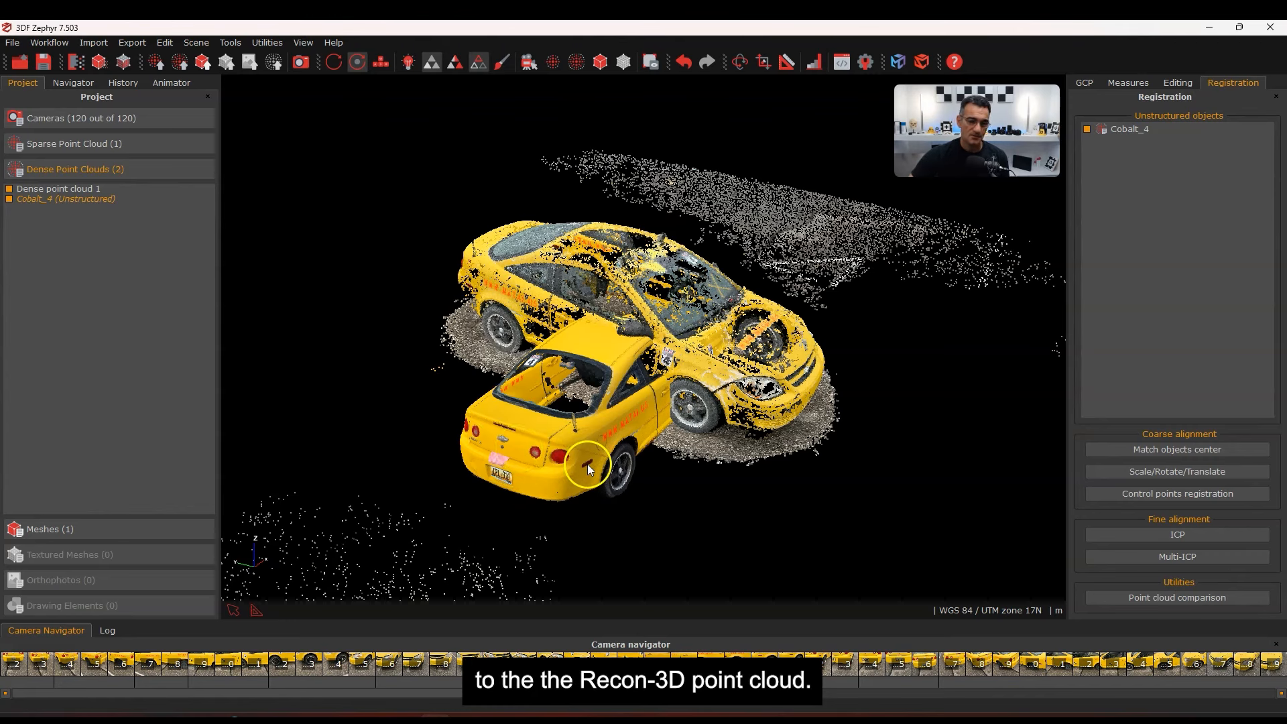
{"action": "left_click_drag", "start_coordinate": [587, 464], "coordinate": [581, 472]}
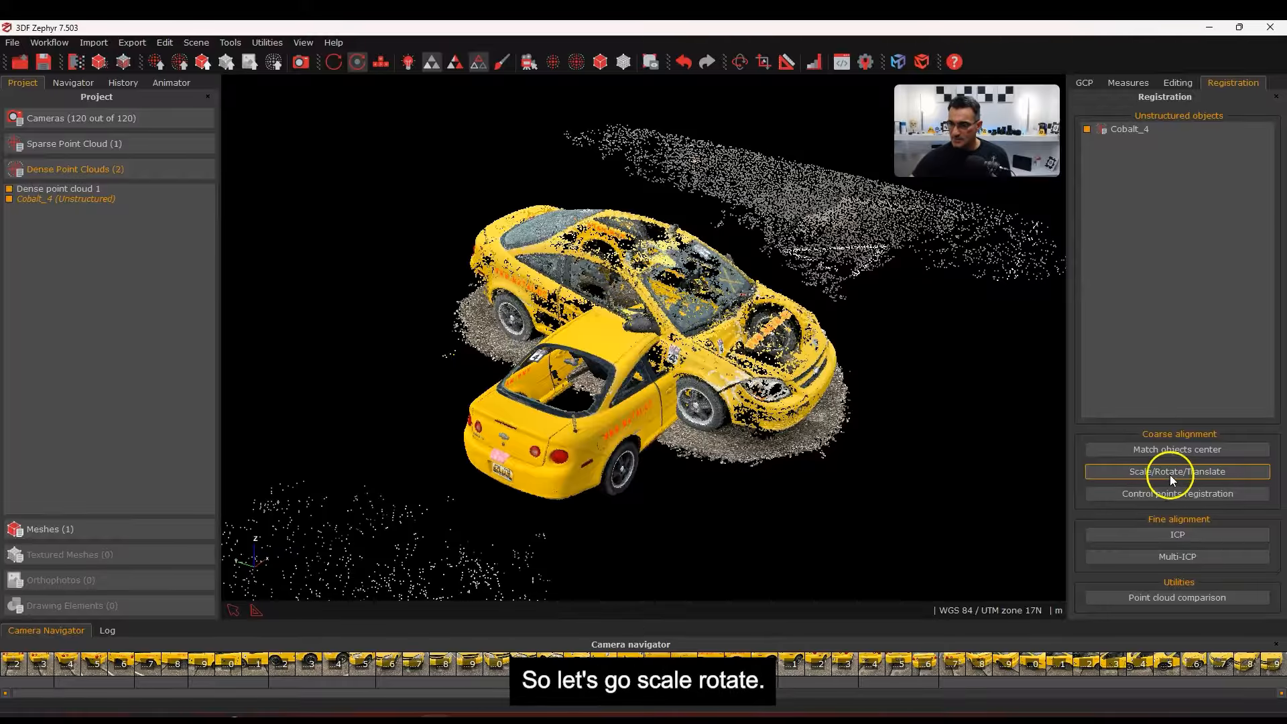
Open Scale/Rotate/Translate, show Cobalt_4, and rotate the photogrammetry cloud to the scan's heading
{"action": "left_click", "coordinate": [1171, 478]}
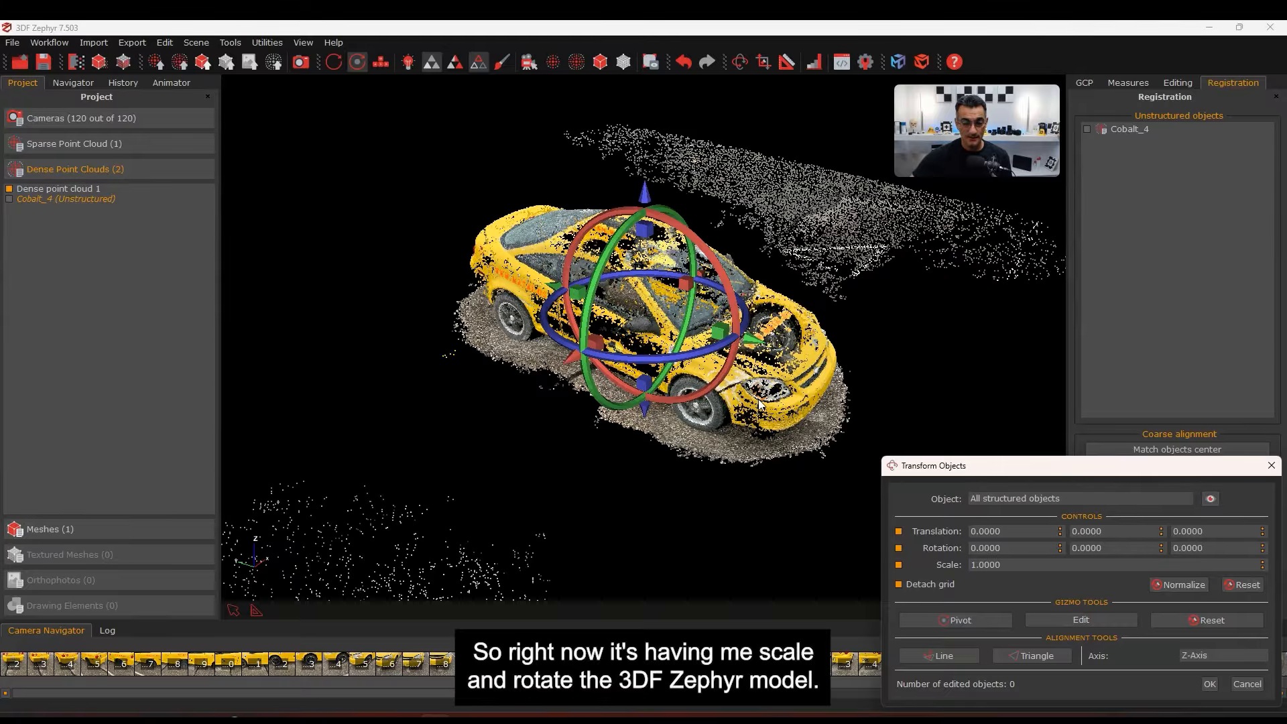
{"action": "left_click", "coordinate": [9, 203]}
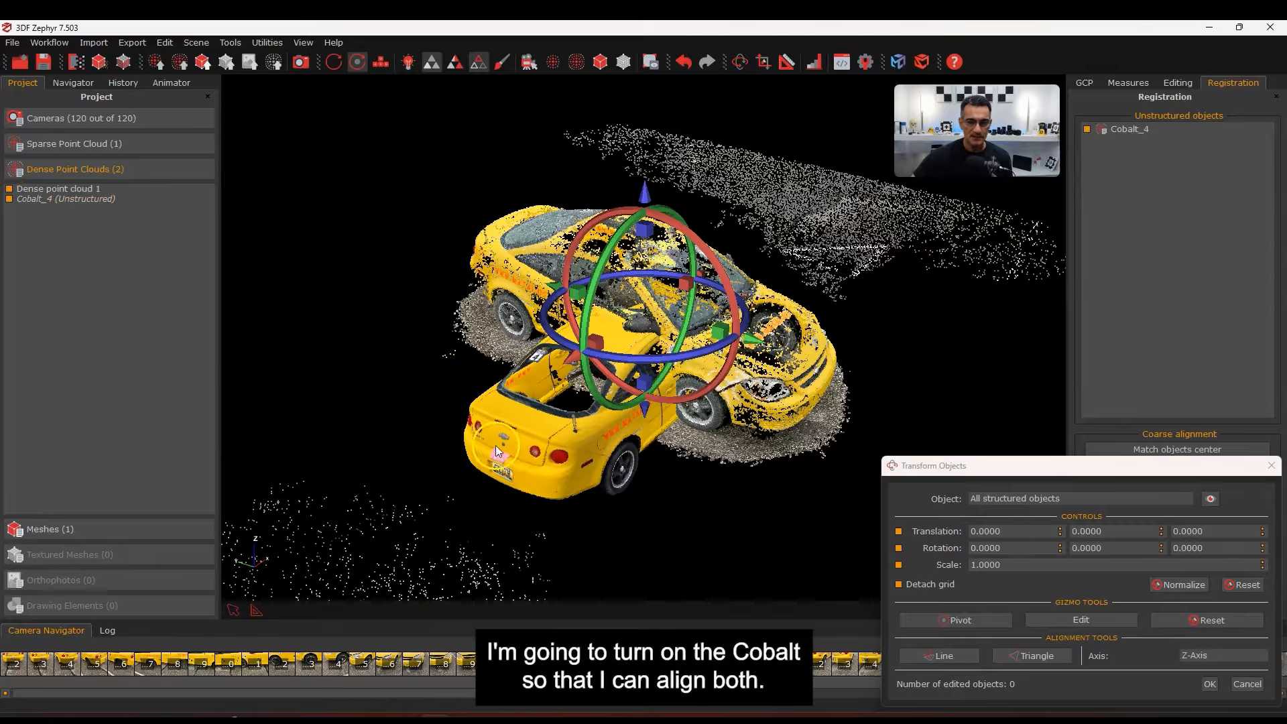
{"action": "scroll", "coordinate": [684, 435], "scroll_direction": "down", "scroll_amount": 2}
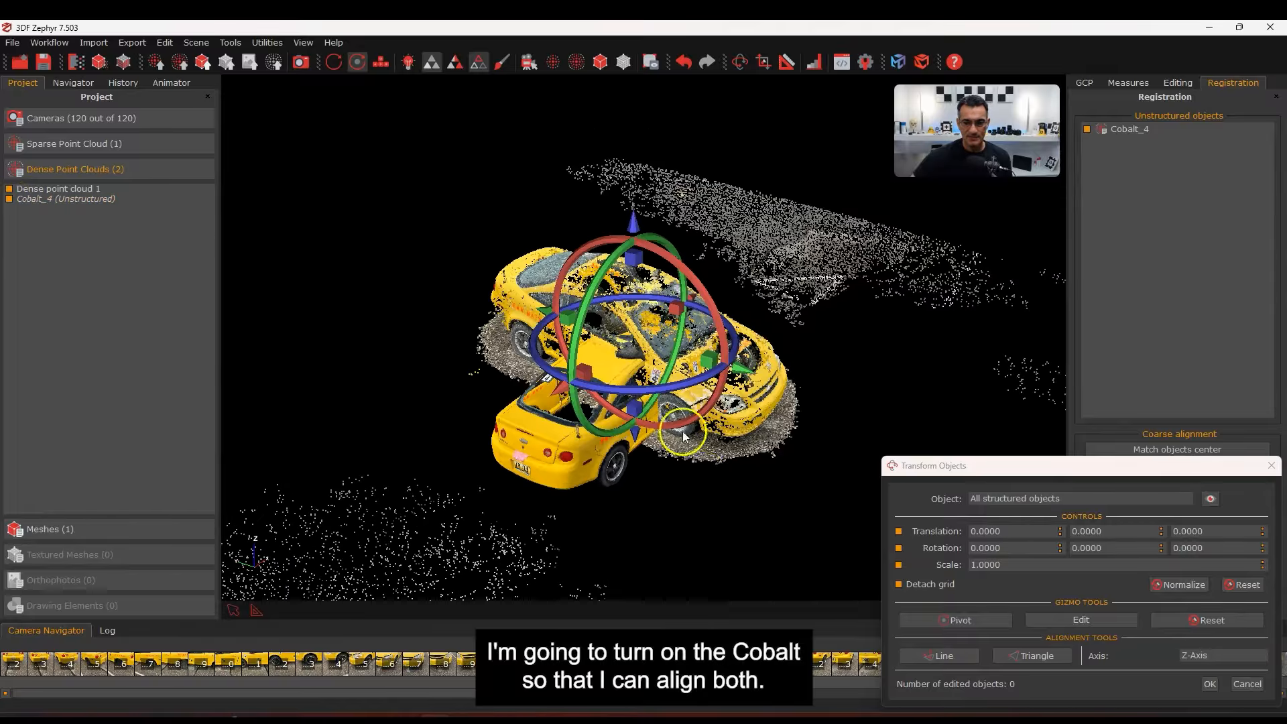
{"action": "left_click_drag", "start_coordinate": [705, 491], "coordinate": [695, 452]}
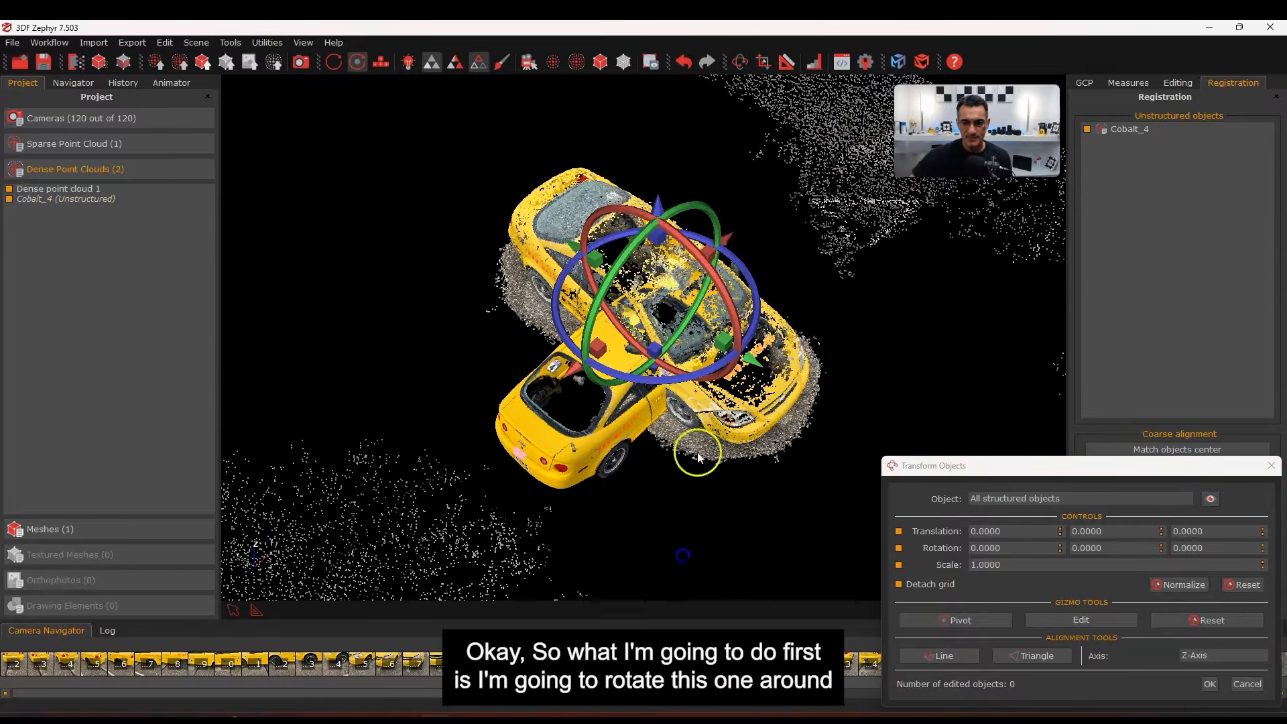
{"action": "left_click_drag", "start_coordinate": [648, 397], "coordinate": [812, 305]}
{"action": "right_click_drag", "start_coordinate": [828, 321], "coordinate": [671, 309]}
{"action": "left_click_drag", "start_coordinate": [821, 267], "coordinate": [781, 314]}
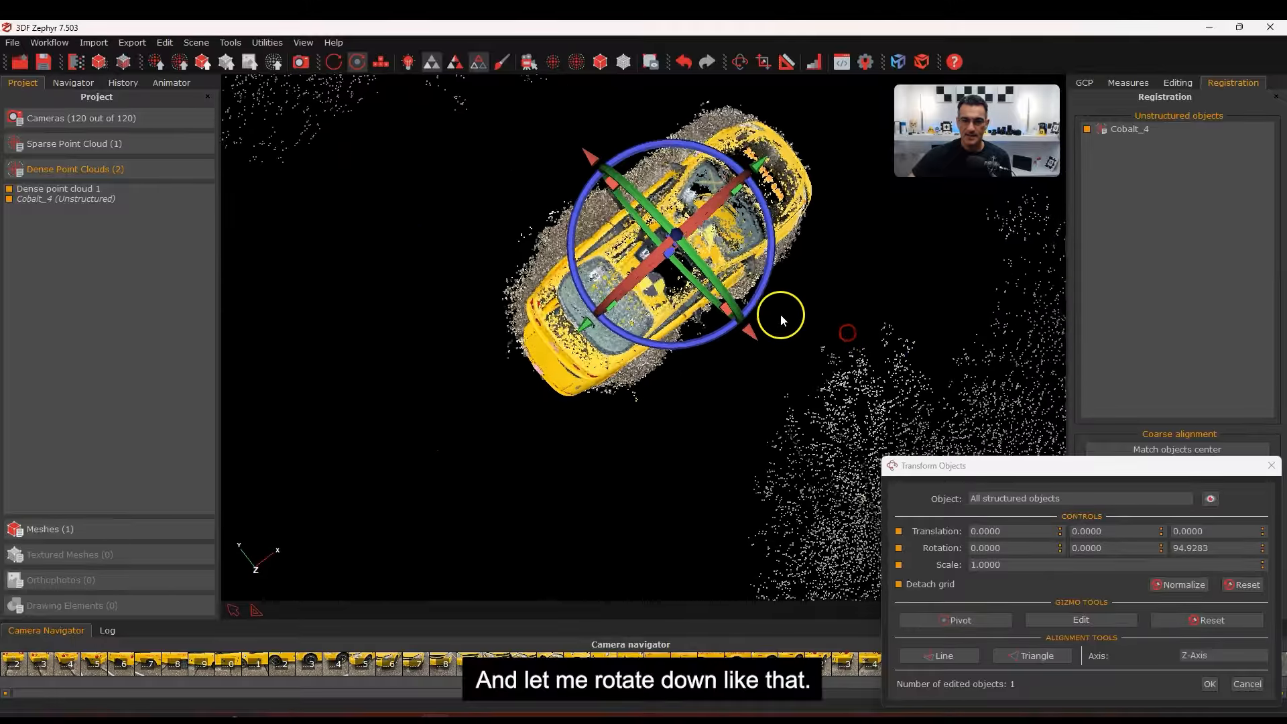
{"action": "scroll", "coordinate": [778, 313], "scroll_direction": "up", "scroll_amount": 1}
Shrink the photogrammetry cloud and shift it roughly over the Cobalt_4 scan
{"action": "left_click_drag", "start_coordinate": [666, 235], "coordinate": [672, 239]}
{"action": "left_click_drag", "start_coordinate": [580, 304], "coordinate": [531, 354]}
{"action": "left_click_drag", "start_coordinate": [612, 368], "coordinate": [614, 367]}
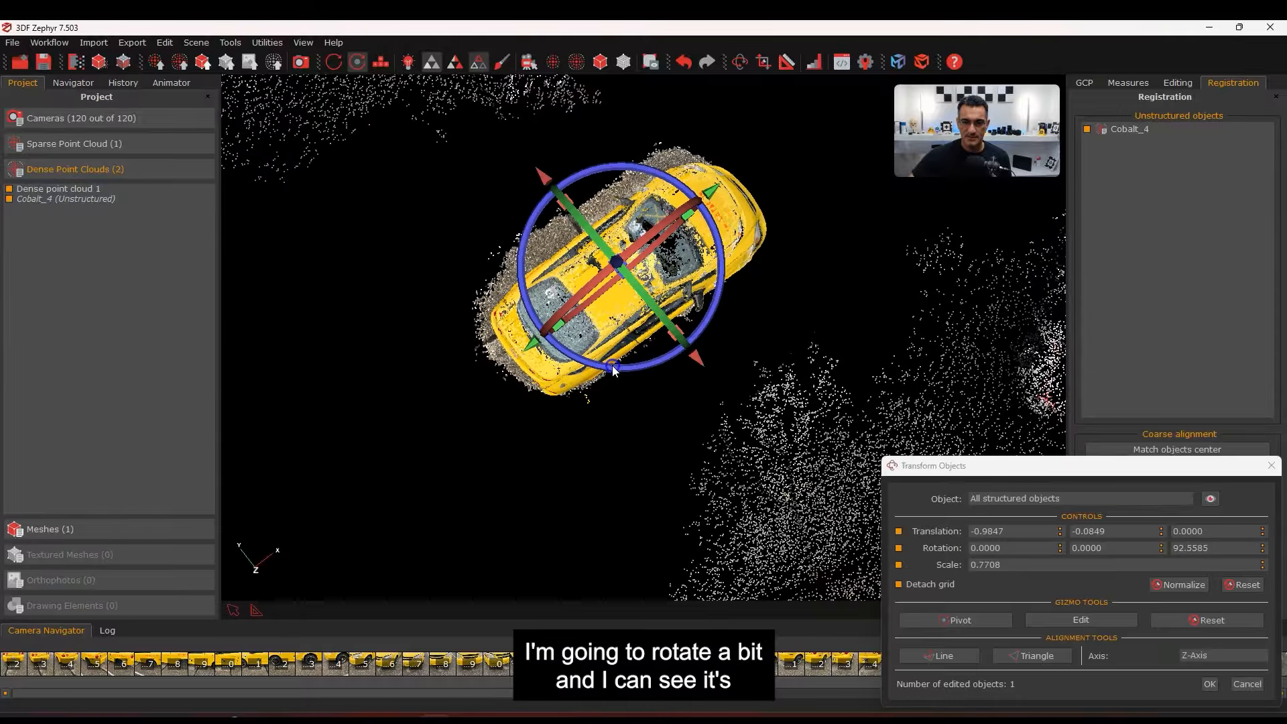
{"action": "scroll", "coordinate": [729, 329], "scroll_direction": "up", "scroll_amount": 2}
{"action": "middle_click_drag", "start_coordinate": [716, 295], "coordinate": [702, 407]}
{"action": "left_click_drag", "start_coordinate": [664, 436], "coordinate": [673, 441]}
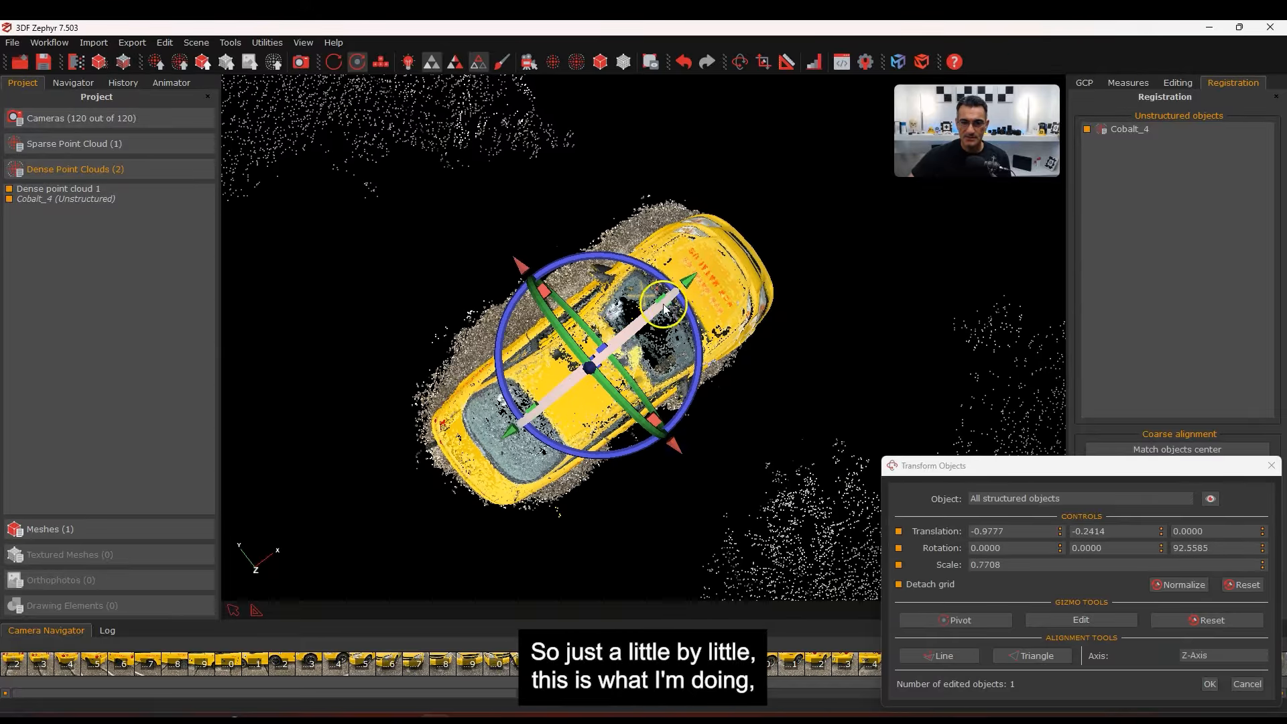
{"action": "left_click_drag", "start_coordinate": [663, 308], "coordinate": [705, 287]}
{"action": "left_click_drag", "start_coordinate": [689, 437], "coordinate": [688, 439]}
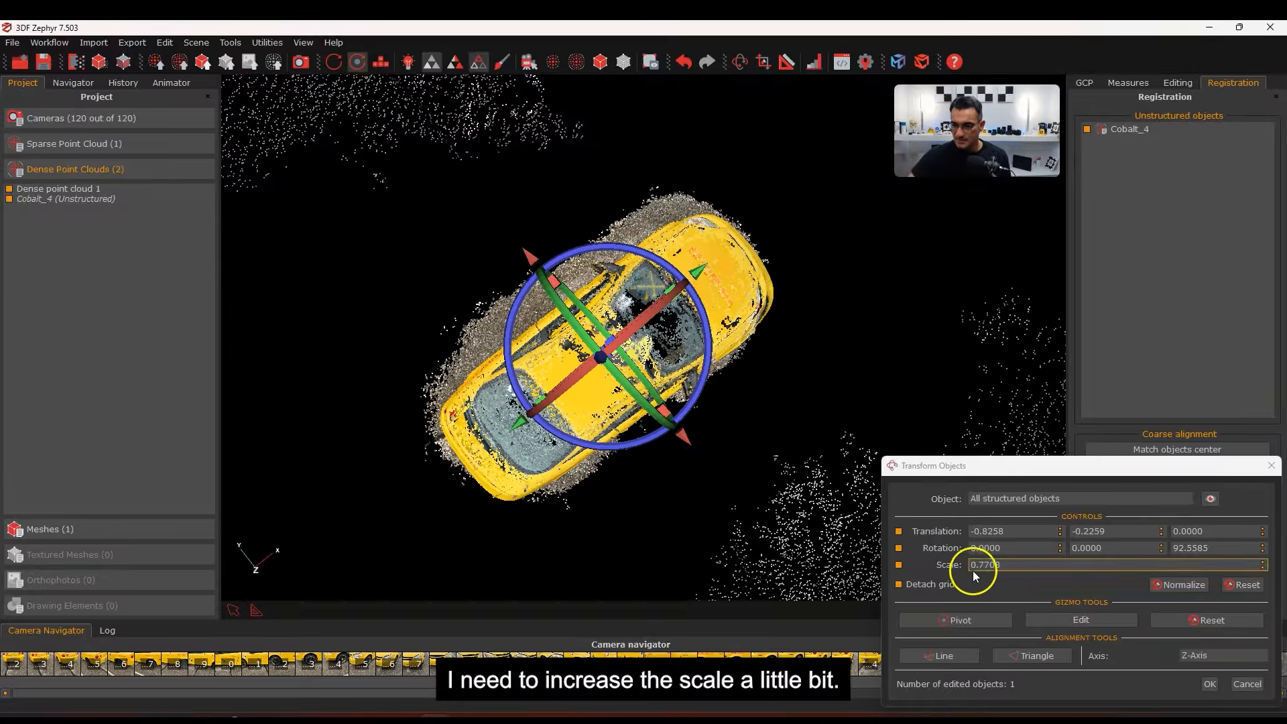
Set the cloud's scale from 0.8708 back to 0.7708, then lower it onto the scan
{"action": "left_click", "coordinate": [1264, 563]}
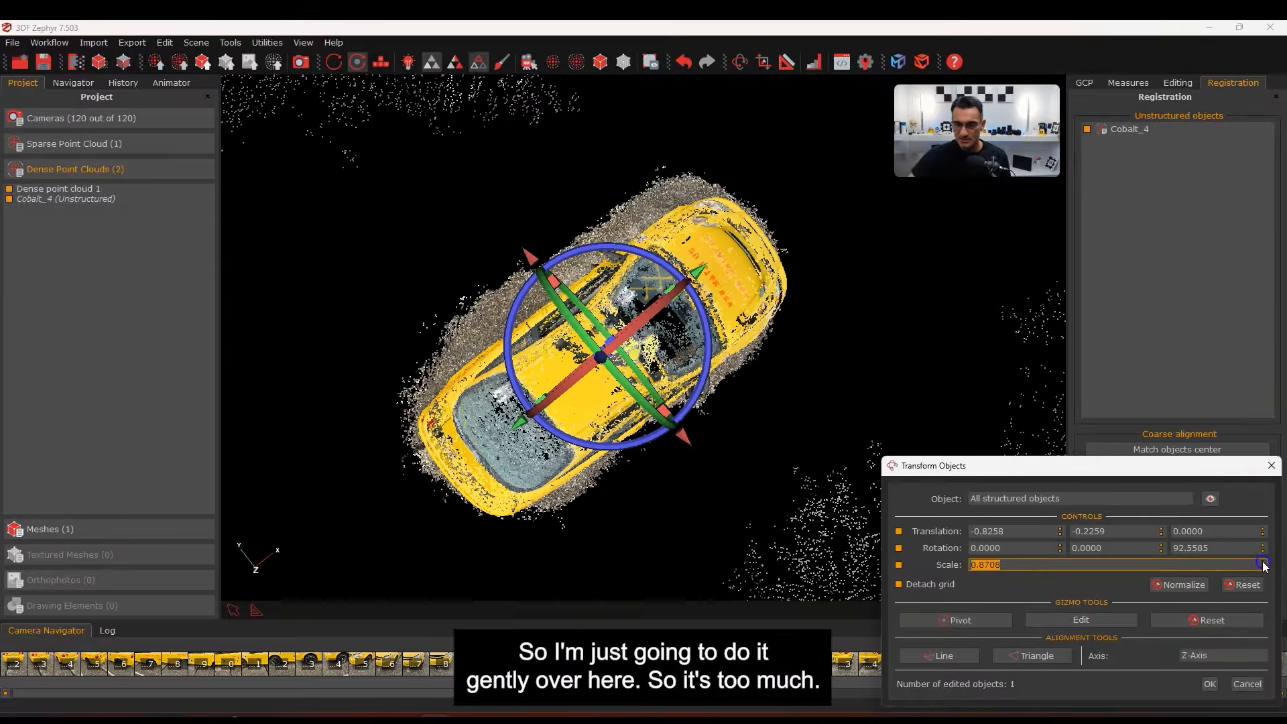
{"action": "left_click", "coordinate": [1263, 568]}
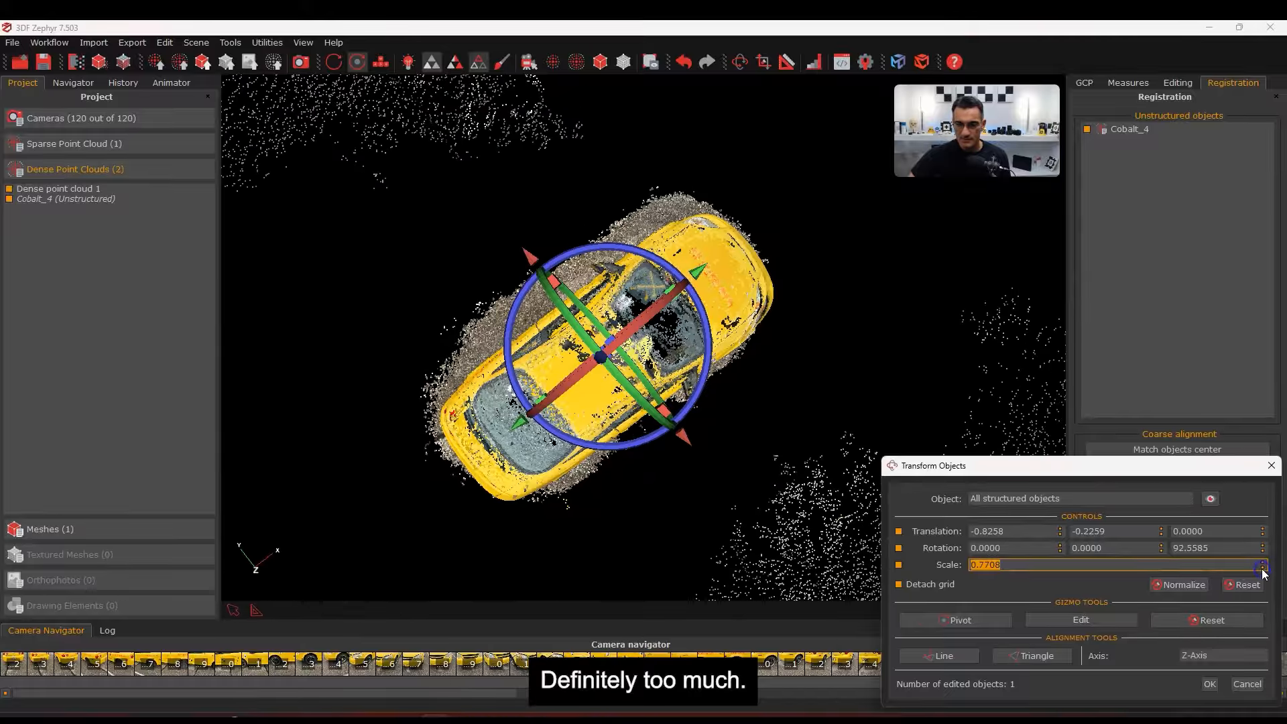
{"action": "middle_click_drag", "start_coordinate": [647, 479], "coordinate": [641, 425]}
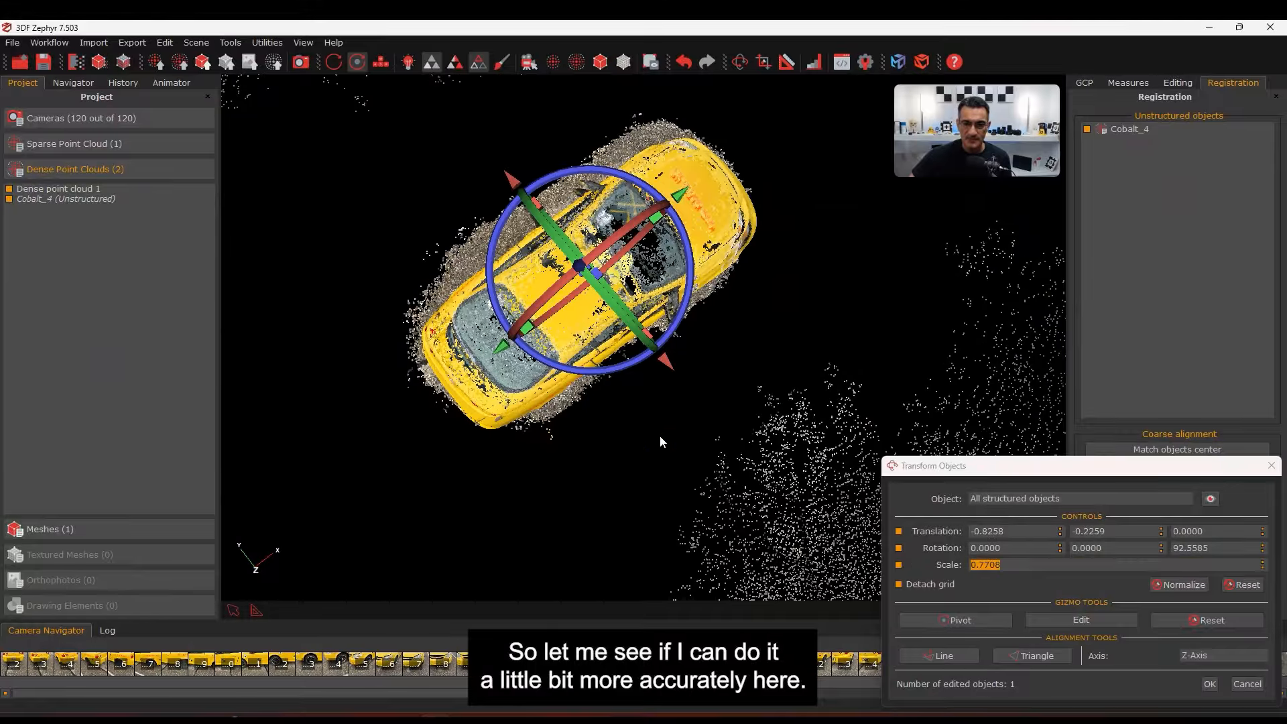
{"action": "left_click_drag", "start_coordinate": [692, 369], "coordinate": [661, 295]}
{"action": "scroll", "coordinate": [534, 457], "scroll_direction": "up", "scroll_amount": 2}
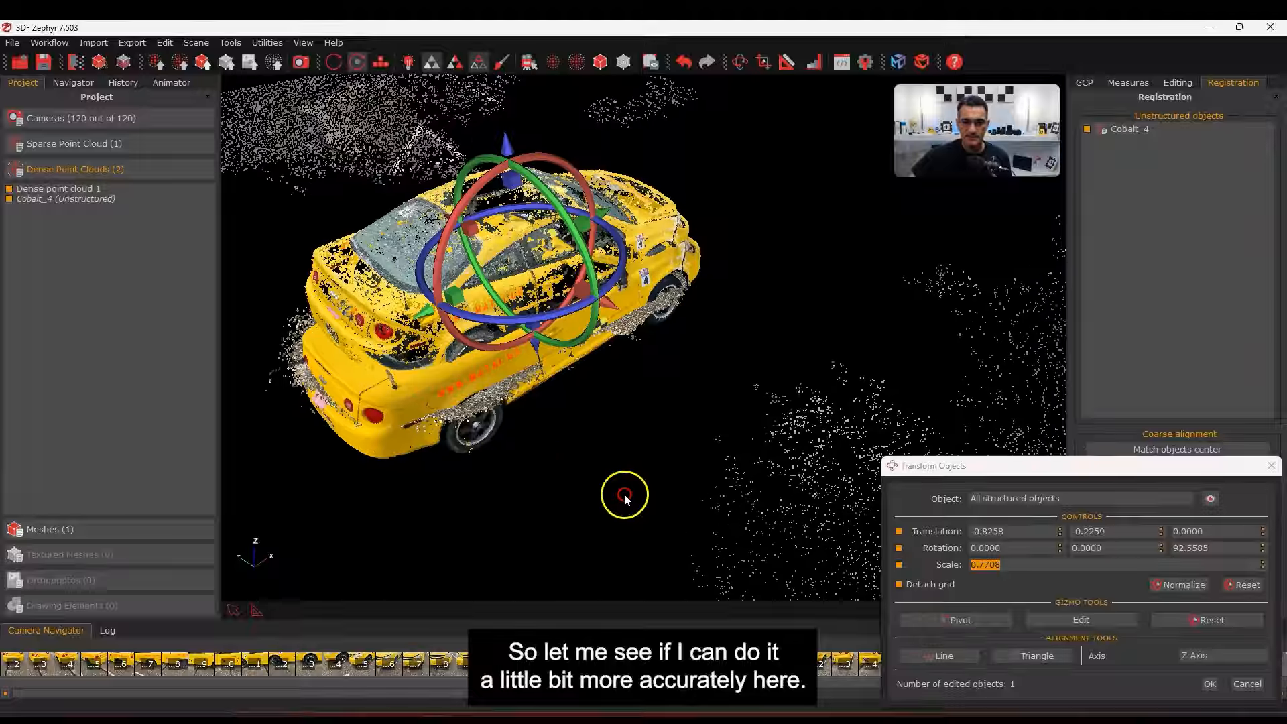
{"action": "left_click_drag", "start_coordinate": [624, 497], "coordinate": [660, 461]}
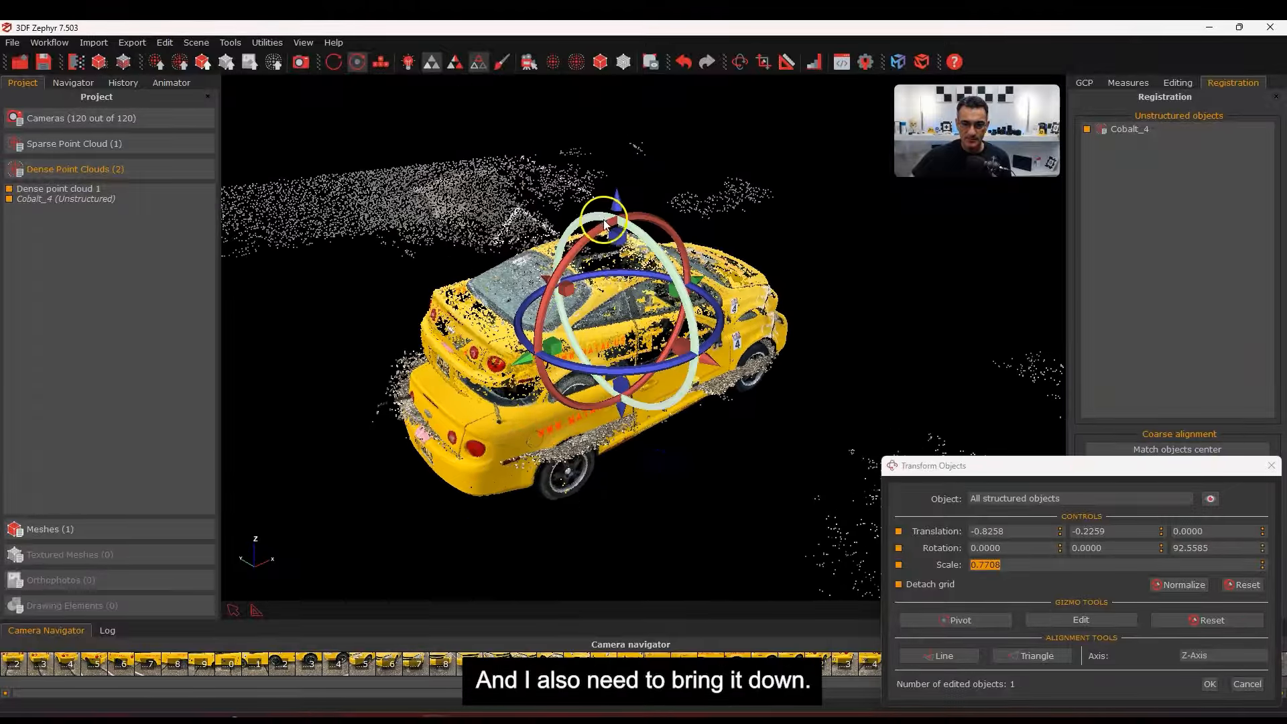
{"action": "left_click_drag", "start_coordinate": [614, 205], "coordinate": [625, 259]}
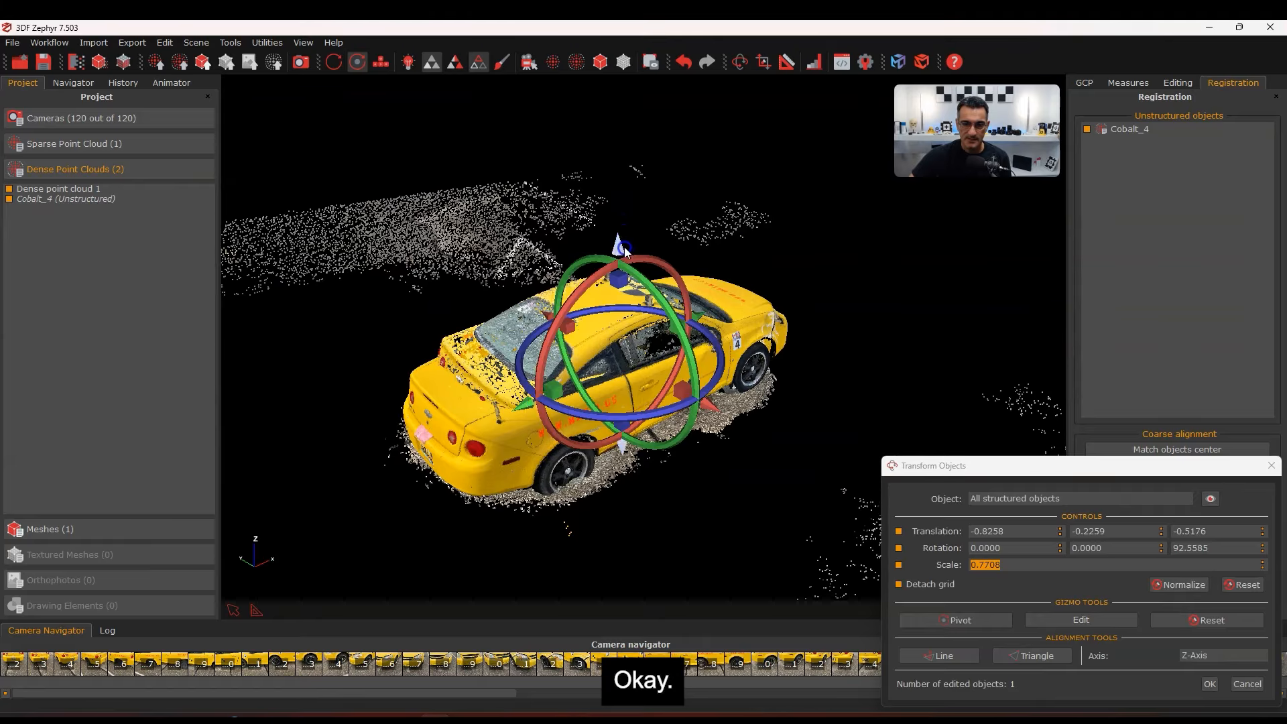
{"action": "left_click_drag", "start_coordinate": [618, 423], "coordinate": [629, 437]}
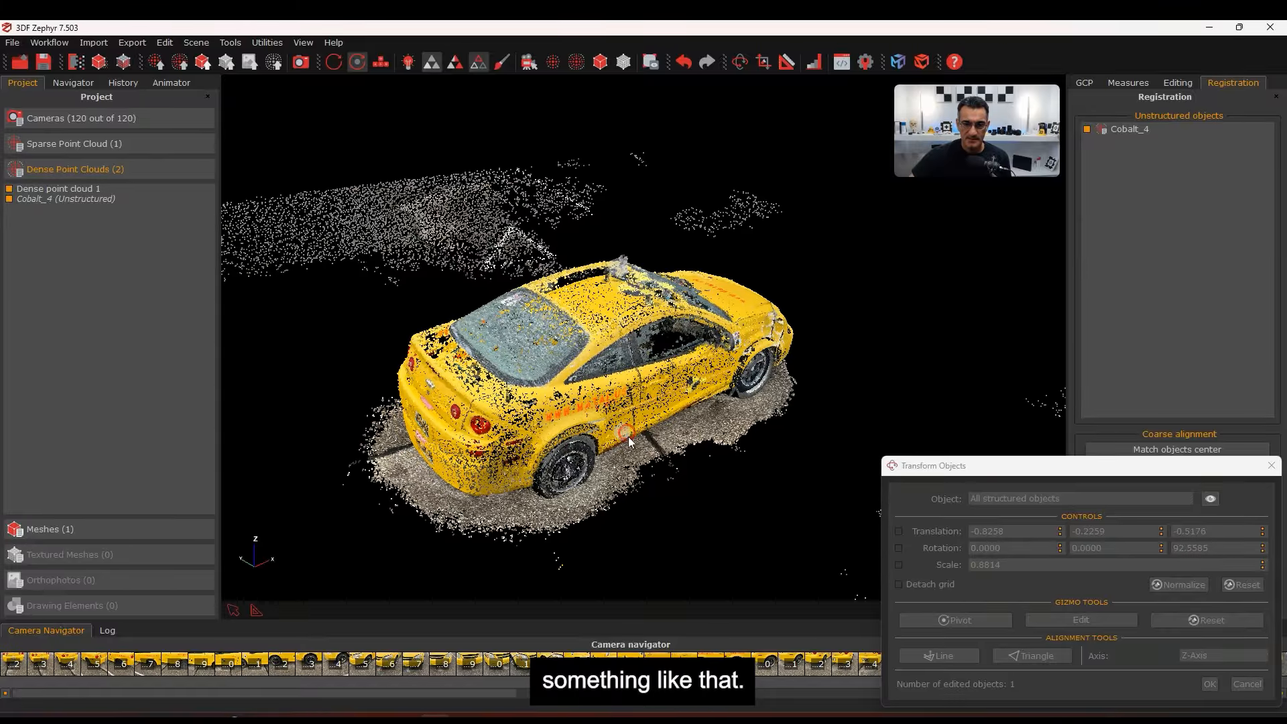
{"action": "right_click", "coordinate": [629, 437]}
{"action": "left_click", "coordinate": [552, 556]}
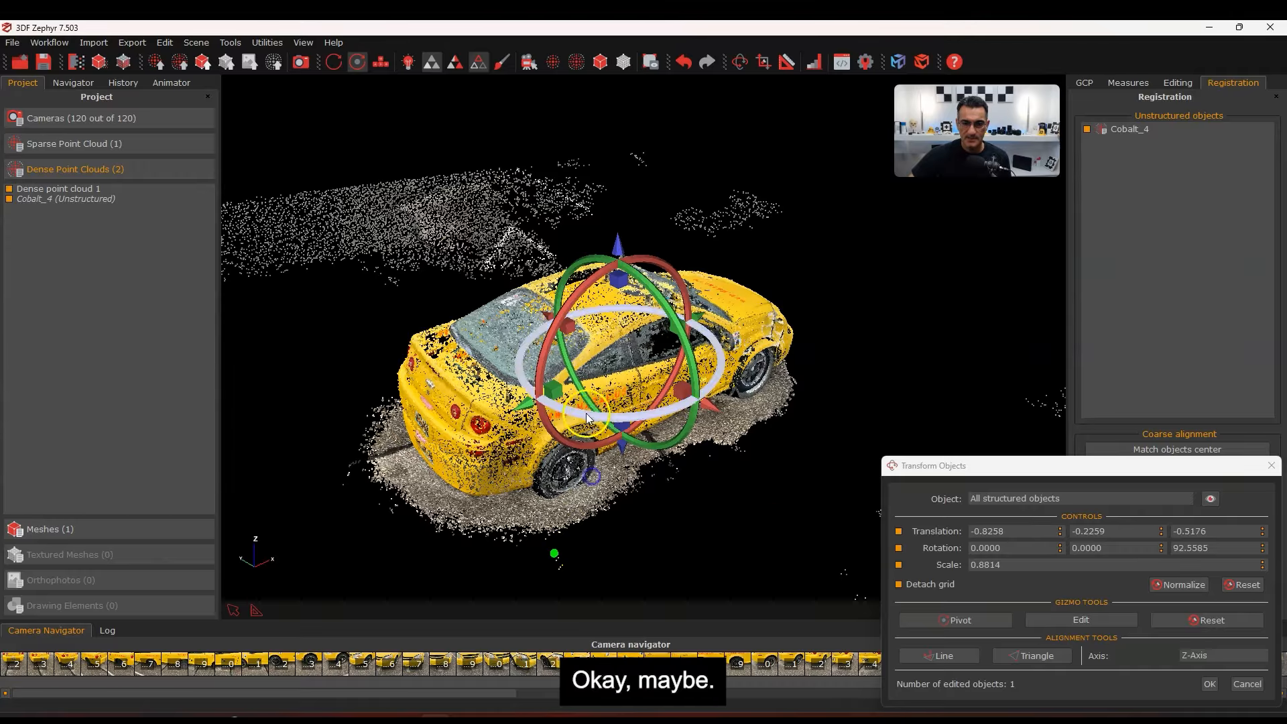
Move the car cloud beside the scan and turn it slightly about the vertical axis
{"action": "left_click_drag", "start_coordinate": [708, 411], "coordinate": [527, 339]}
{"action": "left_click_drag", "start_coordinate": [758, 473], "coordinate": [737, 549]}
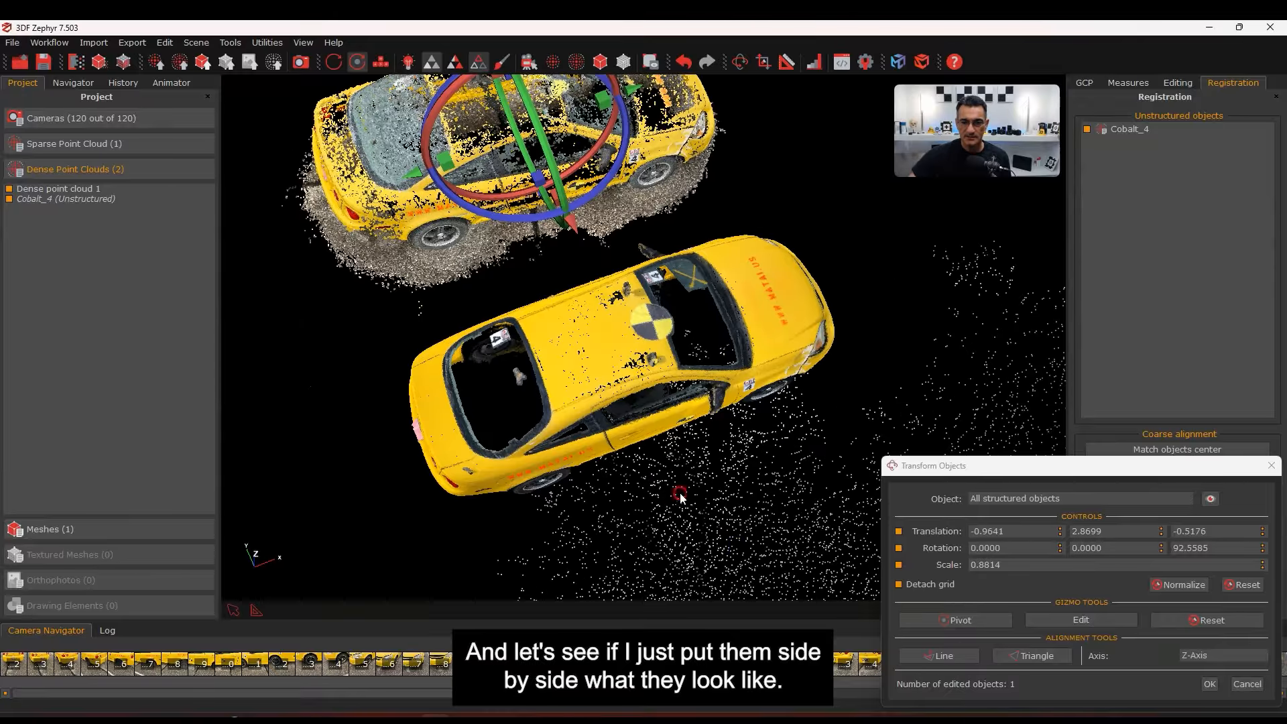
{"action": "middle_click_drag", "start_coordinate": [680, 496], "coordinate": [694, 603]}
{"action": "left_click_drag", "start_coordinate": [718, 273], "coordinate": [762, 330]}
{"action": "left_click_drag", "start_coordinate": [595, 313], "coordinate": [745, 558]}
{"action": "right_click", "coordinate": [668, 581]}
Nudge the cloud over the scan, ending at 94.8268° Z rotation and 0.8274 scale
{"action": "middle_click_drag", "start_coordinate": [580, 282], "coordinate": [604, 213]}
{"action": "left_click_drag", "start_coordinate": [538, 412], "coordinate": [535, 407]}
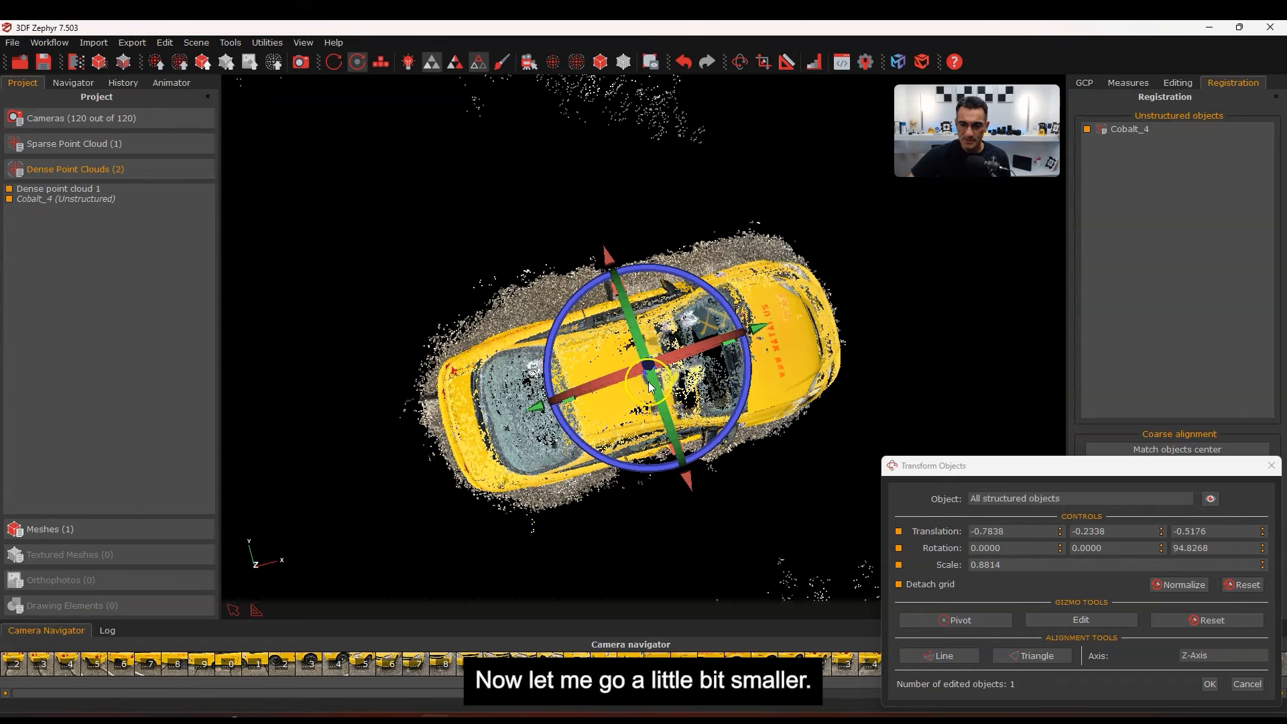
{"action": "left_click_drag", "start_coordinate": [649, 384], "coordinate": [634, 417]}
{"action": "right_click", "coordinate": [634, 417]}
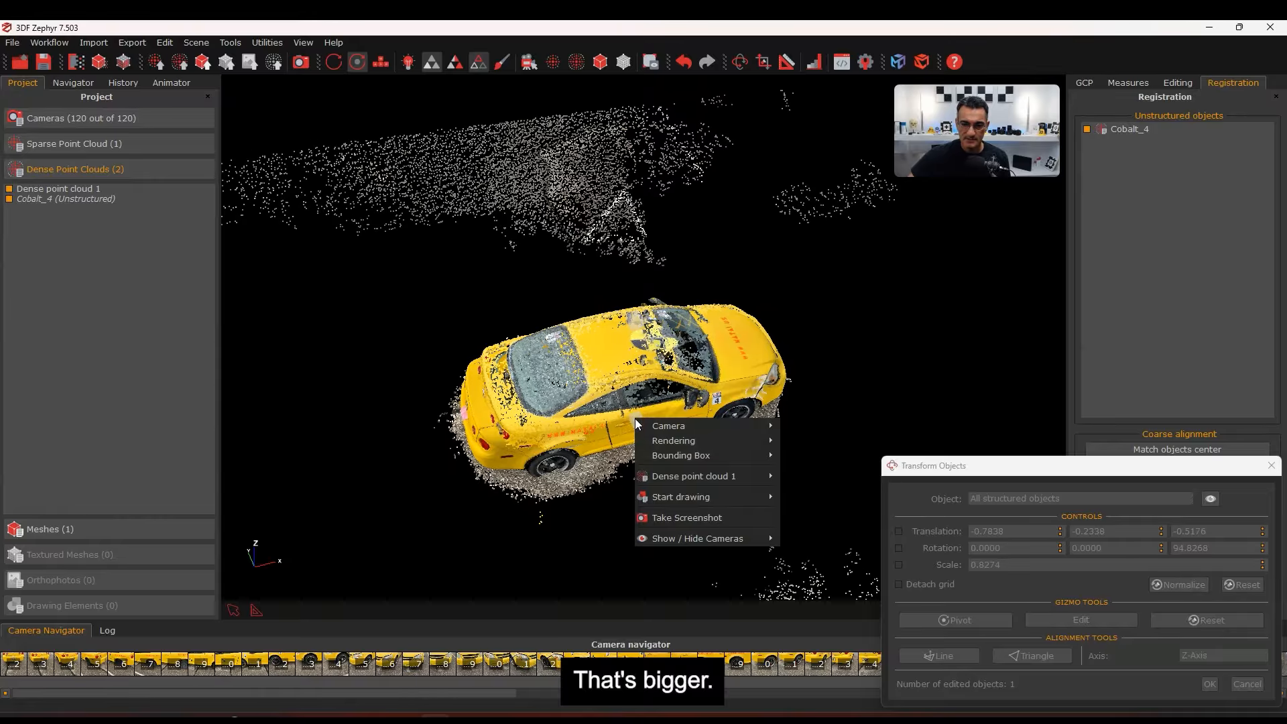
{"action": "left_click", "coordinate": [629, 461]}
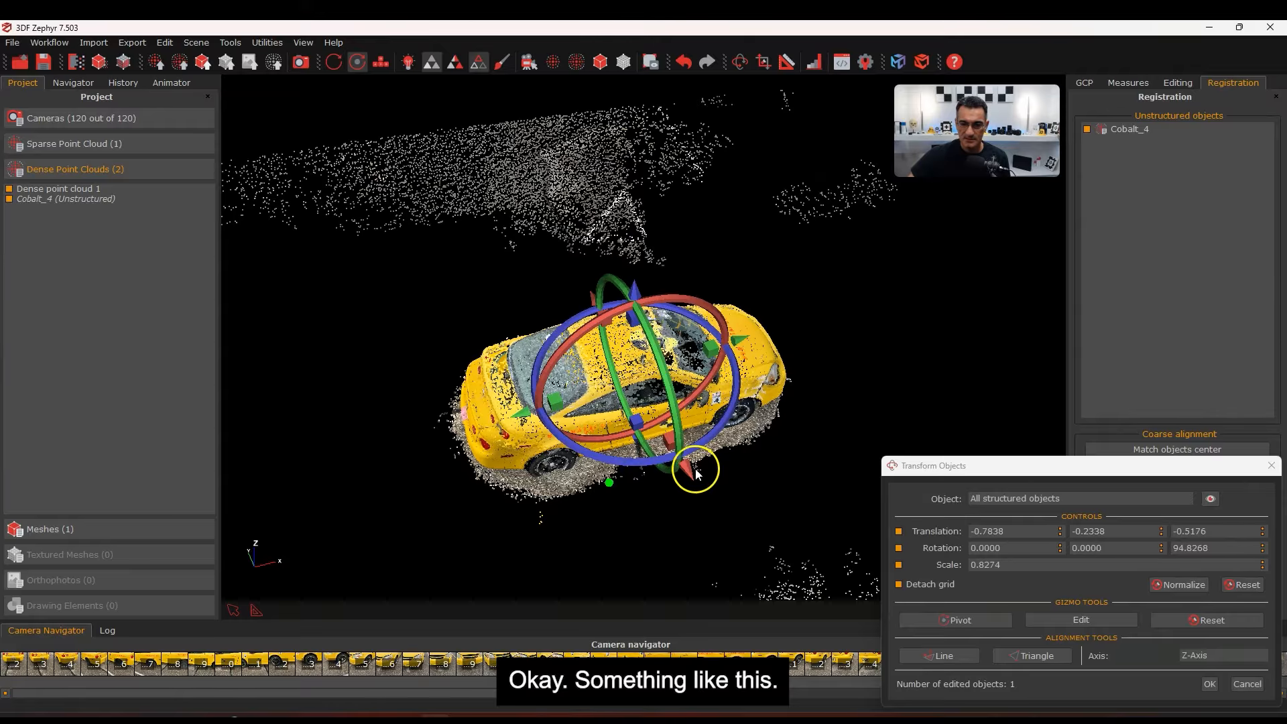
{"action": "left_click_drag", "start_coordinate": [691, 468], "coordinate": [692, 473]}
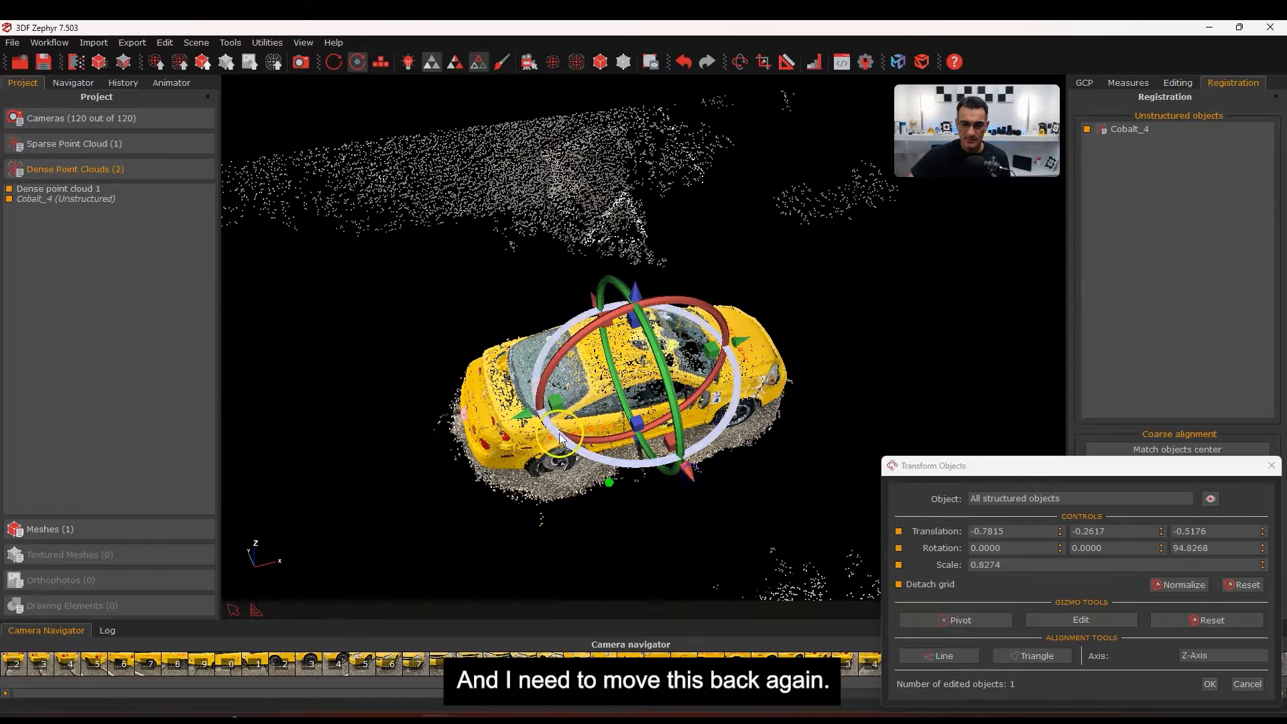
{"action": "left_click_drag", "start_coordinate": [536, 422], "coordinate": [514, 421]}
{"action": "left_click_drag", "start_coordinate": [672, 473], "coordinate": [672, 477]}
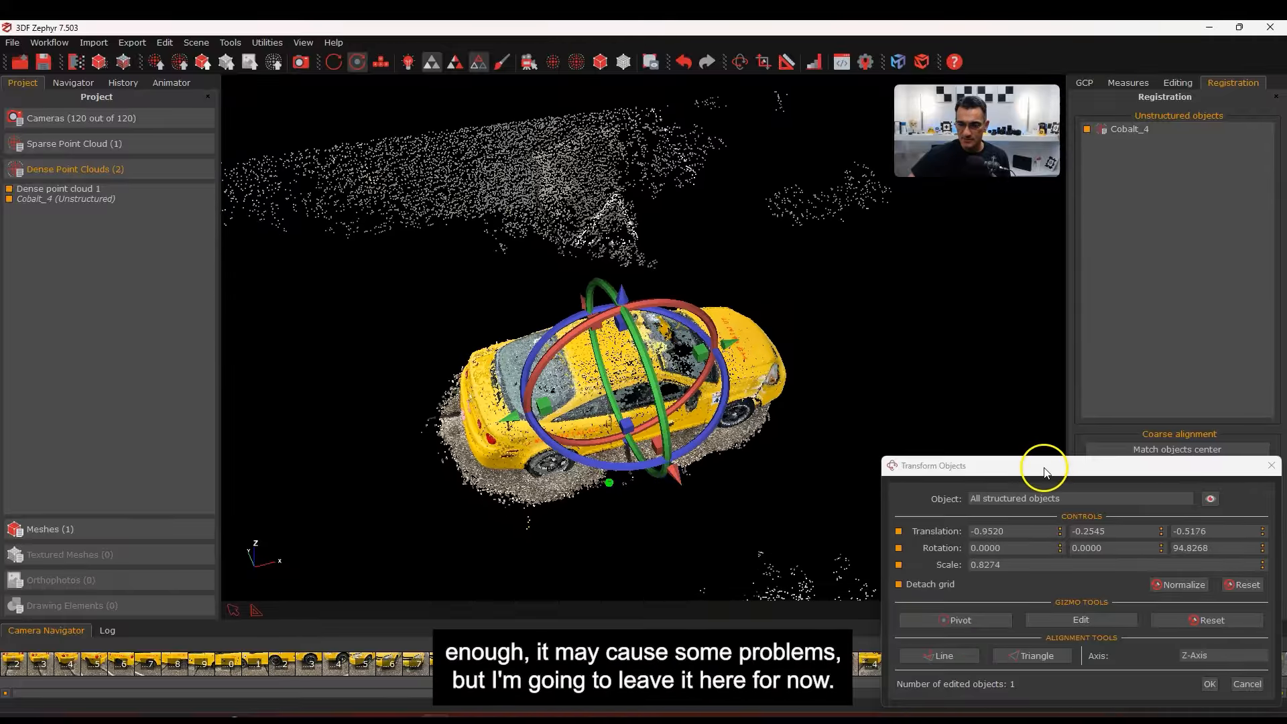
{"action": "left_click_drag", "start_coordinate": [1046, 469], "coordinate": [1031, 255]}
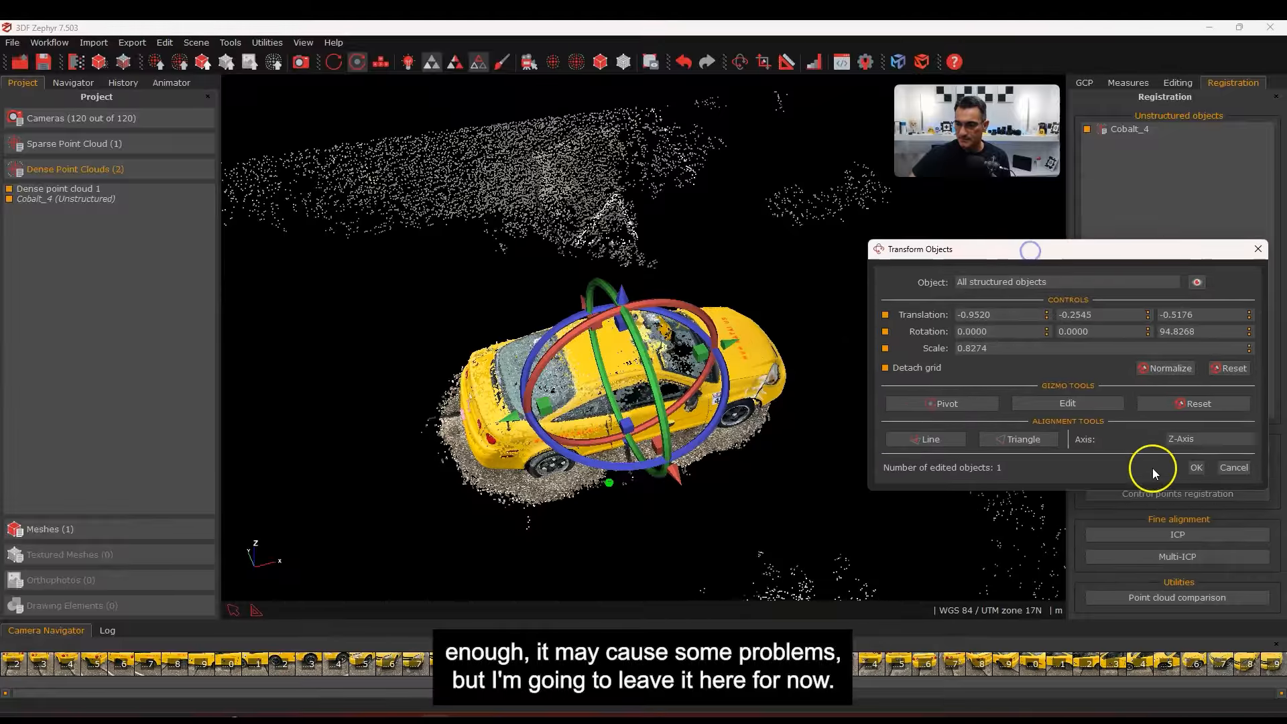
Apply the rough alignment, check it from the side, and reopen Scale/Rotate/Translate
{"action": "left_click", "coordinate": [1197, 468]}
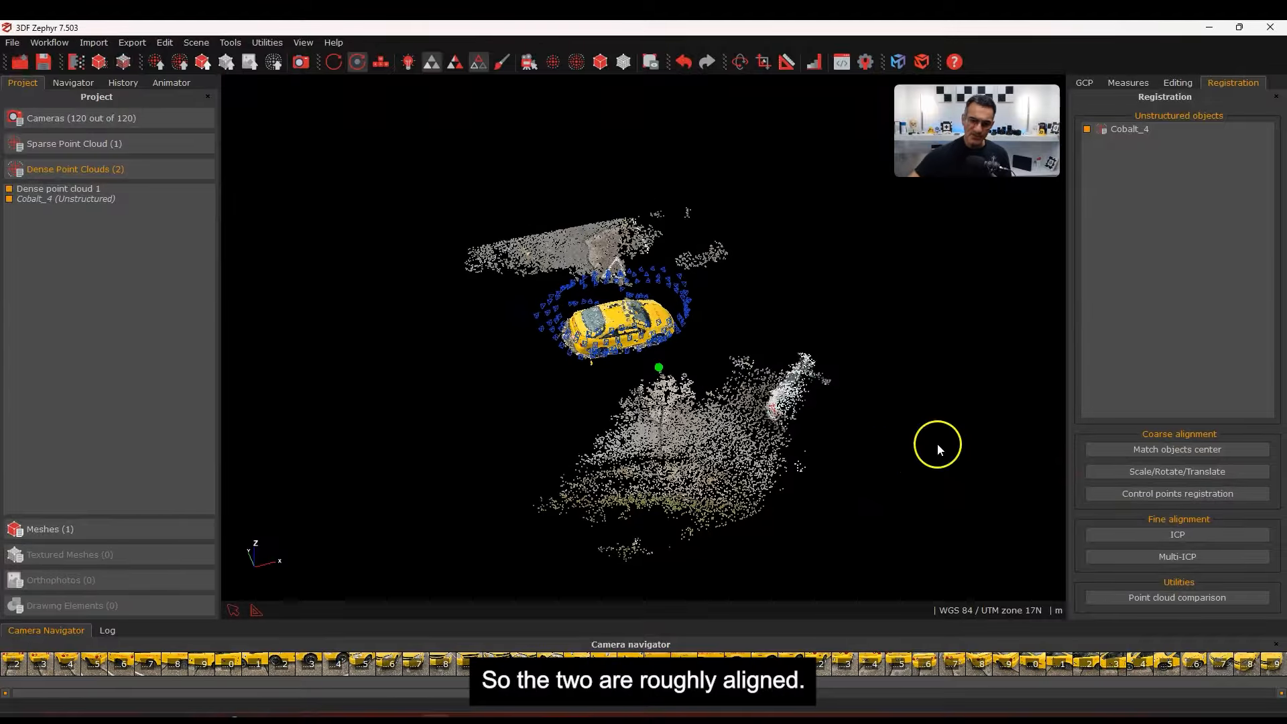
{"action": "left_click_drag", "start_coordinate": [672, 534], "coordinate": [641, 317]}
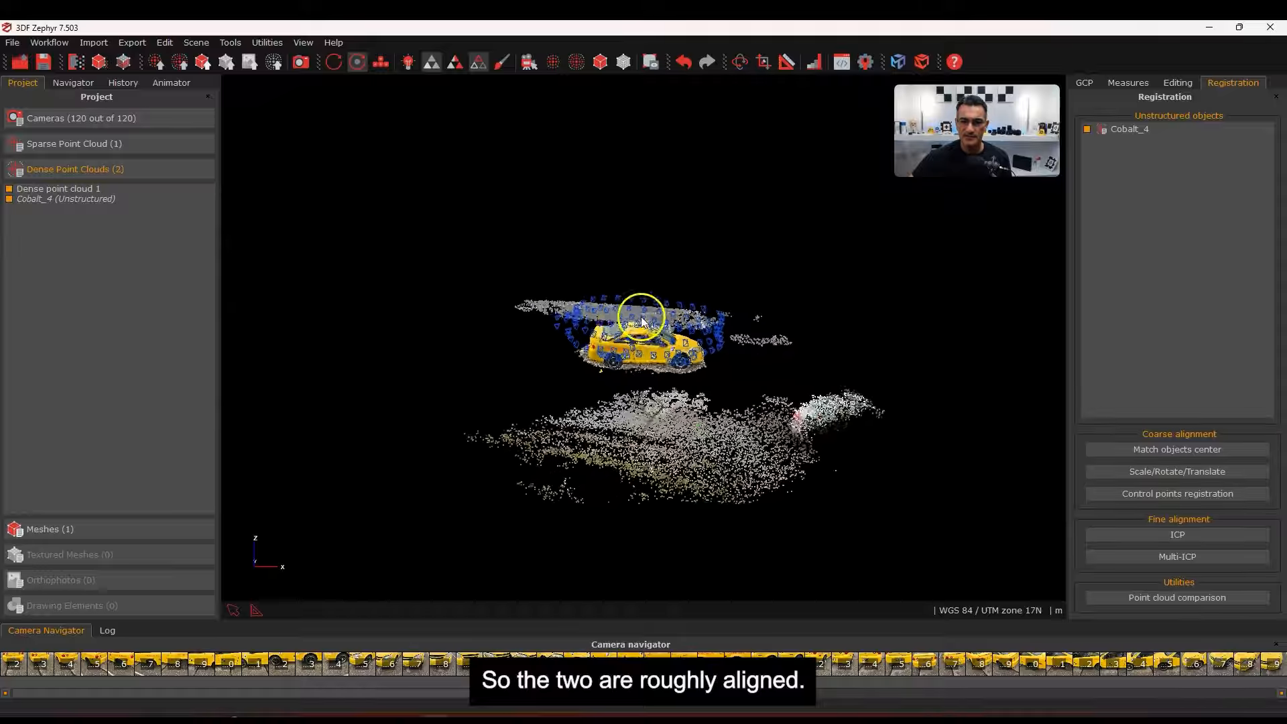
{"action": "scroll", "coordinate": [637, 315], "scroll_direction": "up", "scroll_amount": 7}
{"action": "middle_click_drag", "start_coordinate": [600, 349], "coordinate": [751, 582]}
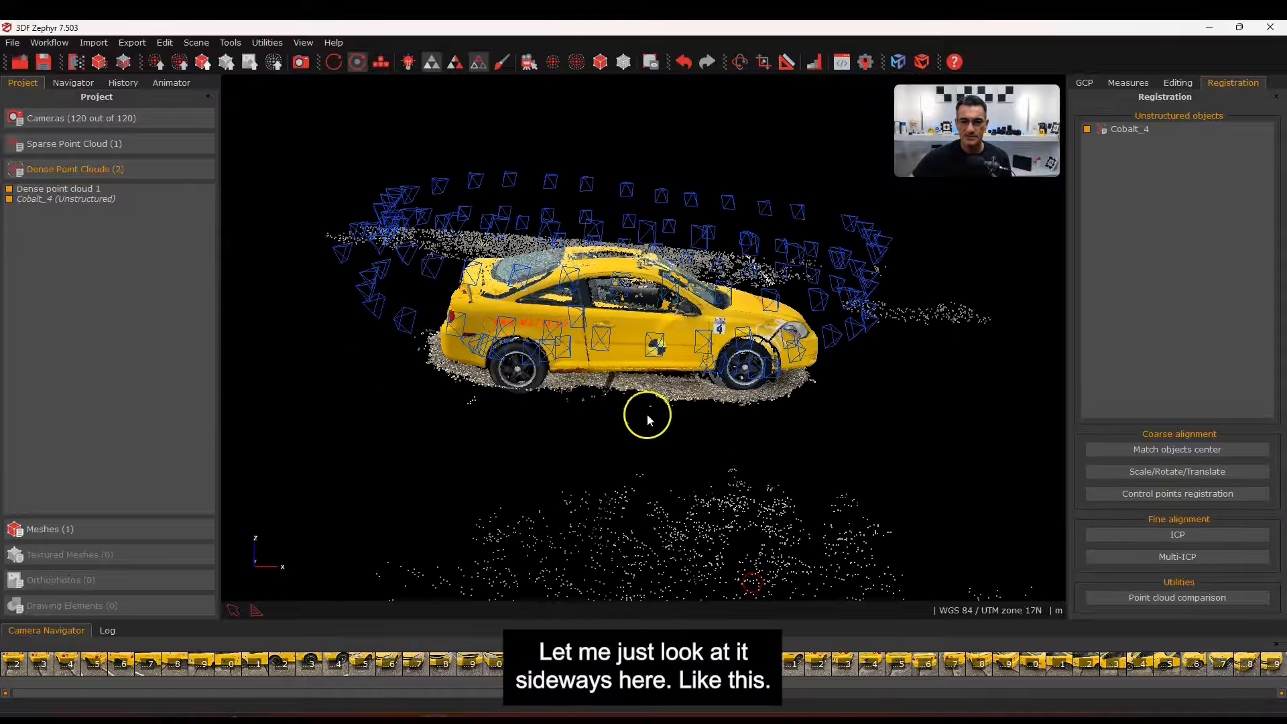
{"action": "scroll", "coordinate": [648, 420], "scroll_direction": "up", "scroll_amount": 5}
{"action": "scroll", "coordinate": [691, 424], "scroll_direction": "up", "scroll_amount": 5}
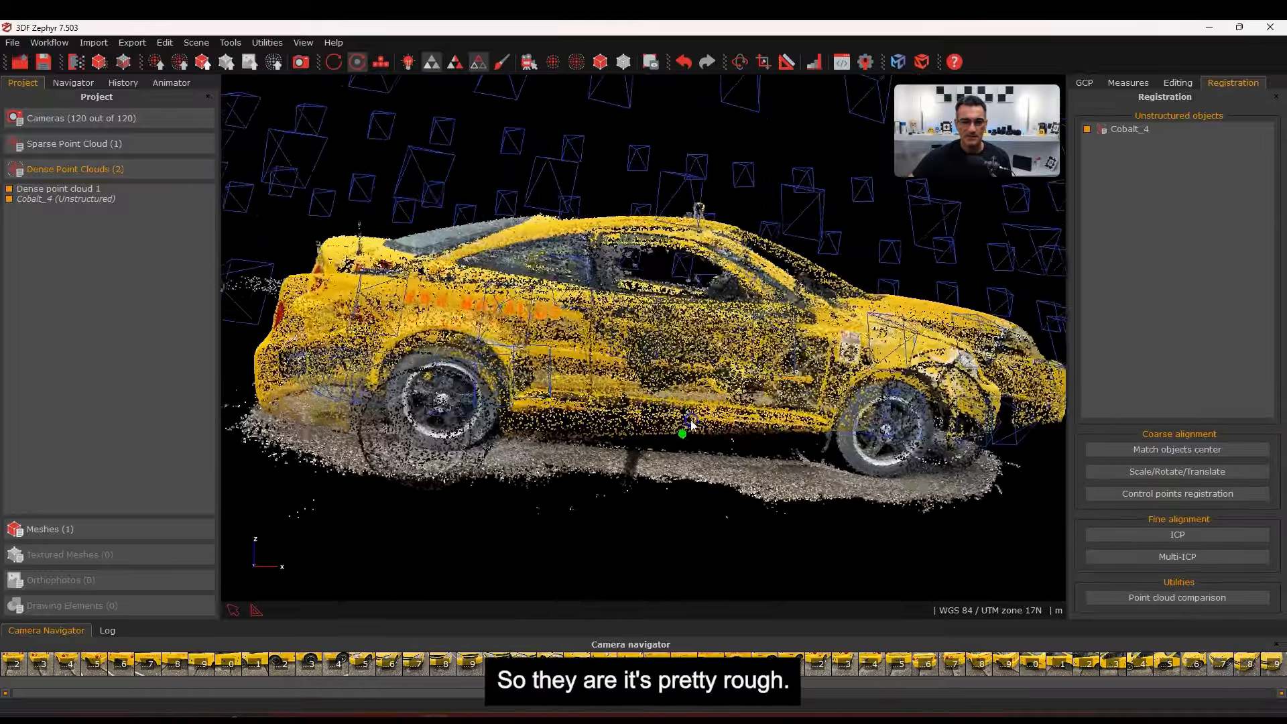
{"action": "left_click_drag", "start_coordinate": [690, 421], "coordinate": [641, 402]}
{"action": "scroll", "coordinate": [648, 383], "scroll_direction": "down", "scroll_amount": 5}
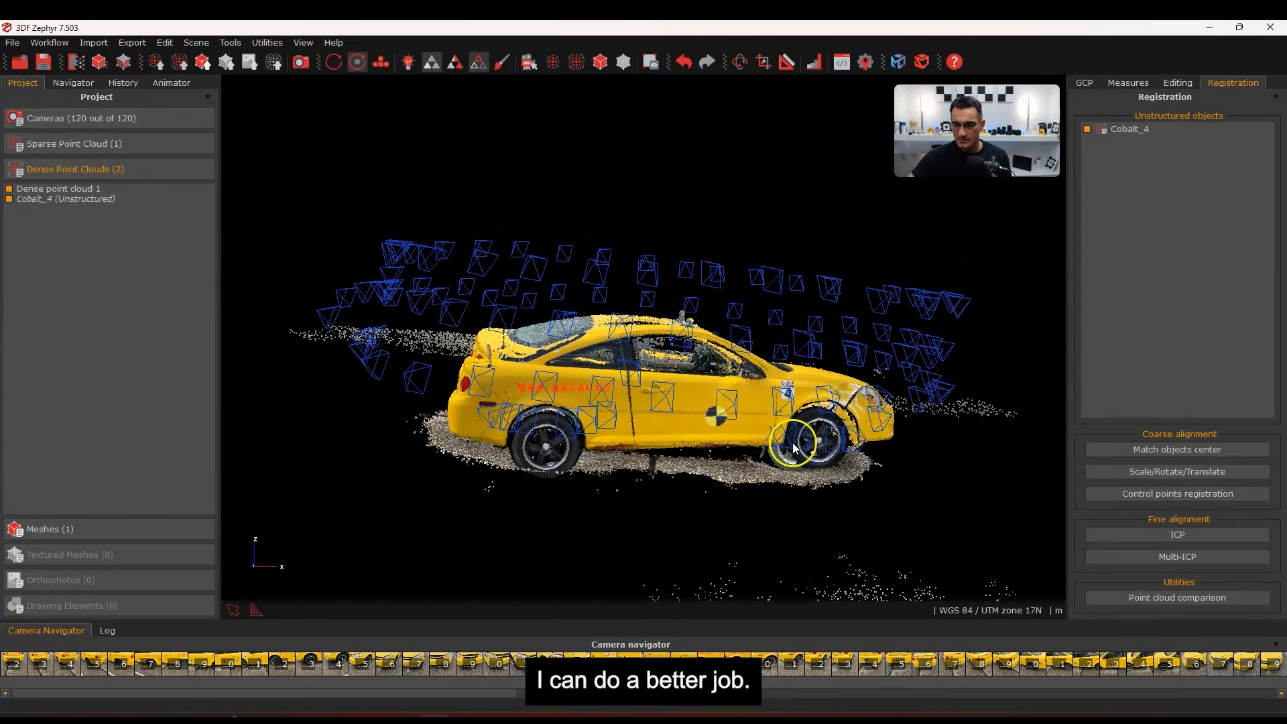
{"action": "left_click", "coordinate": [1158, 472]}
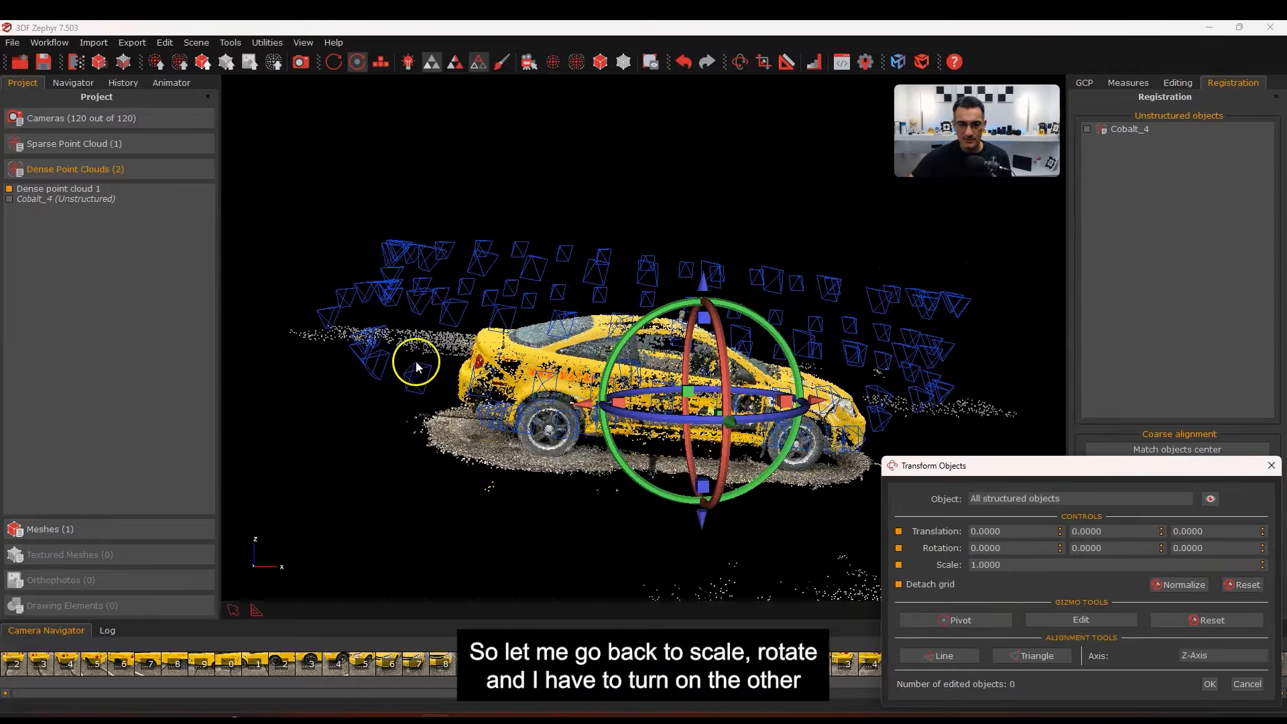
Show Cobalt_4 and tilt the car cloud to a -3.1319° Y rotation
{"action": "left_click", "coordinate": [9, 200]}
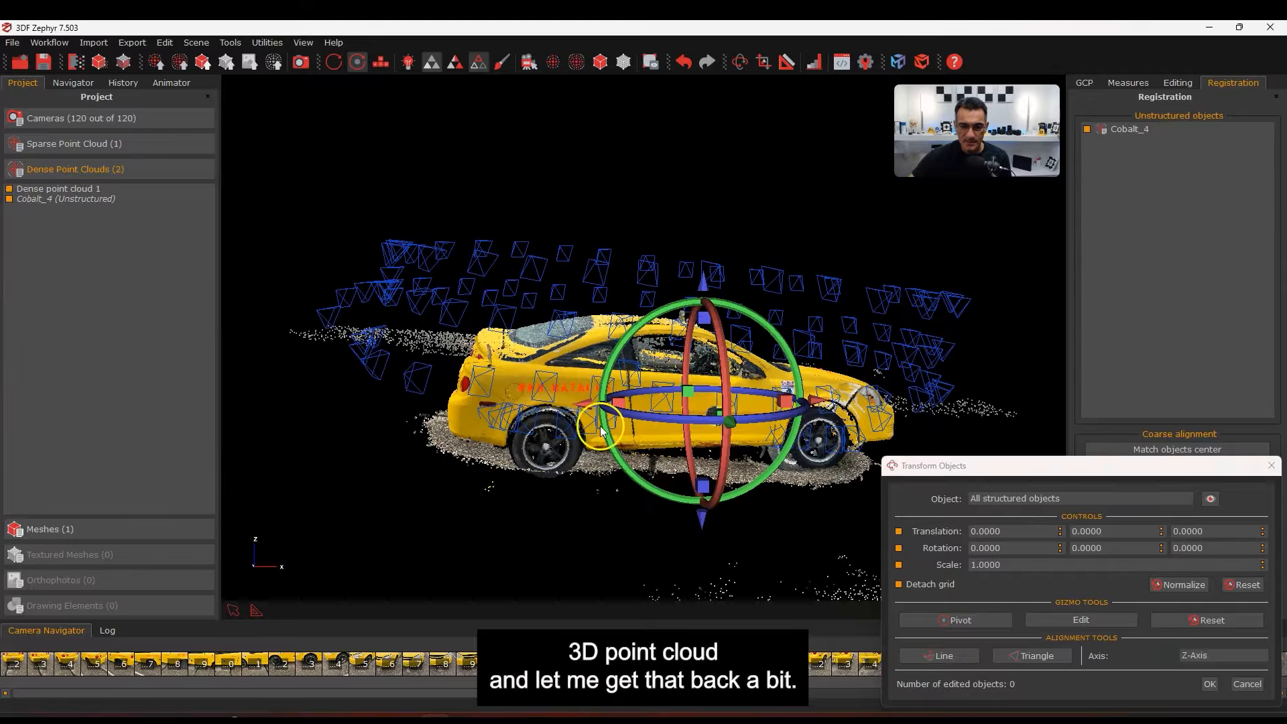
{"action": "left_click_drag", "start_coordinate": [587, 407], "coordinate": [582, 406]}
{"action": "left_click_drag", "start_coordinate": [633, 322], "coordinate": [635, 328]}
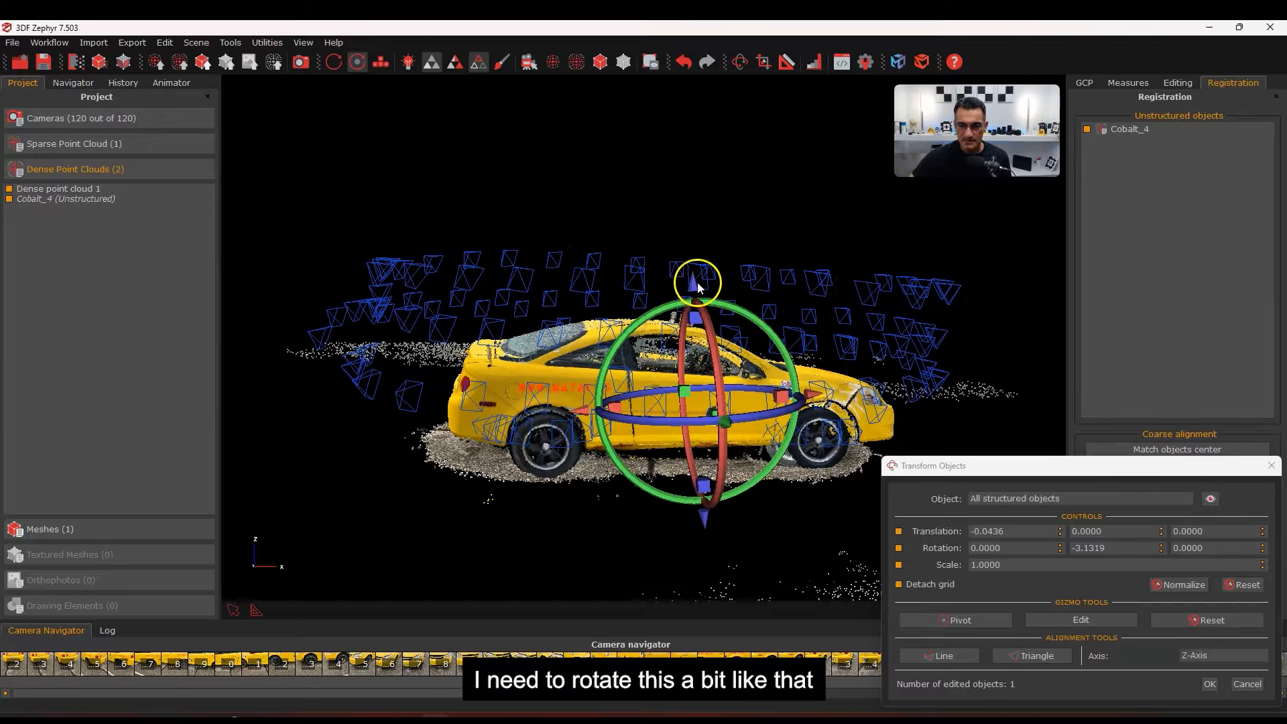
{"action": "left_click_drag", "start_coordinate": [697, 282], "coordinate": [707, 313]}
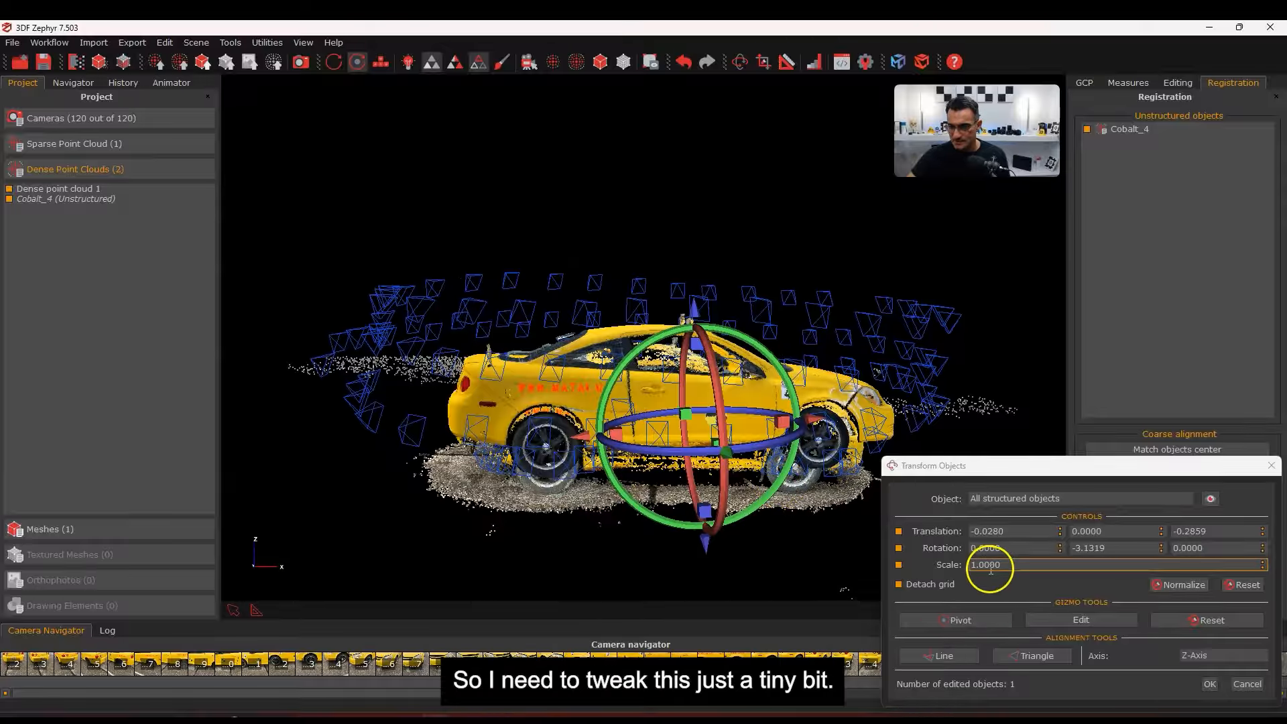
Enlarge the cloud to scale 1.0844 and shift it forward and up onto the scan
{"action": "left_click_drag", "start_coordinate": [704, 514], "coordinate": [706, 520]}
{"action": "right_click_drag", "start_coordinate": [706, 517], "coordinate": [706, 518]}
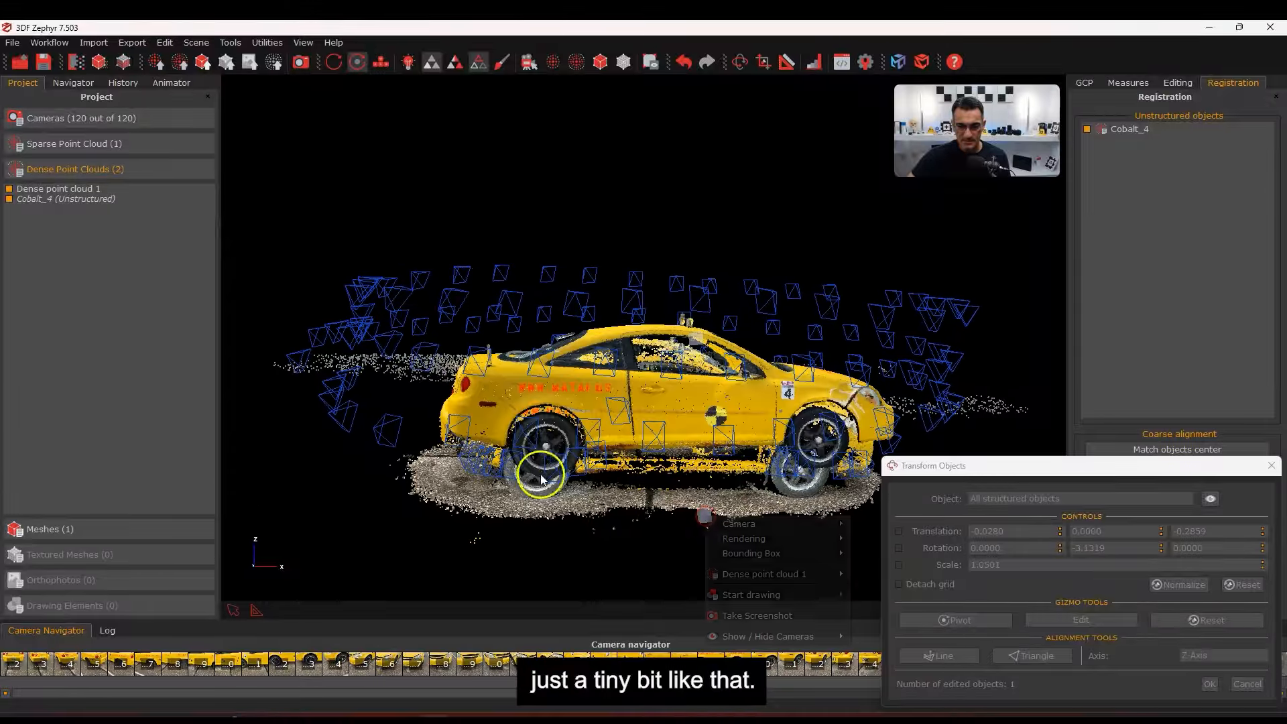
{"action": "left_click", "coordinate": [557, 515]}
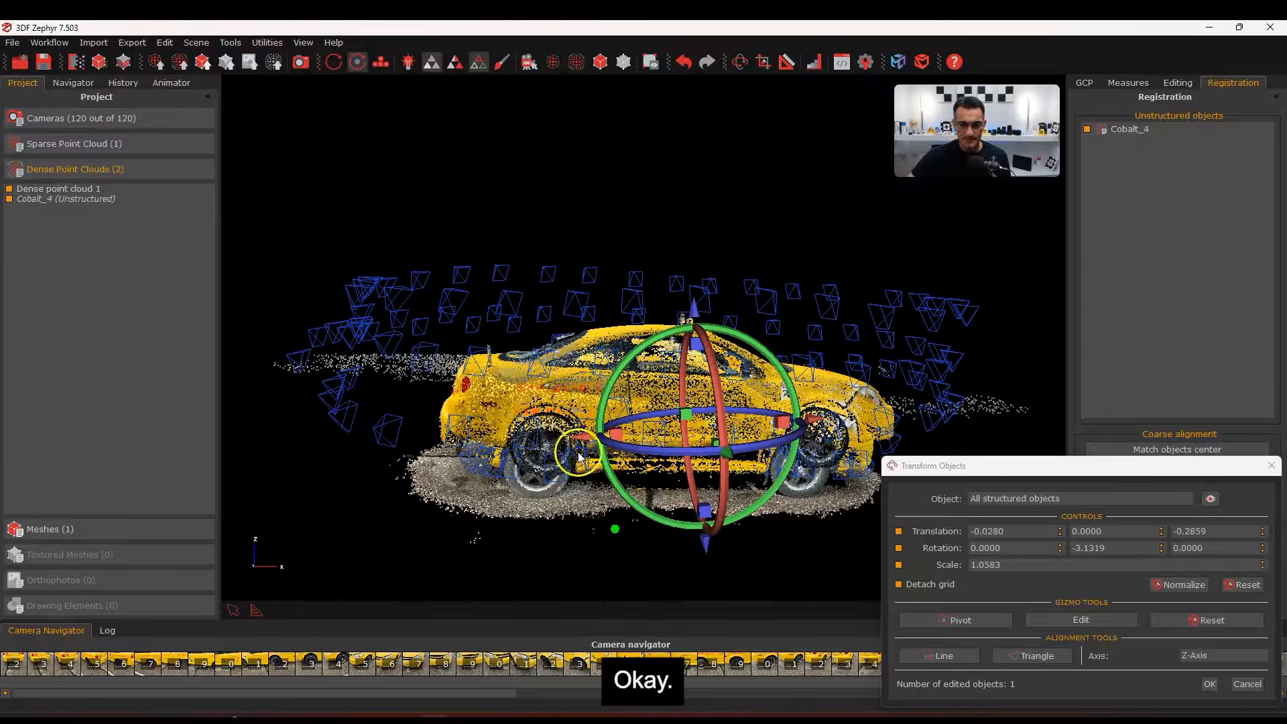
{"action": "left_click_drag", "start_coordinate": [584, 436], "coordinate": [593, 443]}
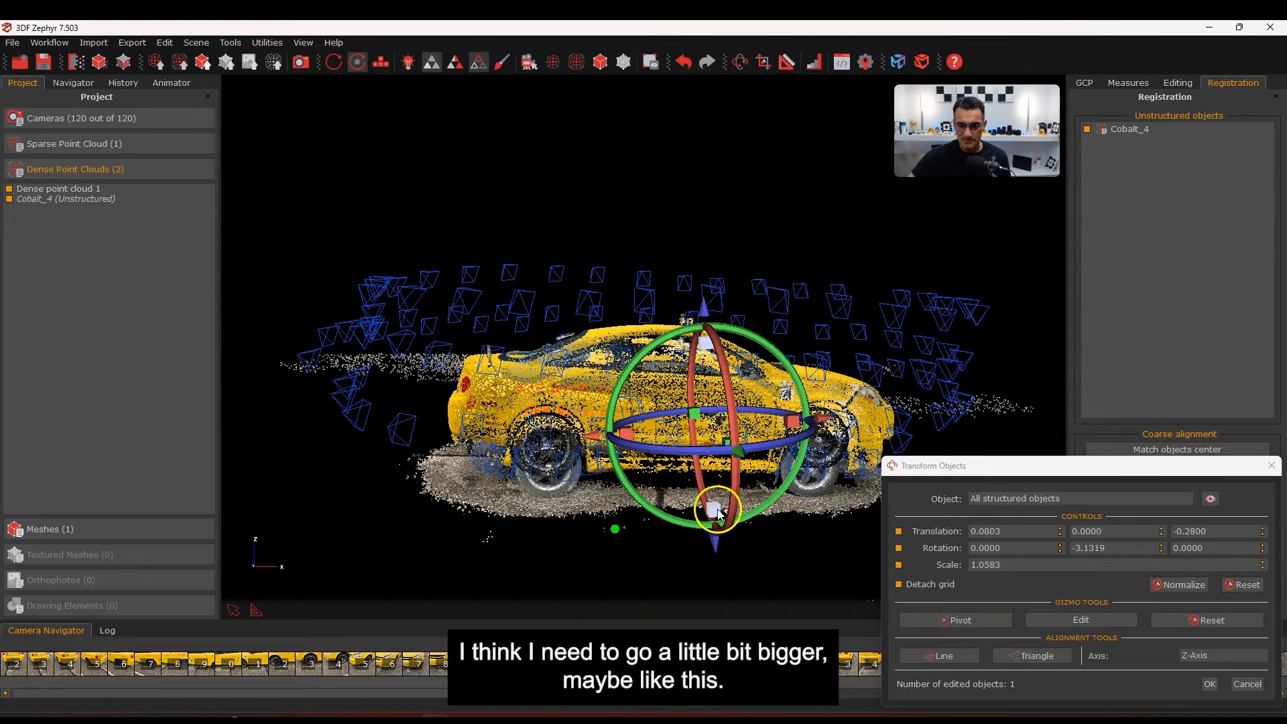
{"action": "left_click_drag", "start_coordinate": [717, 512], "coordinate": [711, 517]}
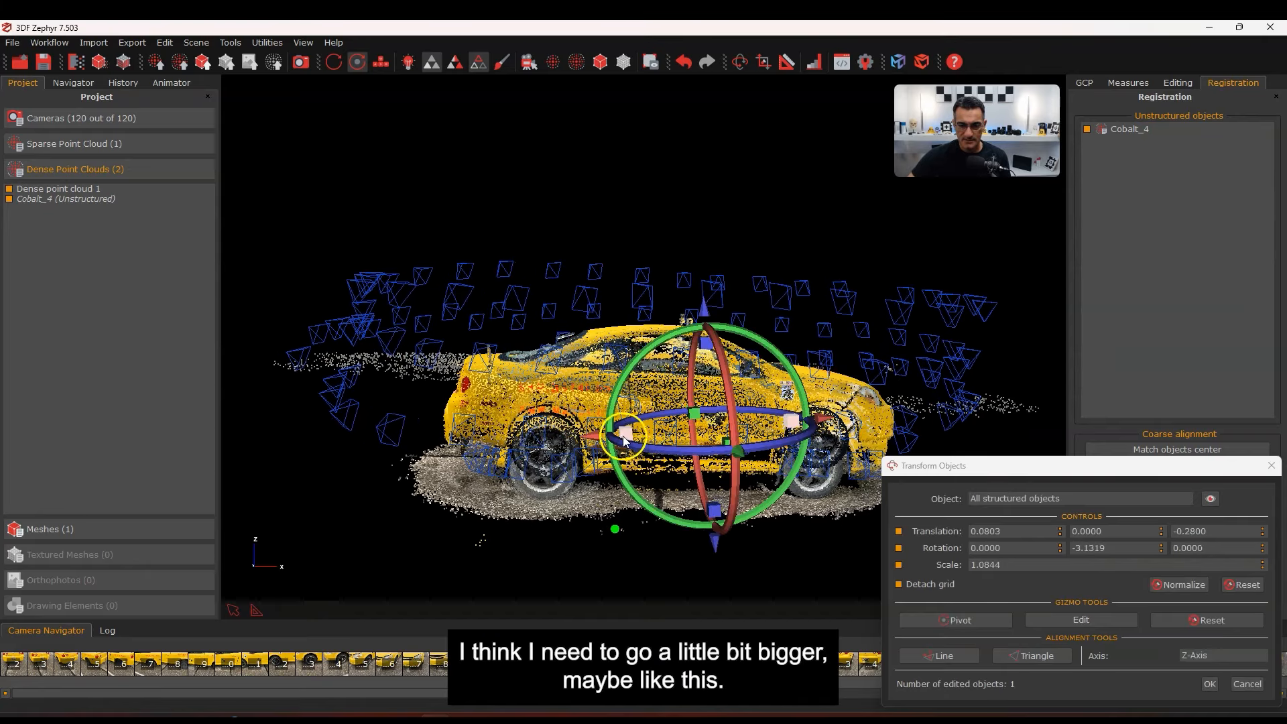
{"action": "left_click_drag", "start_coordinate": [697, 311], "coordinate": [725, 295]}
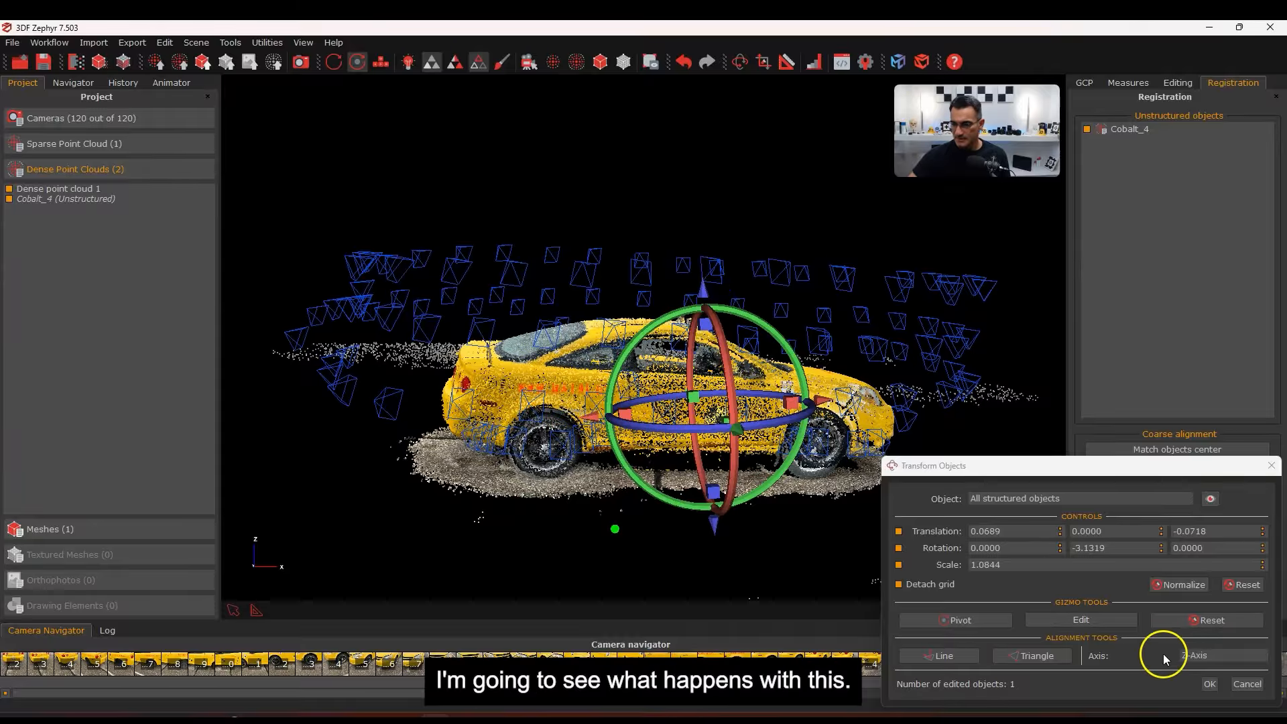
{"action": "left_click_drag", "start_coordinate": [1094, 473], "coordinate": [1057, 316]}
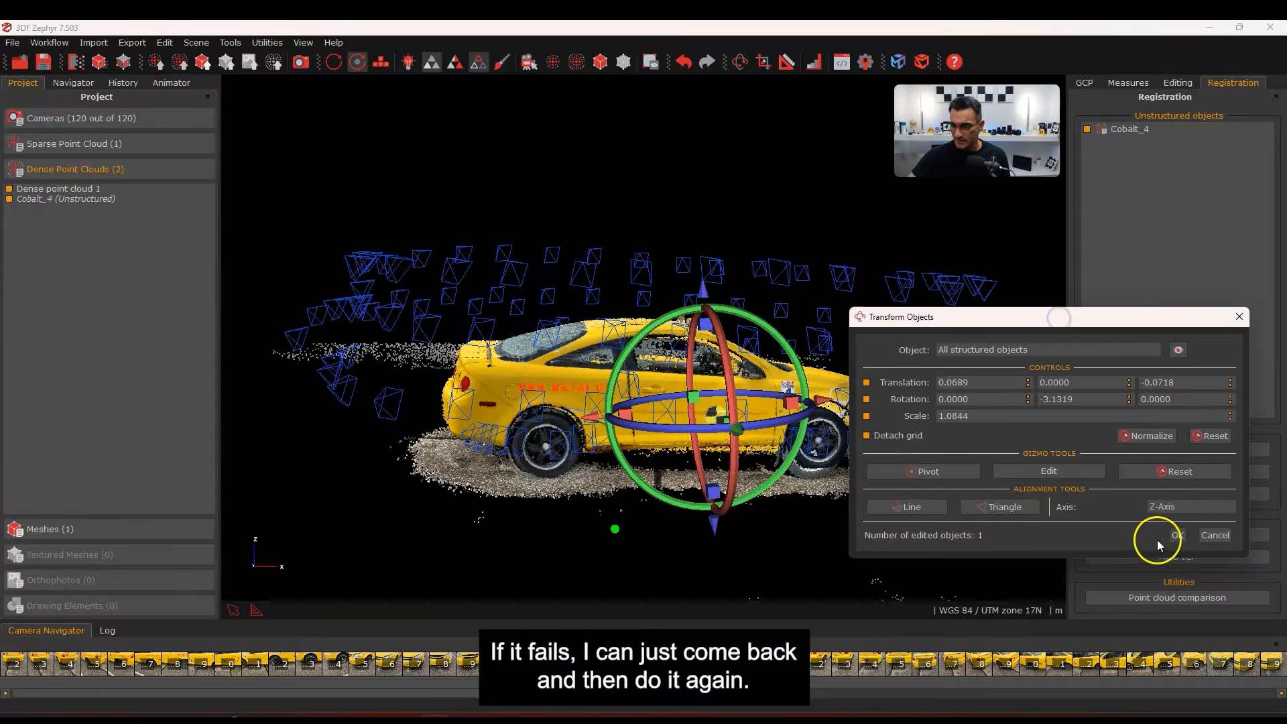
Apply the refined transform, hide camera positions, inspect the overlap, and launch ICP fine alignment
{"action": "left_click", "coordinate": [1173, 530]}
{"action": "left_click_drag", "start_coordinate": [694, 466], "coordinate": [733, 232]}
{"action": "scroll", "coordinate": [617, 177], "scroll_direction": "up", "scroll_amount": 1}
{"action": "left_click", "coordinate": [529, 62]}
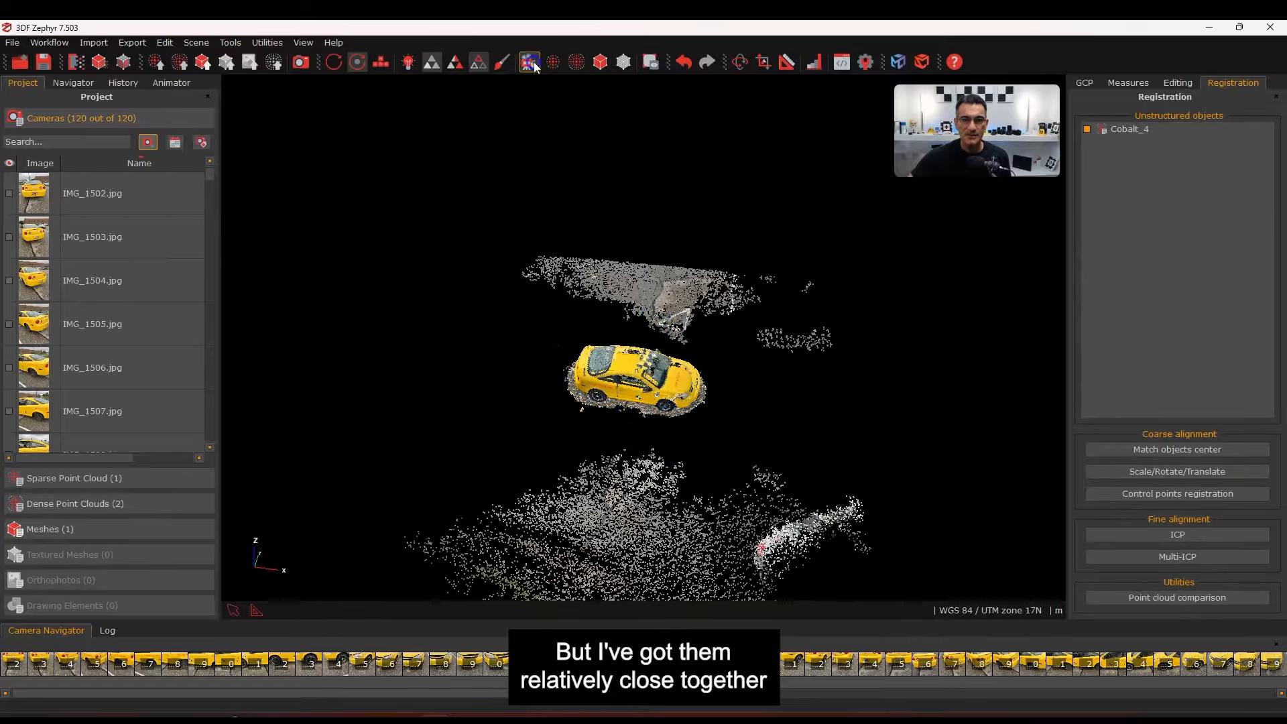
{"action": "scroll", "coordinate": [606, 365], "scroll_direction": "up", "scroll_amount": 4}
{"action": "middle_click_drag", "start_coordinate": [613, 449], "coordinate": [698, 246]}
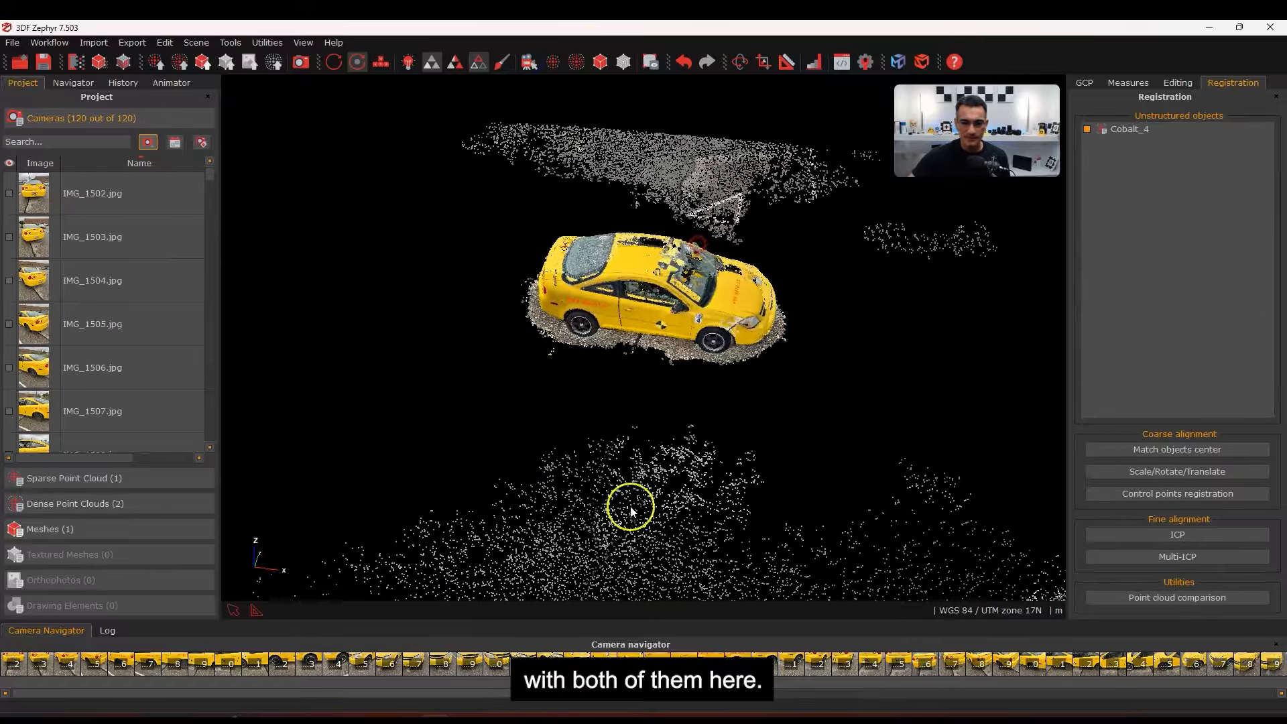
{"action": "scroll", "coordinate": [686, 218], "scroll_direction": "up", "scroll_amount": 5}
{"action": "left_click_drag", "start_coordinate": [662, 296], "coordinate": [690, 333]}
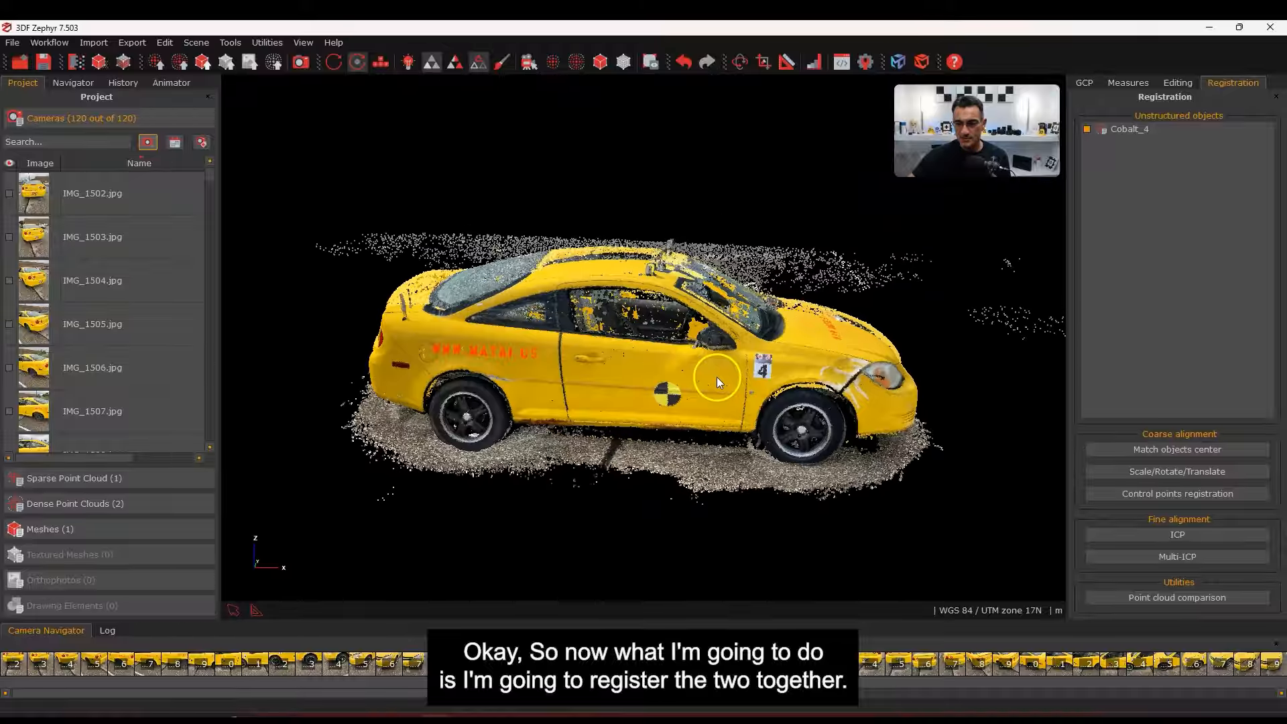
{"action": "left_click", "coordinate": [1168, 535]}
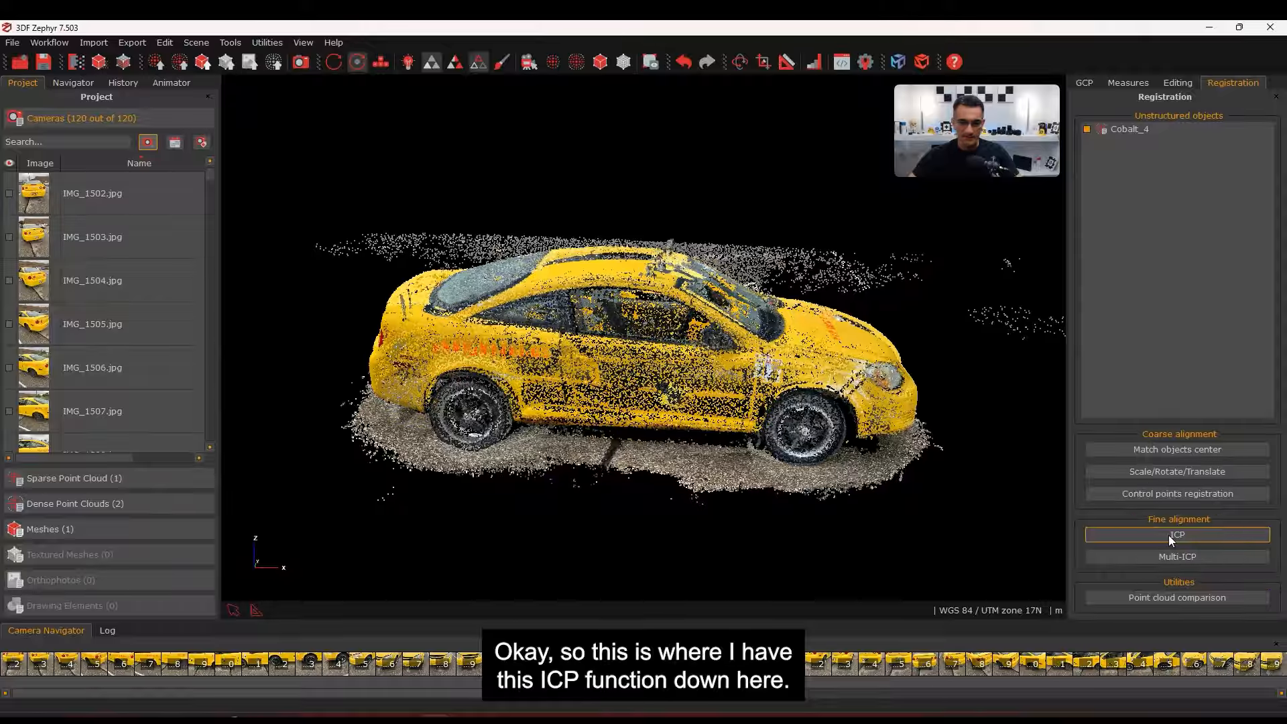
Advance the ICP wizard to Run, using automatic point removal instead of max-distance removal
{"action": "left_click", "coordinate": [450, 543]}
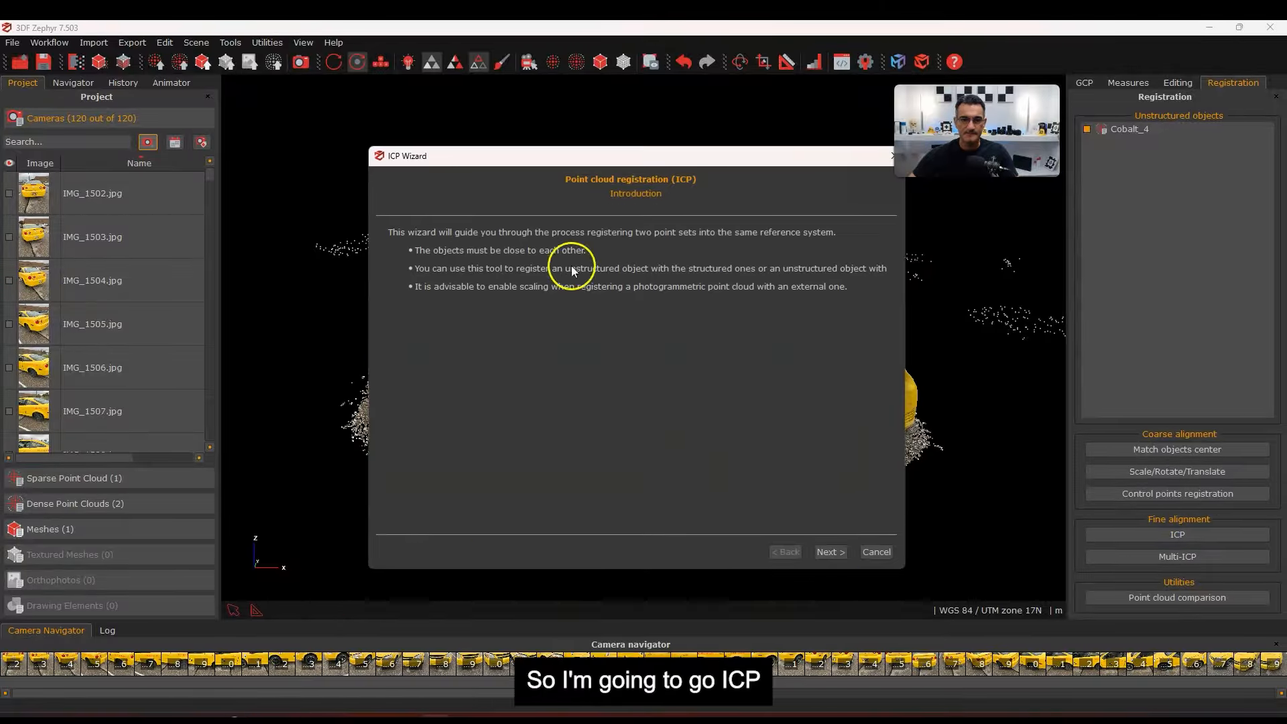
{"action": "left_click", "coordinate": [831, 552]}
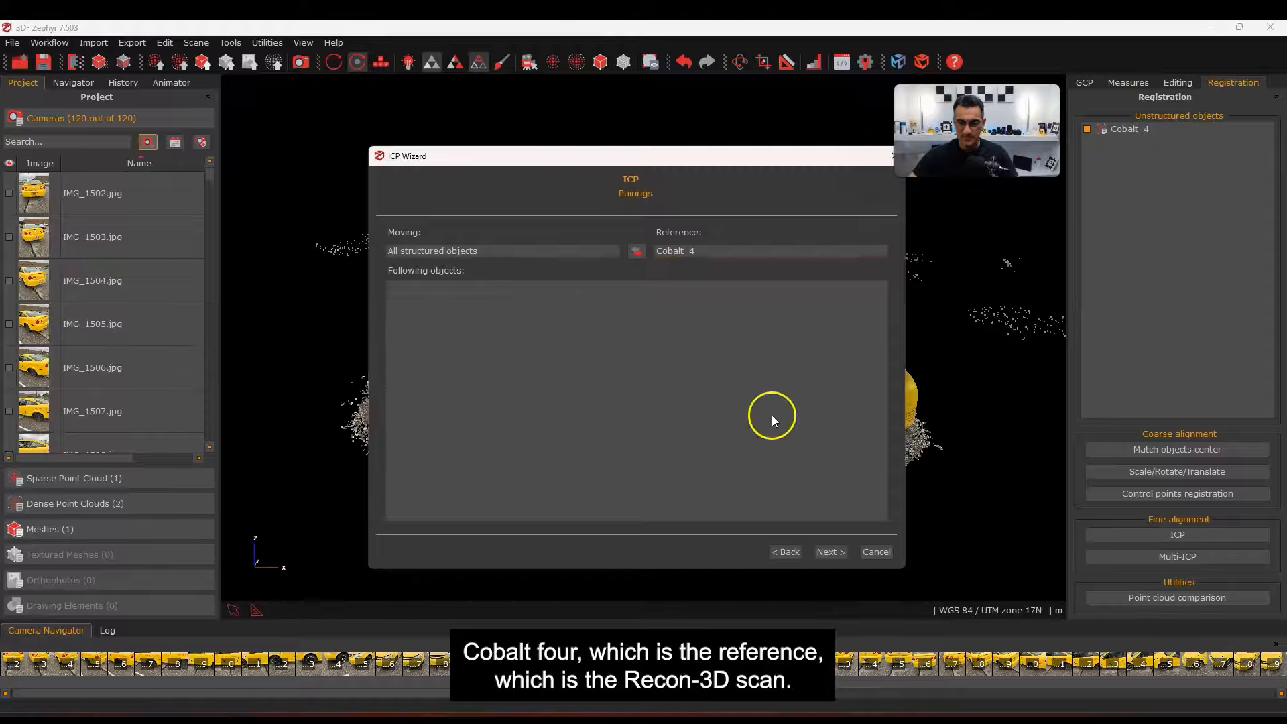
{"action": "left_click", "coordinate": [832, 553]}
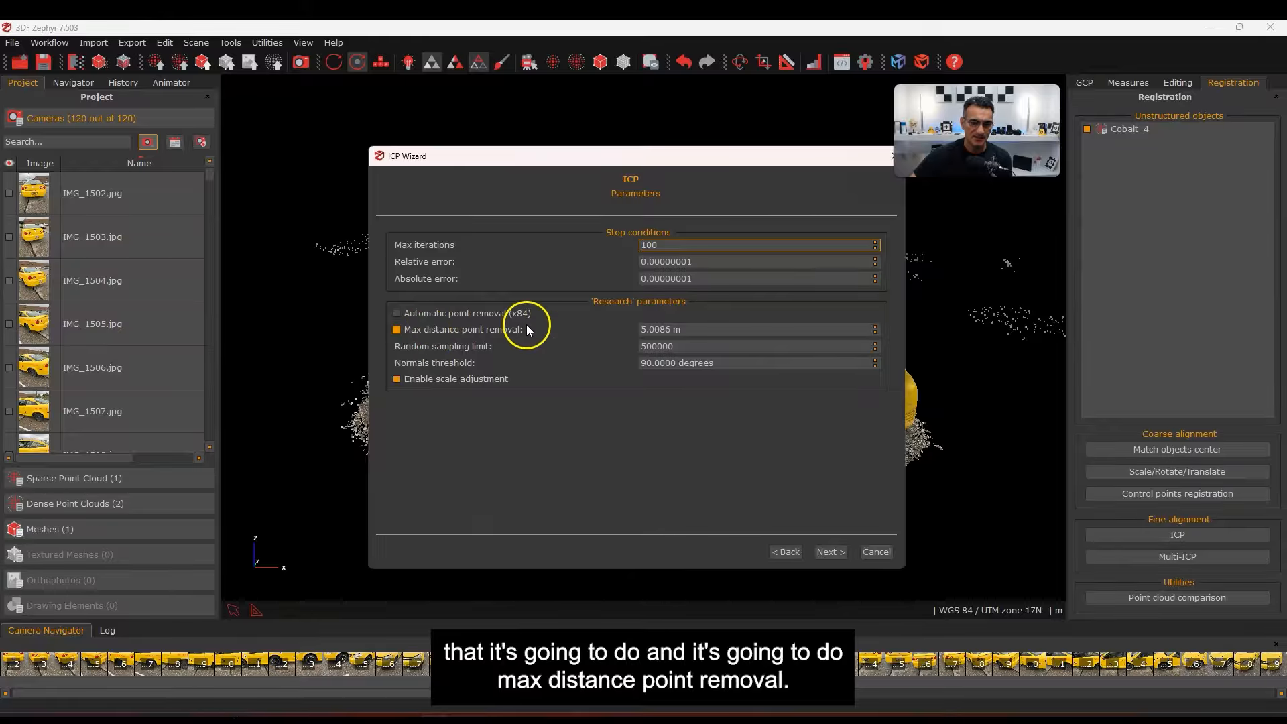
{"action": "left_click", "coordinate": [397, 313]}
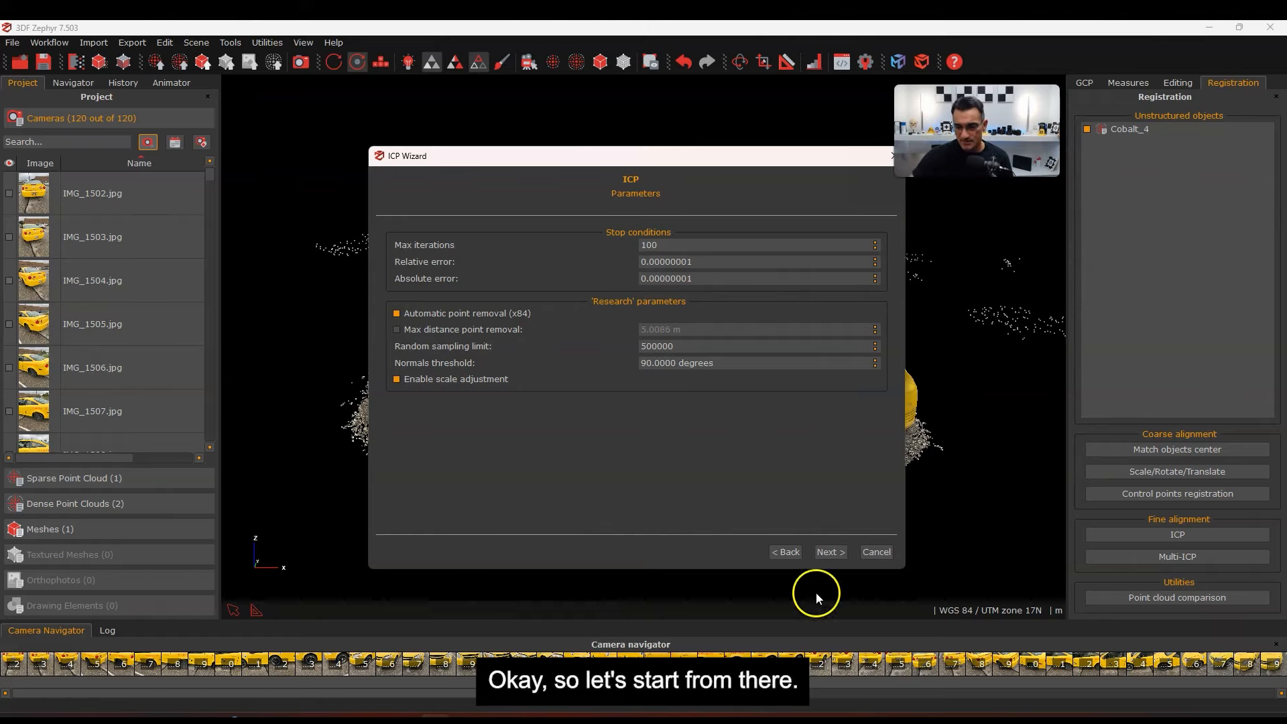
{"action": "left_click", "coordinate": [830, 552]}
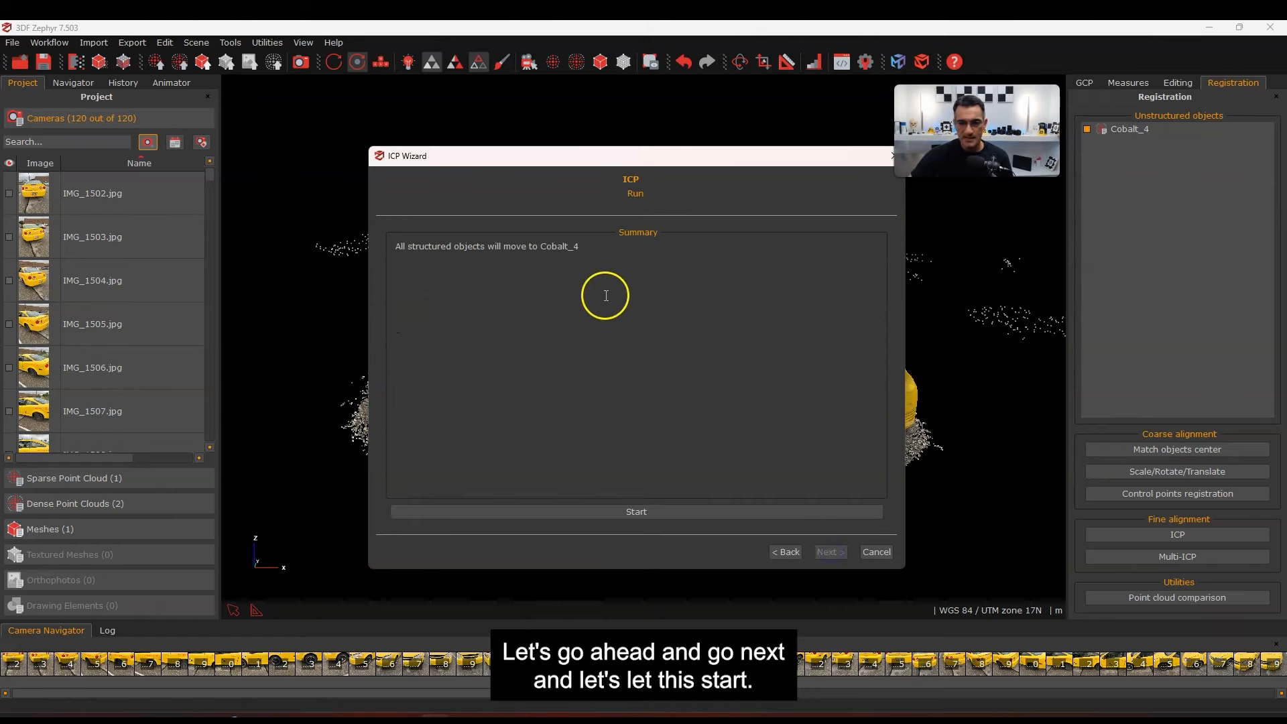
Run ICP to Cobalt_4 (0.051731 m error) and inspect the still-misaligned car clouds
{"action": "left_click", "coordinate": [625, 514]}
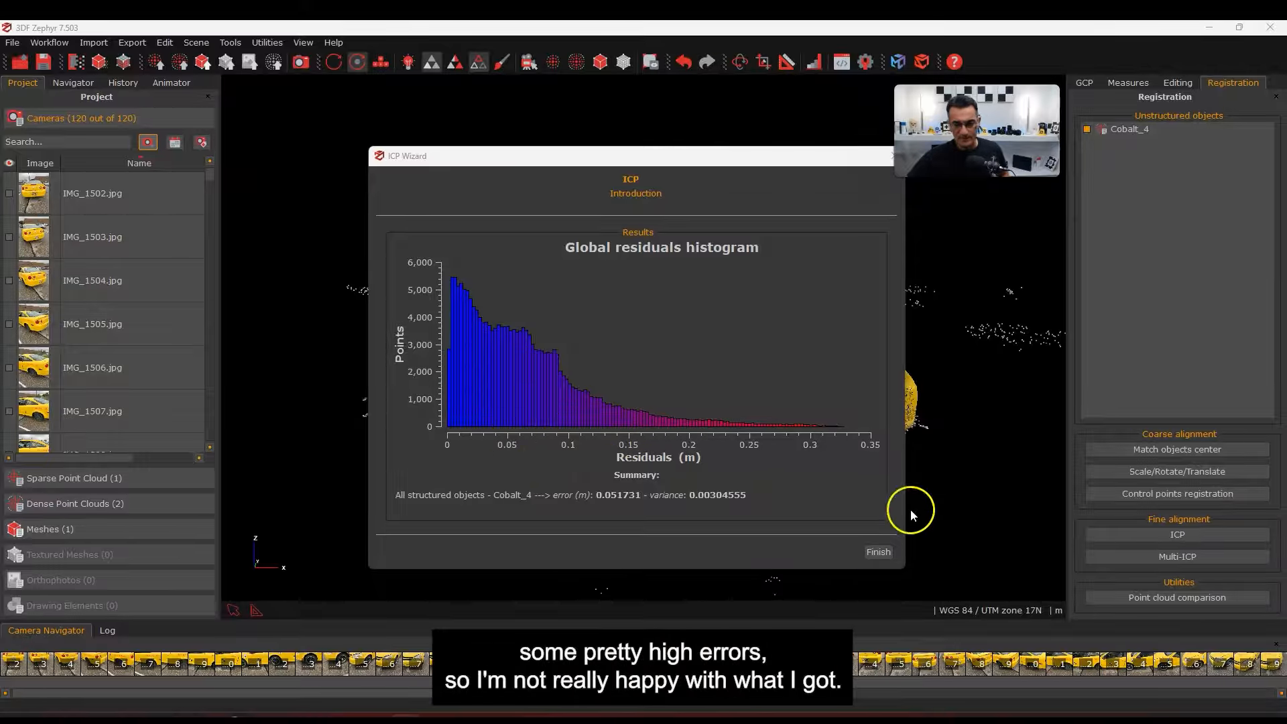
{"action": "left_click", "coordinate": [875, 551]}
{"action": "left_click_drag", "start_coordinate": [658, 376], "coordinate": [658, 346]}
{"action": "scroll", "coordinate": [621, 243], "scroll_direction": "up", "scroll_amount": 5}
{"action": "scroll", "coordinate": [612, 251], "scroll_direction": "up", "scroll_amount": 5}
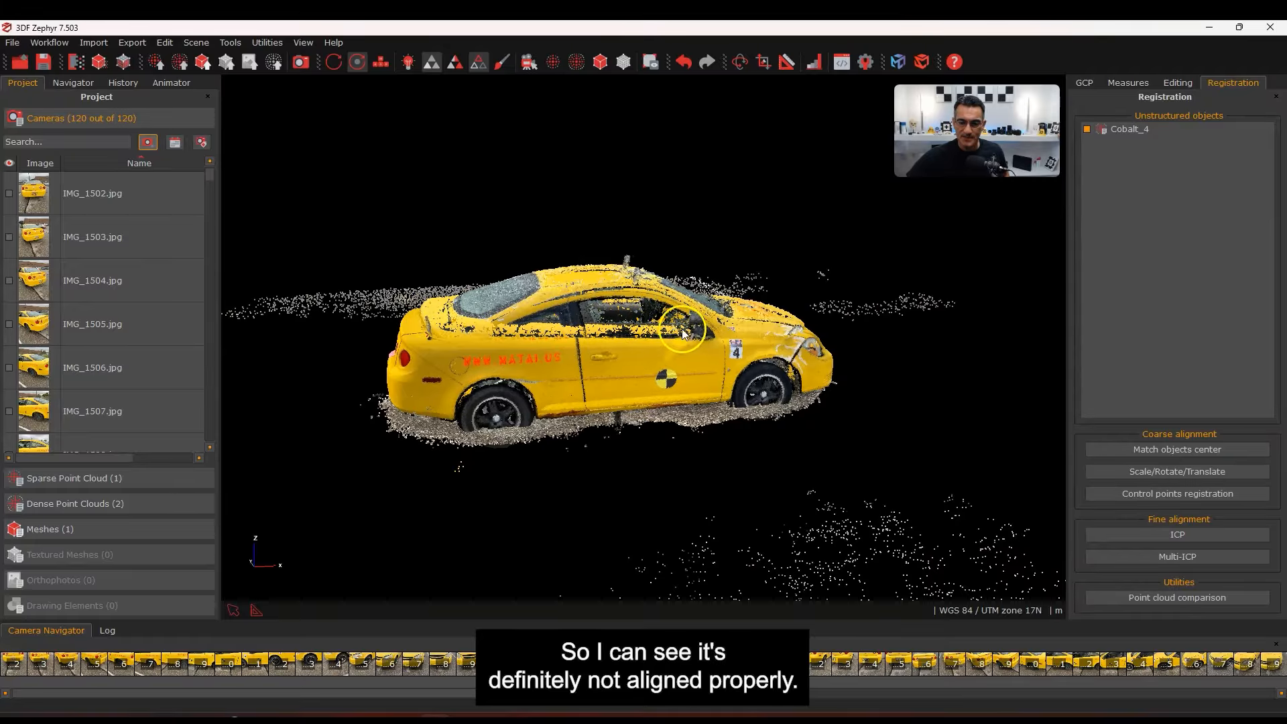
Show Cobalt_4 beside the car cloud and slide the photogrammetry cloud sideways along Y
{"action": "left_click", "coordinate": [1152, 471]}
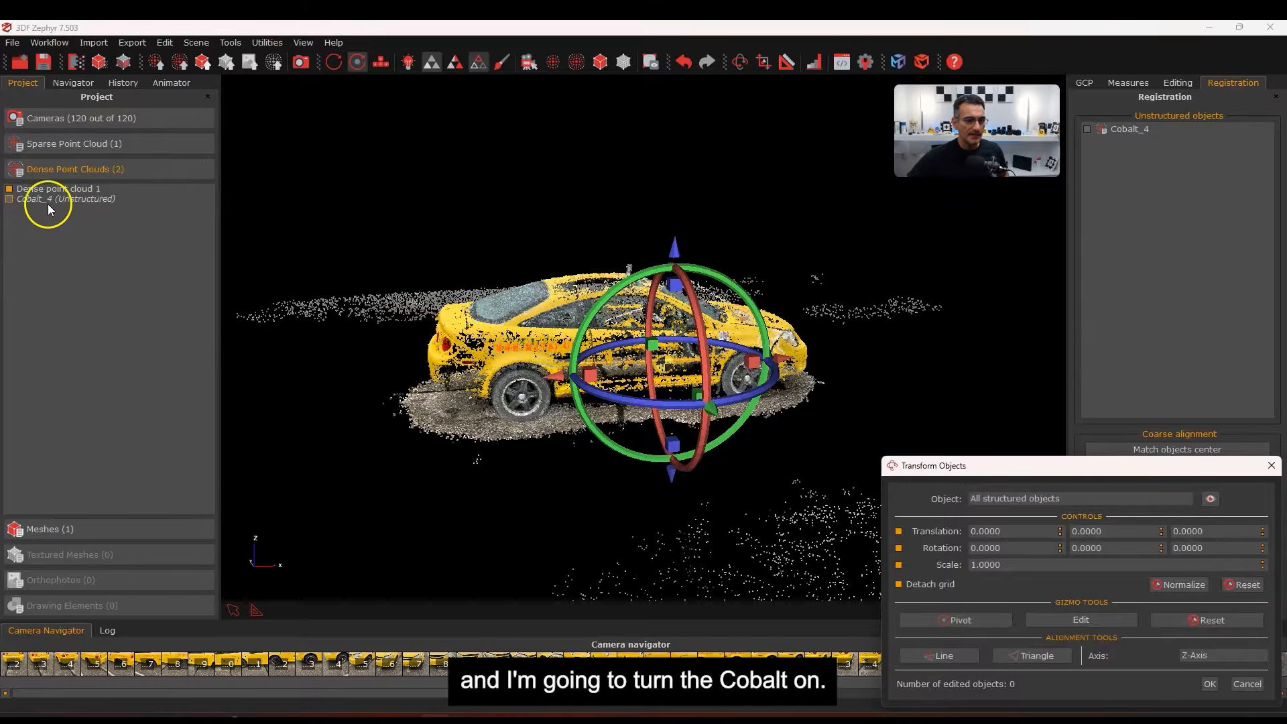
{"action": "left_click", "coordinate": [9, 199]}
{"action": "left_click_drag", "start_coordinate": [655, 242], "coordinate": [627, 398]}
{"action": "left_click_drag", "start_coordinate": [673, 465], "coordinate": [637, 325]}
{"action": "middle_click_drag", "start_coordinate": [618, 333], "coordinate": [629, 355]}
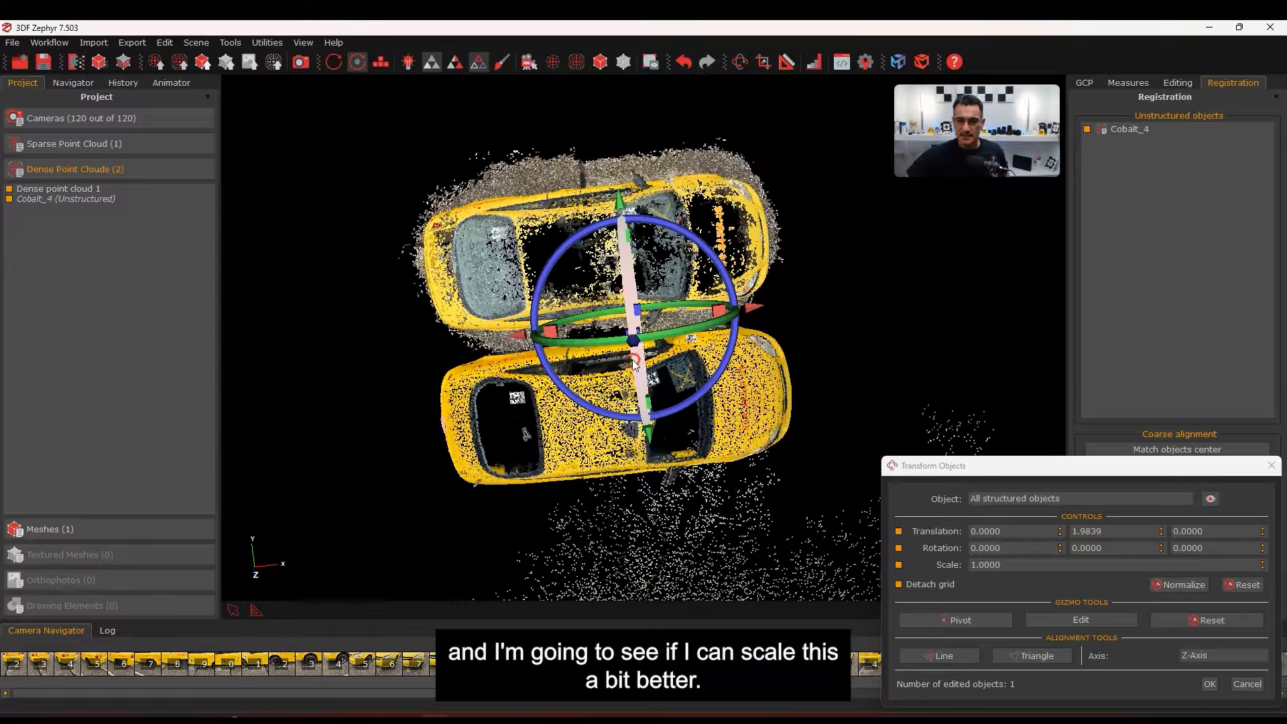
{"action": "left_click_drag", "start_coordinate": [402, 350], "coordinate": [397, 327]}
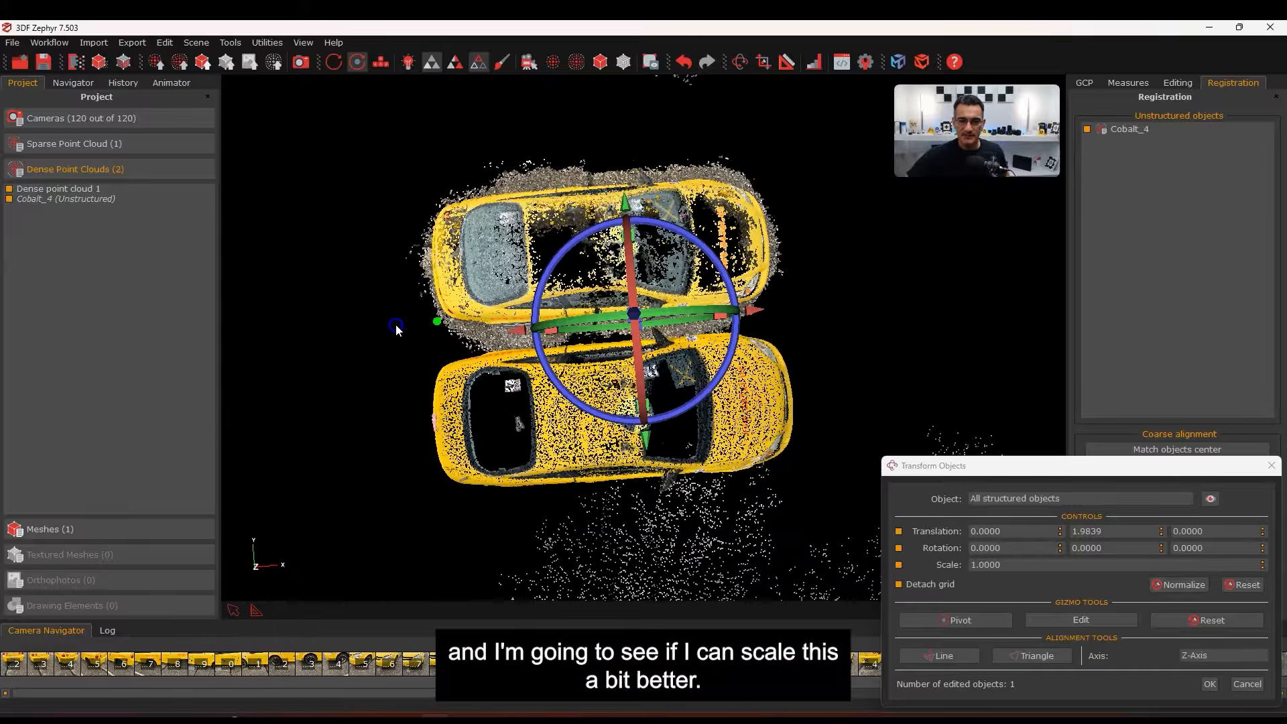
{"action": "left_click_drag", "start_coordinate": [1051, 471], "coordinate": [1004, 304]}
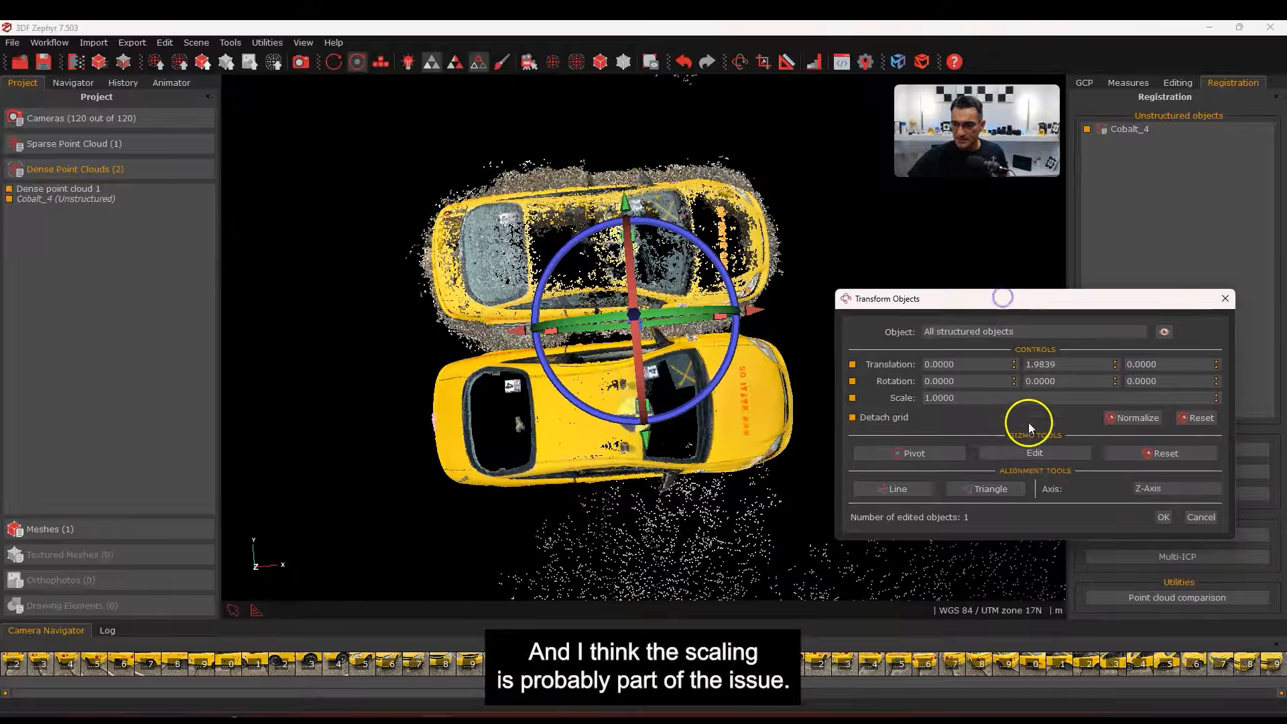
Rework the scale field, trying 1.1 and 1.0 before entering new decimals
{"action": "left_click", "coordinate": [1217, 394]}
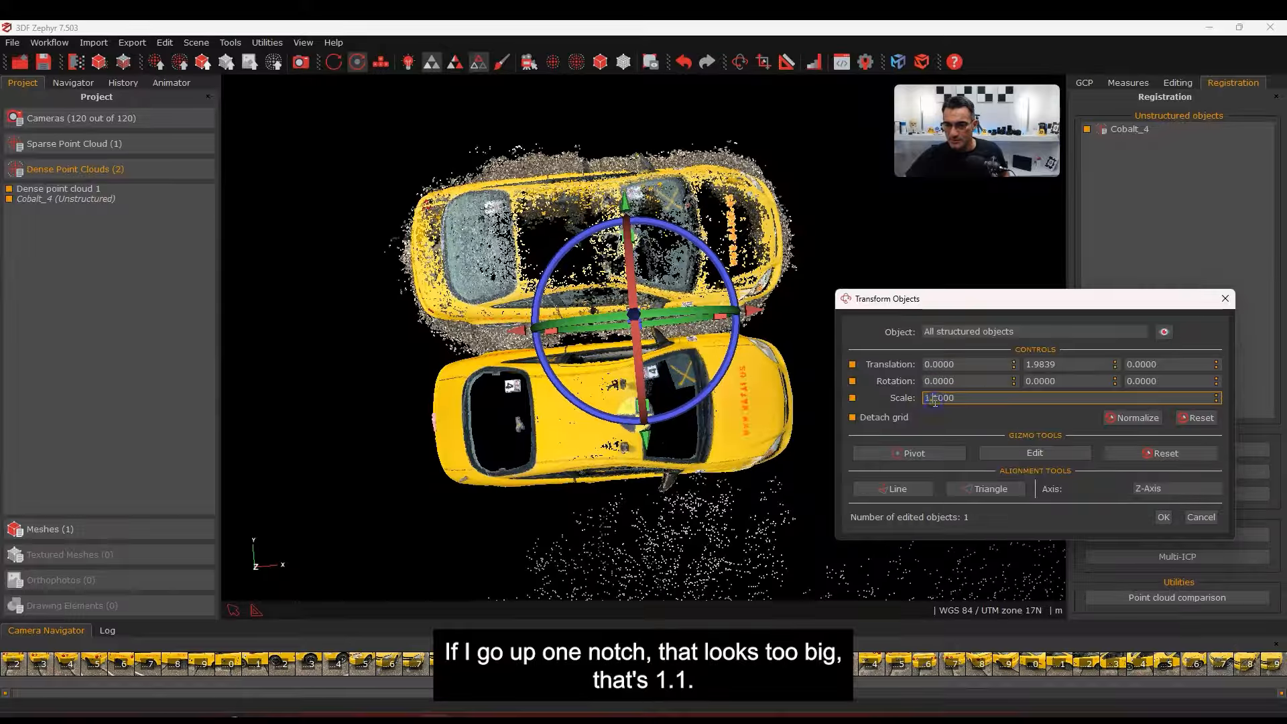
{"action": "left_click_drag", "start_coordinate": [926, 400], "coordinate": [989, 397]}
{"action": "type", "text": "0"}
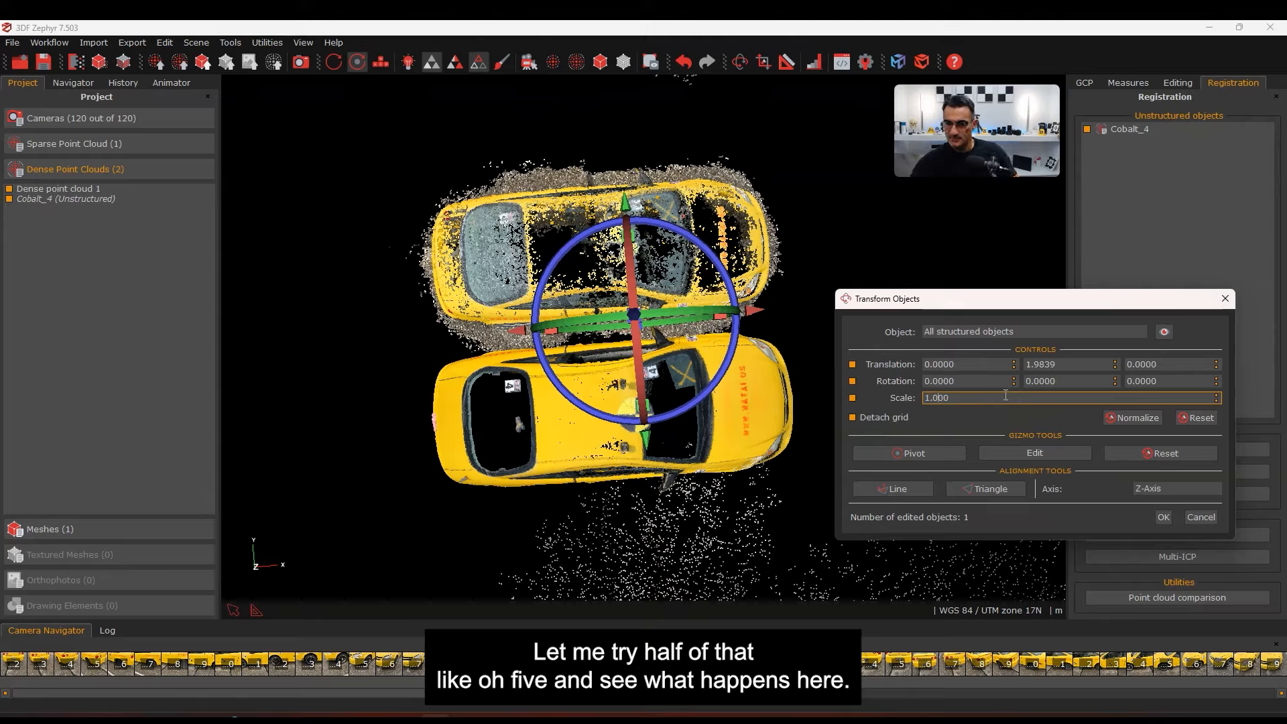
{"action": "key", "text": "Tab"}
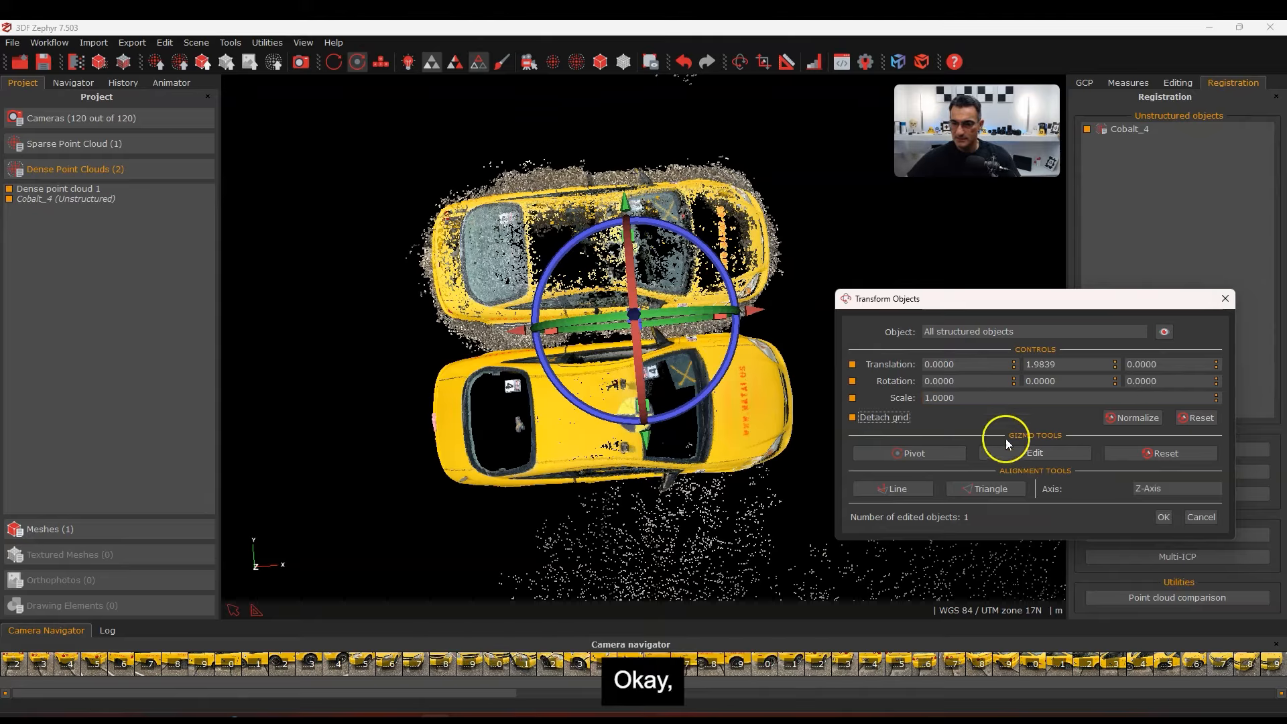
{"action": "left_click_drag", "start_coordinate": [933, 397], "coordinate": [1010, 396]}
{"action": "type", "text": "05"}
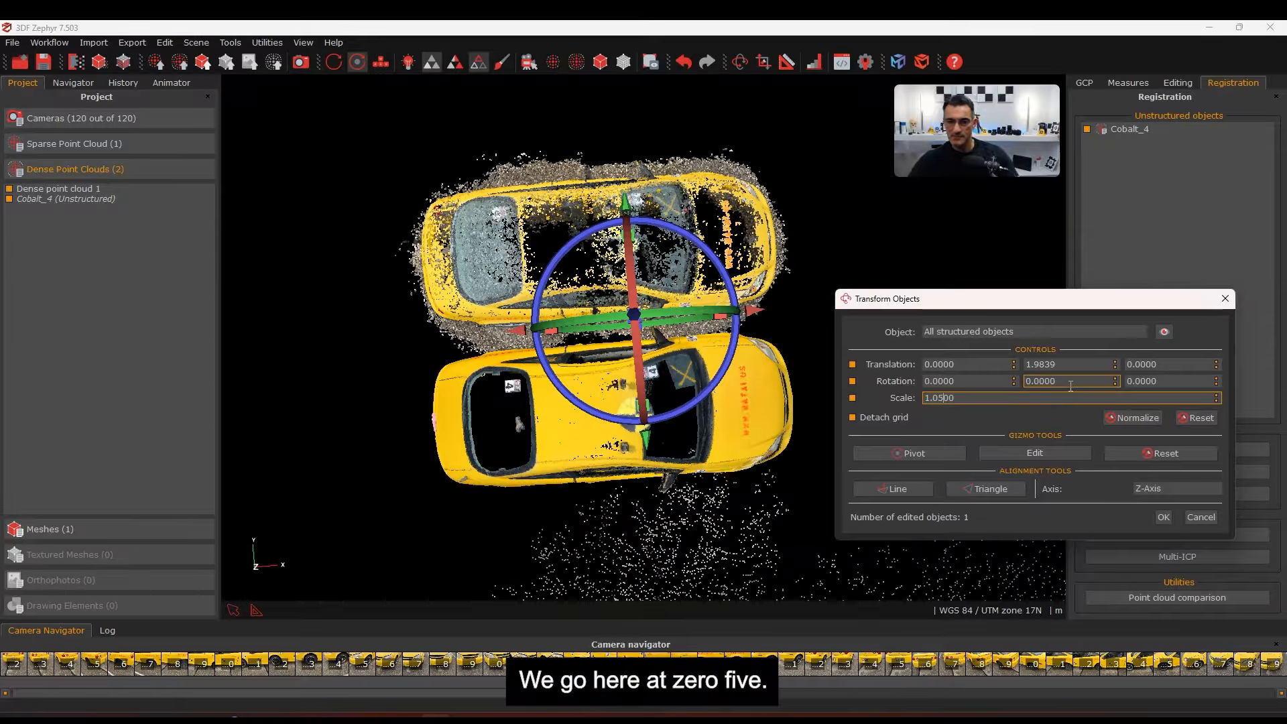
Lower the car cloud onto the scan and shift it along X to line up the back
{"action": "left_click_drag", "start_coordinate": [639, 469], "coordinate": [660, 607]}
{"action": "left_click_drag", "start_coordinate": [497, 526], "coordinate": [520, 322]}
{"action": "scroll", "coordinate": [540, 421], "scroll_direction": "up", "scroll_amount": 3}
{"action": "middle_click_drag", "start_coordinate": [610, 445], "coordinate": [509, 396]}
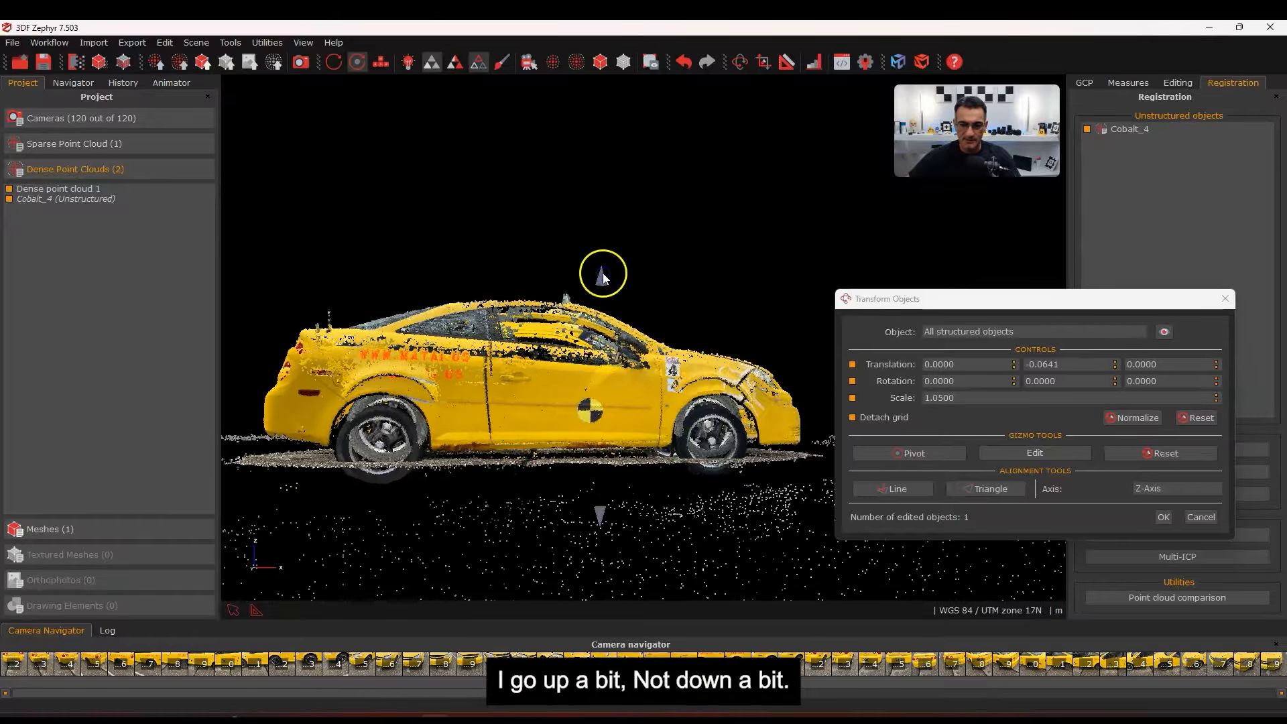
{"action": "left_click_drag", "start_coordinate": [601, 273], "coordinate": [609, 295]}
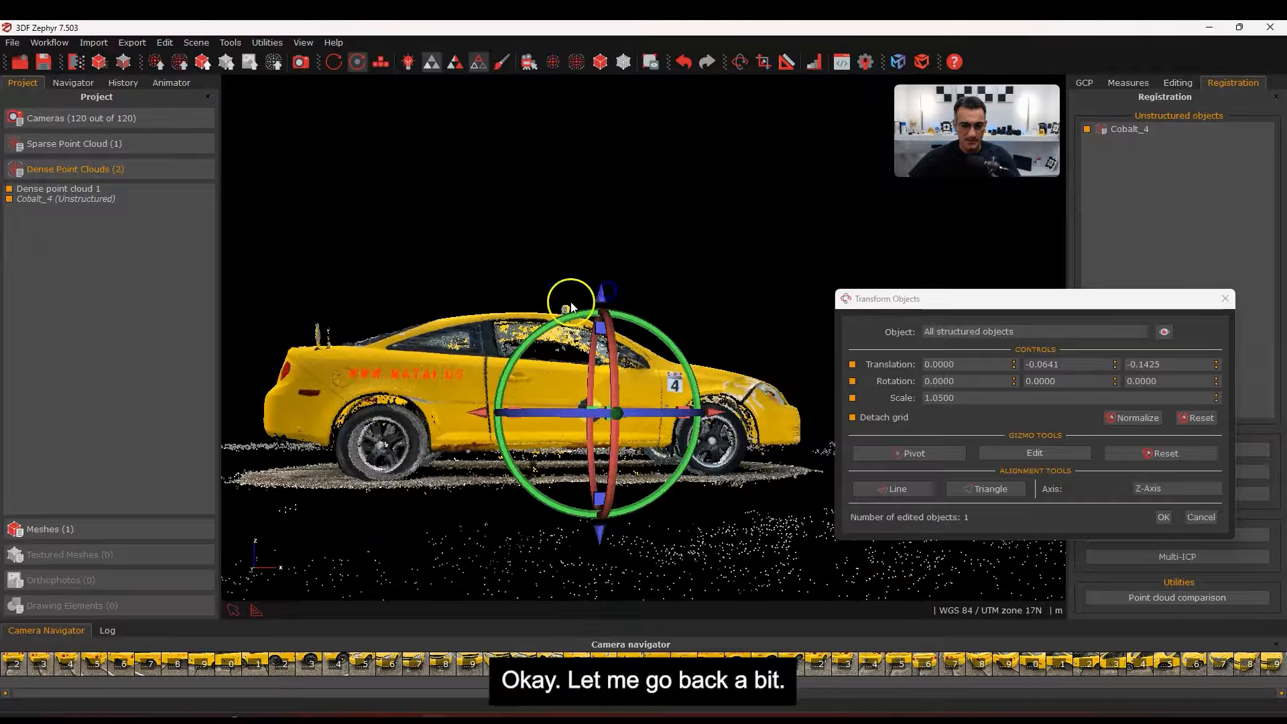
{"action": "left_click_drag", "start_coordinate": [483, 413], "coordinate": [476, 413]}
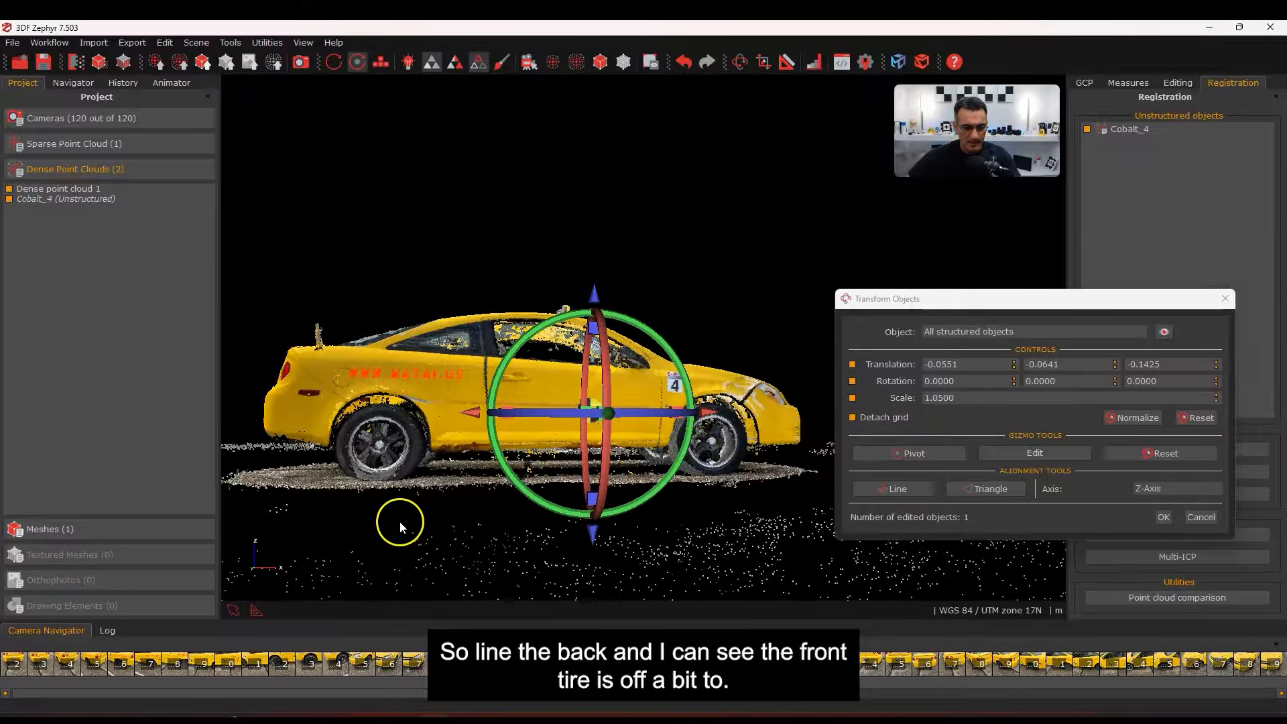
Enlarge the car cloud to about 1.09 scale and nudge it along X to match the front tyre
{"action": "left_click_drag", "start_coordinate": [405, 521], "coordinate": [424, 550]}
{"action": "scroll", "coordinate": [439, 456], "scroll_direction": "down", "scroll_amount": 3}
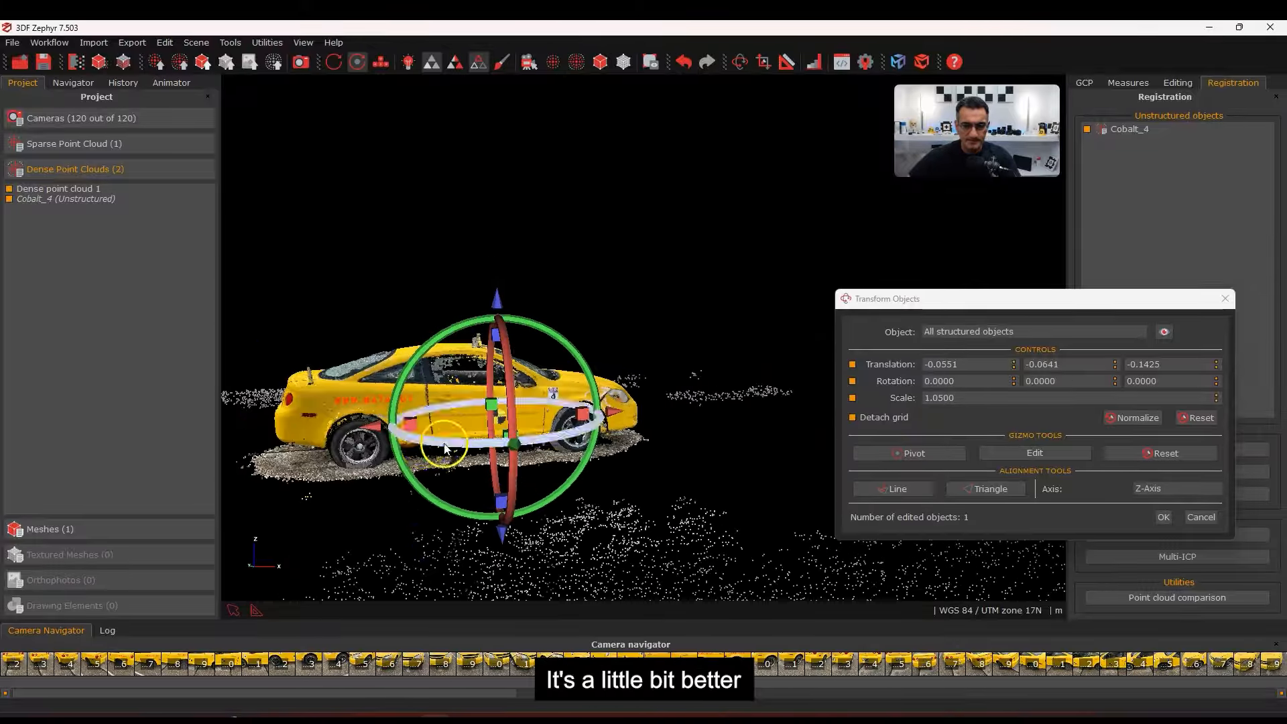
{"action": "scroll", "coordinate": [613, 464], "scroll_direction": "up", "scroll_amount": 5}
{"action": "scroll", "coordinate": [584, 481], "scroll_direction": "down", "scroll_amount": 2}
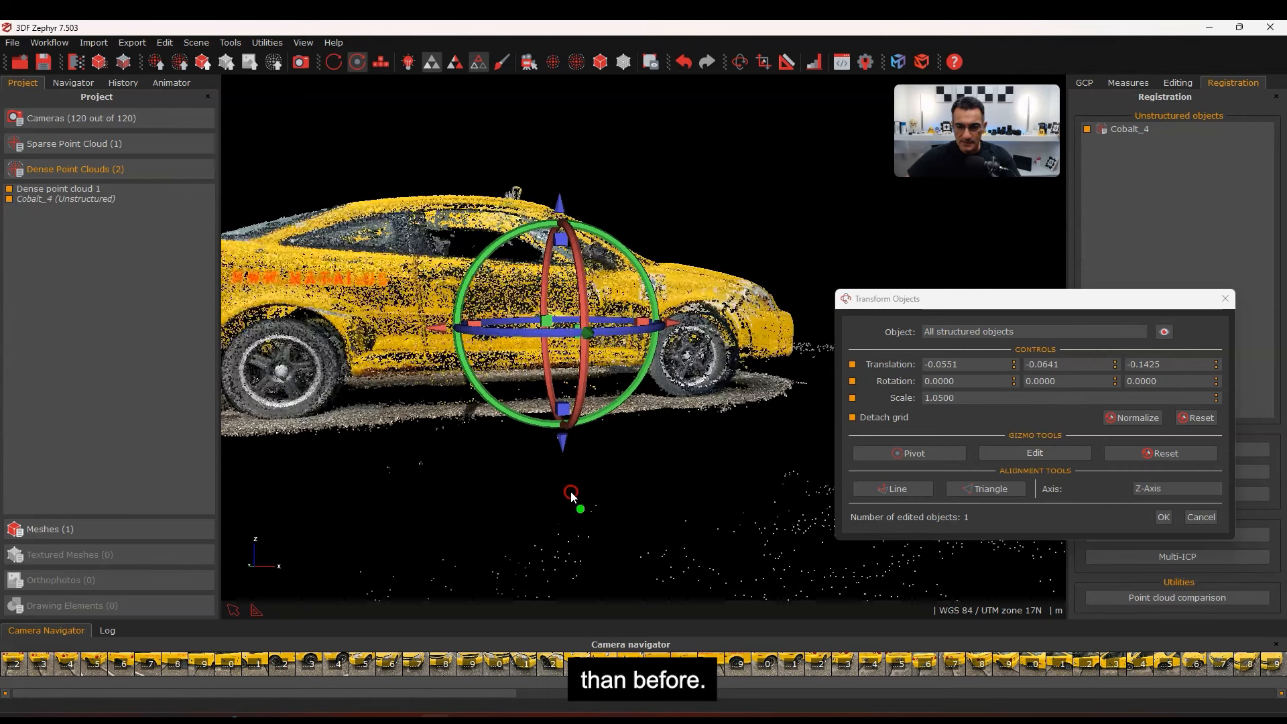
{"action": "left_click_drag", "start_coordinate": [563, 411], "coordinate": [569, 410]}
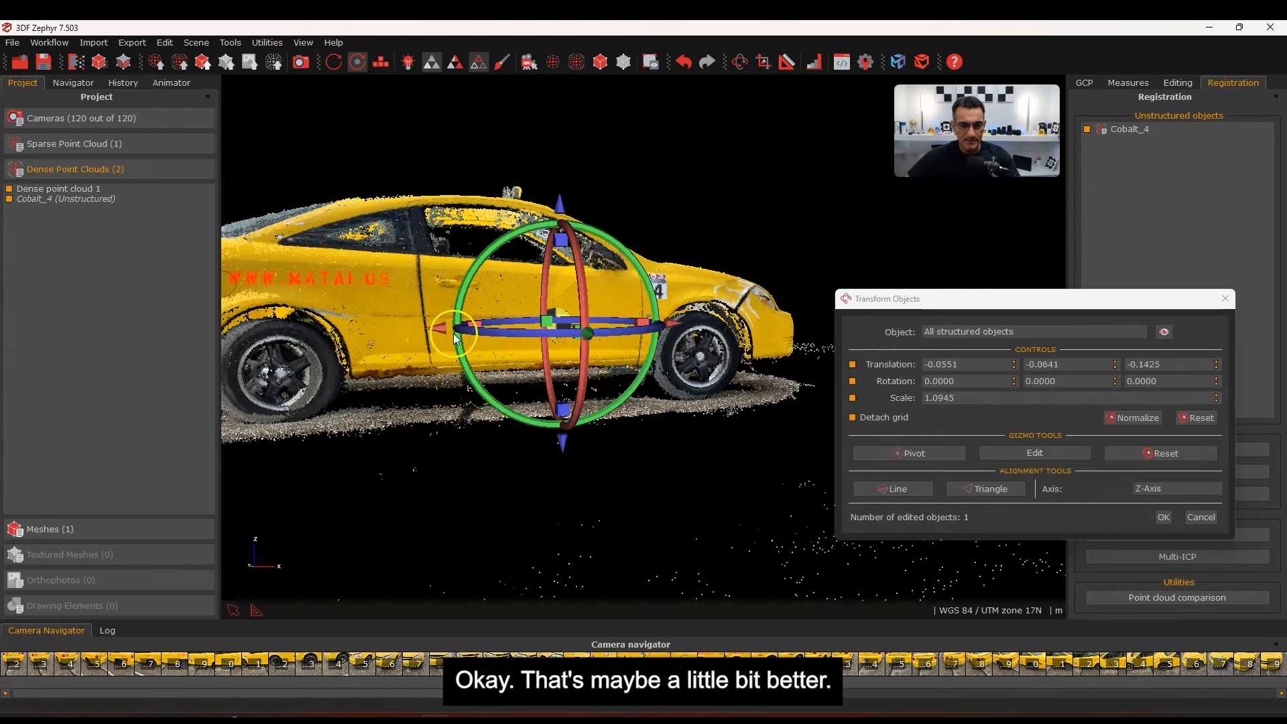
{"action": "left_click_drag", "start_coordinate": [444, 328], "coordinate": [454, 327]}
{"action": "scroll", "coordinate": [471, 409], "scroll_direction": "down", "scroll_amount": 3}
{"action": "left_click_drag", "start_coordinate": [510, 528], "coordinate": [547, 520]}
{"action": "left_click_drag", "start_coordinate": [656, 456], "coordinate": [573, 482]}
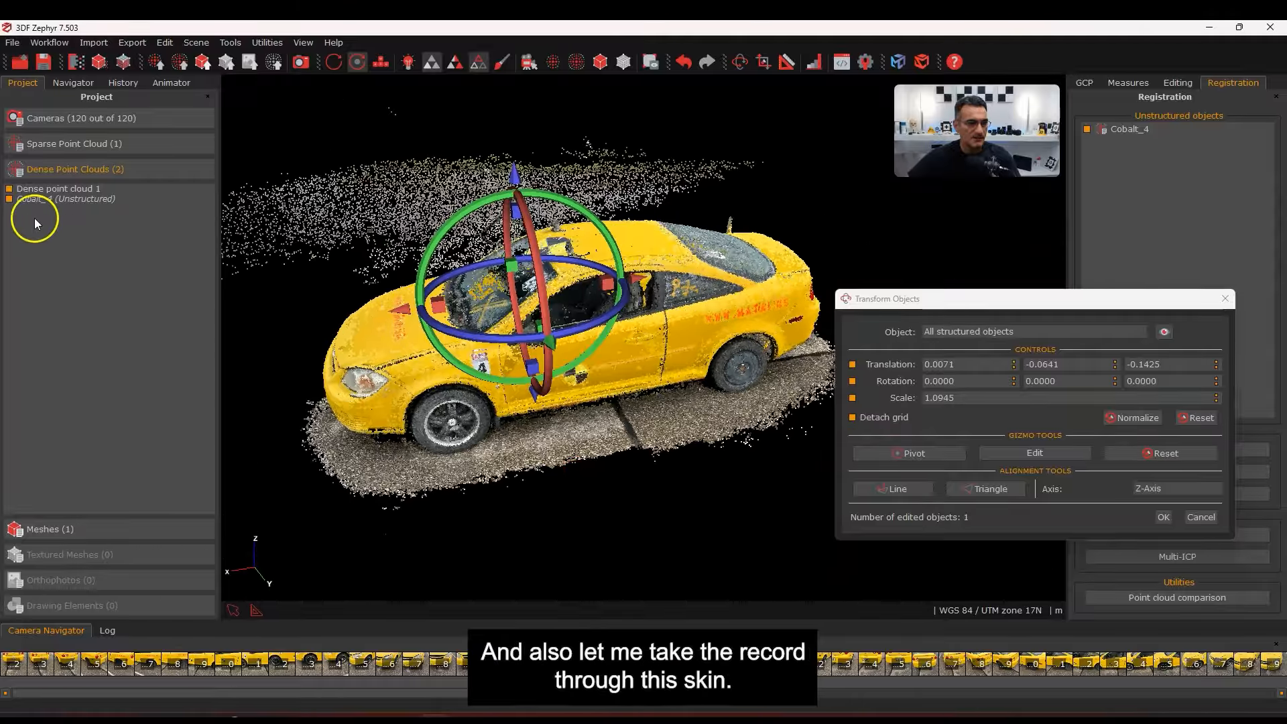
Toggle Cobalt_4 repeatedly to compare the fit, then accept the manual transform
{"action": "left_click", "coordinate": [10, 201]}
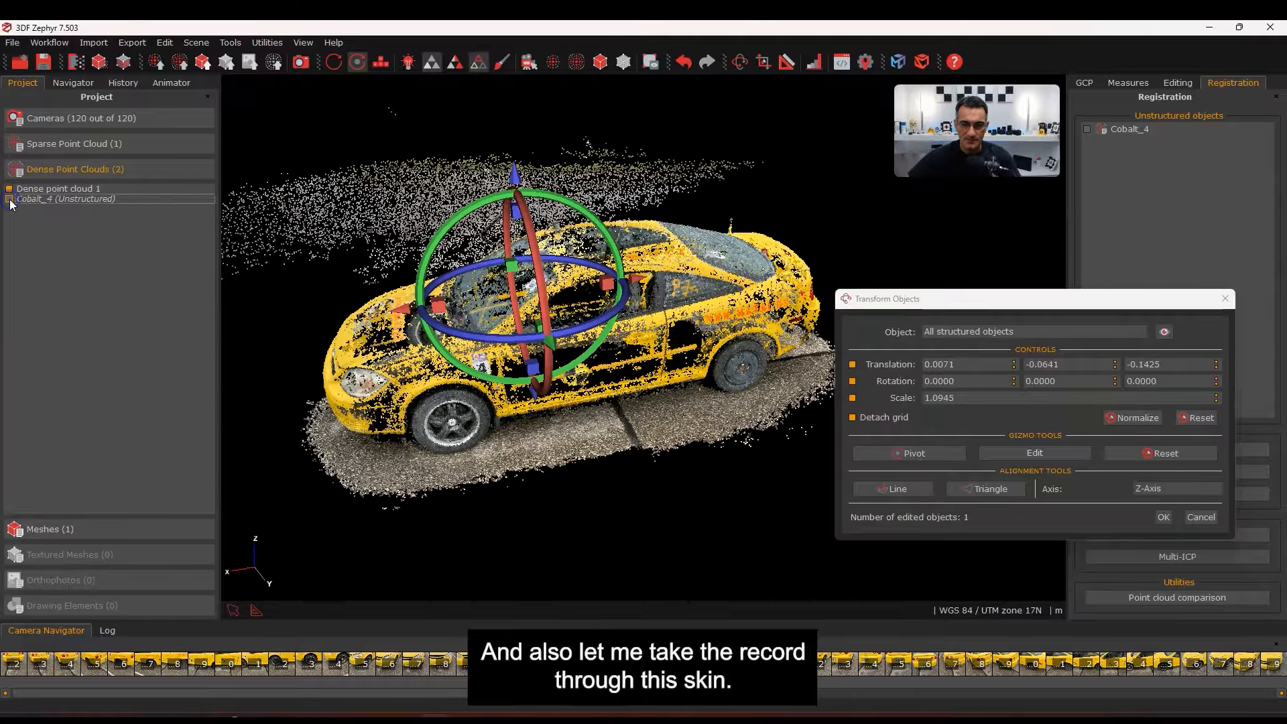
{"action": "left_click", "coordinate": [10, 200]}
{"action": "left_click", "coordinate": [10, 200]}
{"action": "left_click", "coordinate": [10, 200]}
{"action": "left_click", "coordinate": [10, 200]}
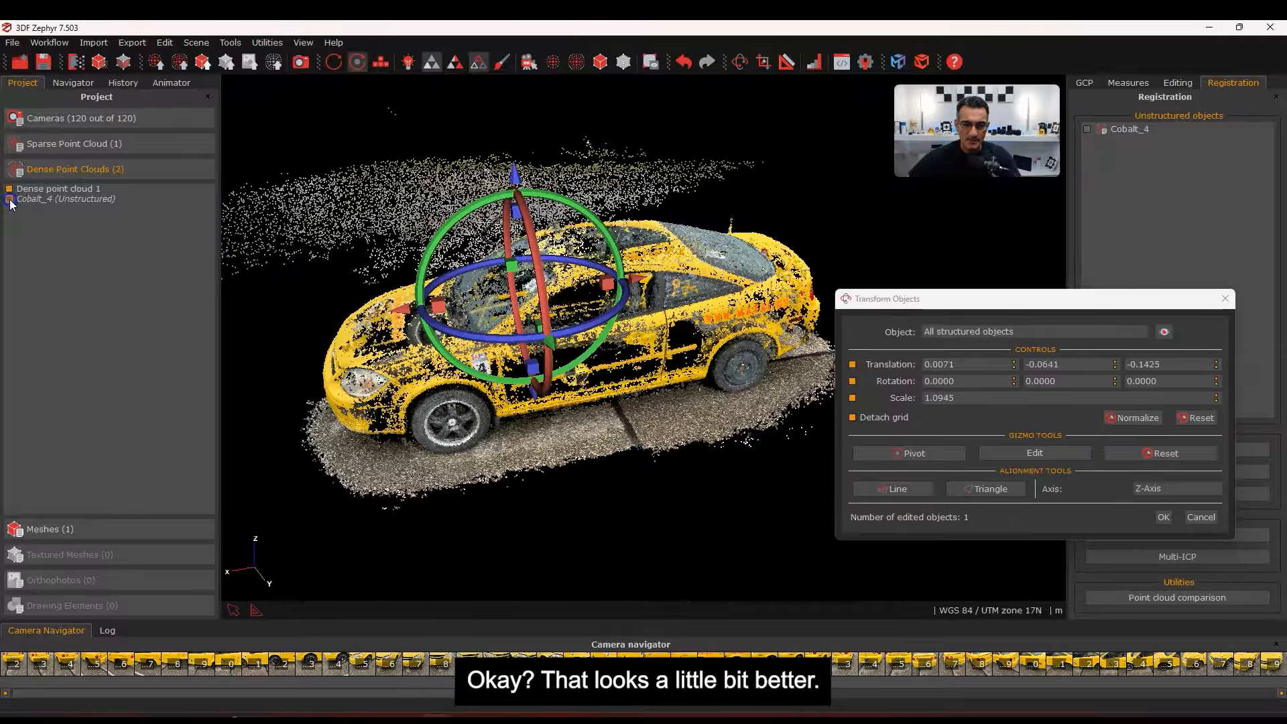
{"action": "left_click", "coordinate": [10, 200]}
{"action": "left_click", "coordinate": [10, 201]}
{"action": "left_click", "coordinate": [10, 200]}
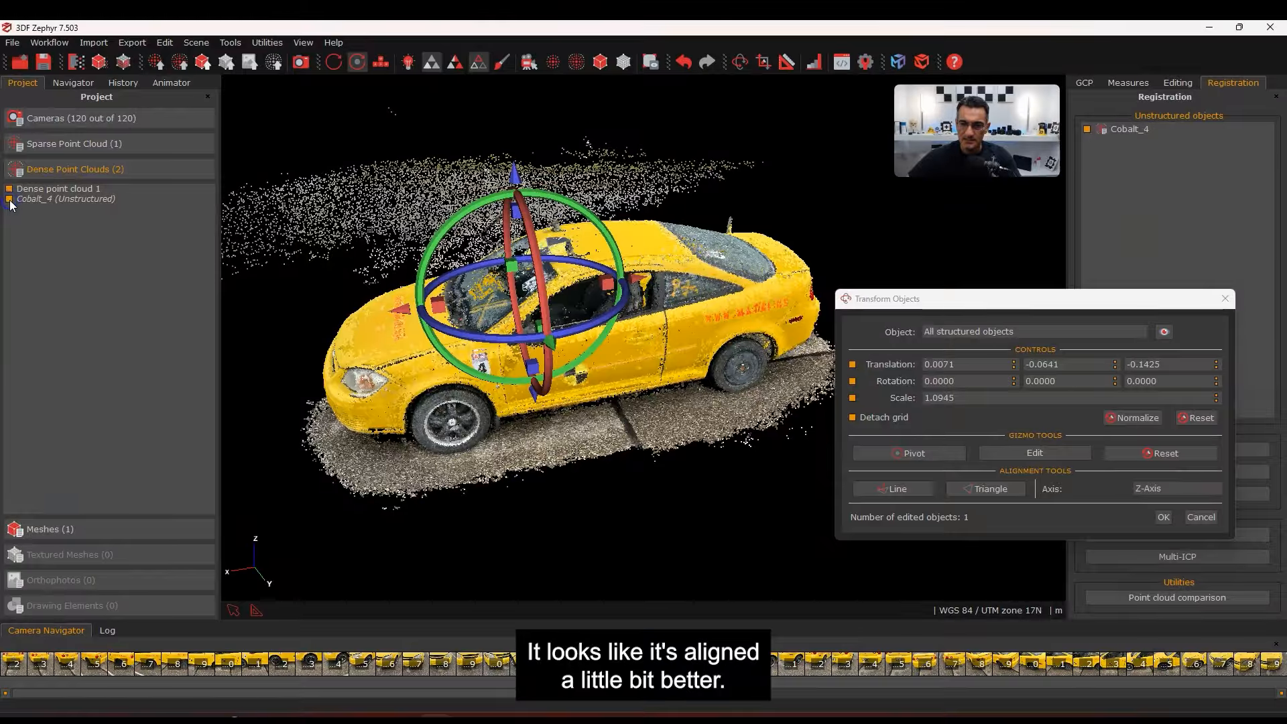
{"action": "left_click", "coordinate": [1157, 518]}
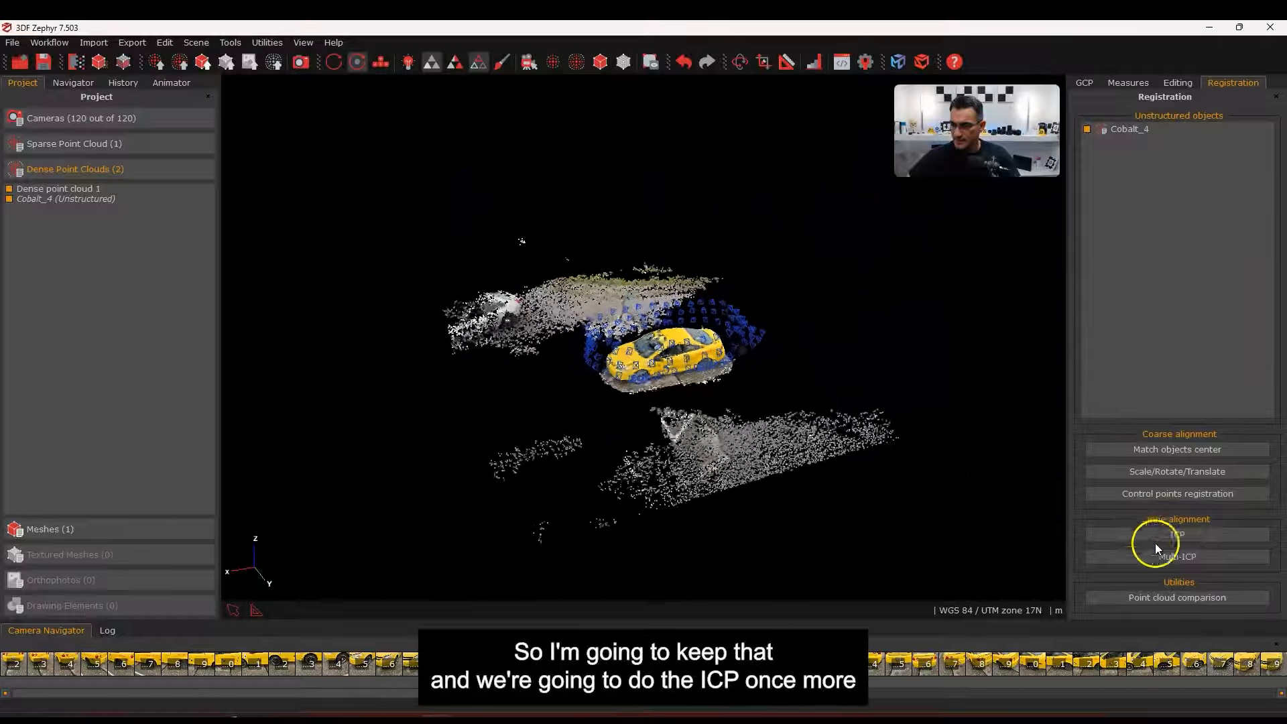
Rerun ICP with Automatic point removal enabled, reaching about 0.0068 m error
{"action": "left_click", "coordinate": [1164, 536]}
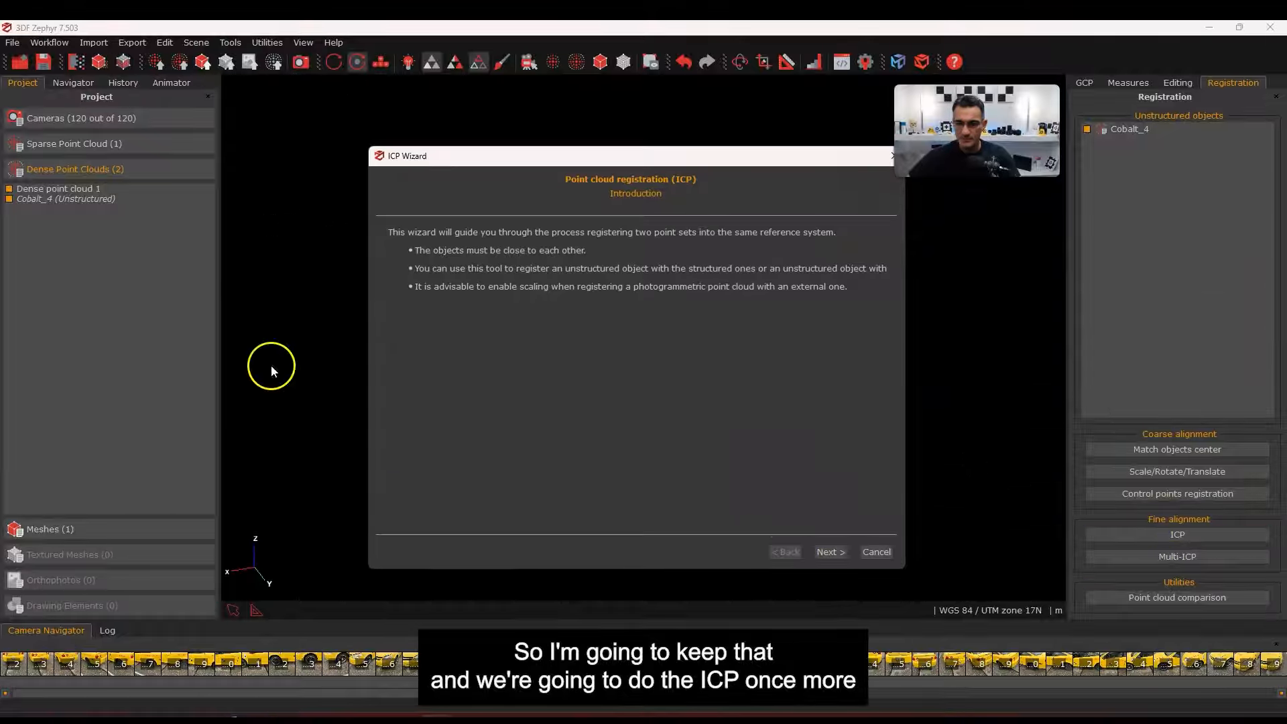
{"action": "left_click", "coordinate": [829, 552]}
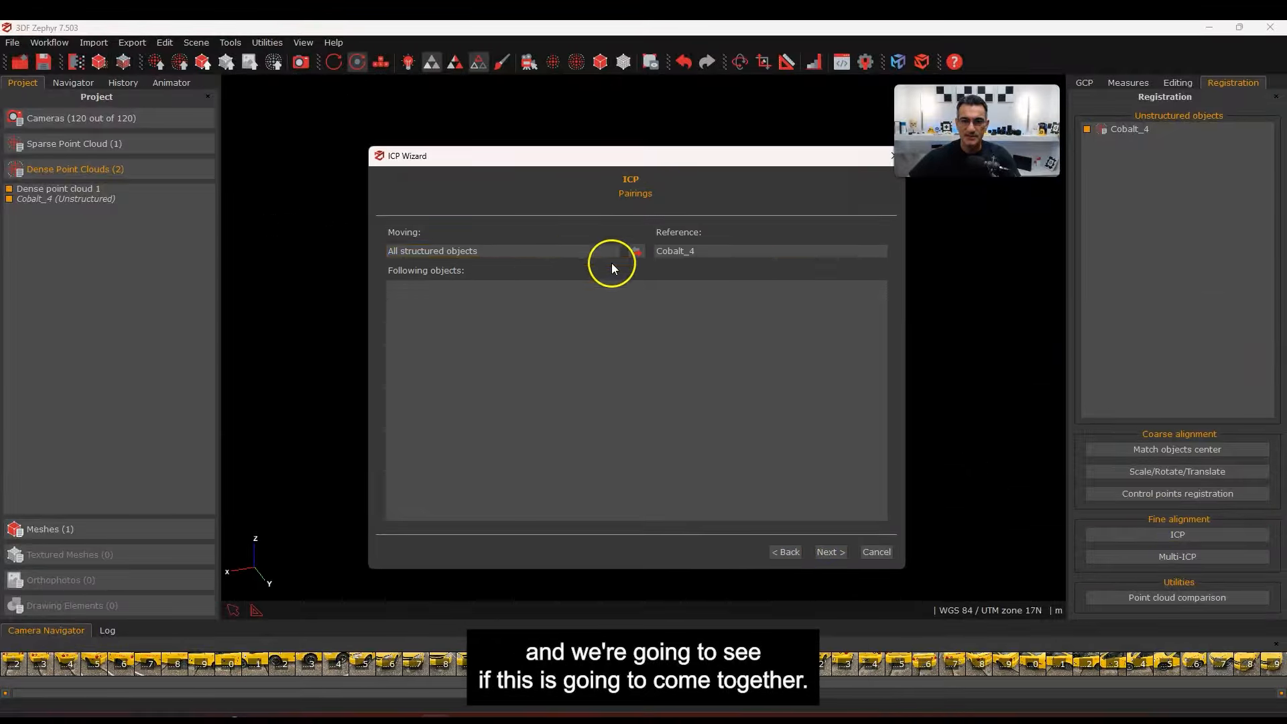
{"action": "left_click", "coordinate": [834, 552]}
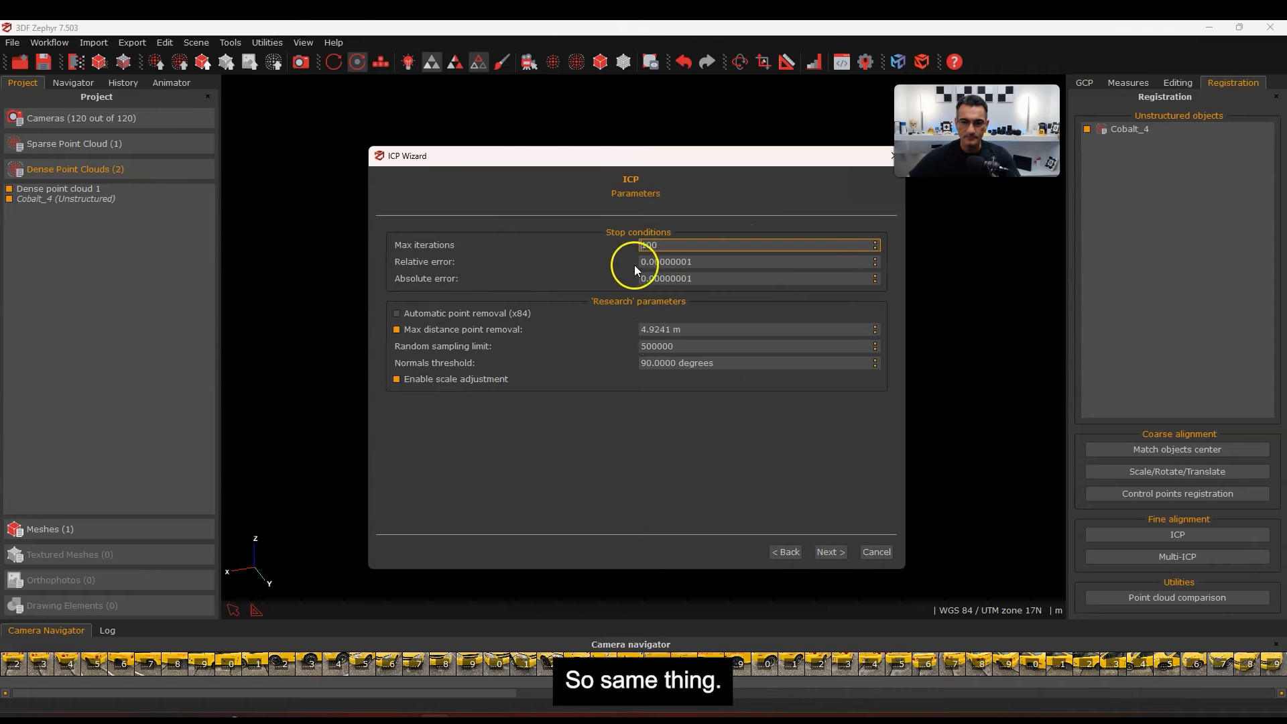
{"action": "left_click", "coordinate": [419, 314]}
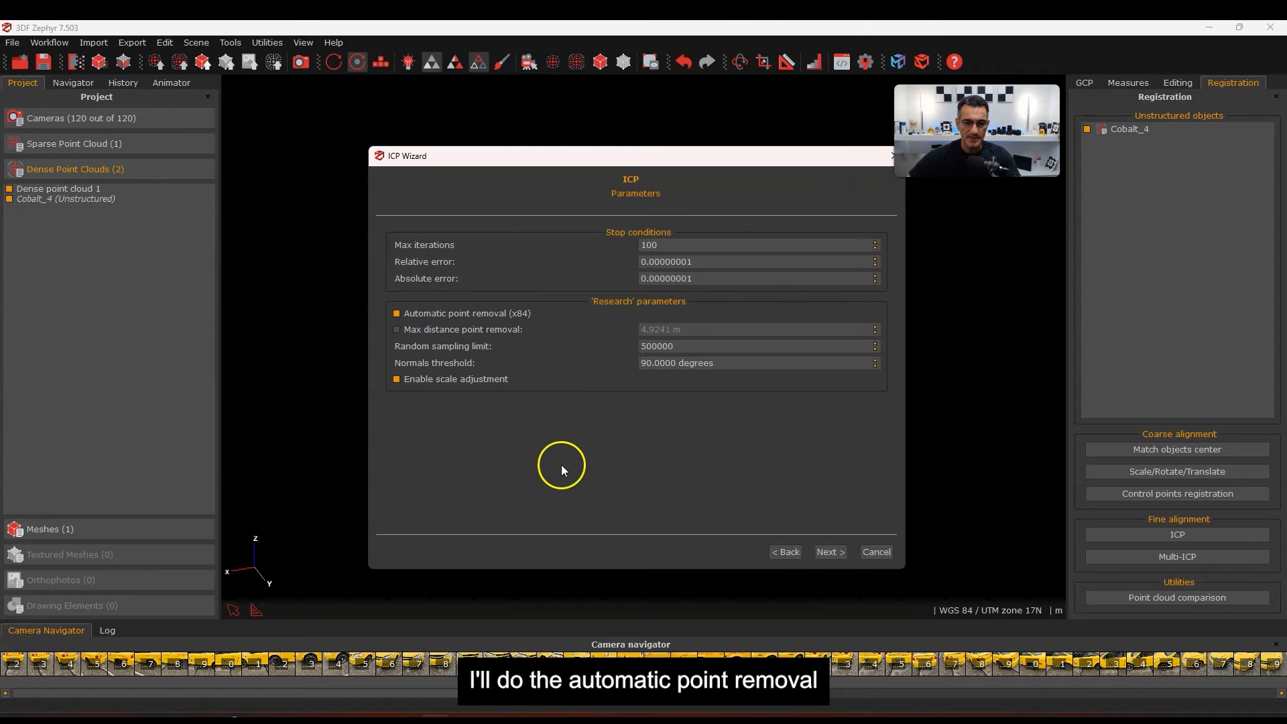
{"action": "left_click", "coordinate": [829, 552]}
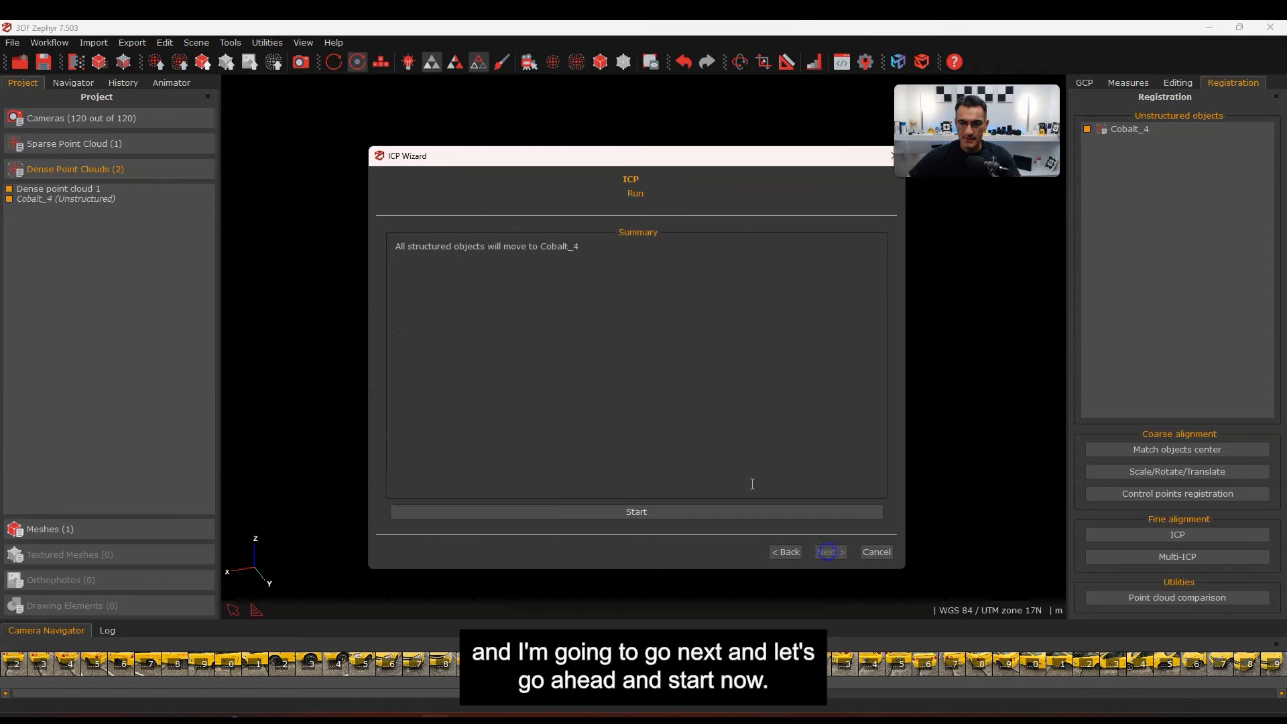
{"action": "left_click", "coordinate": [663, 514]}
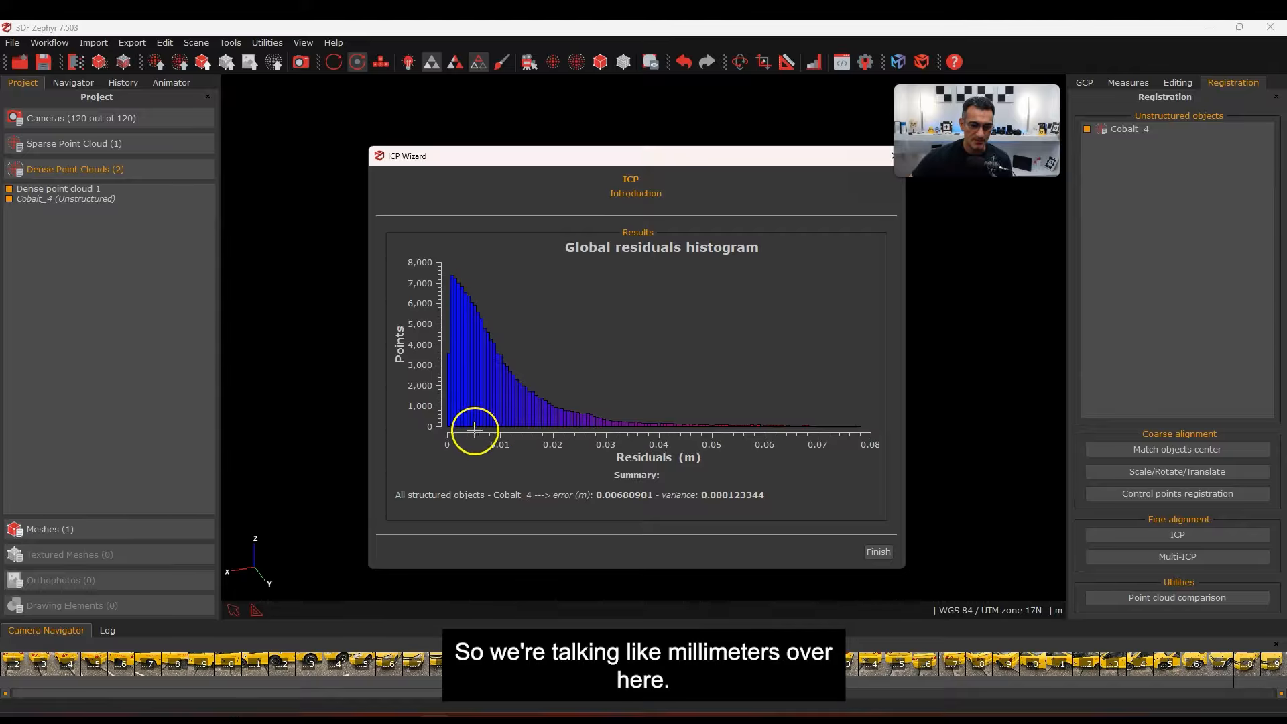
Close the ICP results and inspect the aligned car from several angles
{"action": "left_click", "coordinate": [878, 551]}
{"action": "left_click_drag", "start_coordinate": [604, 423], "coordinate": [574, 440]}
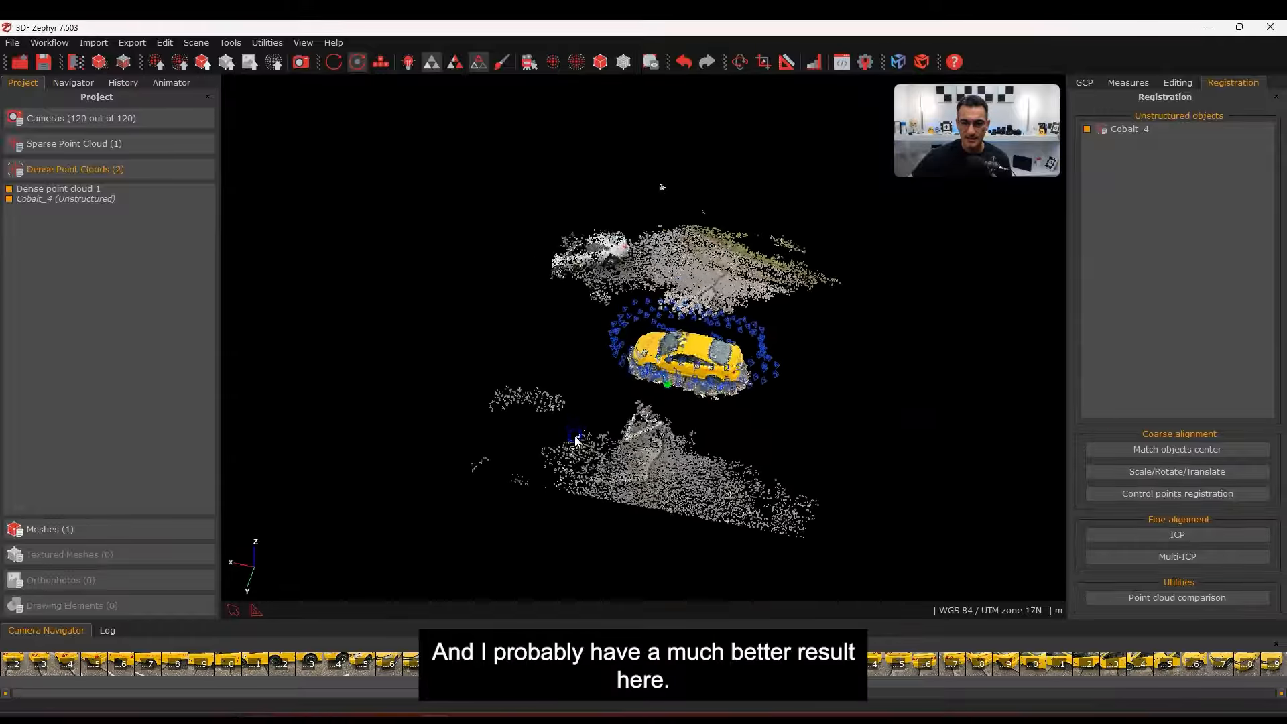
{"action": "scroll", "coordinate": [762, 352], "scroll_direction": "up", "scroll_amount": 8}
{"action": "scroll", "coordinate": [761, 352], "scroll_direction": "up", "scroll_amount": 3}
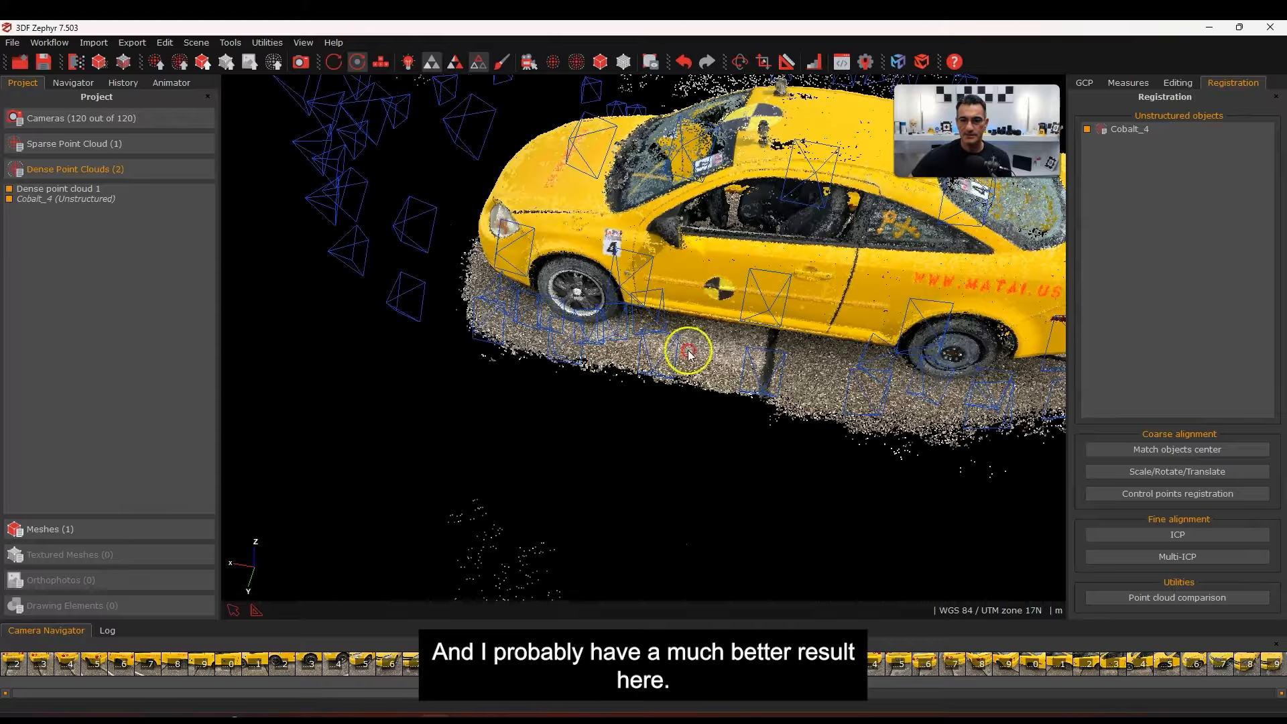
{"action": "middle_click_drag", "start_coordinate": [689, 350], "coordinate": [623, 402]}
{"action": "left_click_drag", "start_coordinate": [654, 382], "coordinate": [656, 334]}
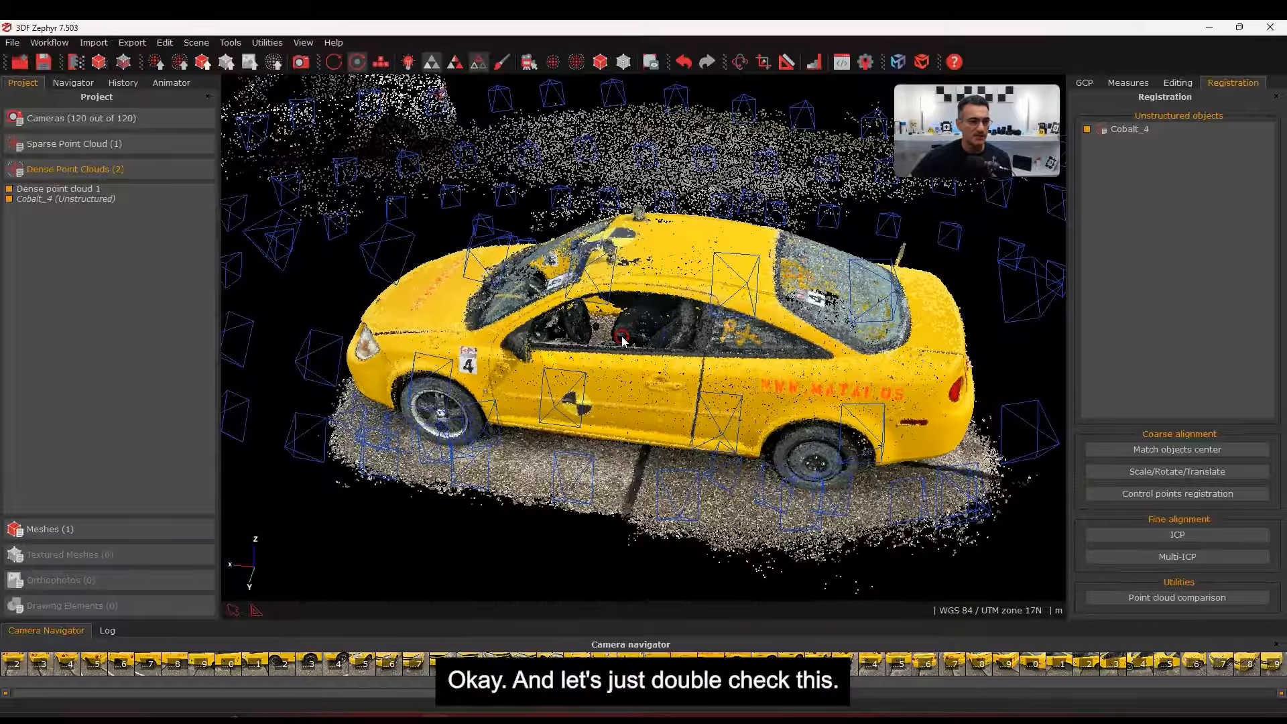
{"action": "middle_click_drag", "start_coordinate": [626, 379], "coordinate": [625, 326]}
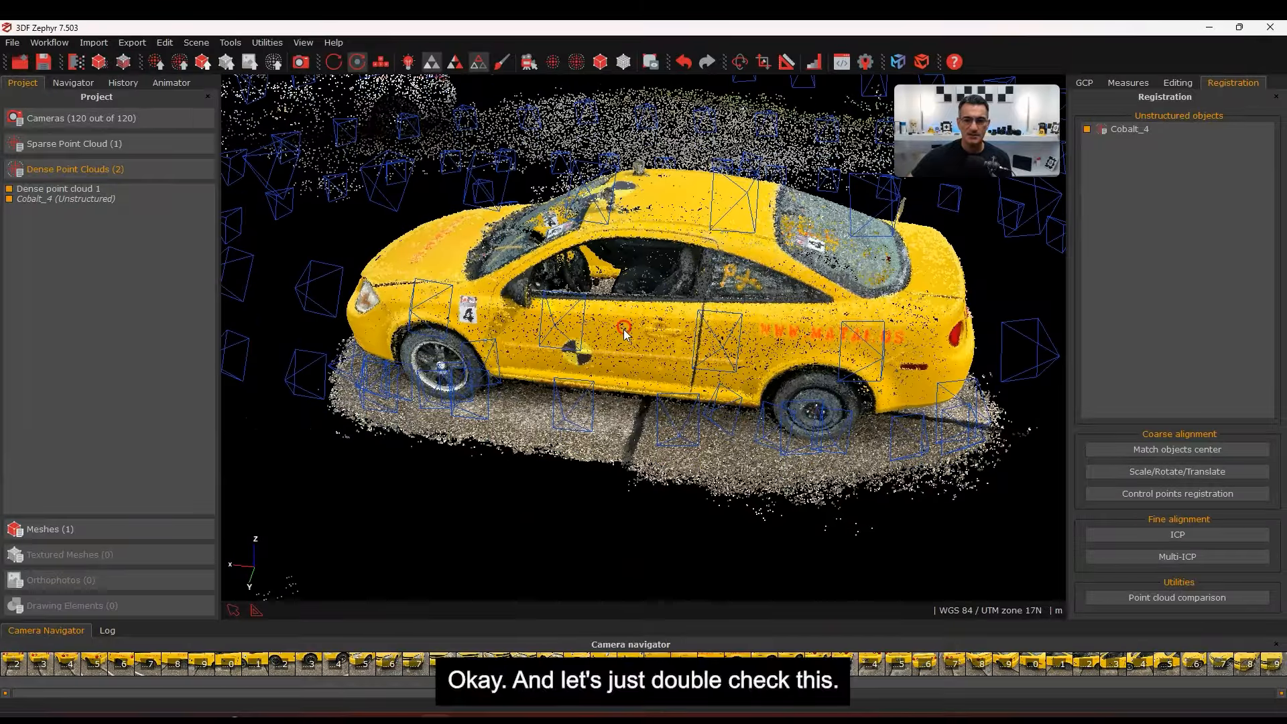
Toggle the Cobalt_4 scan on and off to compare with photogrammetry, leaving it shown
{"action": "left_click", "coordinate": [9, 200]}
{"action": "left_click", "coordinate": [9, 200]}
{"action": "left_click", "coordinate": [9, 199]}
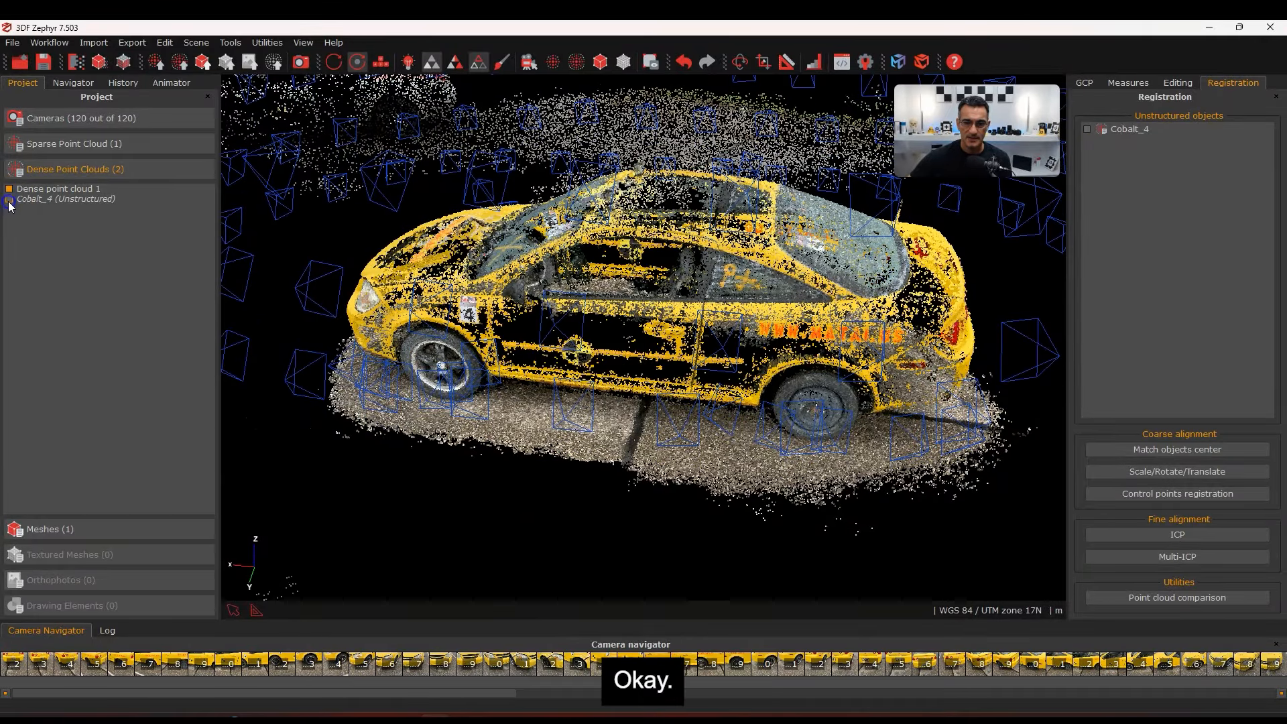
{"action": "left_click", "coordinate": [9, 199]}
{"action": "left_click", "coordinate": [9, 199]}
{"action": "left_click", "coordinate": [9, 200]}
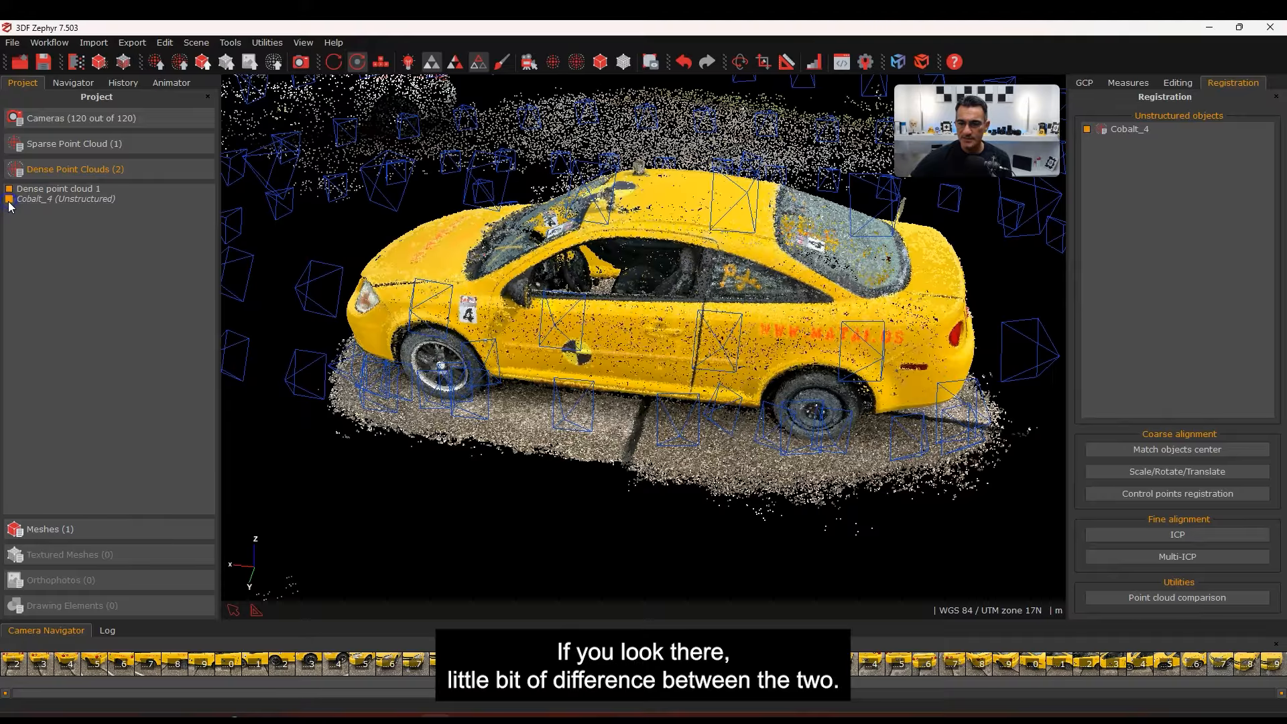
{"action": "left_click", "coordinate": [9, 200]}
{"action": "left_click", "coordinate": [9, 200]}
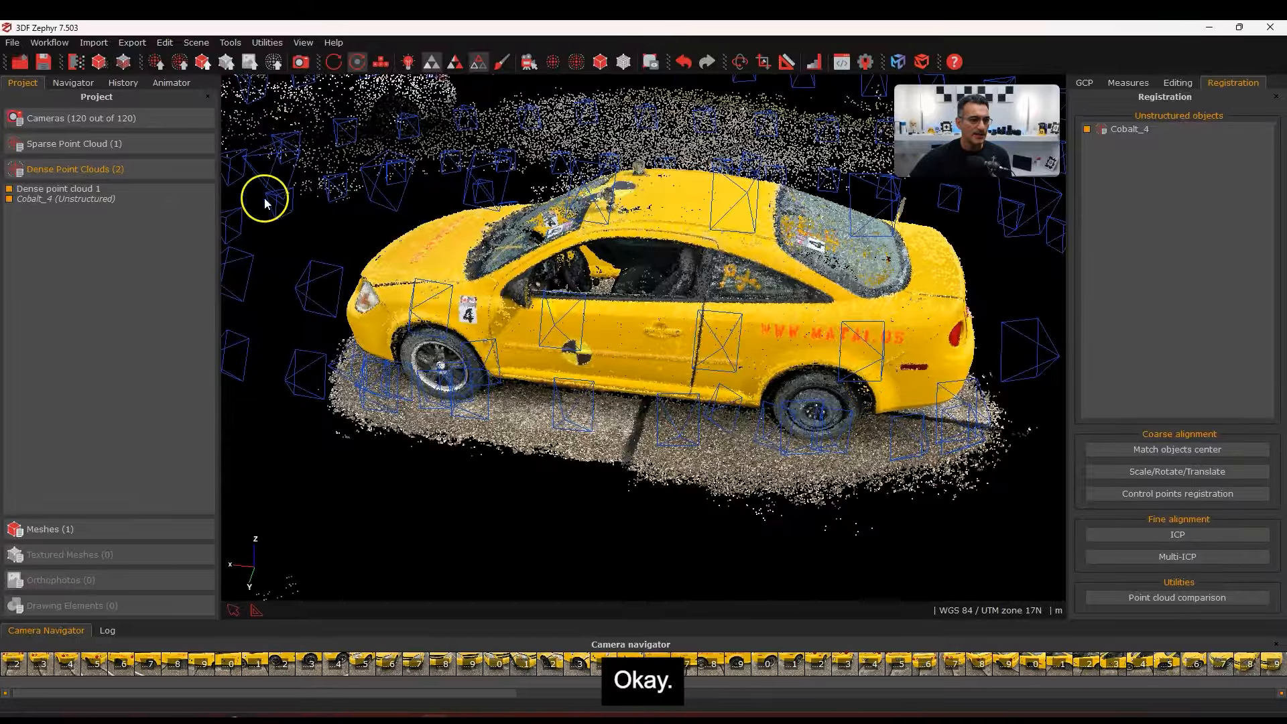
Hide Dense point cloud 1 and the cameras, and expand the Dense Point Clouds list
{"action": "left_click", "coordinate": [9, 190]}
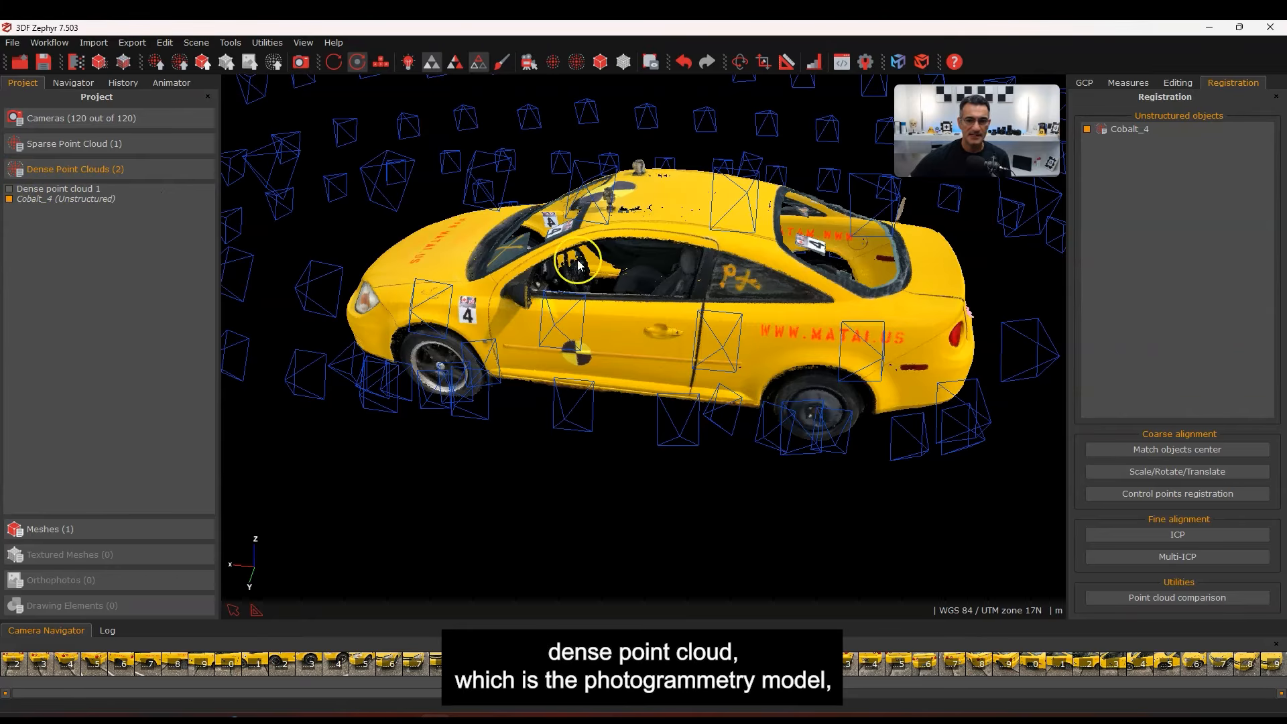
{"action": "left_click_drag", "start_coordinate": [659, 344], "coordinate": [709, 348]}
{"action": "left_click_drag", "start_coordinate": [658, 433], "coordinate": [668, 425]}
{"action": "left_click", "coordinate": [530, 61]}
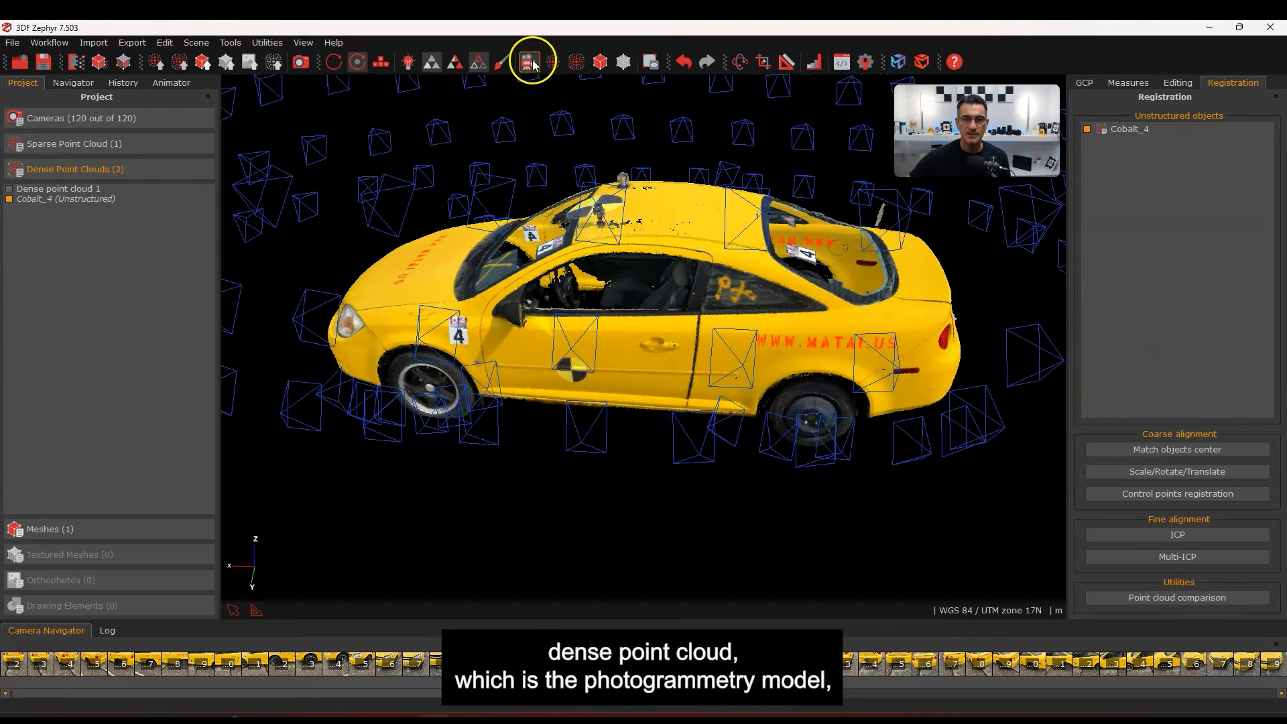
{"action": "left_click_drag", "start_coordinate": [617, 256], "coordinate": [635, 389]}
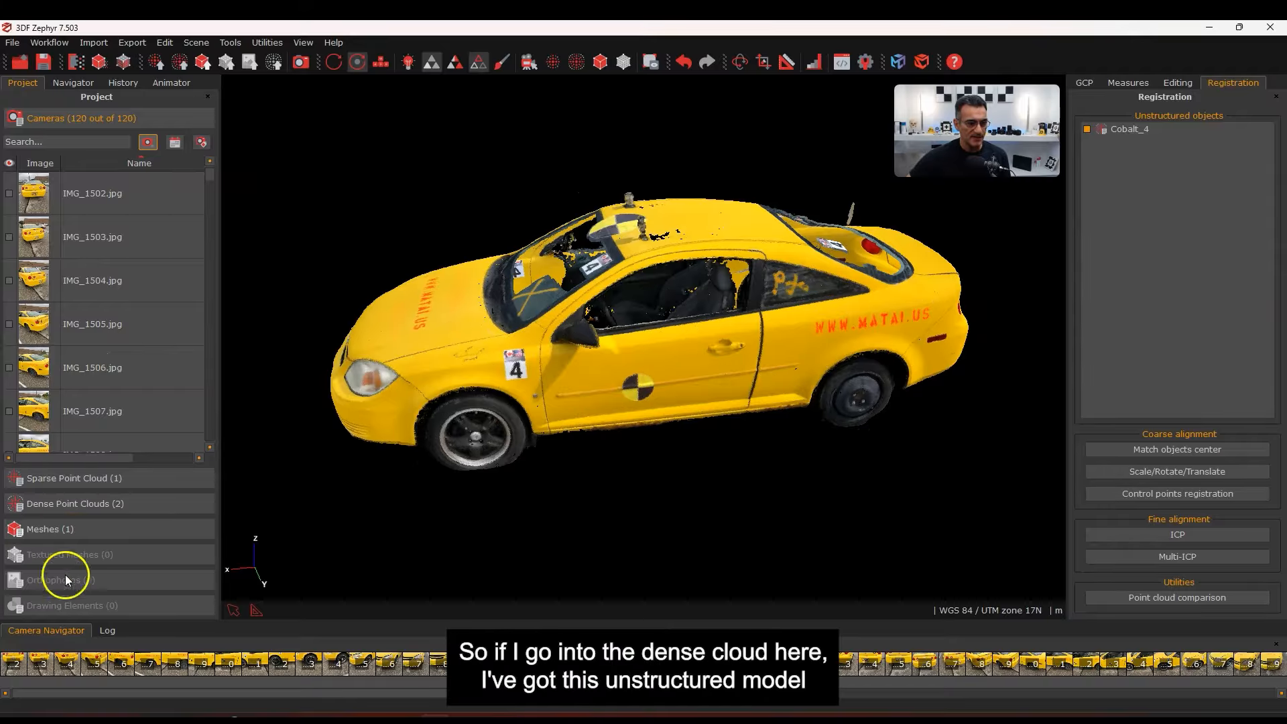
{"action": "left_click", "coordinate": [34, 507]}
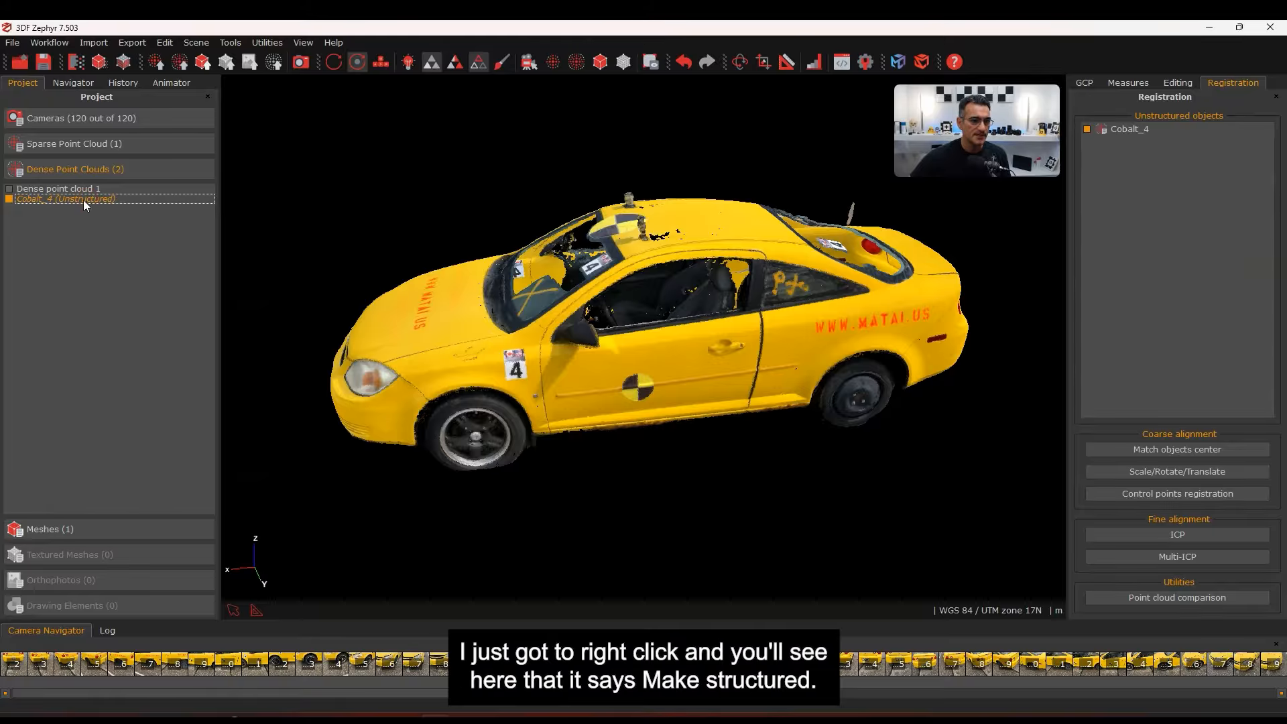
Clone & Structure Cobalt_4 into Cobalt_4 (2) using all 120 workspace cameras
{"action": "right_click", "coordinate": [109, 197]}
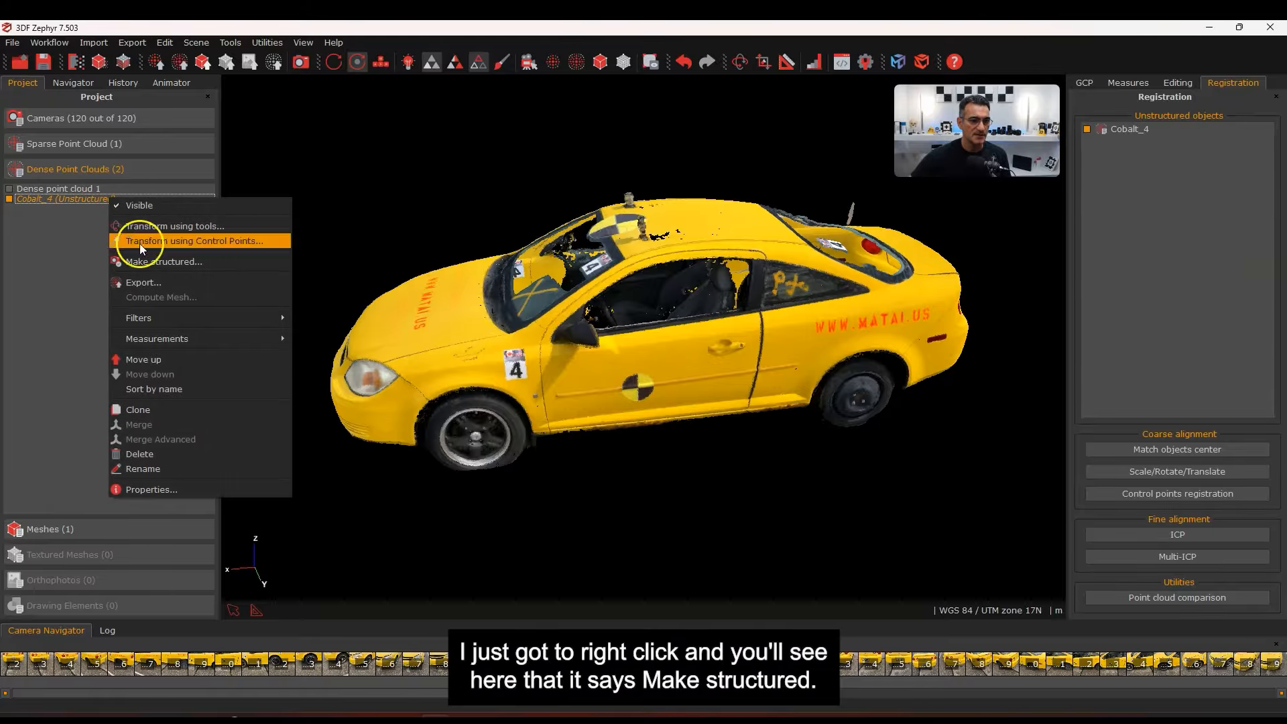
{"action": "left_click", "coordinate": [156, 262]}
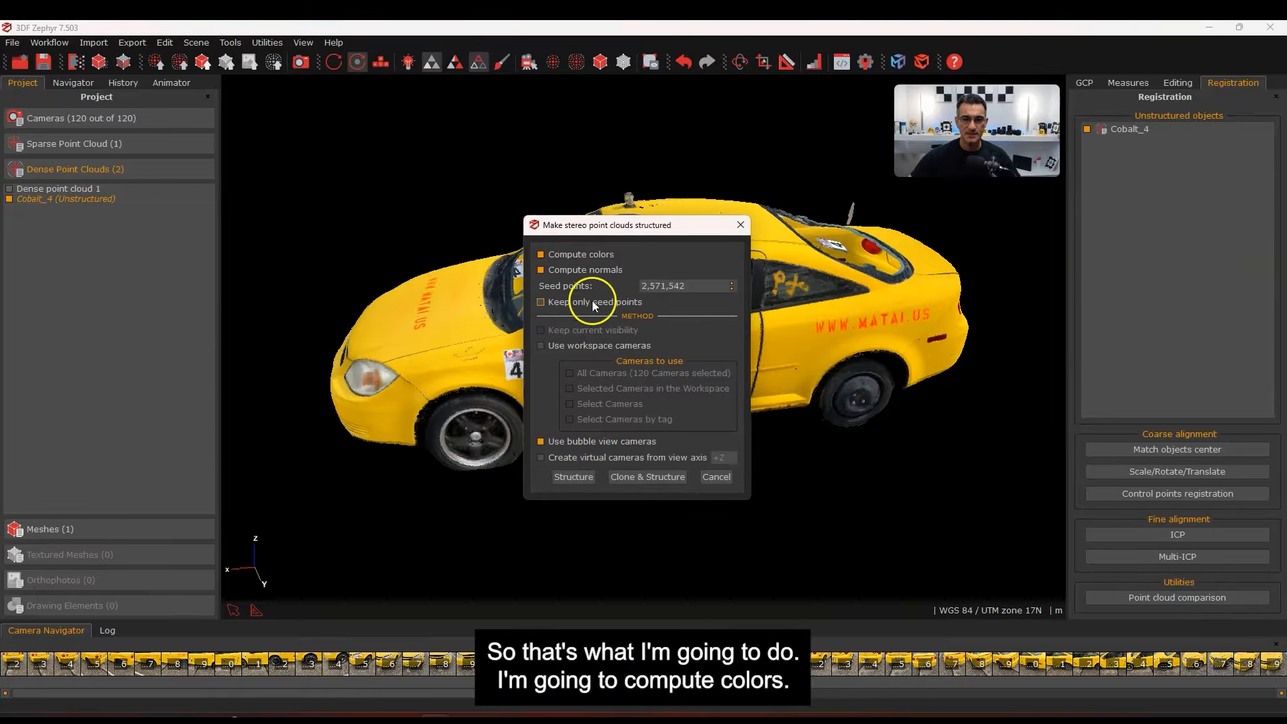
{"action": "left_click", "coordinate": [540, 344]}
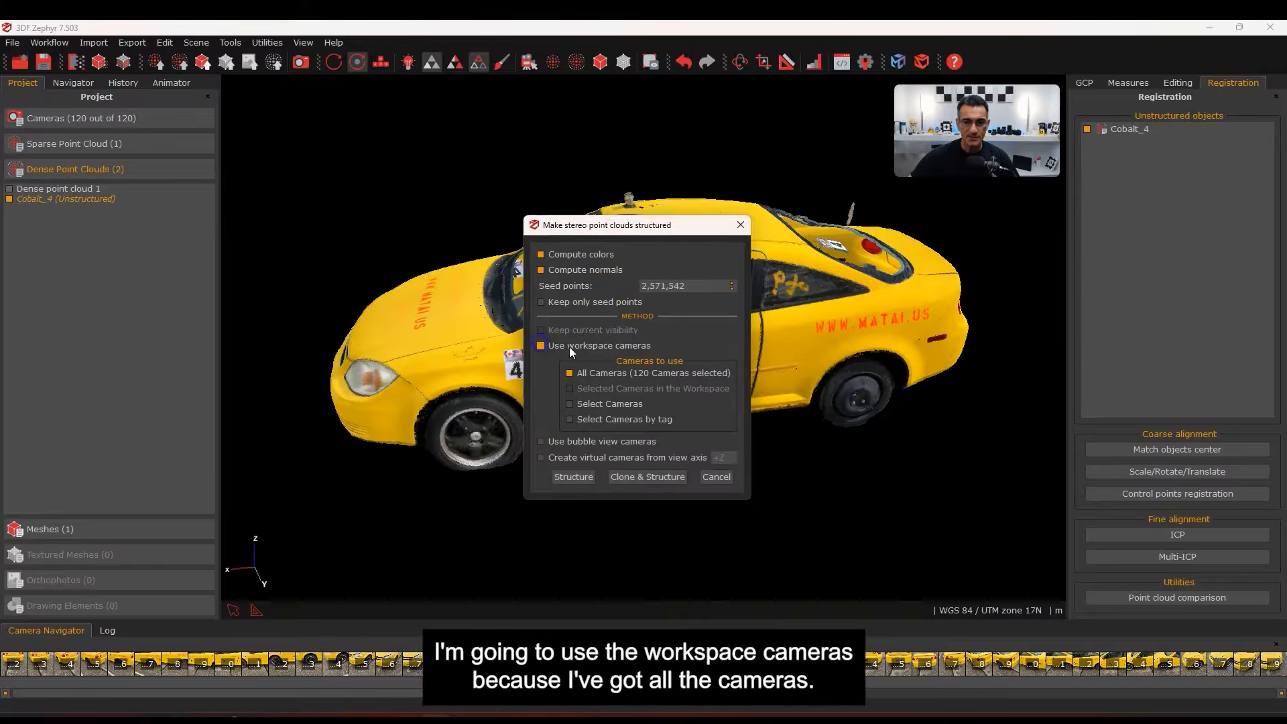
{"action": "left_click", "coordinate": [641, 374]}
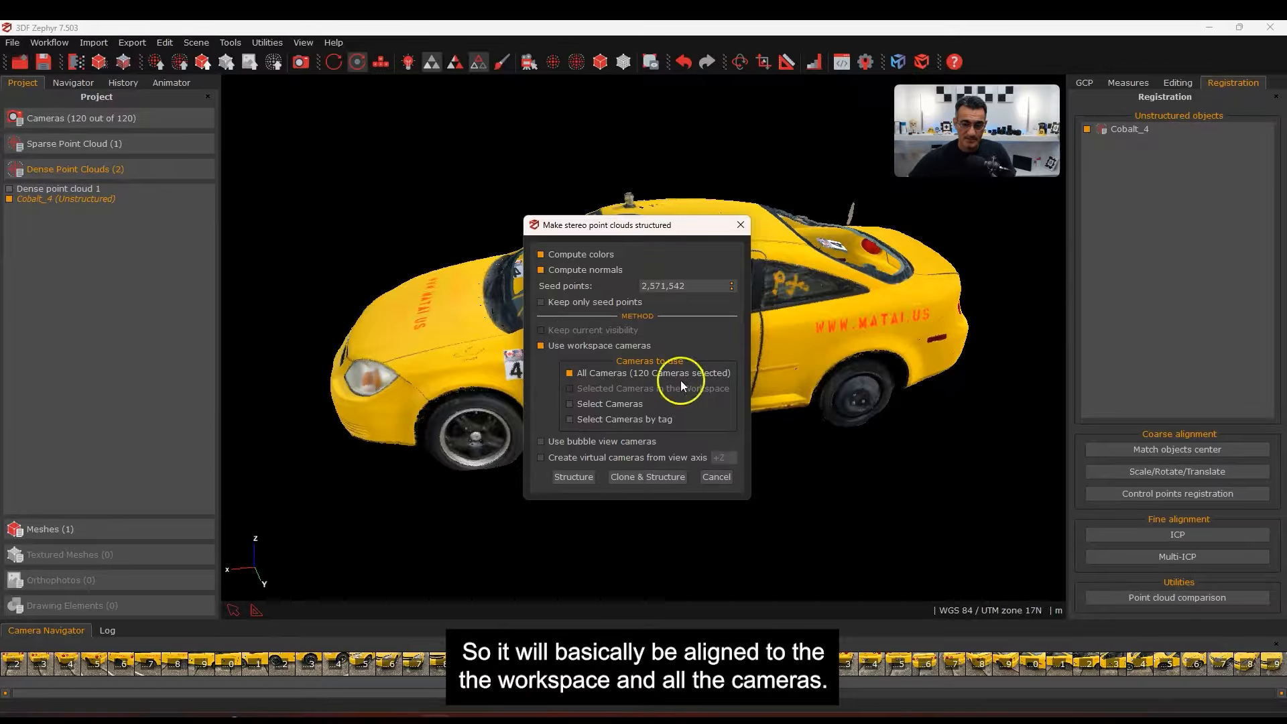
{"action": "left_click", "coordinate": [654, 478]}
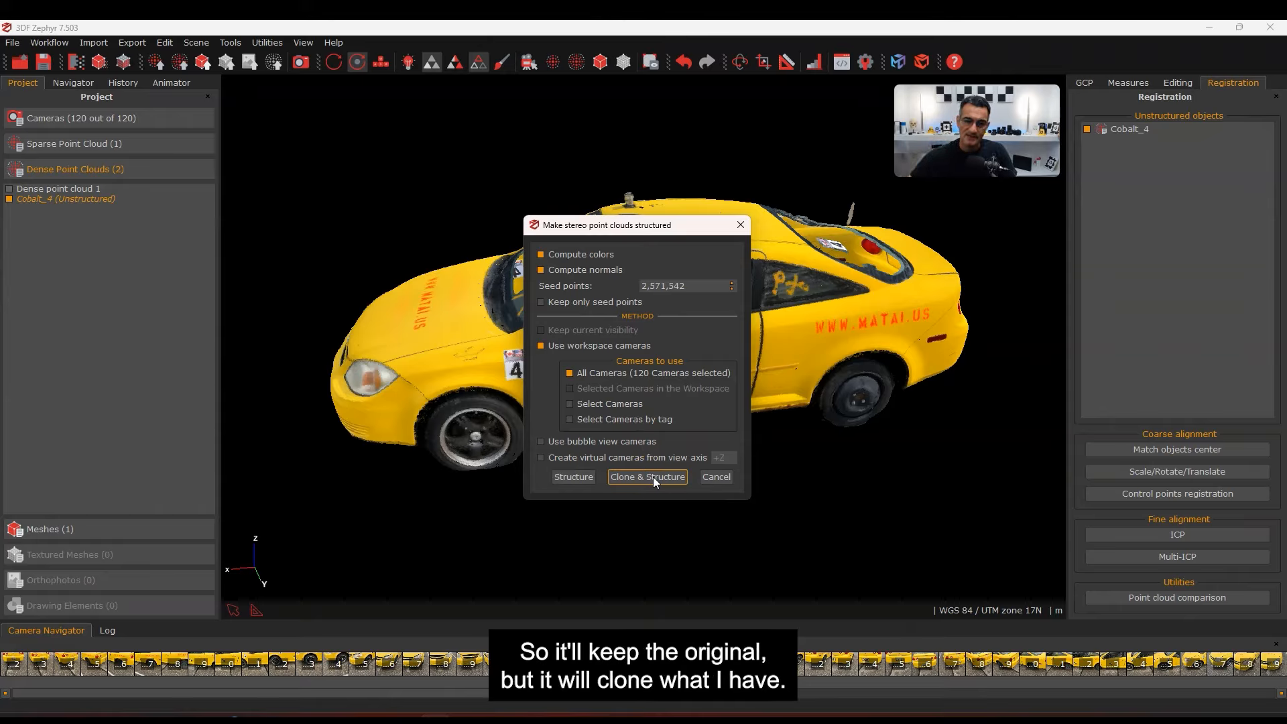
{"action": "left_click", "coordinate": [653, 477]}
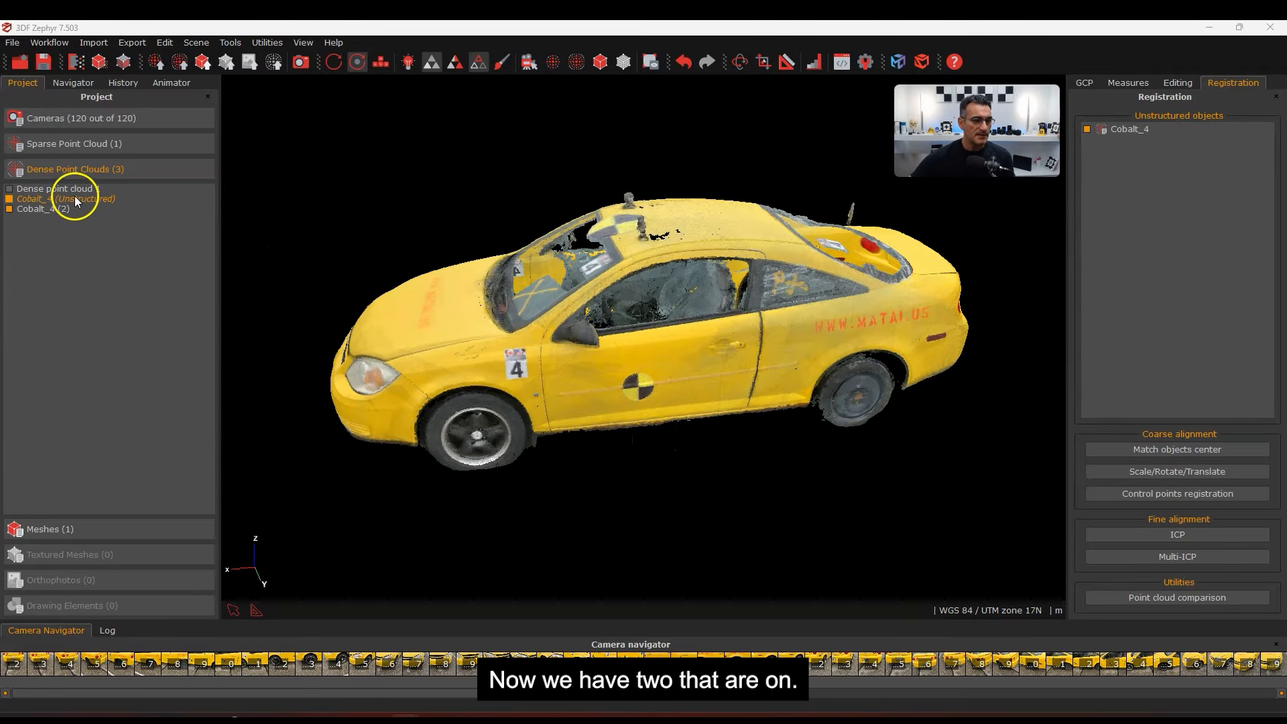
{"action": "left_click", "coordinate": [8, 200]}
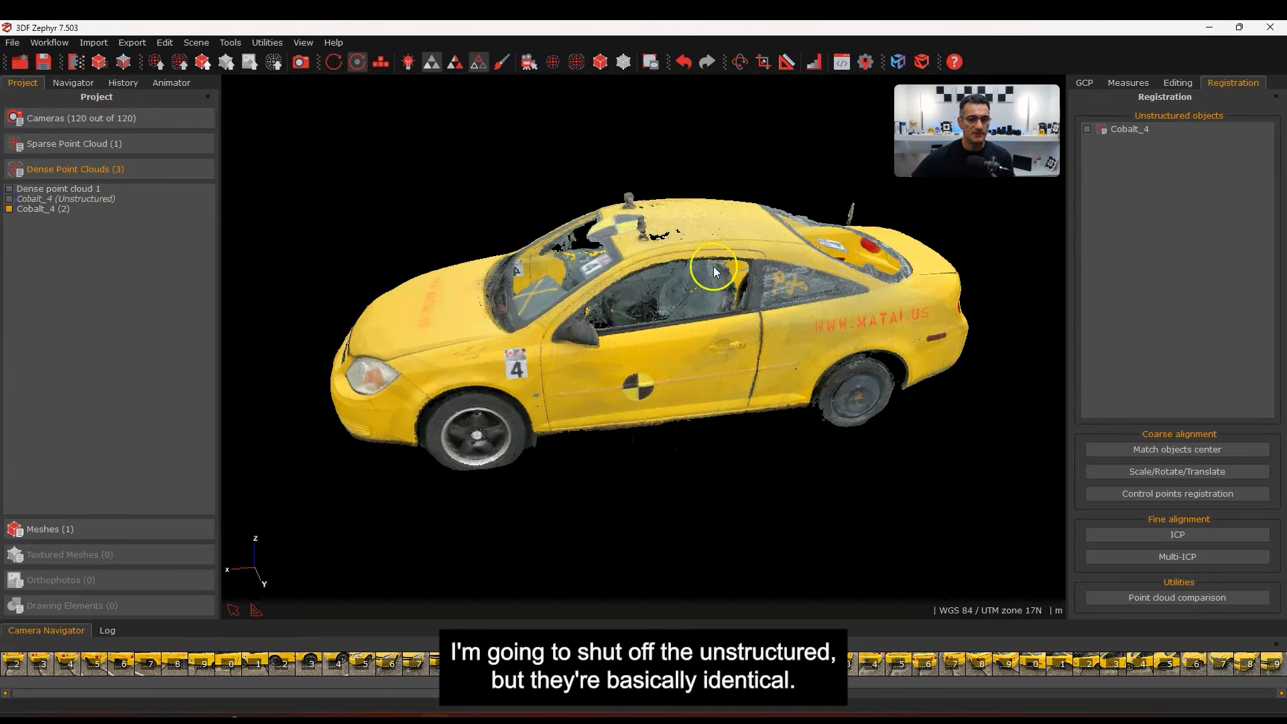
{"action": "scroll", "coordinate": [714, 270], "scroll_direction": "up", "scroll_amount": 10}
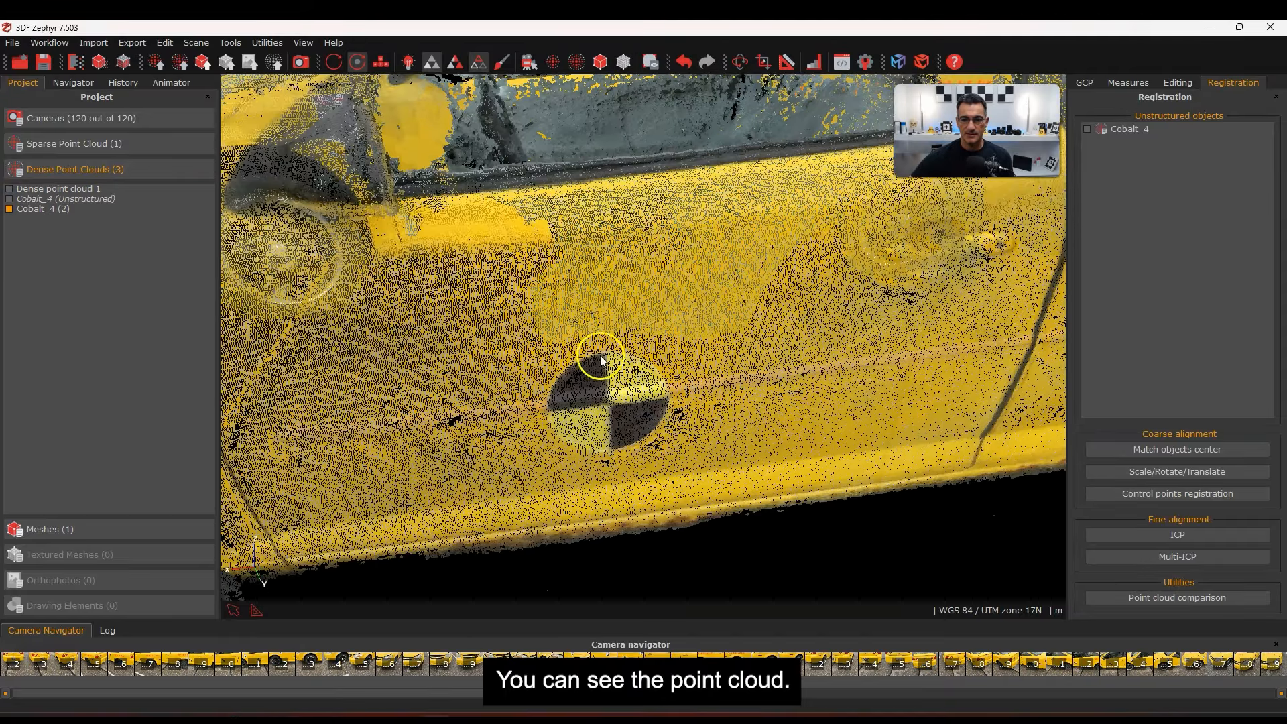
{"action": "scroll", "coordinate": [593, 348], "scroll_direction": "down", "scroll_amount": 10}
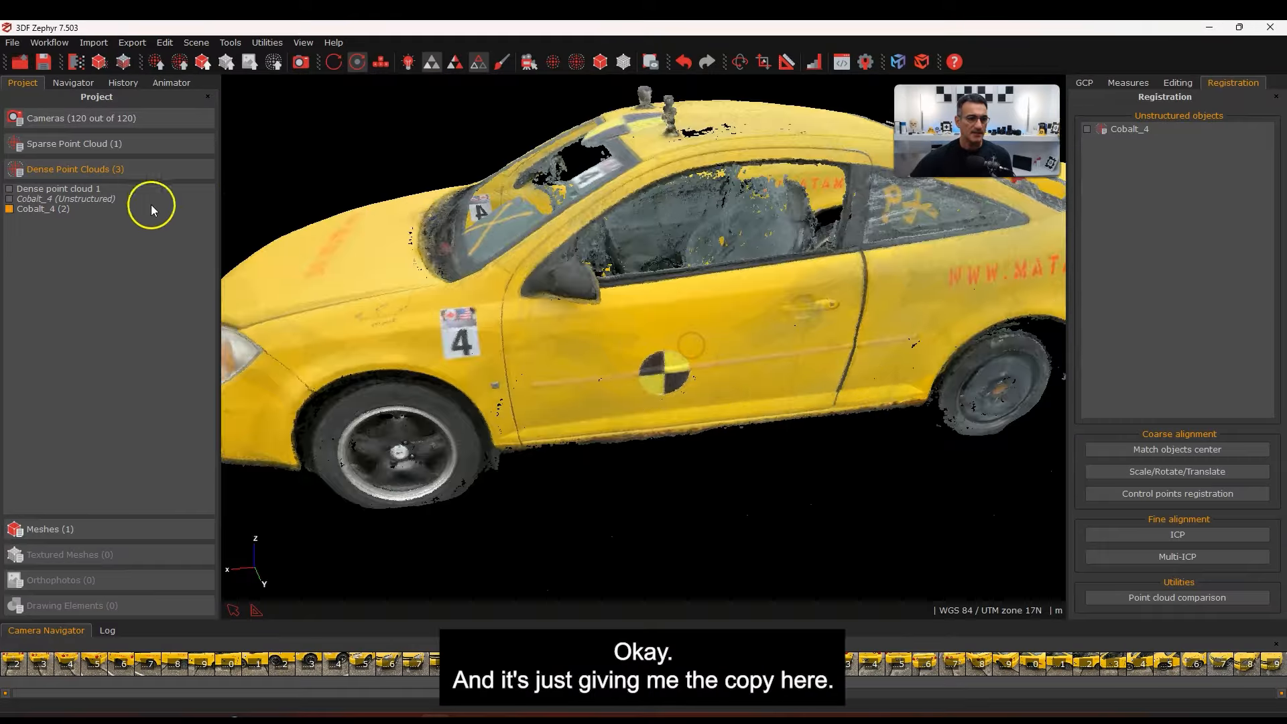
{"action": "right_click", "coordinate": [69, 210]}
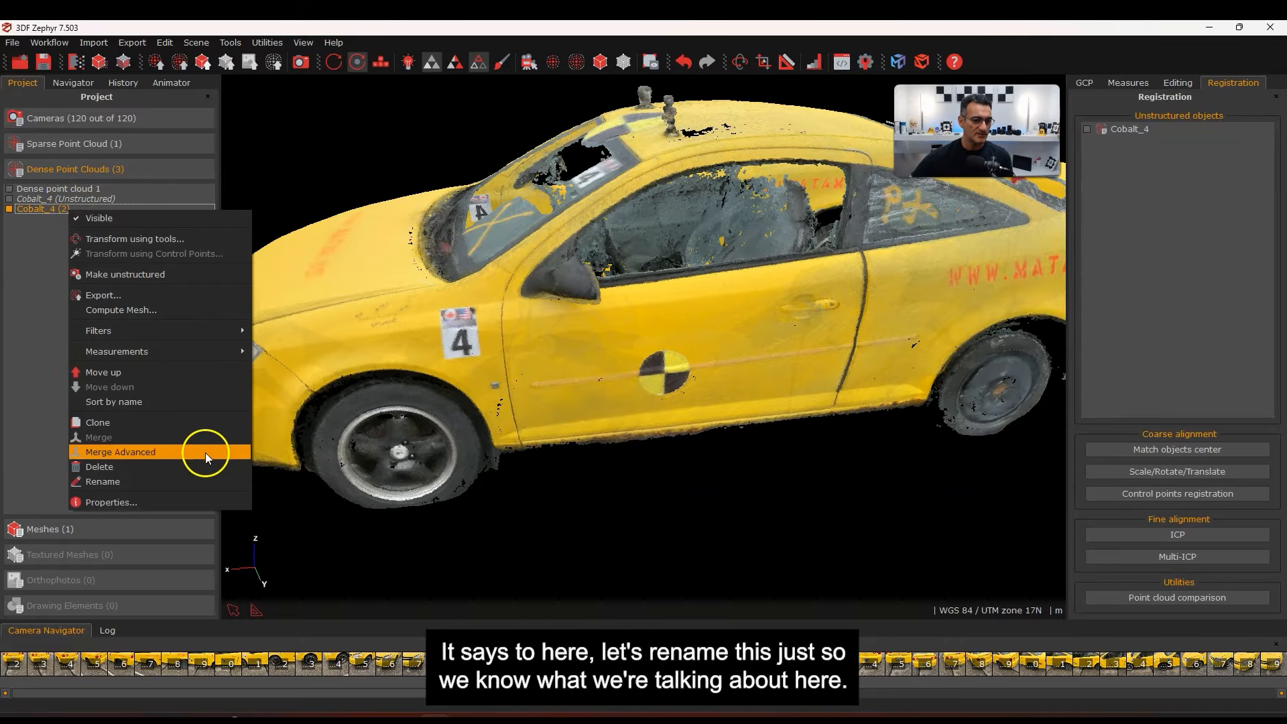
{"action": "left_click", "coordinate": [191, 482]}
{"action": "left_click", "coordinate": [79, 203]}
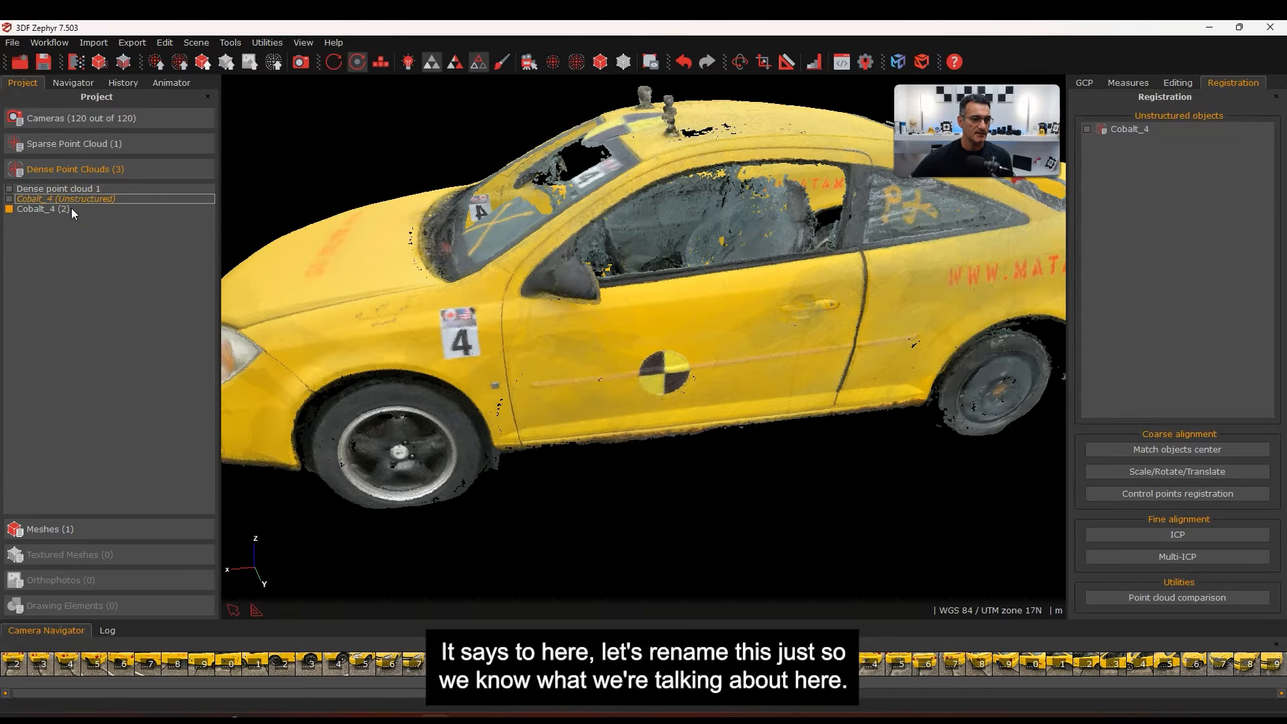
{"action": "left_click", "coordinate": [71, 208]}
{"action": "right_click", "coordinate": [61, 208]}
{"action": "left_click", "coordinate": [124, 479]}
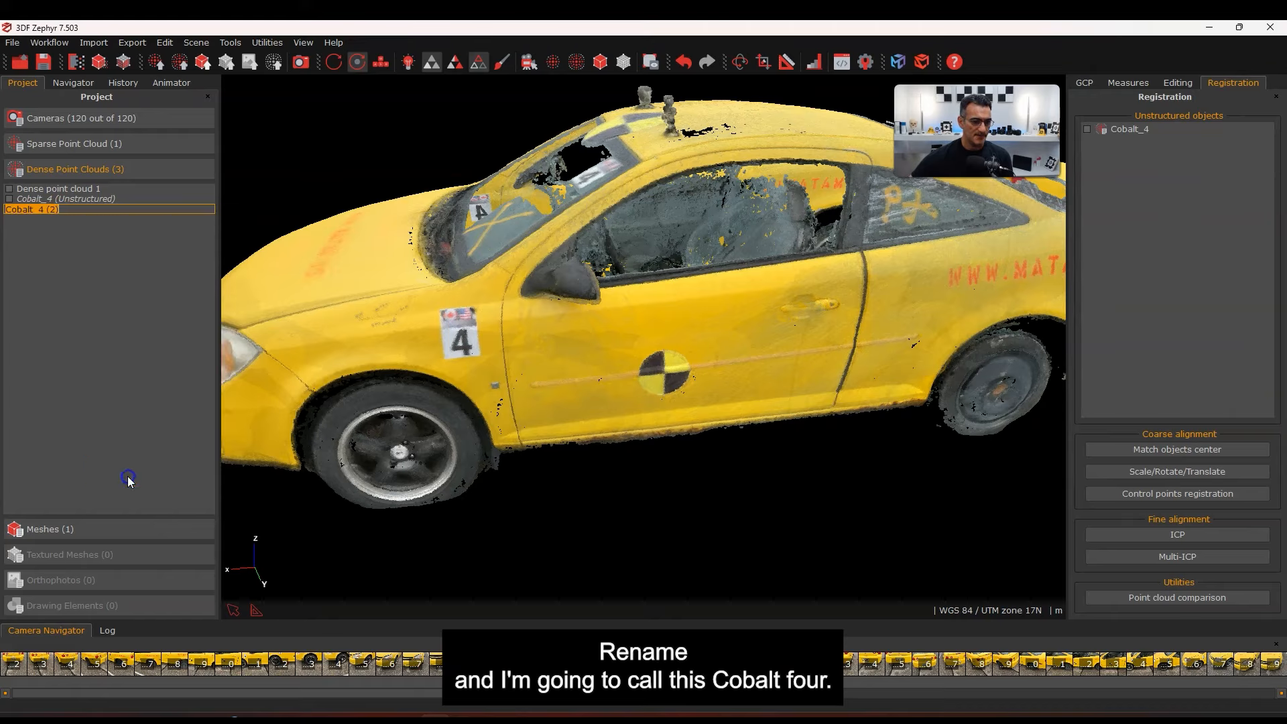
{"action": "left_click", "coordinate": [70, 208]}
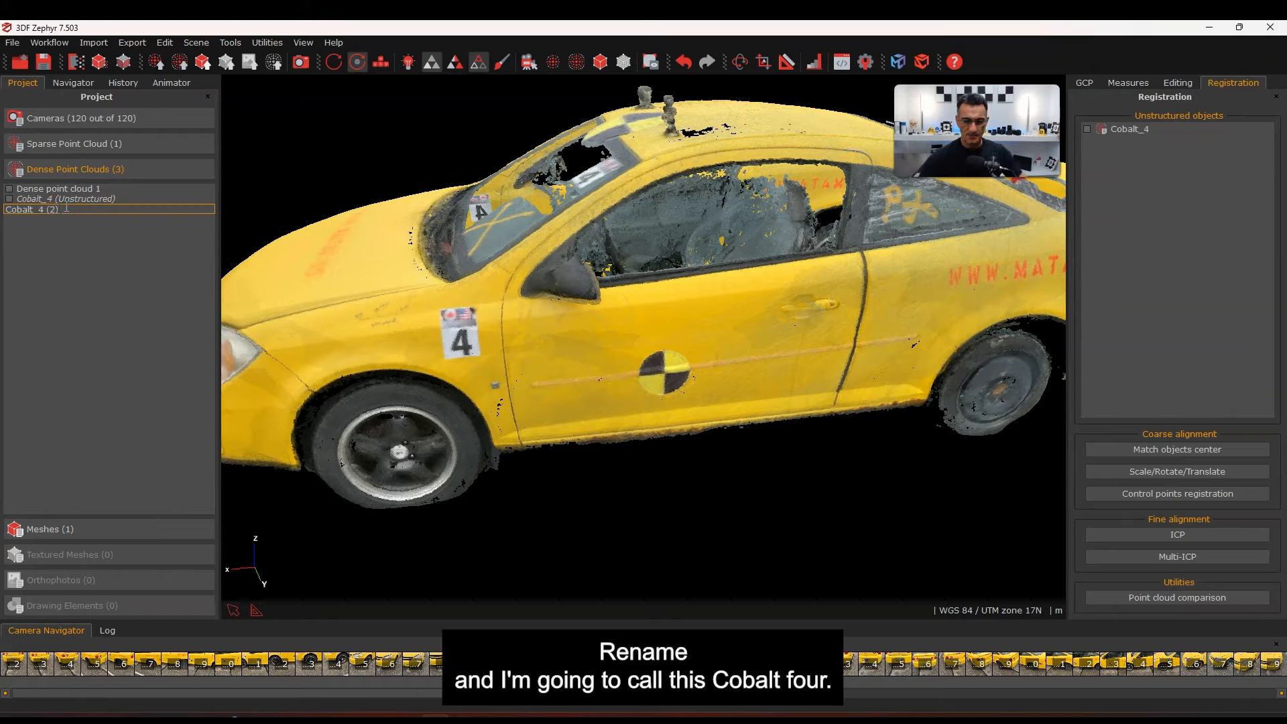
{"action": "type", "text": "Structured"}
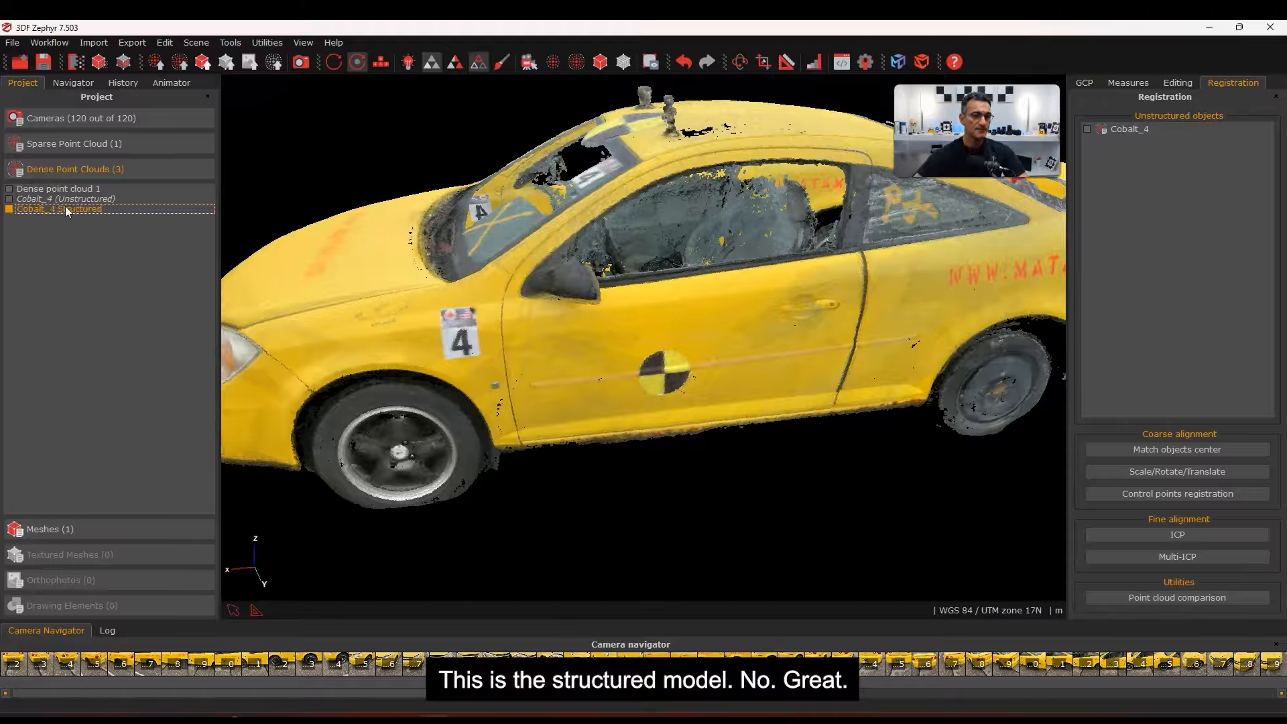
{"action": "scroll", "coordinate": [916, 337], "scroll_direction": "down", "scroll_amount": 3}
{"action": "right_click_drag", "start_coordinate": [758, 323], "coordinate": [735, 356]}
{"action": "mouse_move", "coordinate": [727, 376]}
{"action": "left_mouse_down"}
{"action": "mouse_move", "coordinate": [802, 353]}
{"action": "mouse_move", "coordinate": [702, 384]}
{"action": "mouse_move", "coordinate": [747, 360]}
{"action": "mouse_move", "coordinate": [714, 379]}
{"action": "mouse_move", "coordinate": [731, 376]}
{"action": "left_mouse_up"}
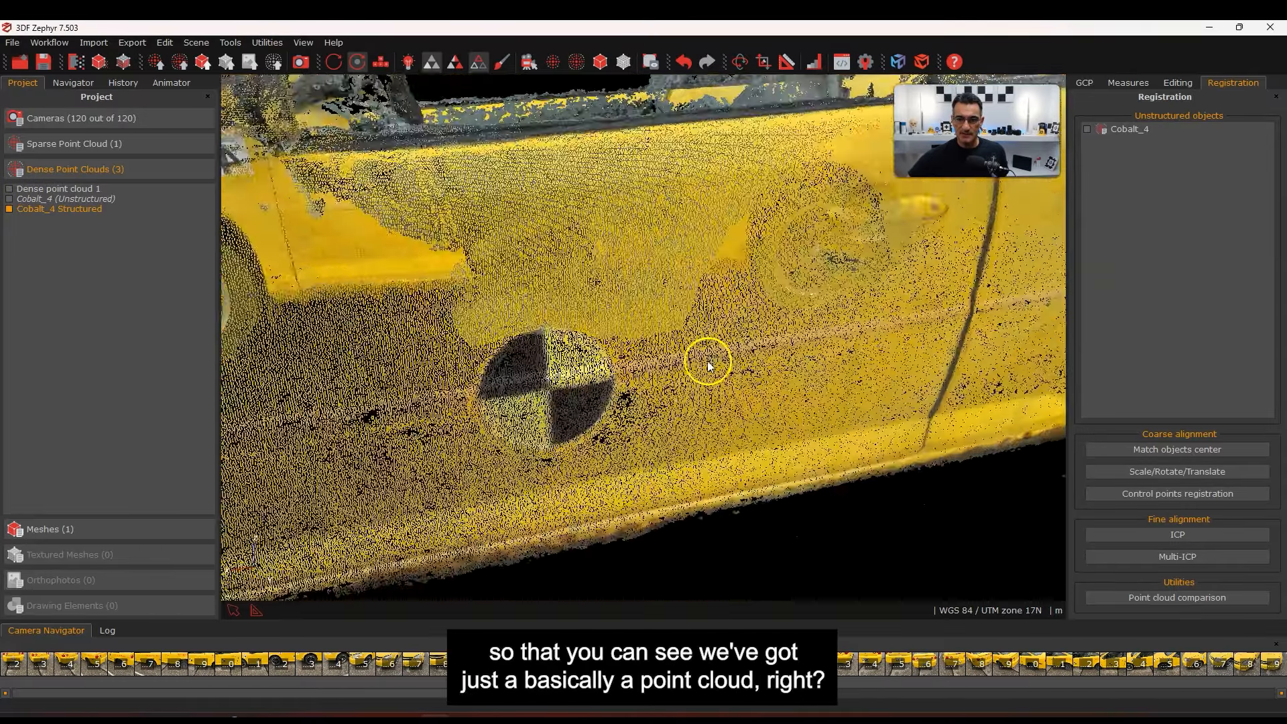
{"action": "scroll", "coordinate": [708, 362], "scroll_direction": "down", "scroll_amount": 5}
{"action": "right_click_drag", "start_coordinate": [541, 397], "coordinate": [621, 400]}
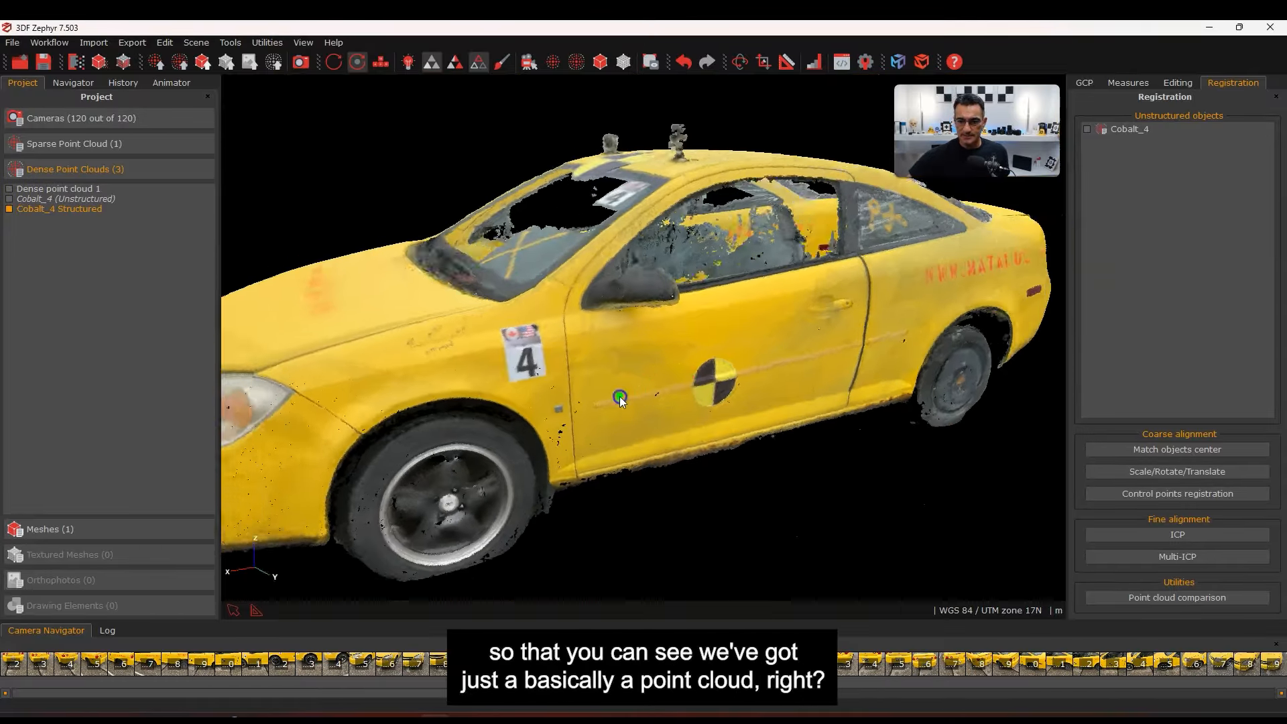
{"action": "left_click_drag", "start_coordinate": [621, 400], "coordinate": [721, 382]}
{"action": "right_click_drag", "start_coordinate": [481, 402], "coordinate": [779, 299]}
{"action": "left_click_drag", "start_coordinate": [779, 300], "coordinate": [772, 303]}
{"action": "scroll", "coordinate": [773, 302], "scroll_direction": "down", "scroll_amount": 5}
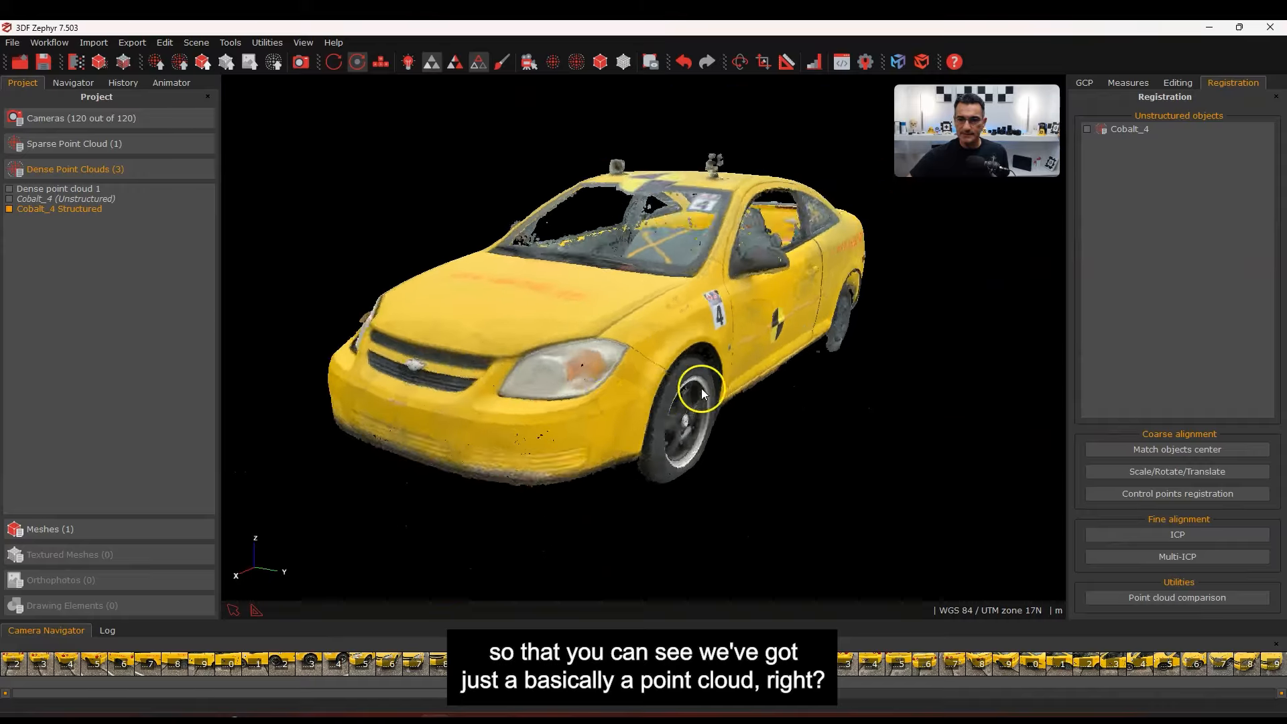
{"action": "left_click_drag", "start_coordinate": [701, 389], "coordinate": [630, 413]}
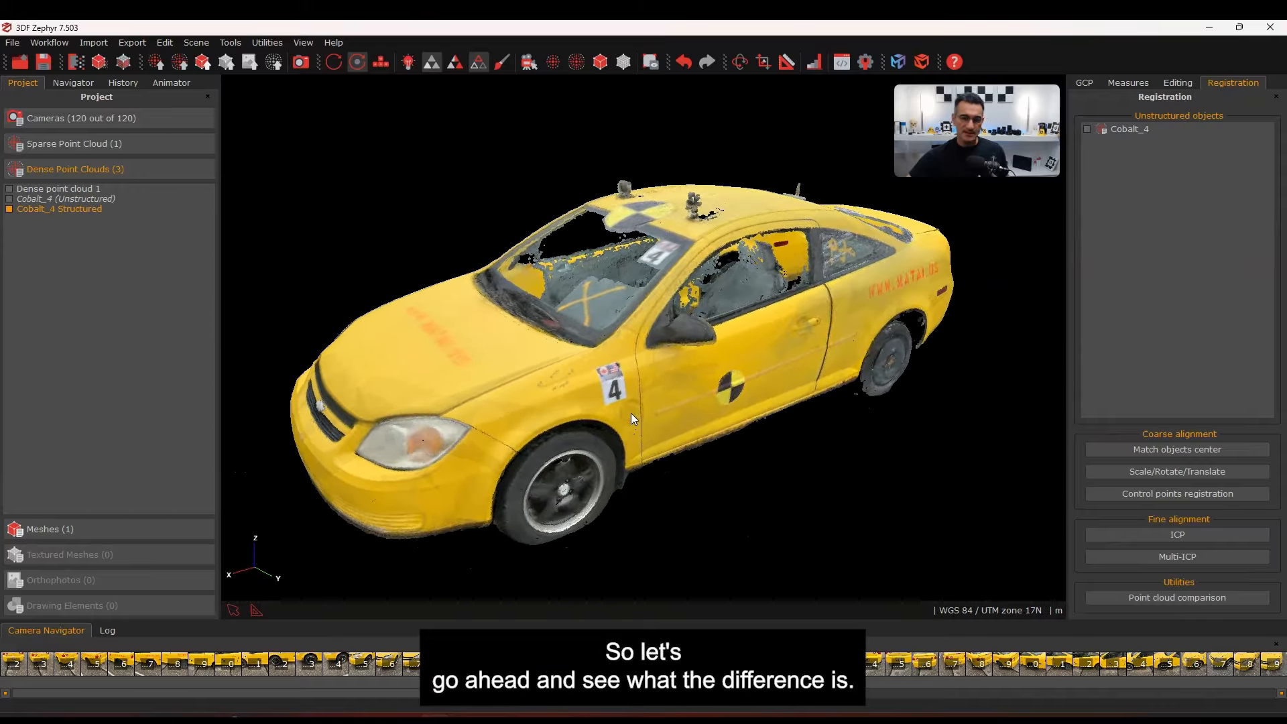
Run Mesh Extraction on Cobalt_4 Structured with General/Default settings, producing Mesh 2
{"action": "left_click", "coordinate": [59, 45]}
{"action": "mouse_move", "coordinate": [110, 102]}
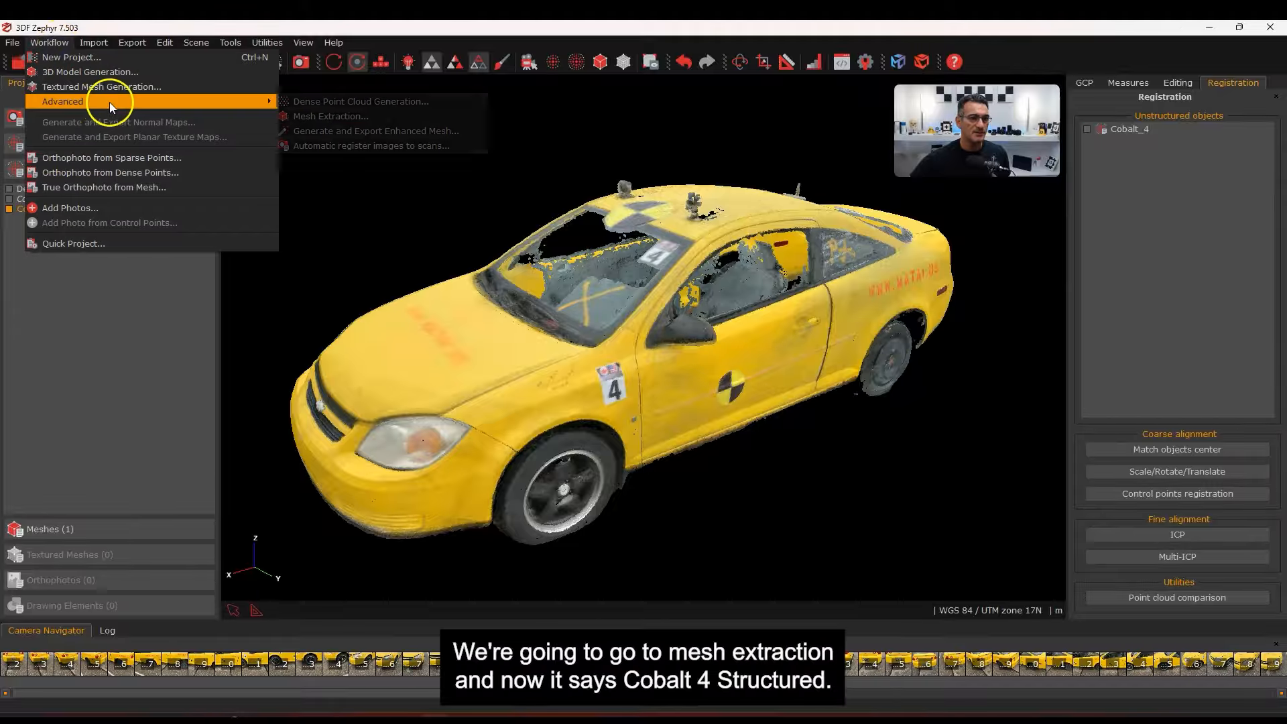
{"action": "left_click", "coordinate": [326, 117]}
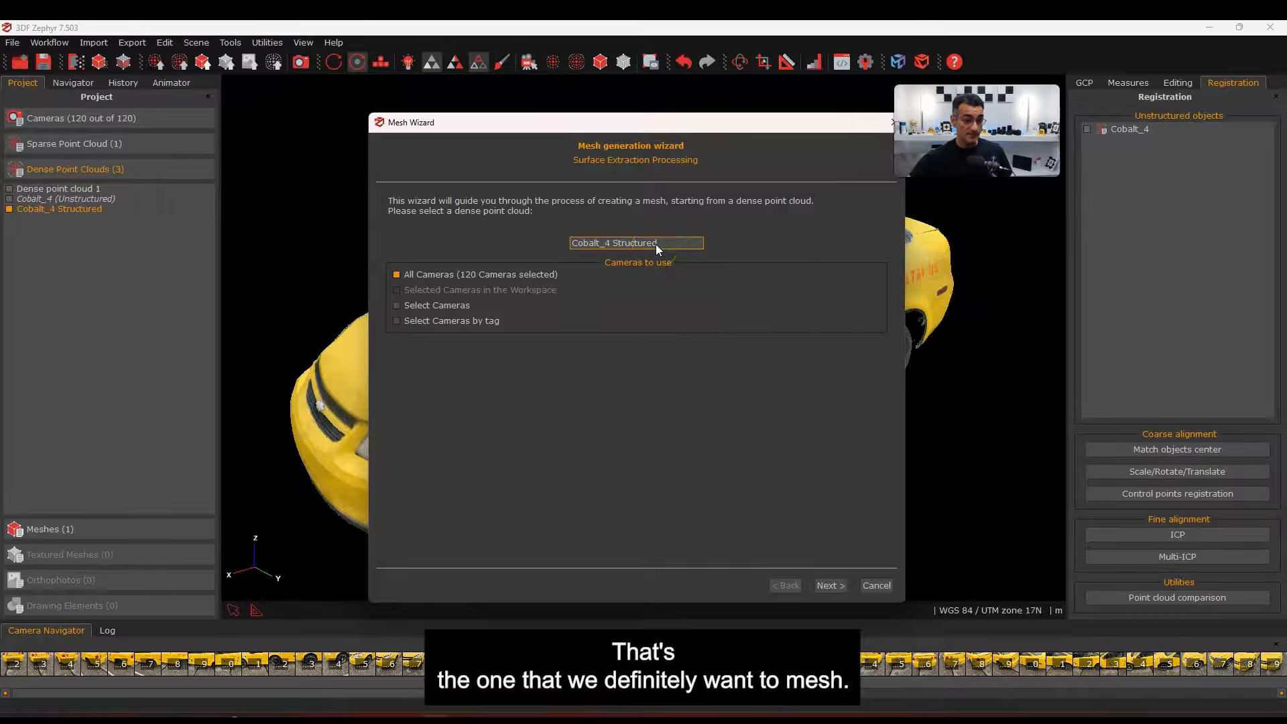
{"action": "left_click", "coordinate": [826, 588]}
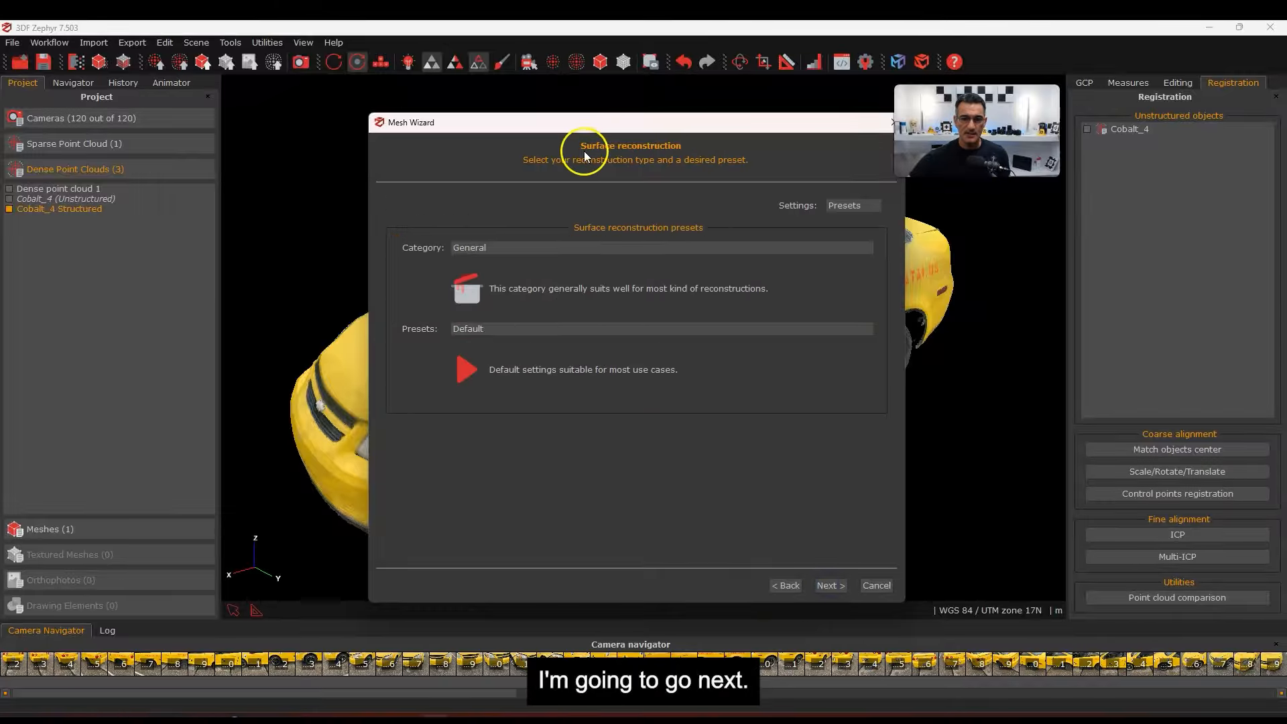
{"action": "left_click", "coordinate": [838, 590]}
{"action": "left_click", "coordinate": [565, 202]}
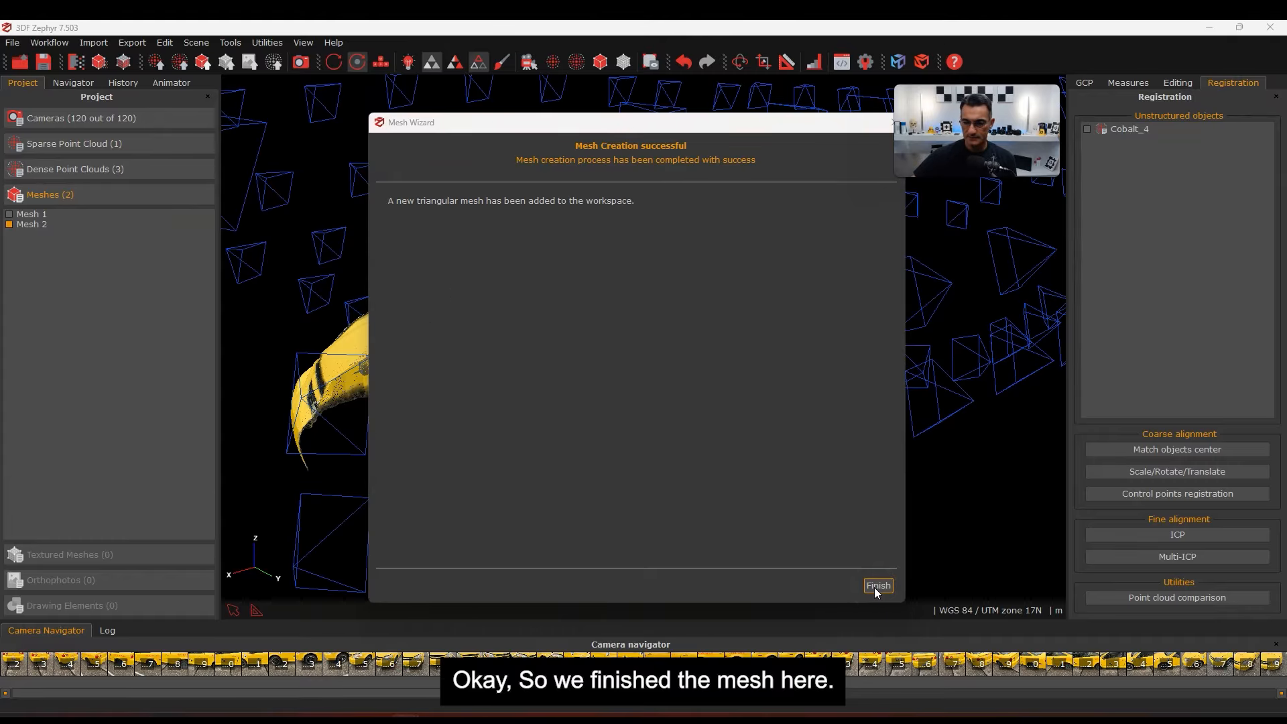
{"action": "left_click", "coordinate": [875, 588]}
Orbit to a top view of the car and turn off the camera markers
{"action": "left_click_drag", "start_coordinate": [547, 462], "coordinate": [683, 383]}
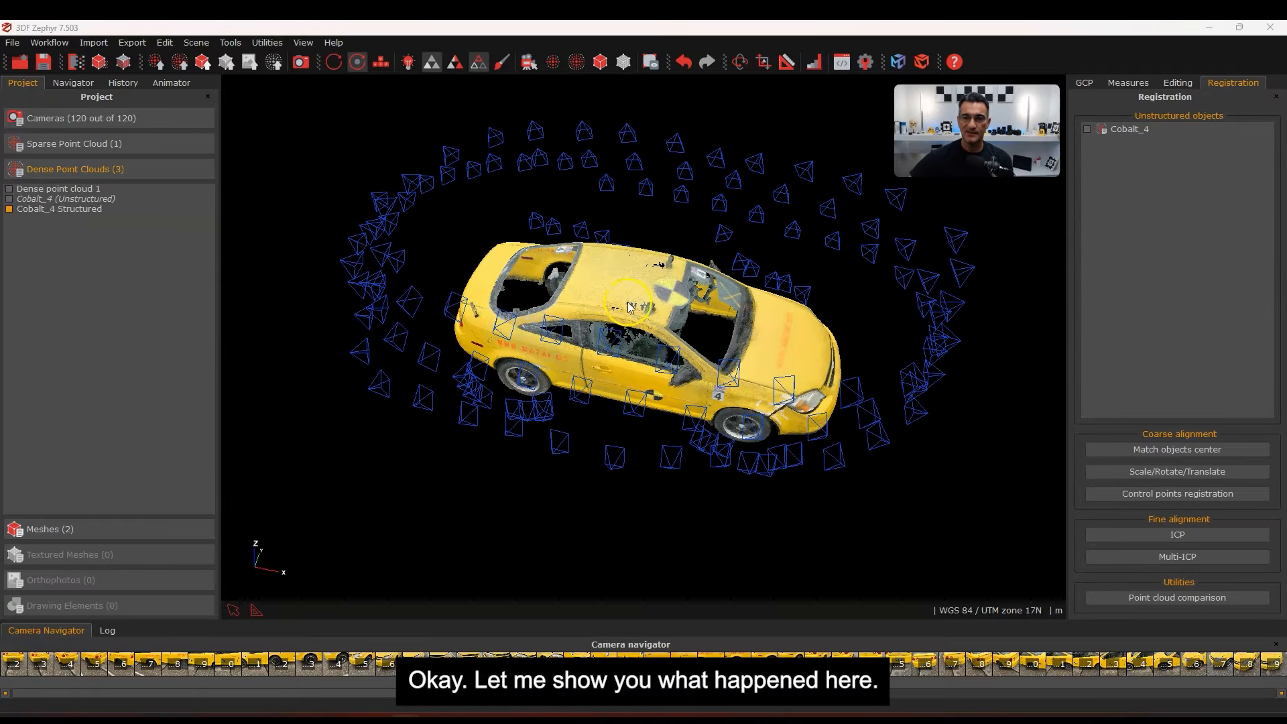
{"action": "left_click_drag", "start_coordinate": [604, 397], "coordinate": [647, 240]}
{"action": "left_click", "coordinate": [531, 62]}
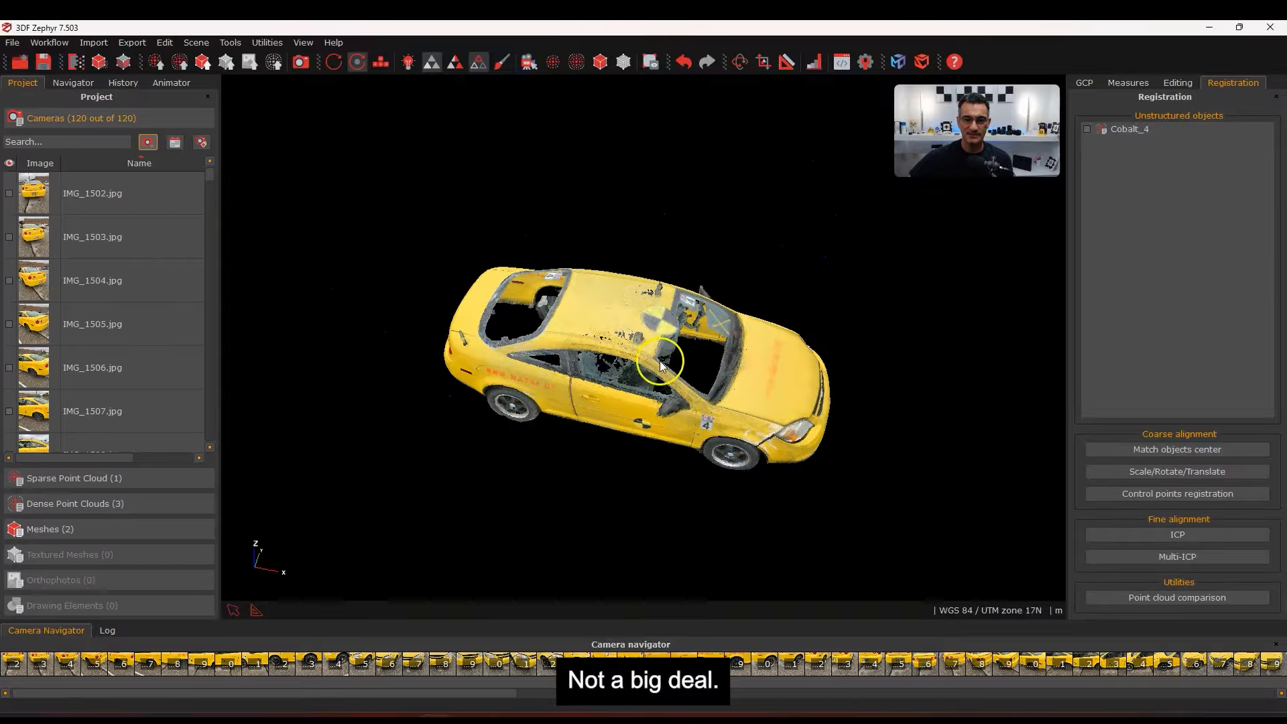
Show the reconstruction bounding box and move it to enclose the car
{"action": "left_click", "coordinate": [650, 62]}
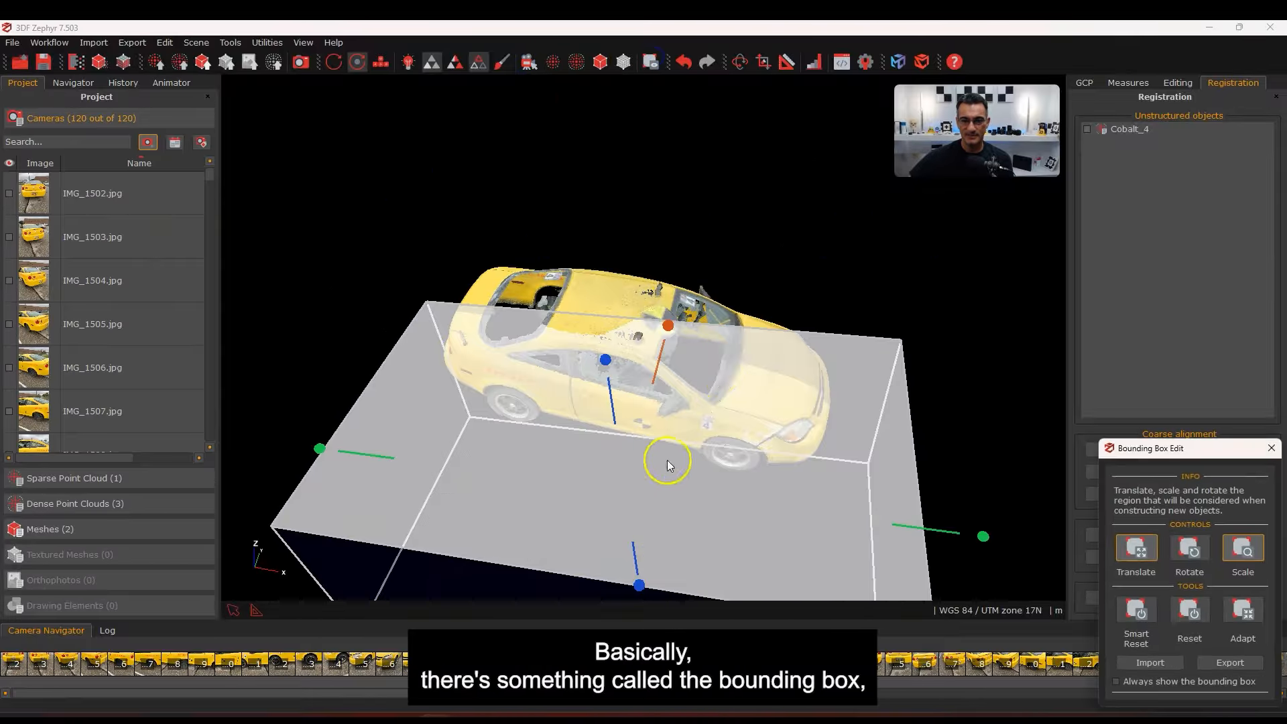
{"action": "left_click_drag", "start_coordinate": [667, 460], "coordinate": [428, 437]}
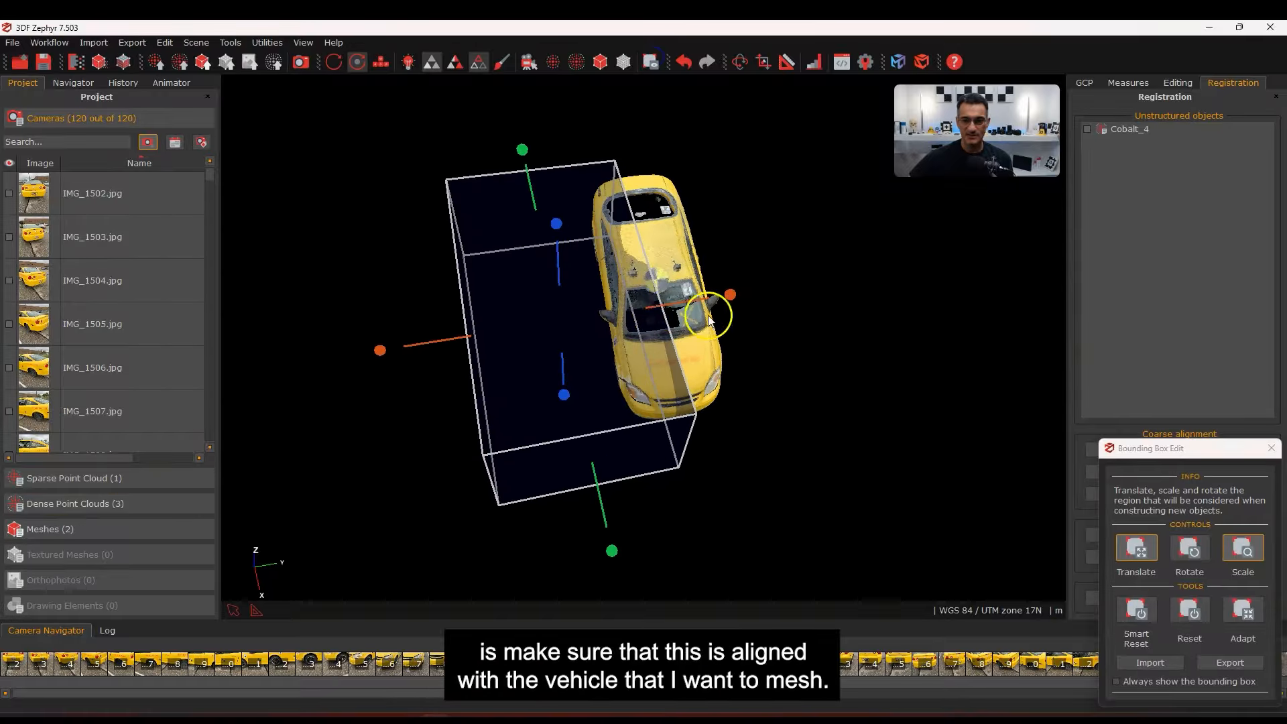
{"action": "left_click_drag", "start_coordinate": [683, 306], "coordinate": [782, 290]}
{"action": "left_click_drag", "start_coordinate": [380, 439], "coordinate": [702, 351]}
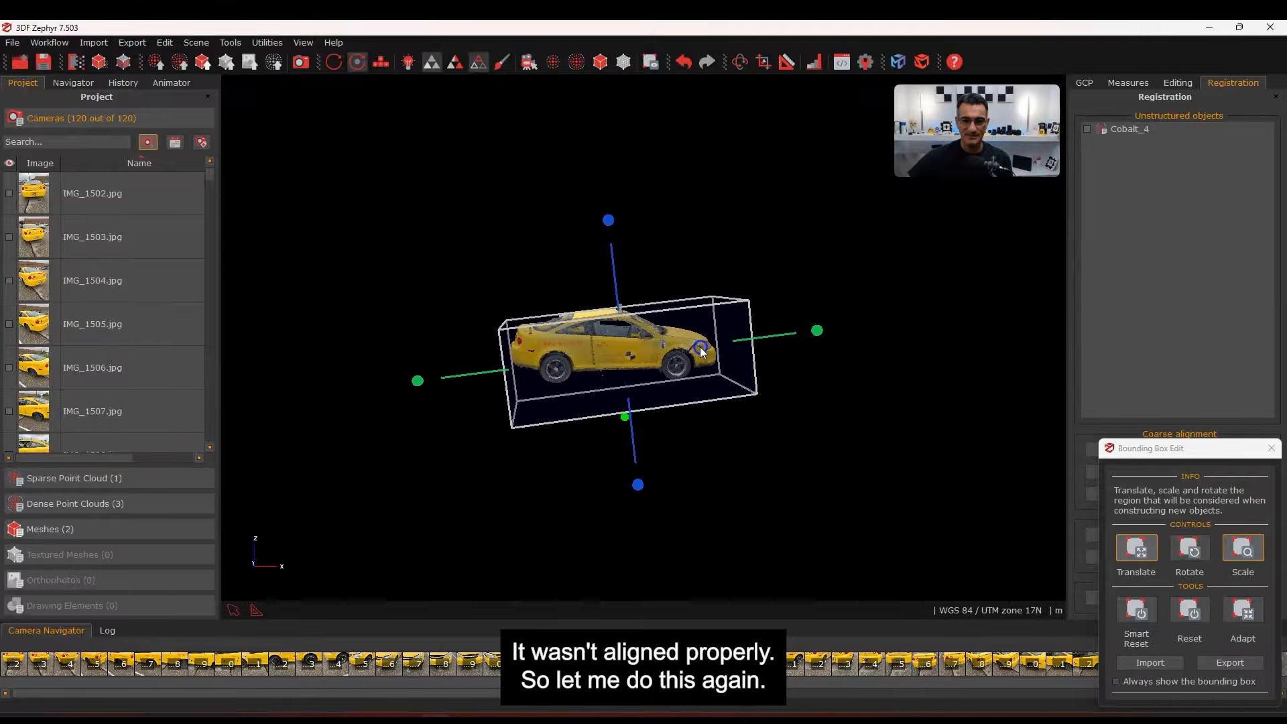
Rotate the box level with the car, adjust its sides and top, then close the editor
{"action": "left_click", "coordinate": [1190, 546]}
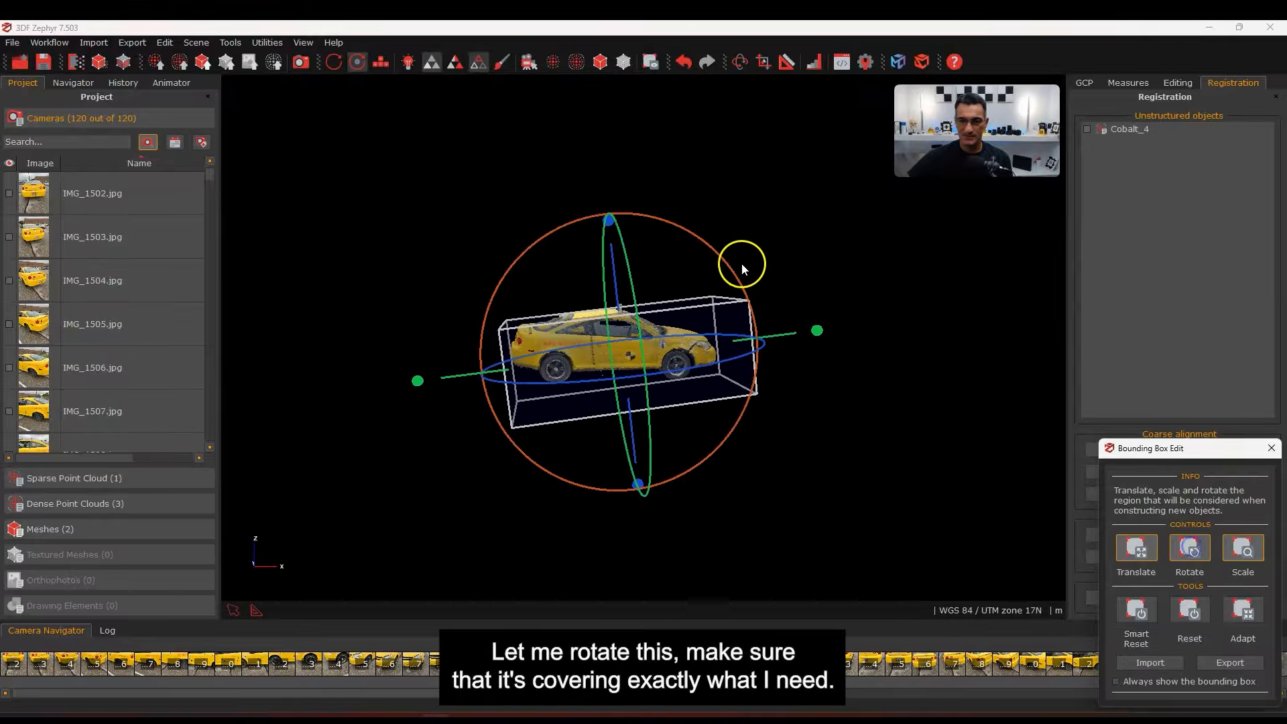
{"action": "left_click_drag", "start_coordinate": [698, 234], "coordinate": [719, 241]}
{"action": "left_click_drag", "start_coordinate": [817, 357], "coordinate": [813, 349]}
{"action": "left_click_drag", "start_coordinate": [416, 353], "coordinate": [401, 352]}
{"action": "left_click_drag", "start_coordinate": [620, 222], "coordinate": [630, 205]}
{"action": "left_click_drag", "start_coordinate": [838, 344], "coordinate": [624, 391]}
{"action": "middle_click_drag", "start_coordinate": [388, 328], "coordinate": [603, 348]}
{"action": "scroll", "coordinate": [609, 334], "scroll_direction": "up", "scroll_amount": 5}
{"action": "left_click_drag", "start_coordinate": [548, 376], "coordinate": [550, 356]}
{"action": "left_click_drag", "start_coordinate": [589, 460], "coordinate": [644, 395]}
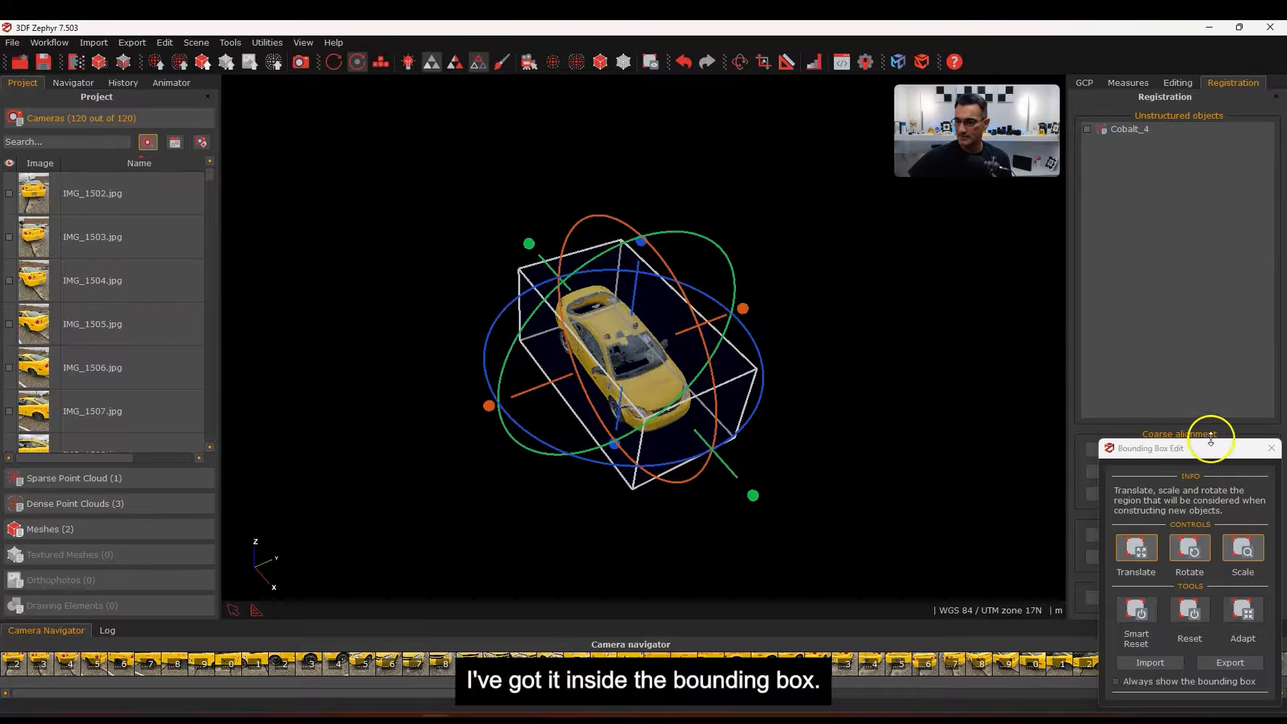
{"action": "left_click", "coordinate": [1272, 447]}
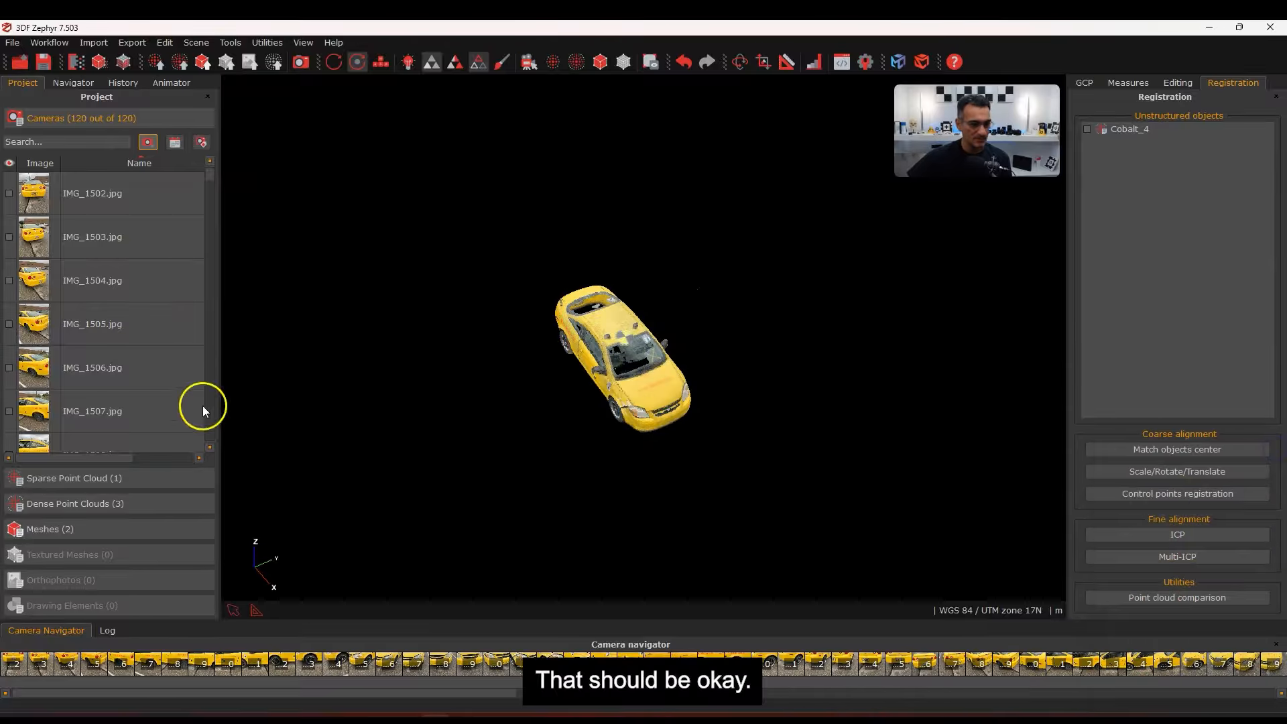
Delete Mesh 2 from the Meshes list
{"action": "left_click", "coordinate": [69, 529]}
{"action": "left_click", "coordinate": [8, 226]}
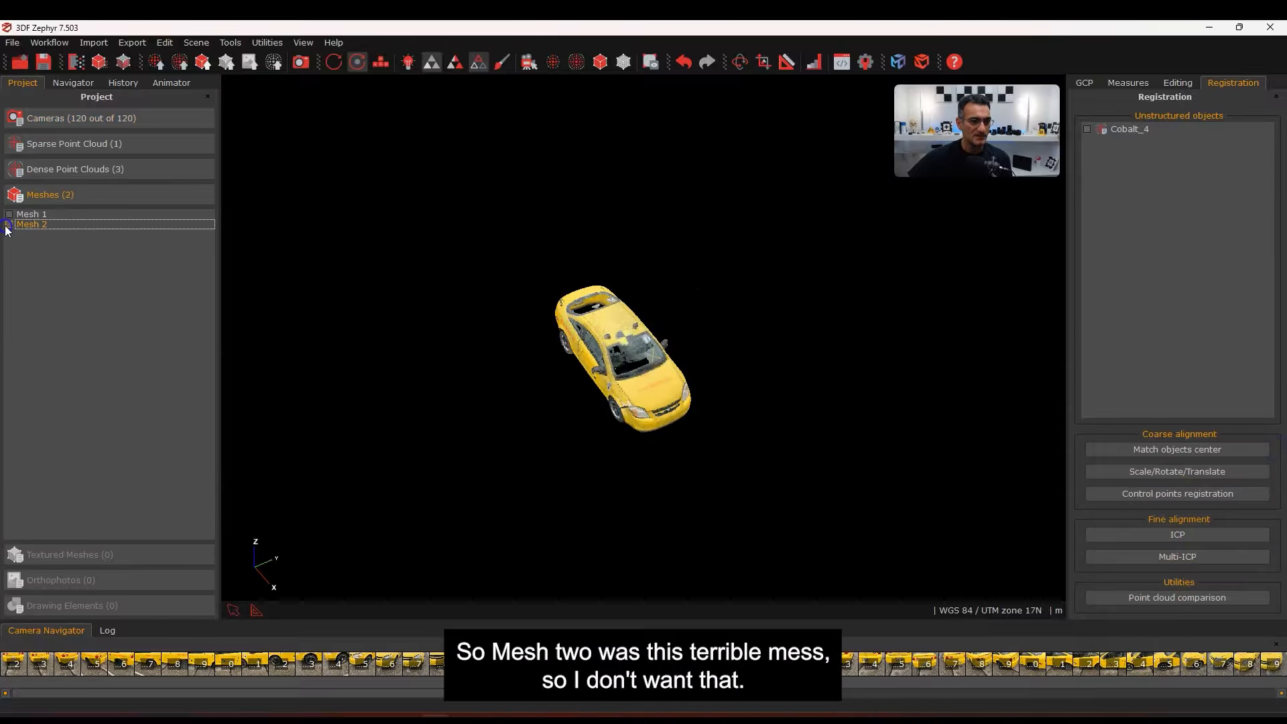
{"action": "left_click", "coordinate": [9, 225]}
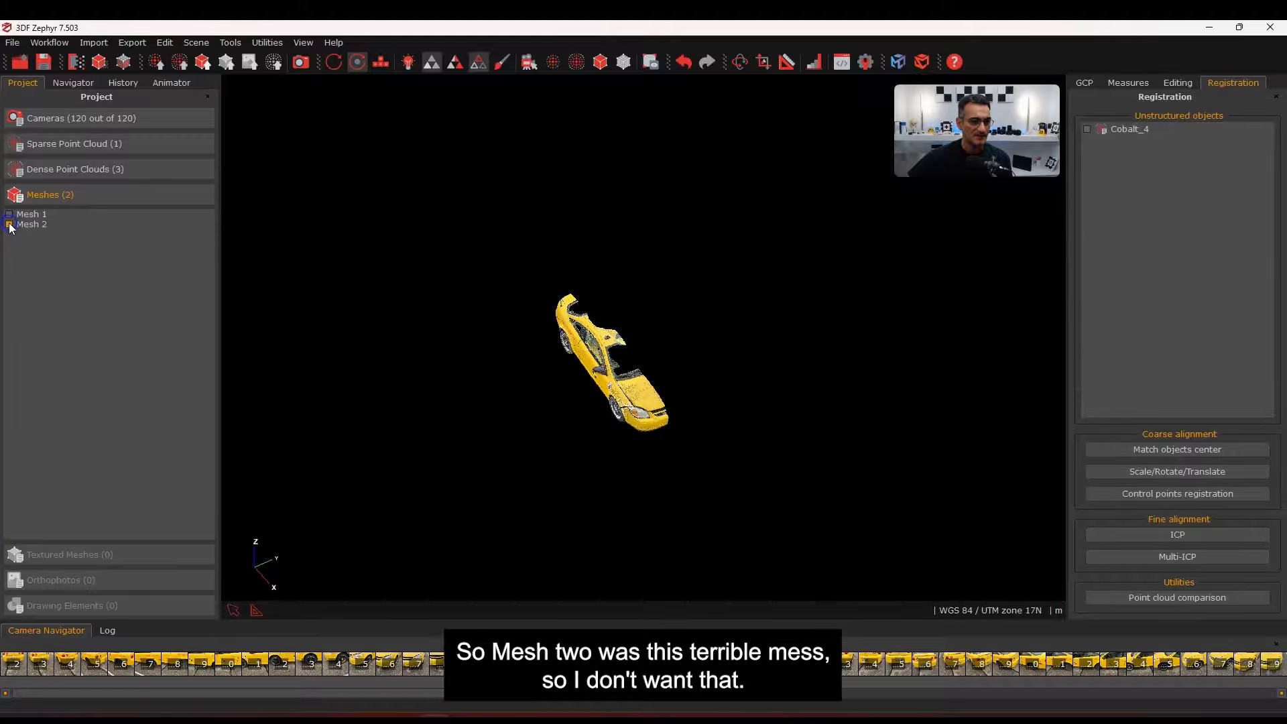
{"action": "right_click", "coordinate": [33, 224]}
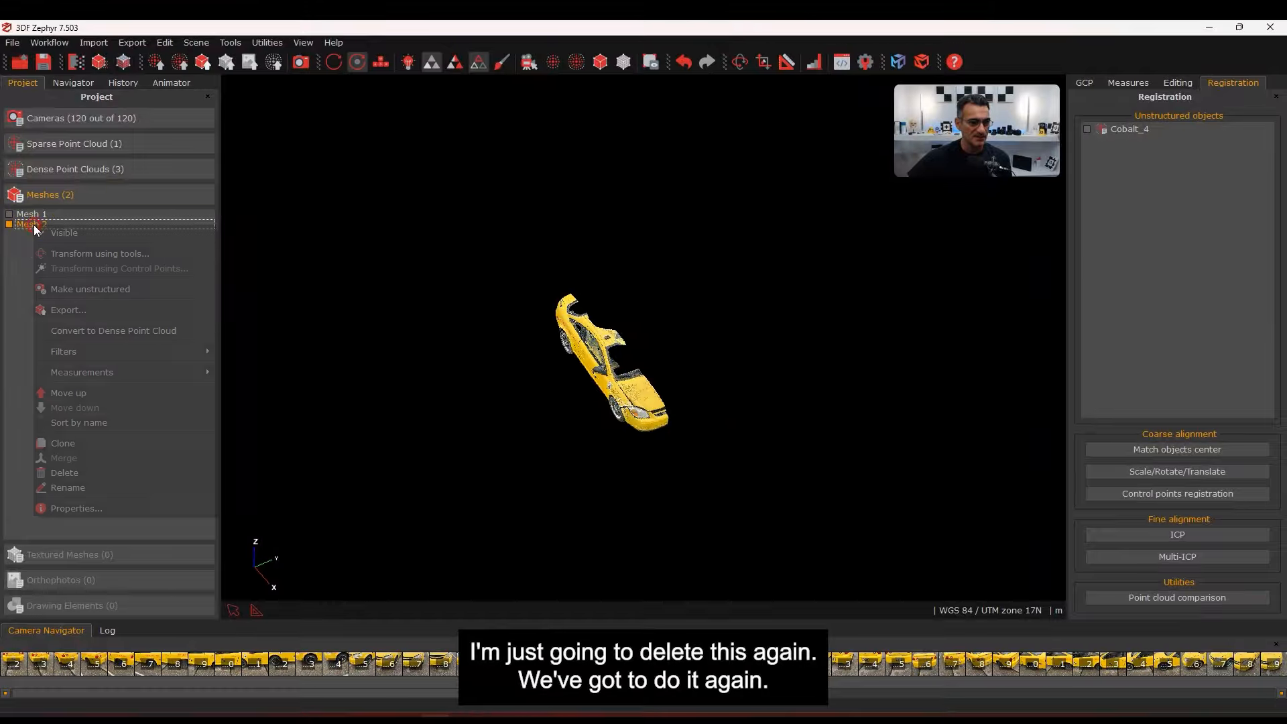
{"action": "left_click", "coordinate": [62, 470]}
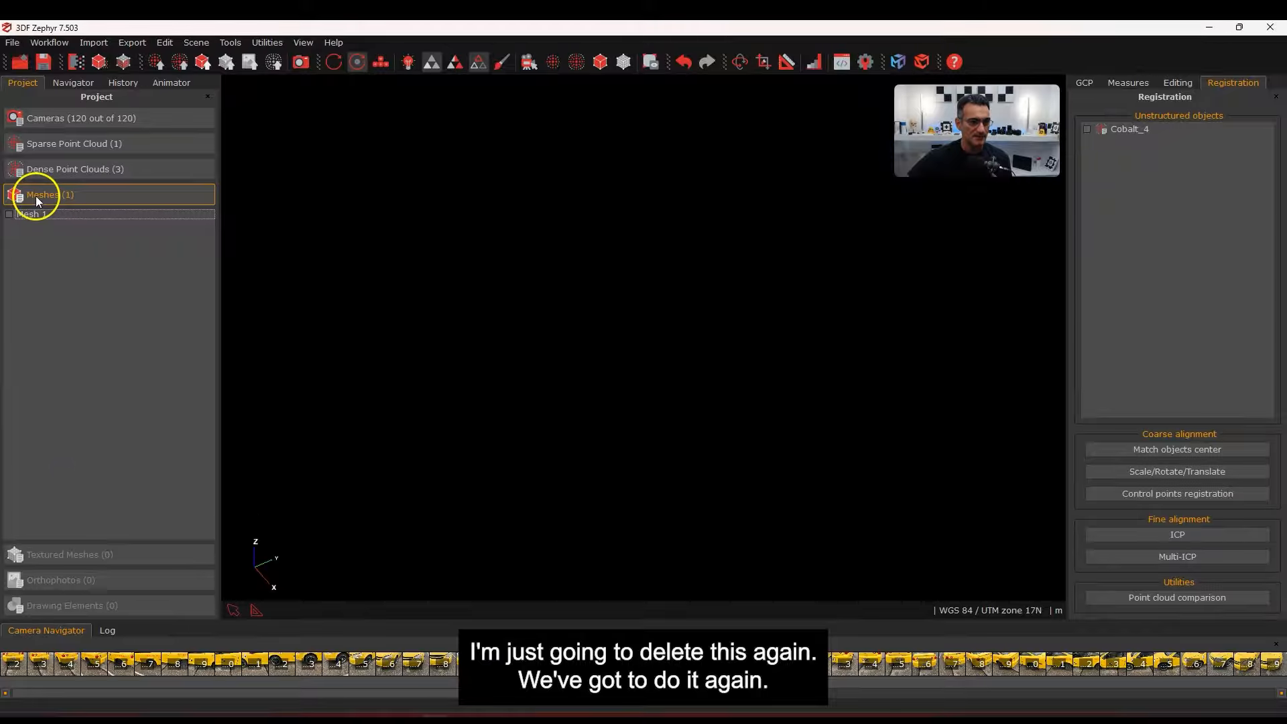
Display the Cobalt_4 Structured point cloud and recentre the view on the car
{"action": "left_click", "coordinate": [34, 173]}
{"action": "left_click", "coordinate": [9, 208]}
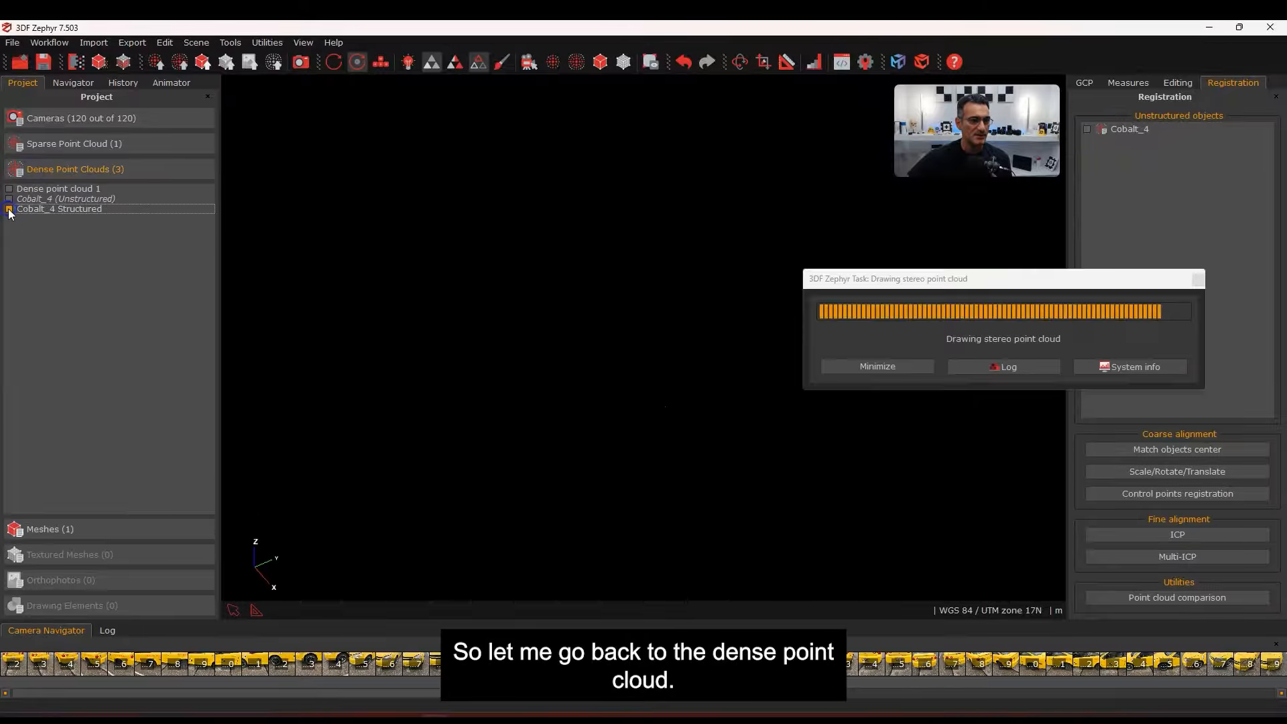
{"action": "left_click_drag", "start_coordinate": [568, 390], "coordinate": [601, 402]}
{"action": "scroll", "coordinate": [598, 396], "scroll_direction": "up", "scroll_amount": 5}
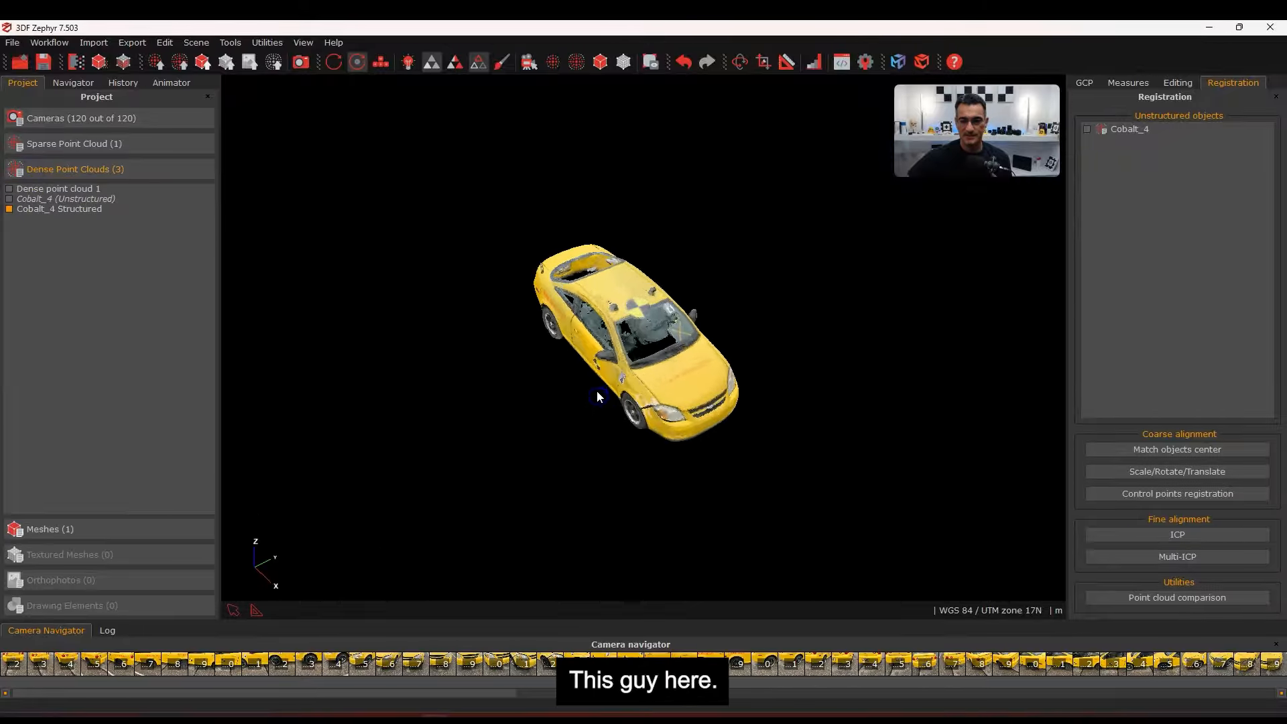
{"action": "middle_click_drag", "start_coordinate": [616, 376], "coordinate": [566, 419]}
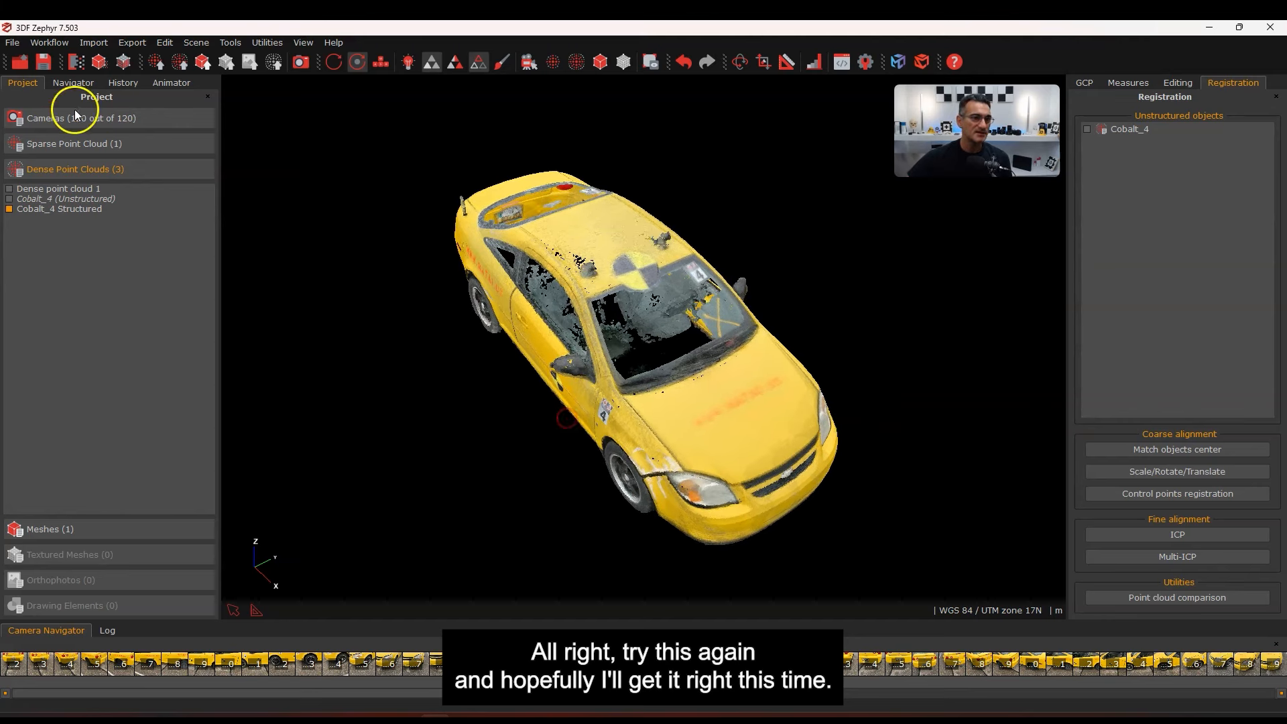
Run Mesh Extraction again on Cobalt_4 Structured with the General/Default preset
{"action": "left_click", "coordinate": [55, 42]}
{"action": "mouse_move", "coordinate": [278, 106]}
{"action": "left_click", "coordinate": [352, 118]}
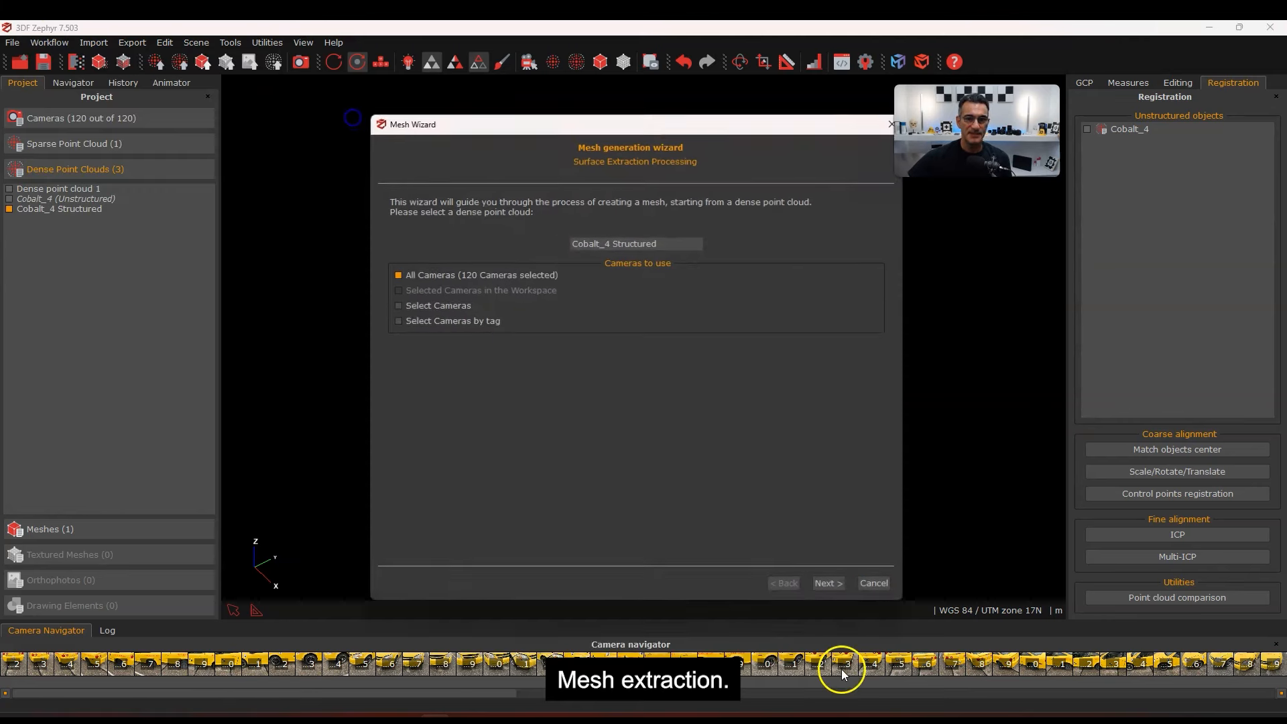
{"action": "left_click", "coordinate": [828, 586]}
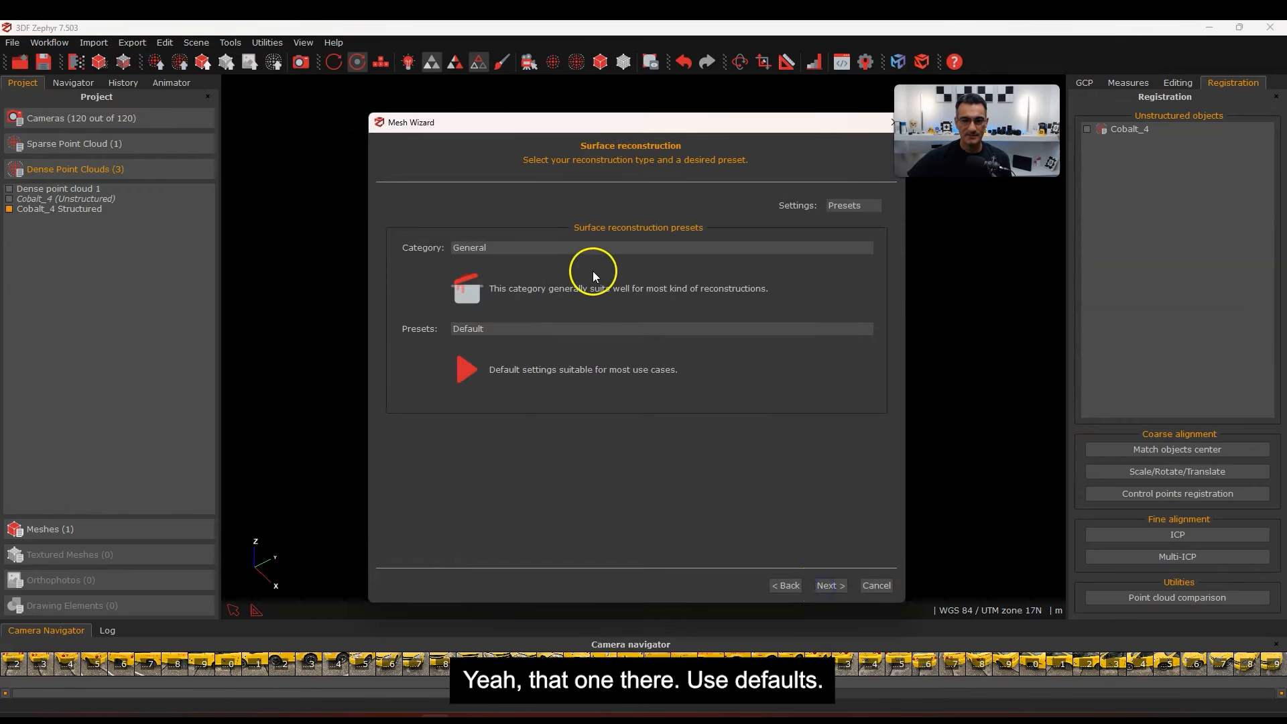
{"action": "left_click", "coordinate": [830, 586]}
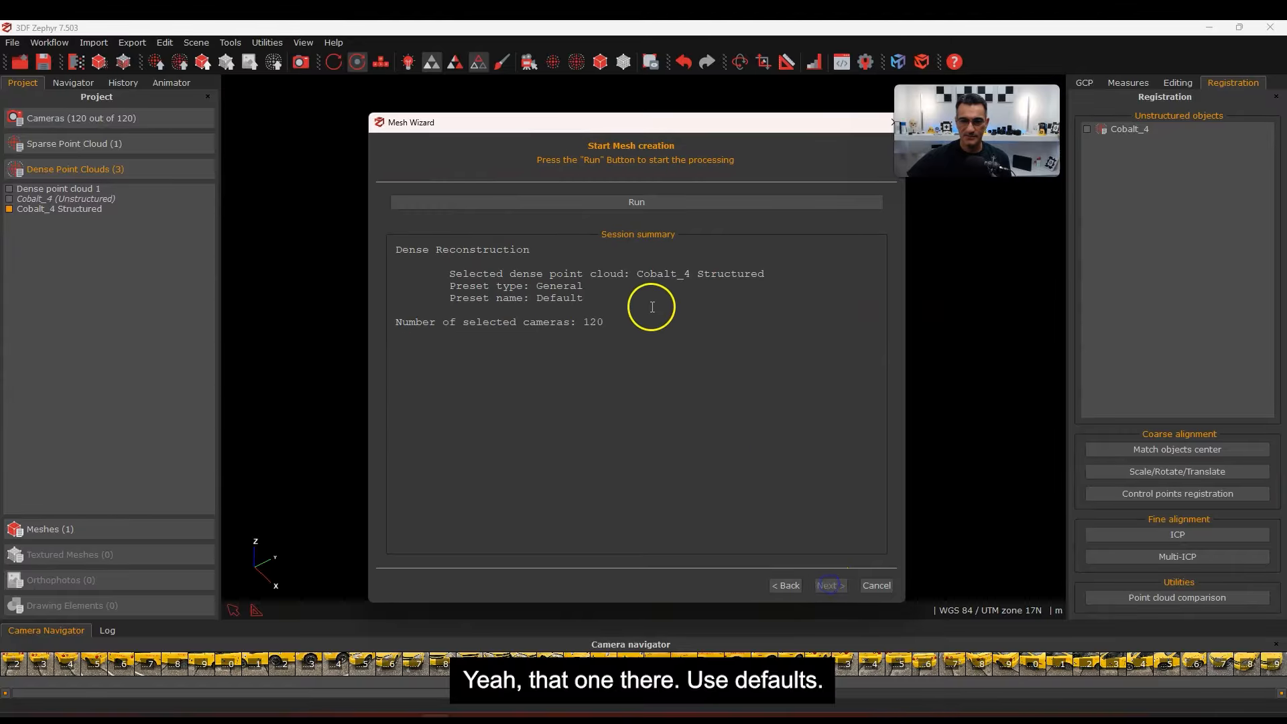
{"action": "left_click", "coordinate": [630, 203]}
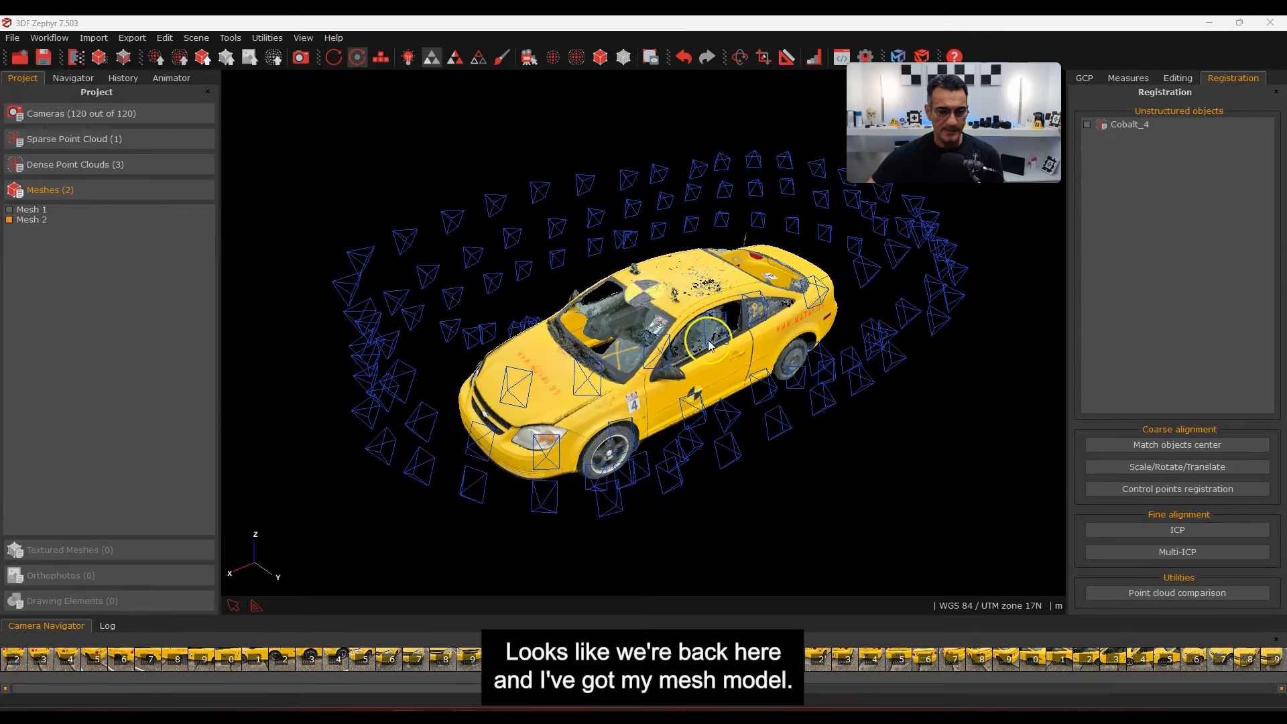
Review the bounding box around the car and close the Bounding Box Edit dialog
{"action": "left_click_drag", "start_coordinate": [649, 379], "coordinate": [688, 365]}
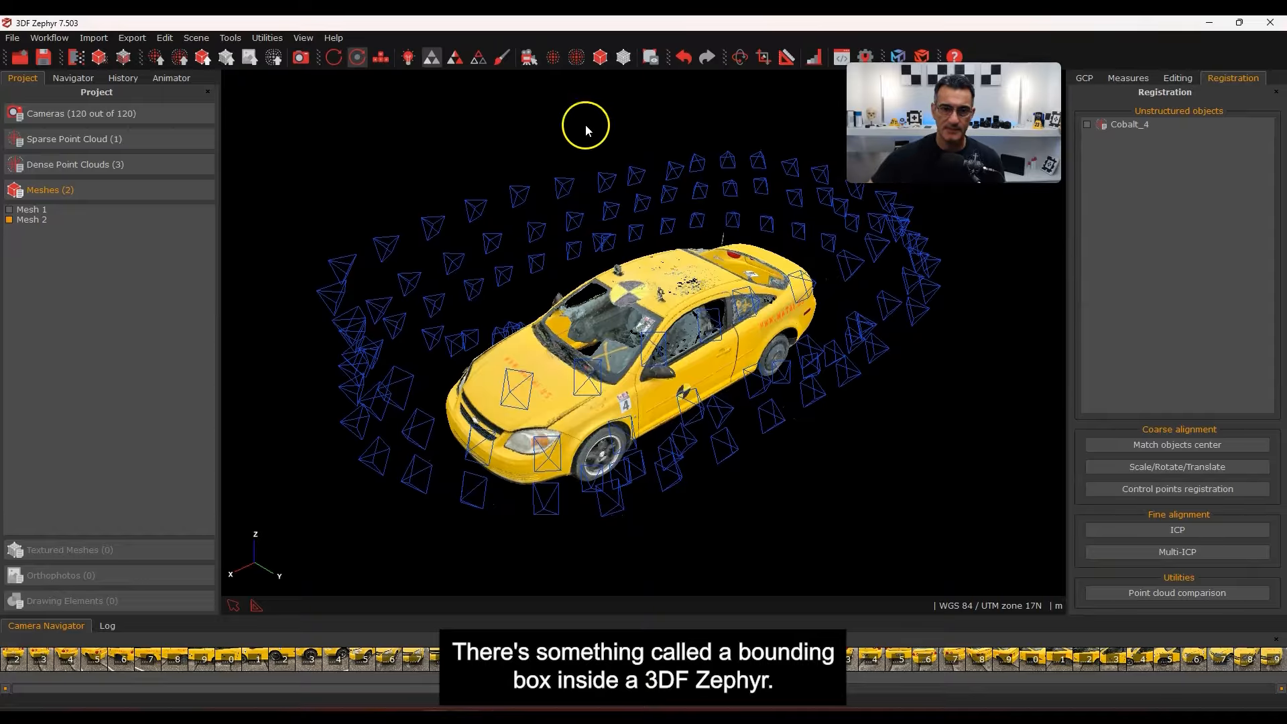
{"action": "left_click", "coordinate": [649, 59]}
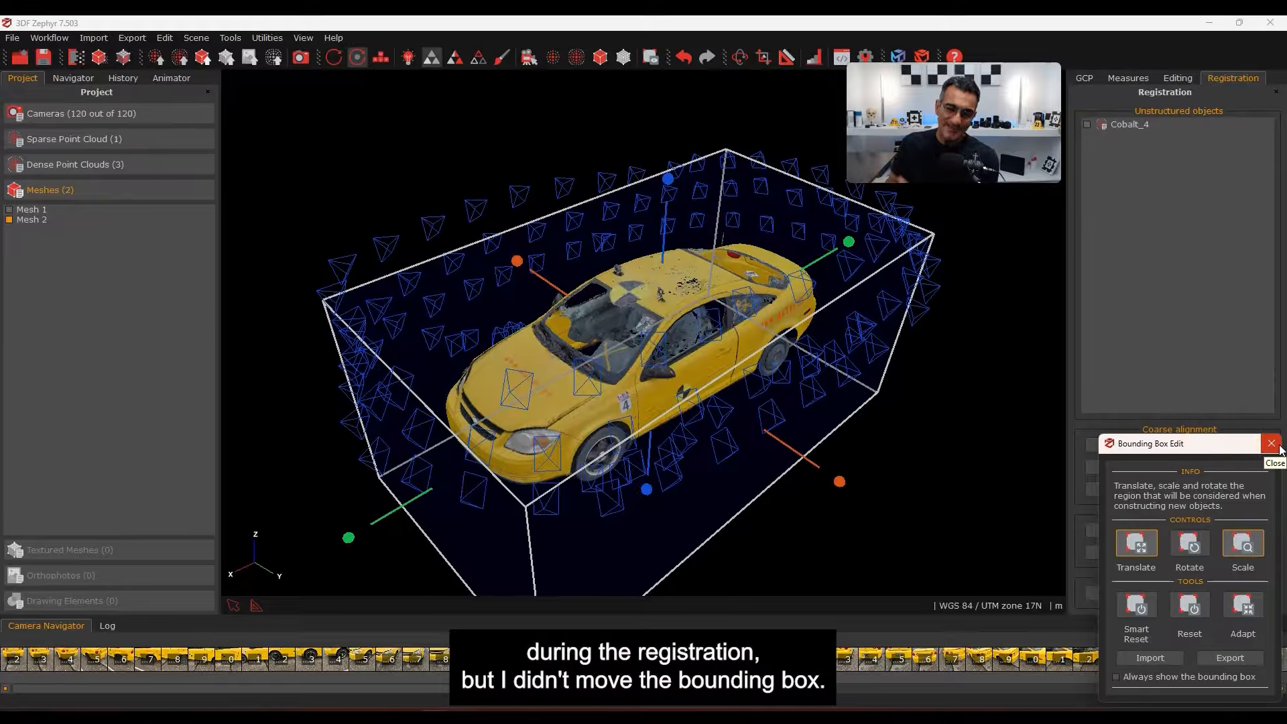
{"action": "left_click", "coordinate": [1253, 377]}
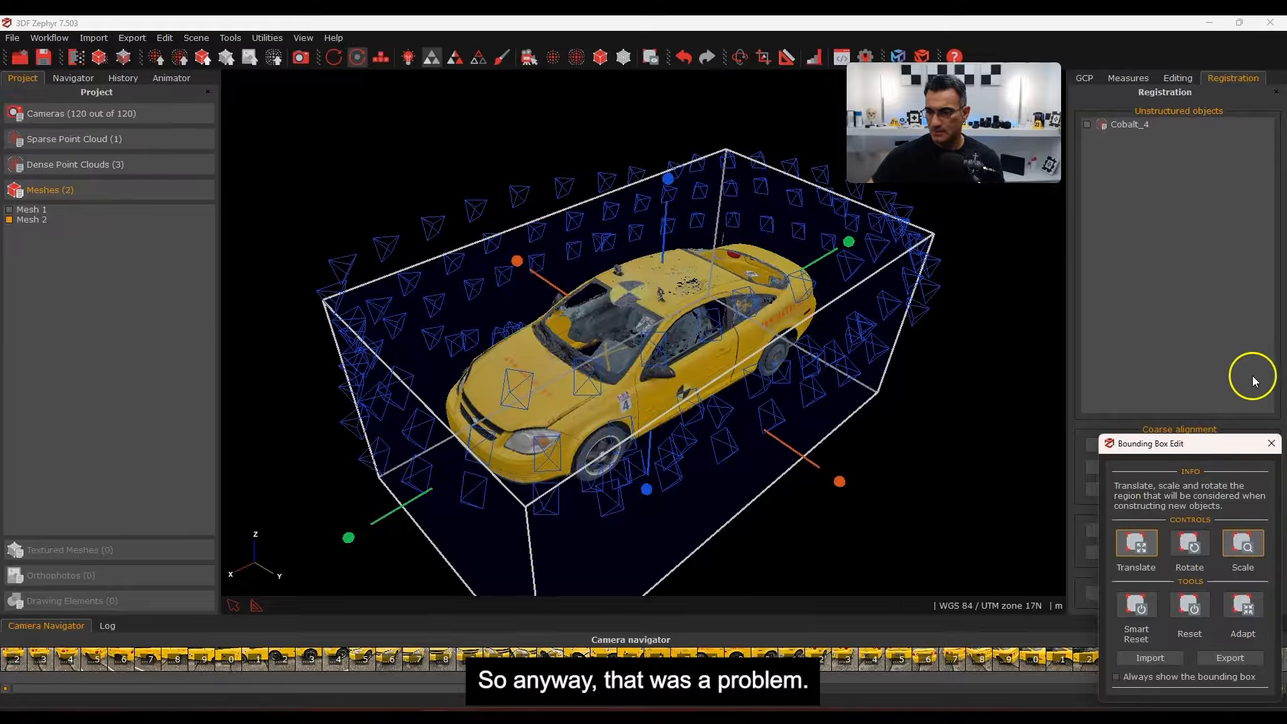
{"action": "left_click", "coordinate": [1272, 445]}
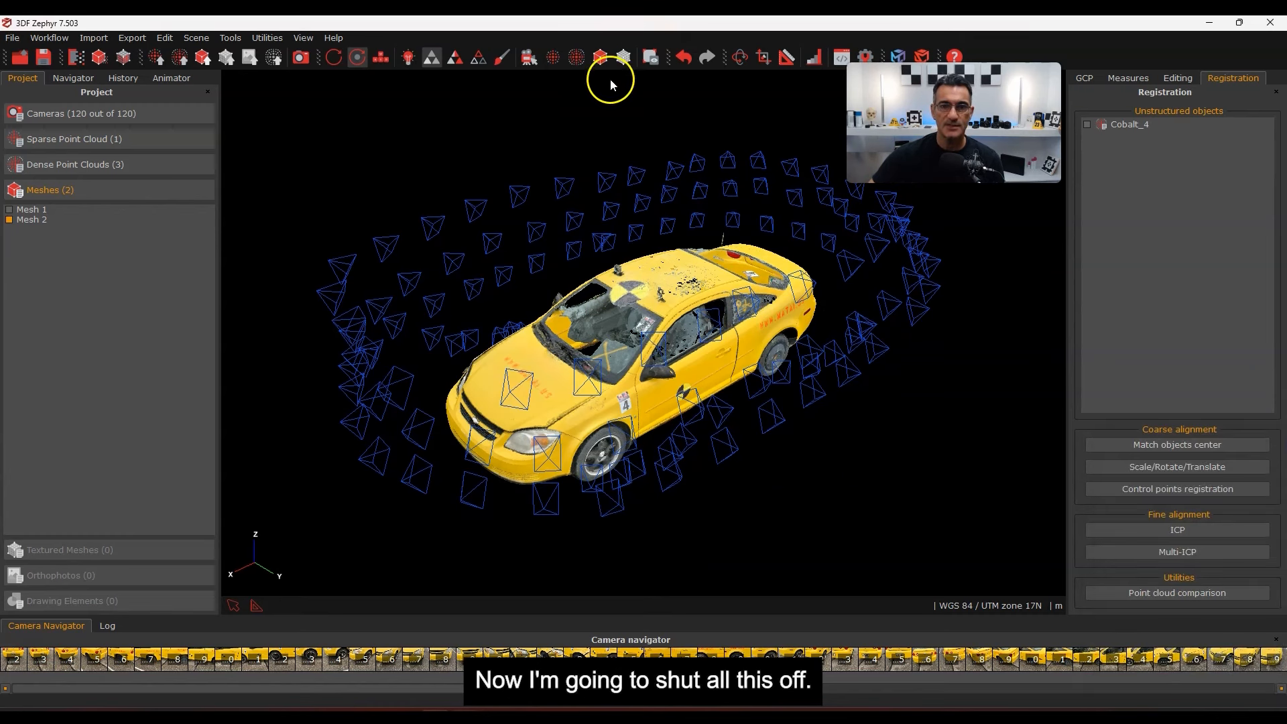
{"action": "left_click", "coordinate": [649, 62]}
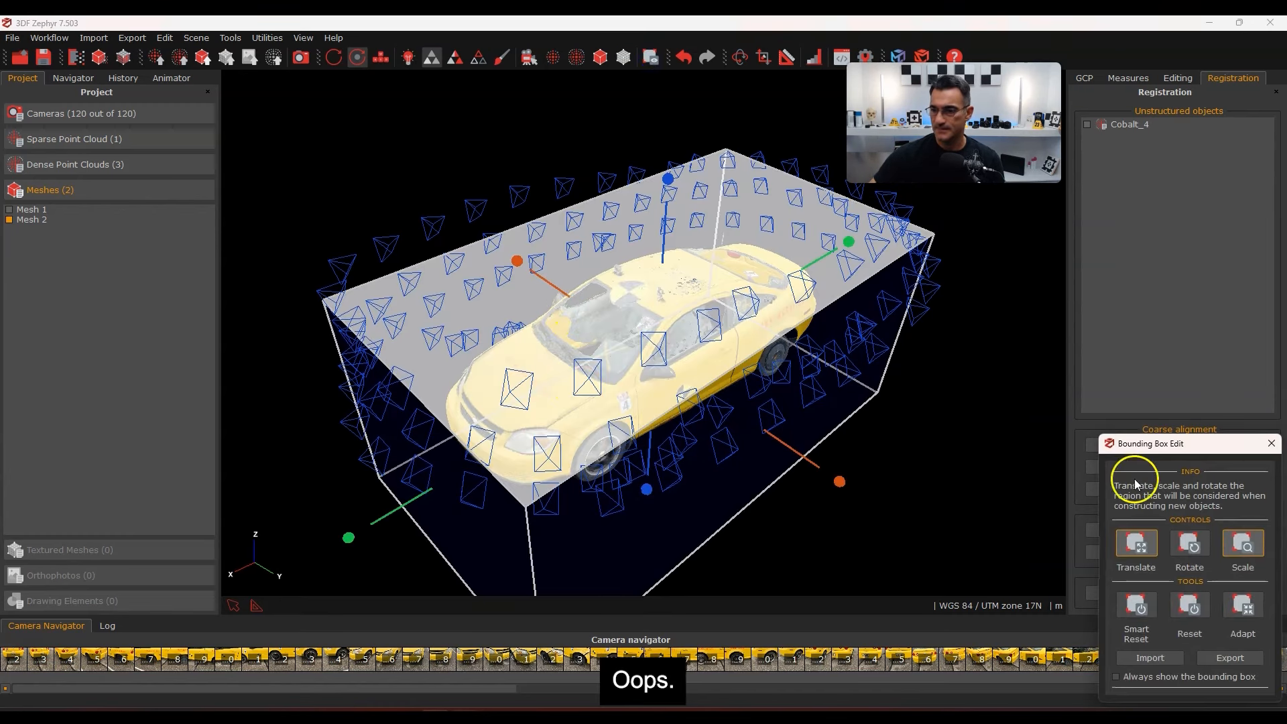
{"action": "left_click", "coordinate": [1274, 443]}
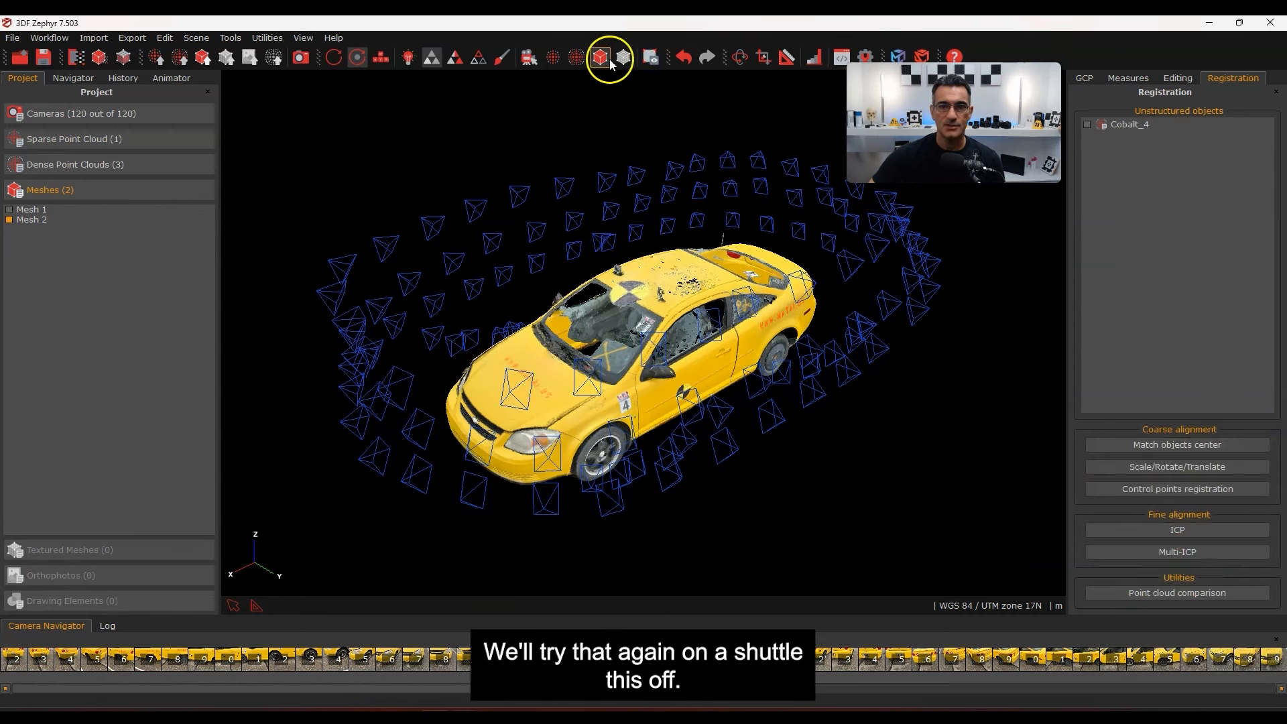
Hide the camera frusta around the car and expand the Meshes (2) list
{"action": "left_click", "coordinate": [530, 57]}
{"action": "scroll", "coordinate": [697, 384], "scroll_direction": "up", "scroll_amount": 4}
{"action": "left_click_drag", "start_coordinate": [680, 411], "coordinate": [678, 363]}
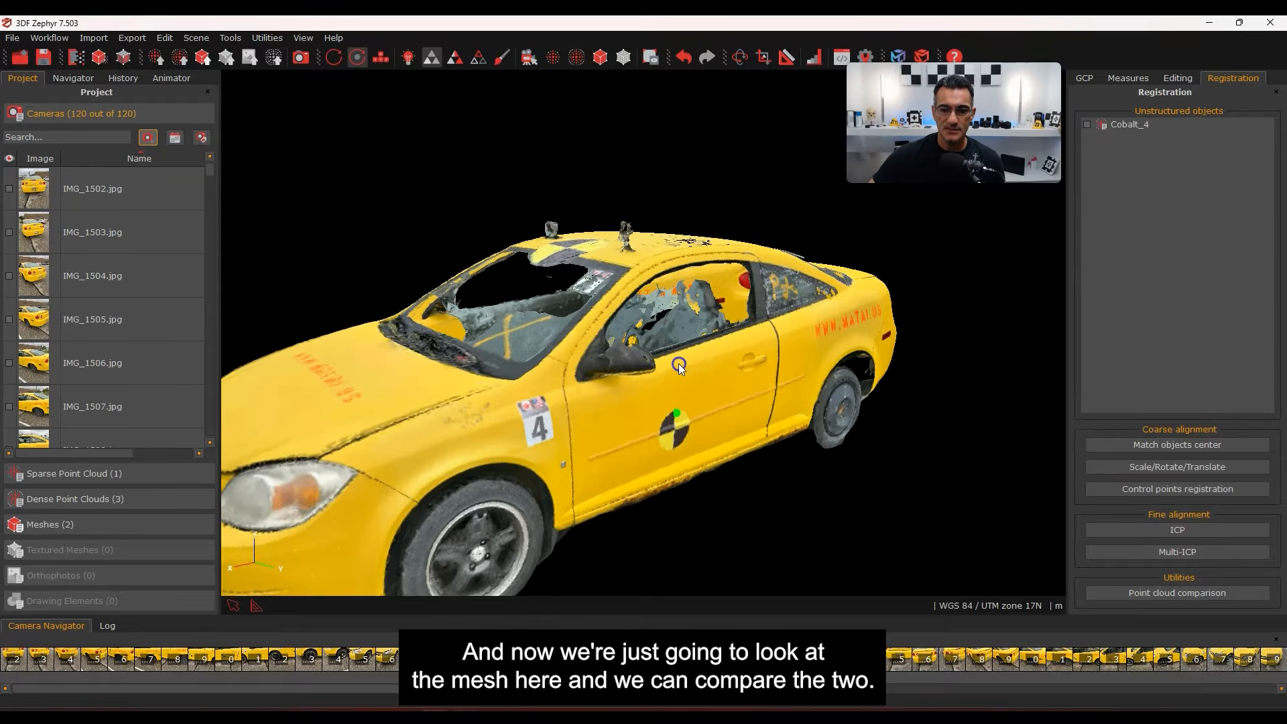
{"action": "scroll", "coordinate": [679, 364], "scroll_direction": "up", "scroll_amount": 4}
{"action": "middle_click_drag", "start_coordinate": [679, 363], "coordinate": [786, 306]}
{"action": "scroll", "coordinate": [786, 306], "scroll_direction": "down", "scroll_amount": 4}
{"action": "left_click_drag", "start_coordinate": [593, 356], "coordinate": [674, 387]}
{"action": "scroll", "coordinate": [686, 376], "scroll_direction": "down", "scroll_amount": 3}
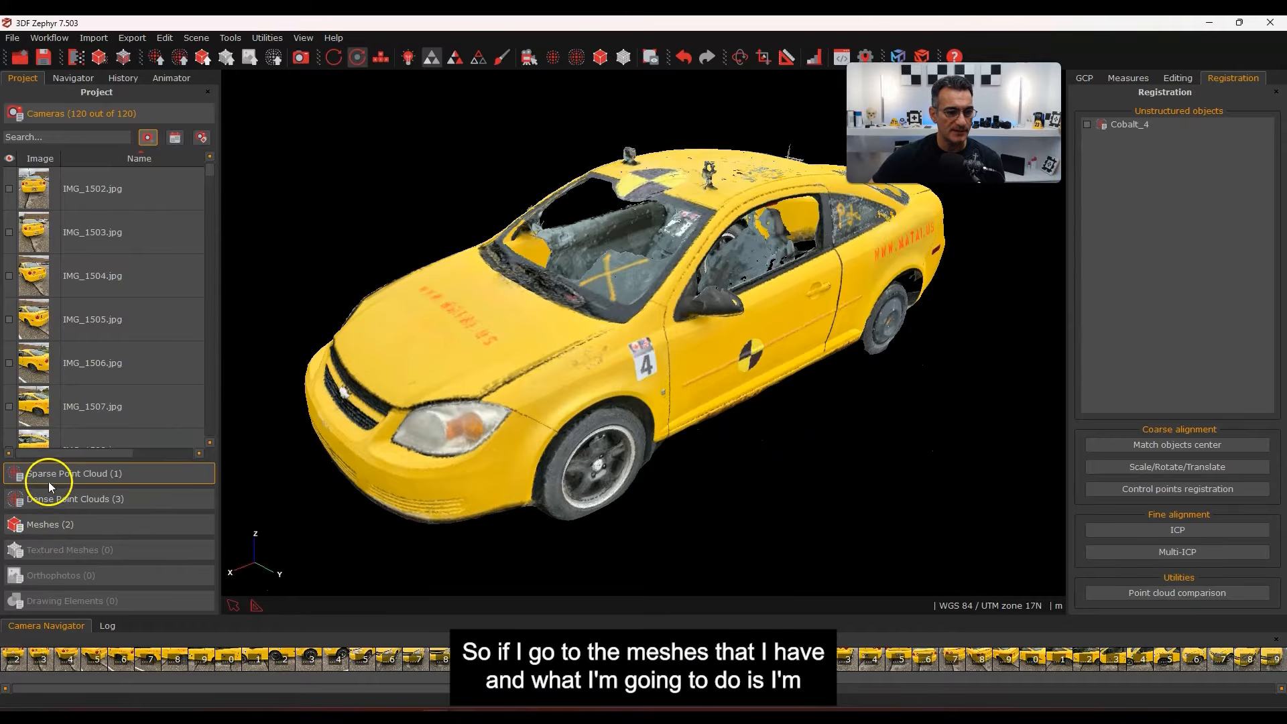
{"action": "left_click", "coordinate": [49, 523]}
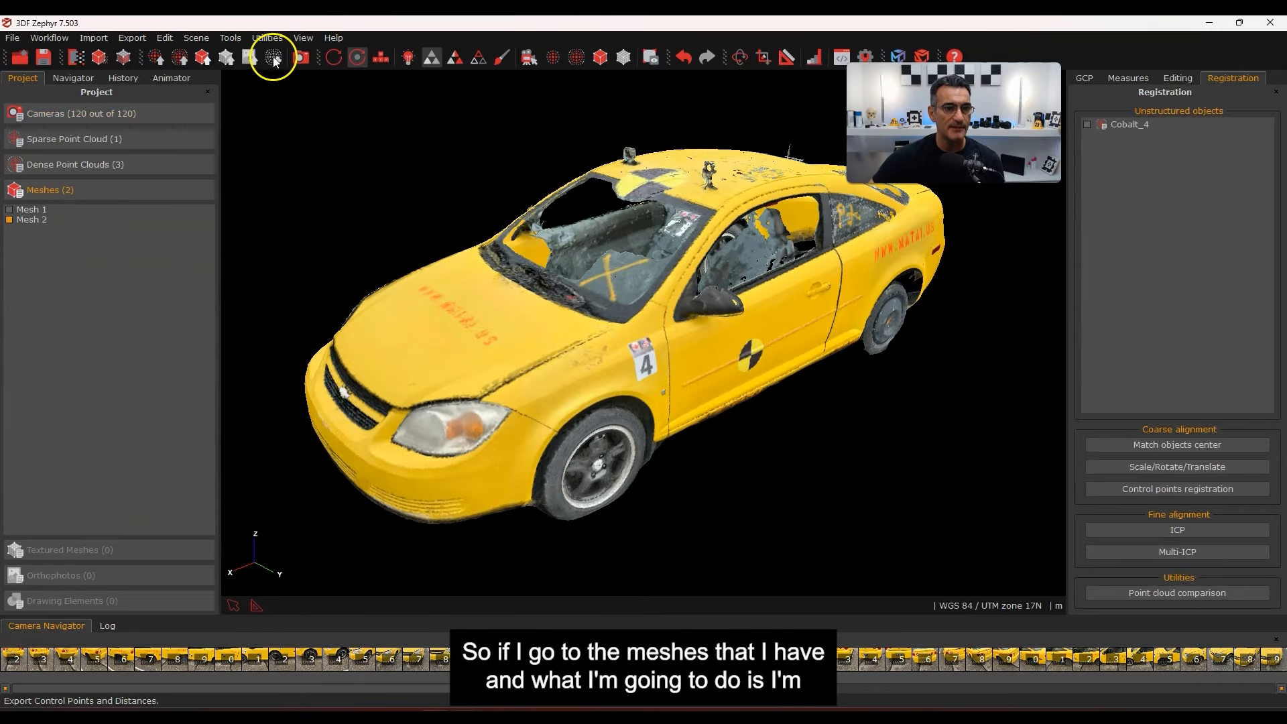
Render Mesh 2 in a uniform colour with lighting and inspect its surface from above and behind
{"action": "left_click", "coordinate": [455, 58]}
{"action": "left_click", "coordinate": [412, 58]}
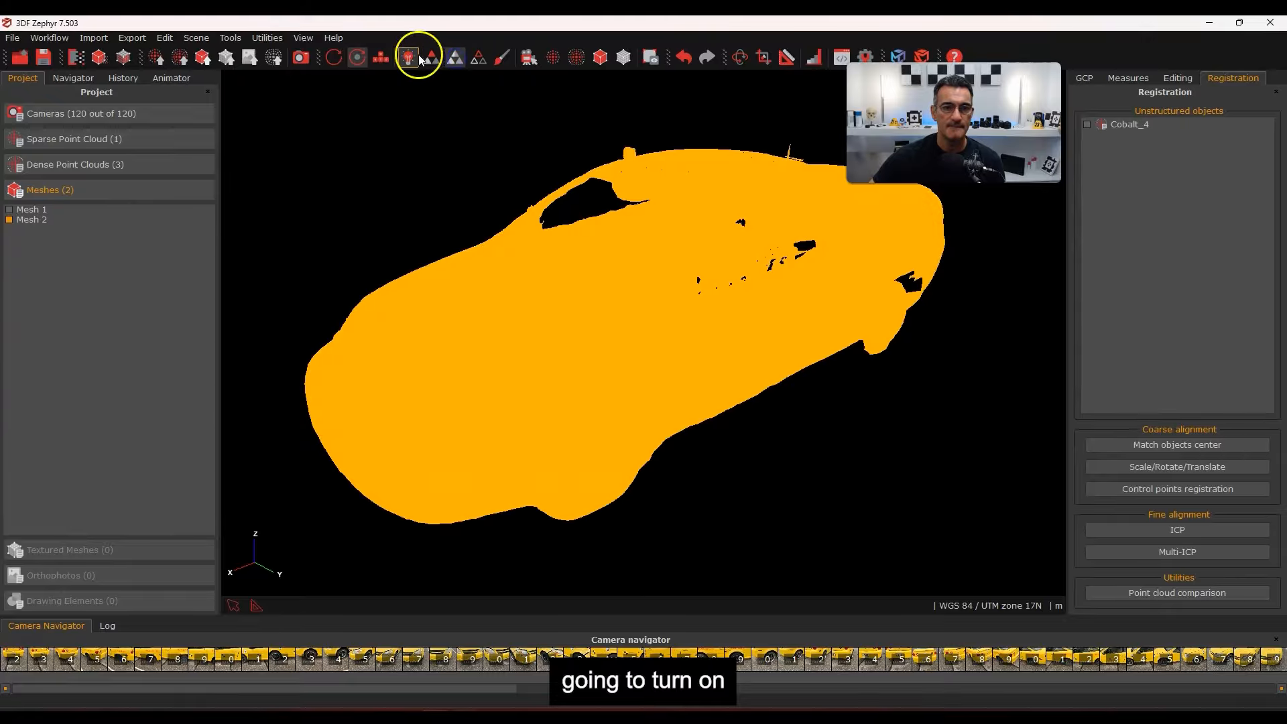
{"action": "left_click_drag", "start_coordinate": [682, 429], "coordinate": [664, 397]}
{"action": "scroll", "coordinate": [561, 359], "scroll_direction": "up", "scroll_amount": 5}
{"action": "scroll", "coordinate": [537, 317], "scroll_direction": "down", "scroll_amount": 5}
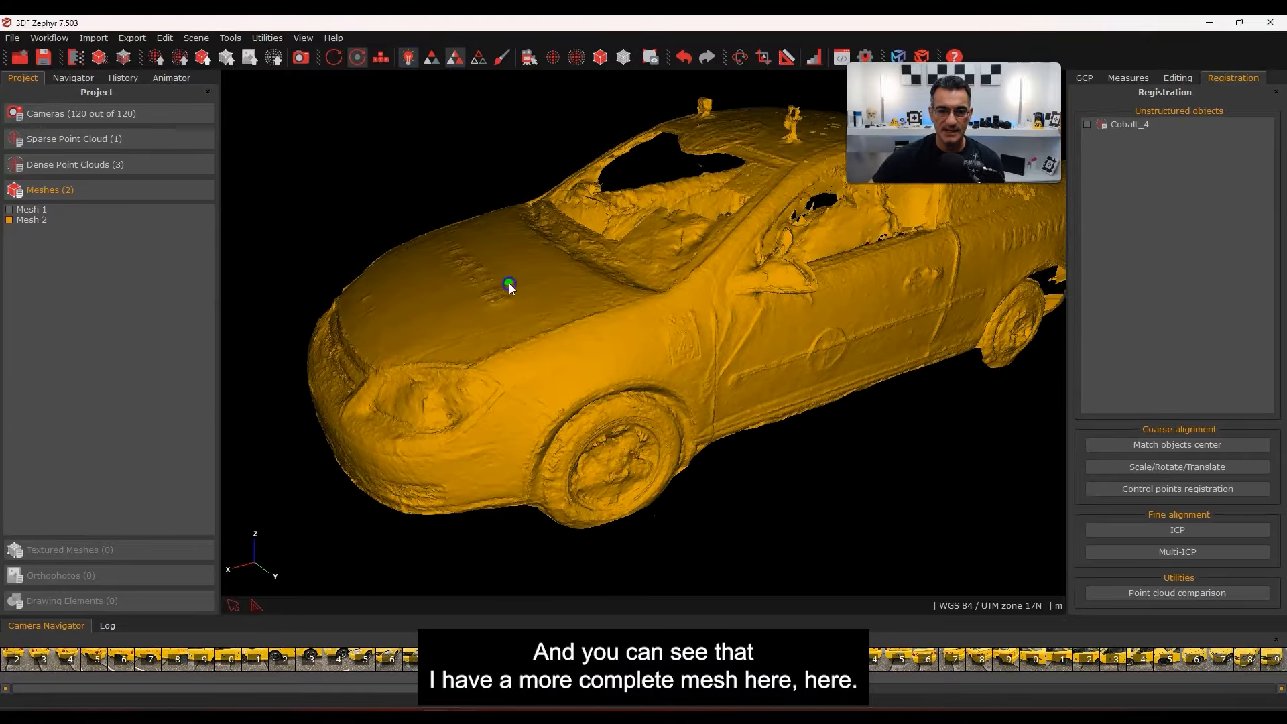
{"action": "left_click_drag", "start_coordinate": [509, 283], "coordinate": [571, 439]}
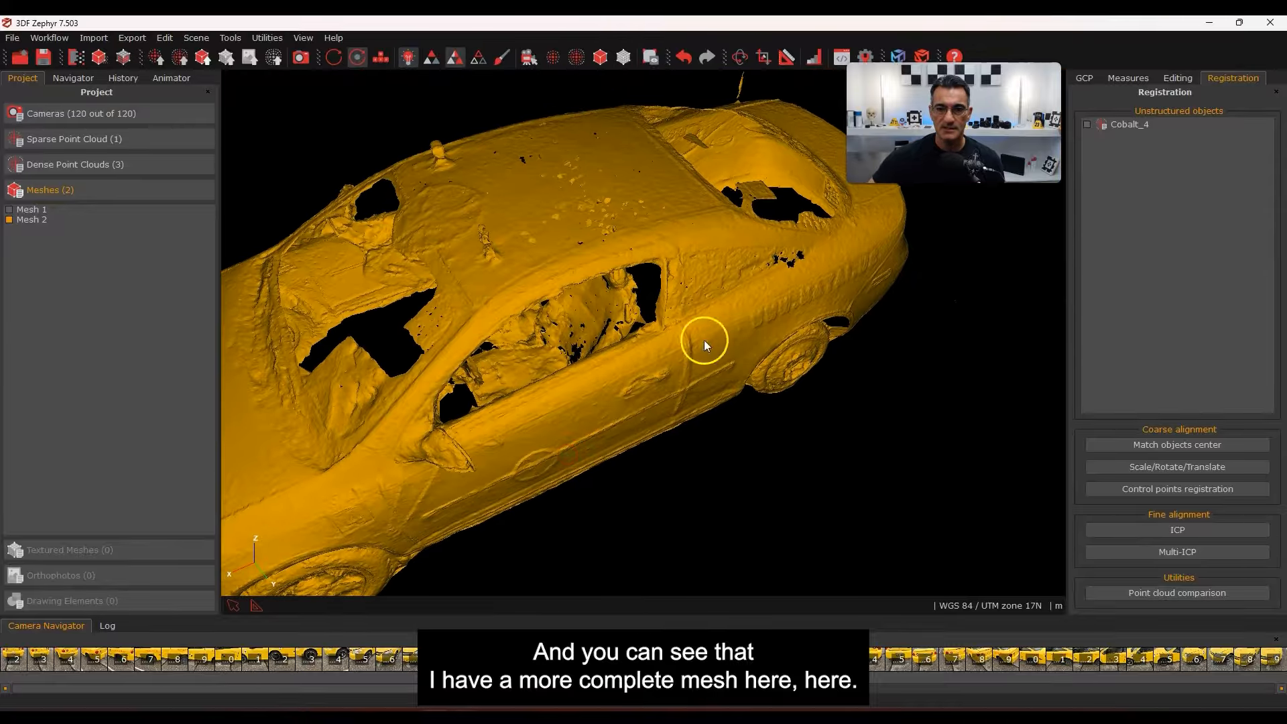
{"action": "left_click_drag", "start_coordinate": [704, 346], "coordinate": [546, 368]}
{"action": "scroll", "coordinate": [557, 382], "scroll_direction": "up", "scroll_amount": 5}
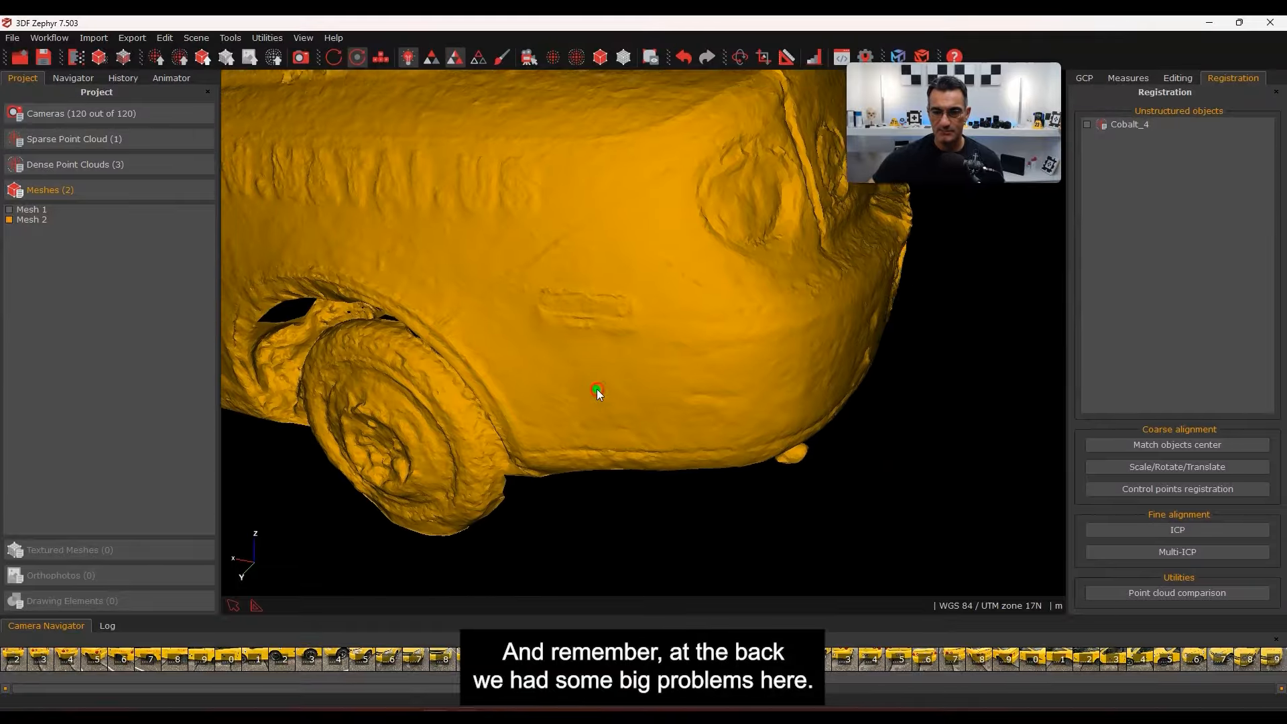
Show only the grey Mesh 1 and inspect its front and the holes in the hood
{"action": "left_click", "coordinate": [9, 210]}
{"action": "left_click", "coordinate": [12, 220]}
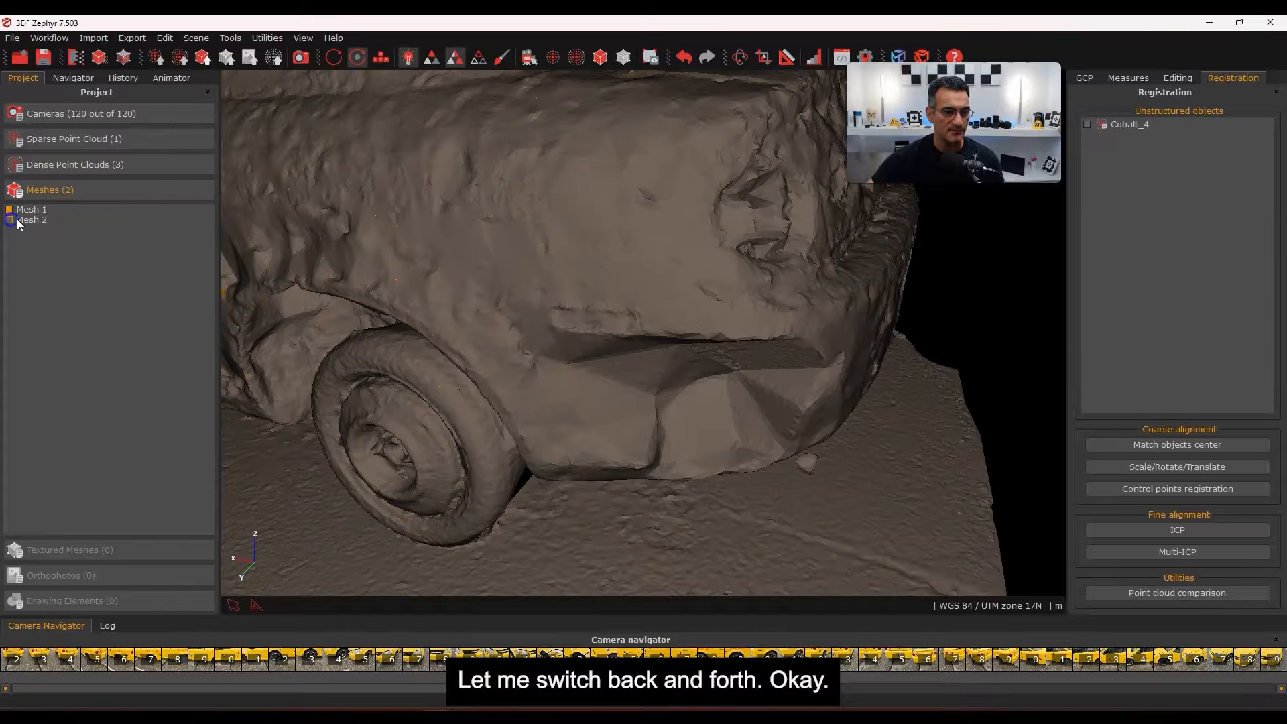
{"action": "mouse_move", "coordinate": [730, 389]}
{"action": "left_mouse_down"}
{"action": "mouse_move", "coordinate": [713, 372]}
{"action": "mouse_move", "coordinate": [681, 377]}
{"action": "mouse_move", "coordinate": [750, 377]}
{"action": "left_mouse_up"}
{"action": "scroll", "coordinate": [681, 377], "scroll_direction": "down", "scroll_amount": 4}
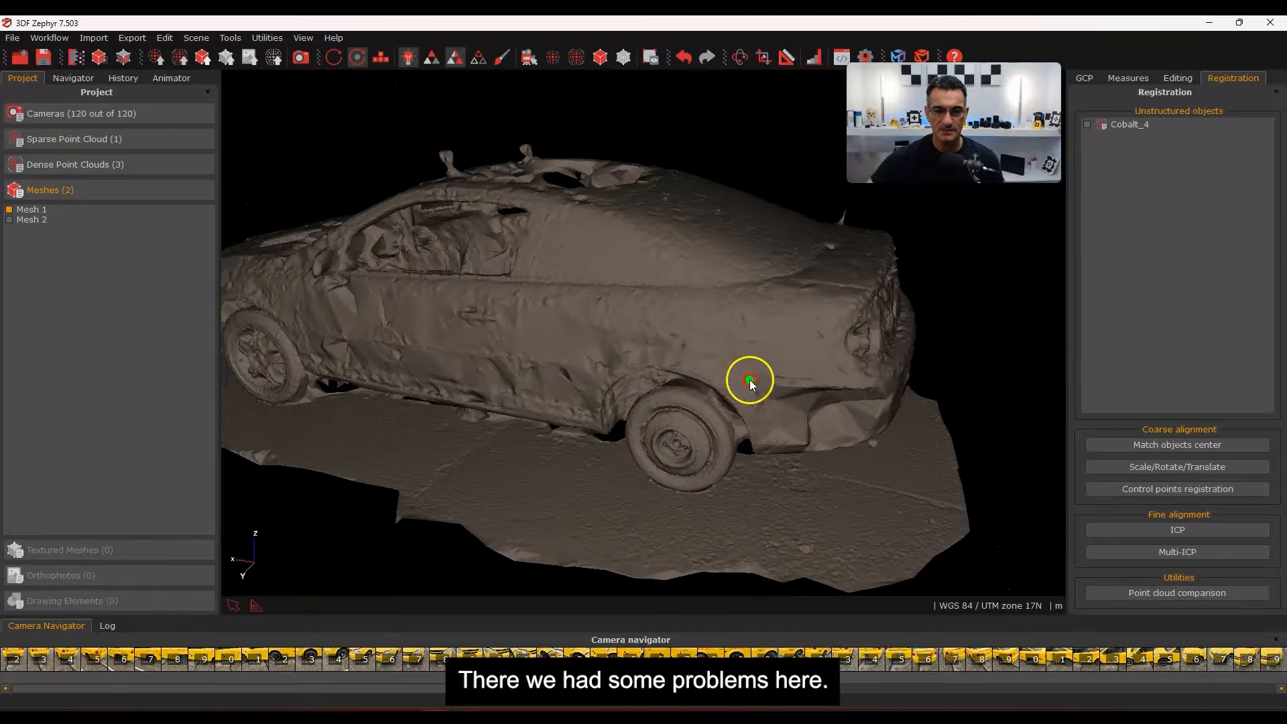
{"action": "scroll", "coordinate": [493, 361], "scroll_direction": "up", "scroll_amount": 4}
{"action": "scroll", "coordinate": [493, 361], "scroll_direction": "down", "scroll_amount": 3}
{"action": "left_click_drag", "start_coordinate": [550, 342], "coordinate": [644, 316]}
{"action": "right_click_drag", "start_coordinate": [644, 315], "coordinate": [848, 293]}
{"action": "left_click_drag", "start_coordinate": [499, 289], "coordinate": [546, 353]}
{"action": "right_click_drag", "start_coordinate": [535, 254], "coordinate": [788, 275]}
{"action": "scroll", "coordinate": [536, 291], "scroll_direction": "down", "scroll_amount": 4}
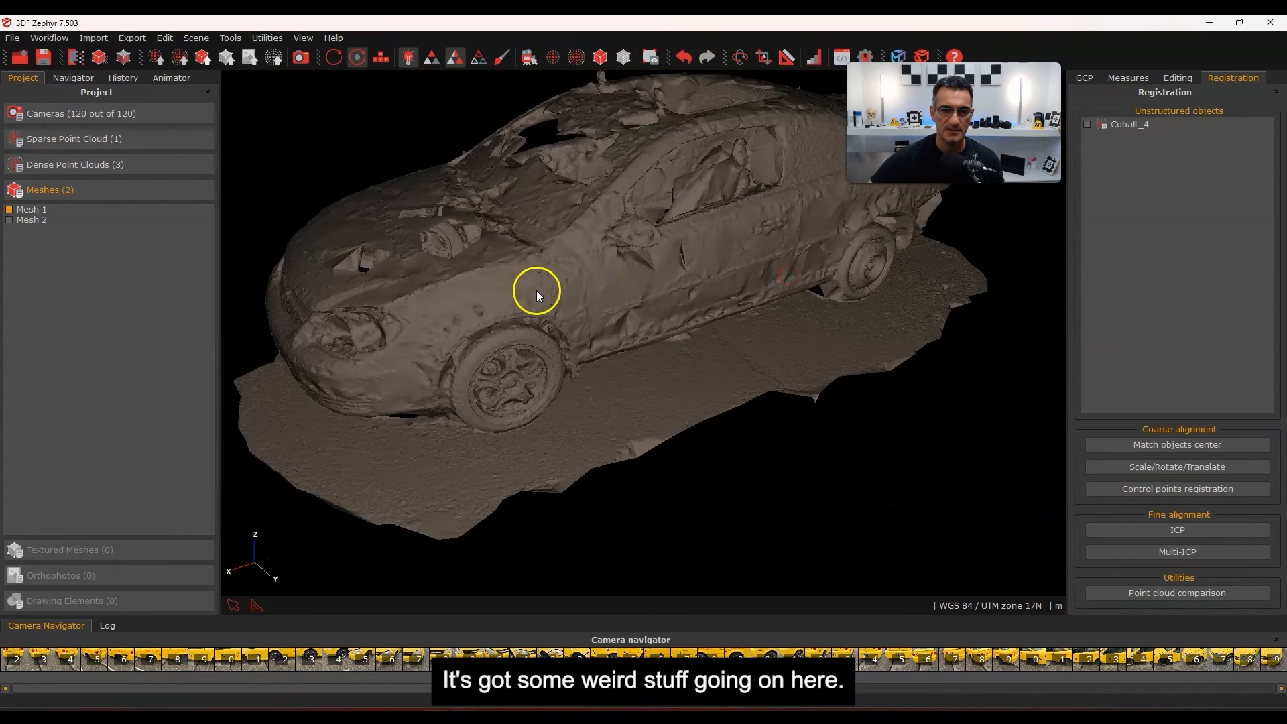
{"action": "left_click_drag", "start_coordinate": [541, 292], "coordinate": [624, 318]}
{"action": "left_click_drag", "start_coordinate": [494, 323], "coordinate": [629, 345]}
Return to Mesh 2 alone, compare its cleaner hood and sides, and turn lighting off
{"action": "left_click", "coordinate": [9, 219]}
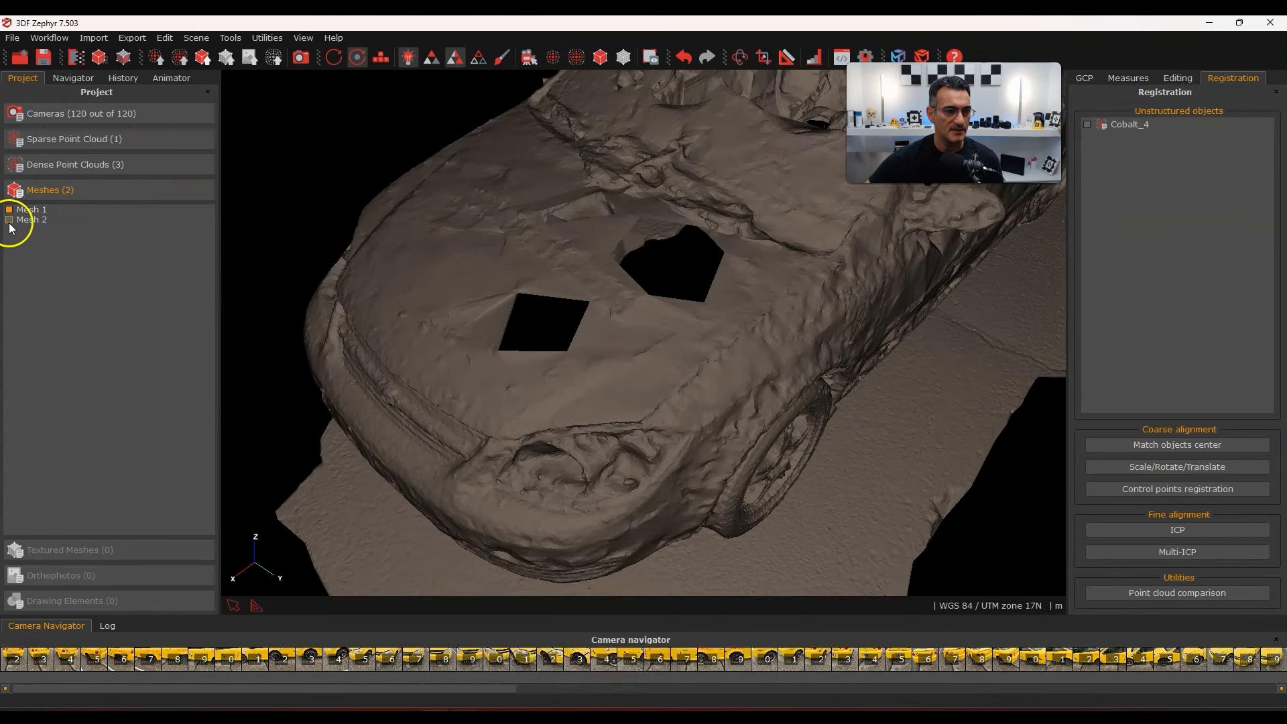
{"action": "left_click", "coordinate": [9, 209]}
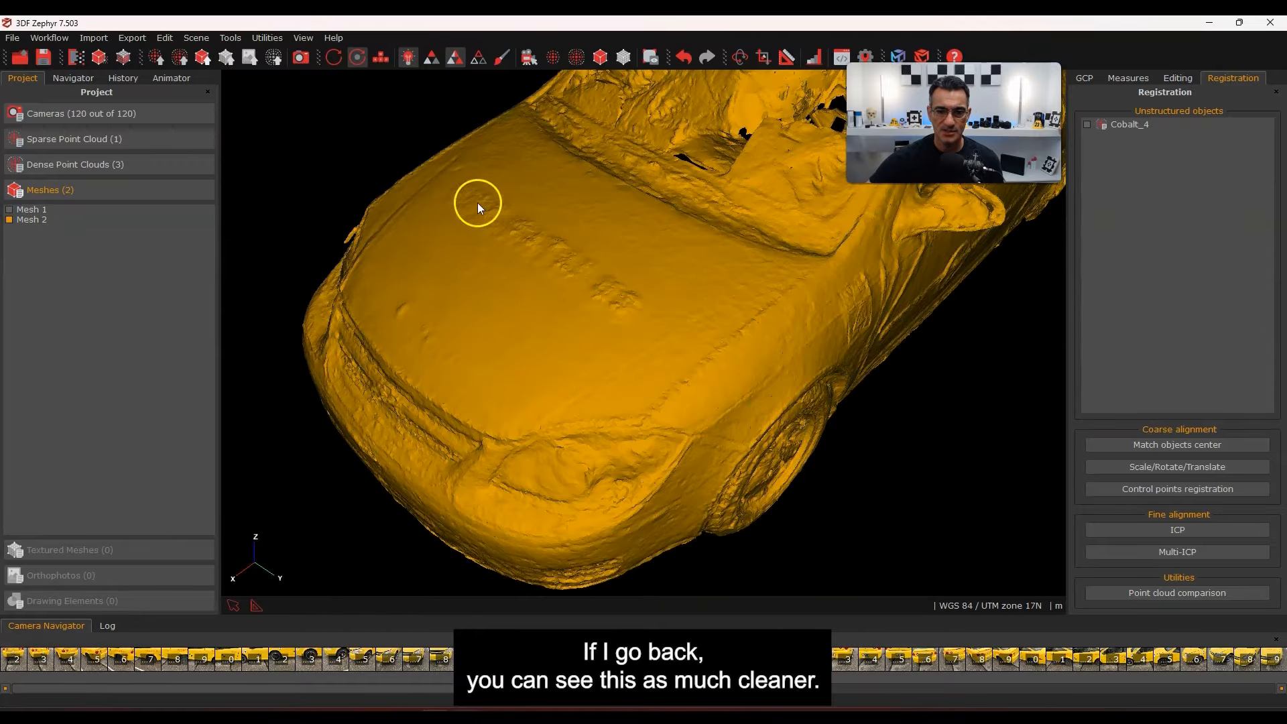
{"action": "left_click_drag", "start_coordinate": [478, 202], "coordinate": [671, 378]}
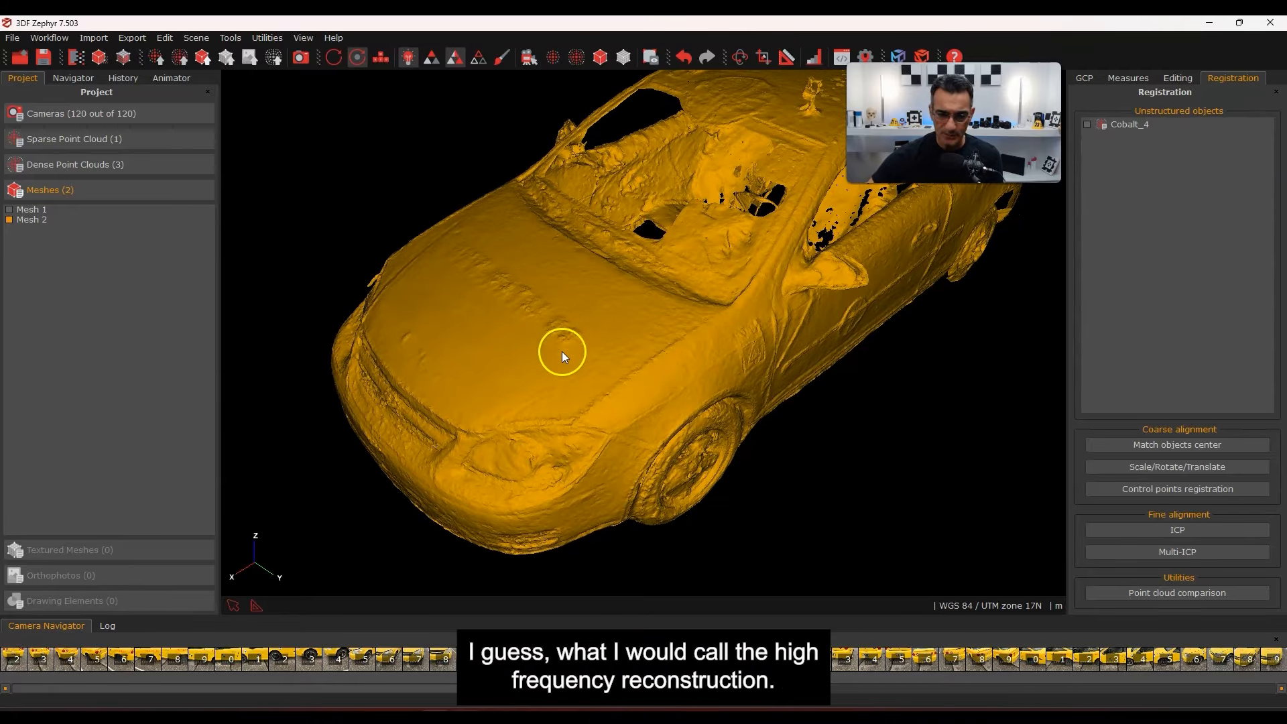
{"action": "scroll", "coordinate": [451, 250], "scroll_direction": "up", "scroll_amount": 6}
{"action": "middle_click_drag", "start_coordinate": [388, 239], "coordinate": [572, 354]}
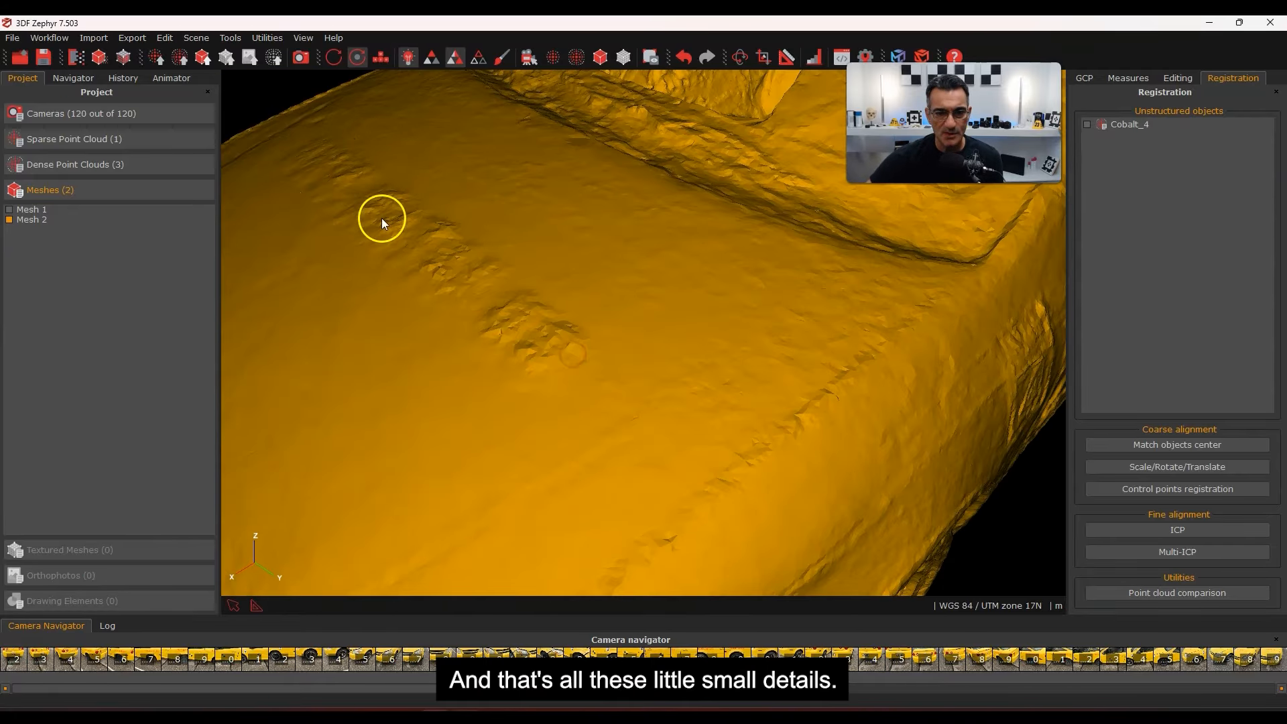
{"action": "scroll", "coordinate": [597, 372], "scroll_direction": "down", "scroll_amount": 4}
{"action": "middle_click_drag", "start_coordinate": [655, 336], "coordinate": [659, 365]}
{"action": "scroll", "coordinate": [666, 331], "scroll_direction": "down", "scroll_amount": 2}
{"action": "left_click_drag", "start_coordinate": [658, 365], "coordinate": [427, 423]}
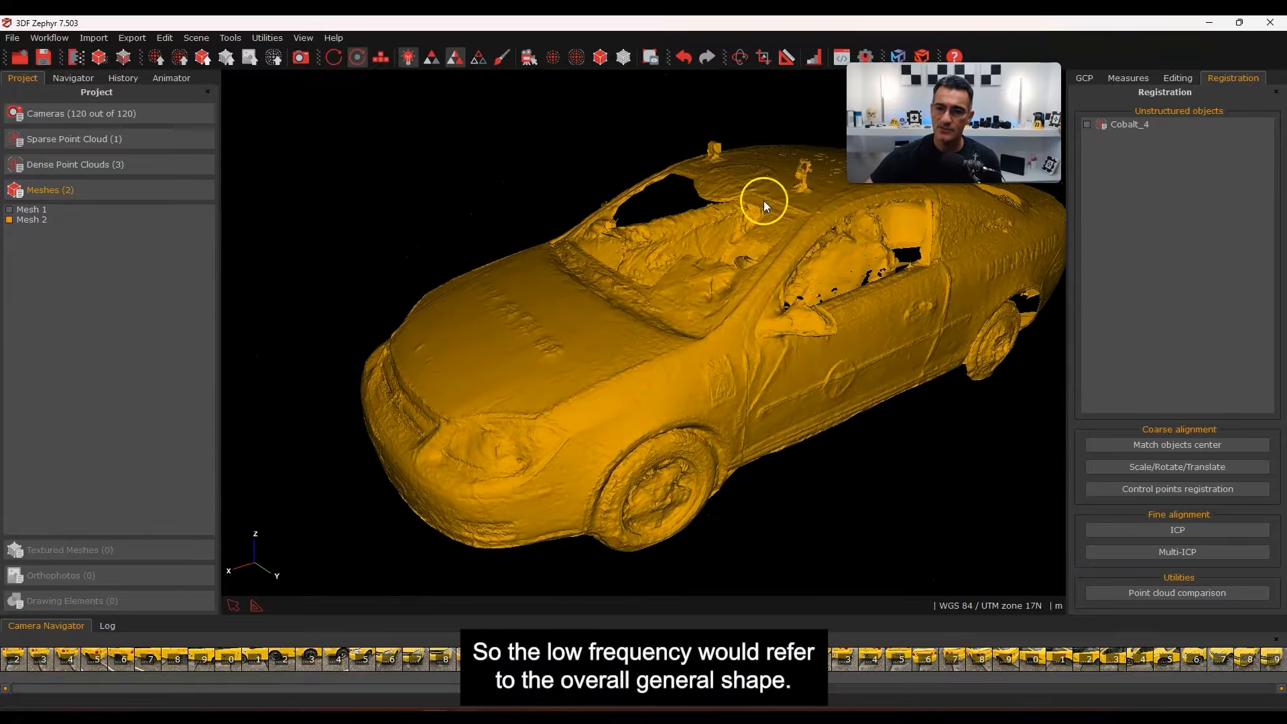
{"action": "scroll", "coordinate": [718, 365], "scroll_direction": "up", "scroll_amount": 6}
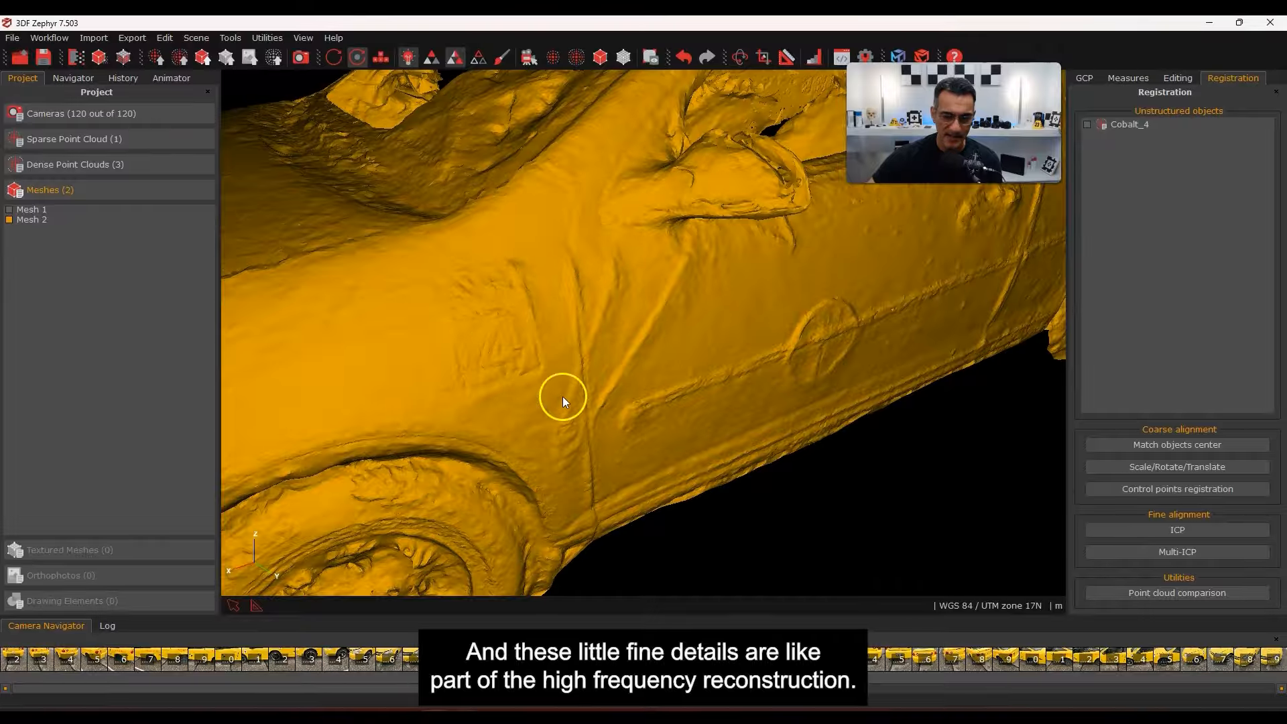
{"action": "scroll", "coordinate": [638, 407], "scroll_direction": "down", "scroll_amount": 2}
{"action": "scroll", "coordinate": [637, 336], "scroll_direction": "down", "scroll_amount": 3}
{"action": "left_click_drag", "start_coordinate": [625, 363], "coordinate": [566, 353]}
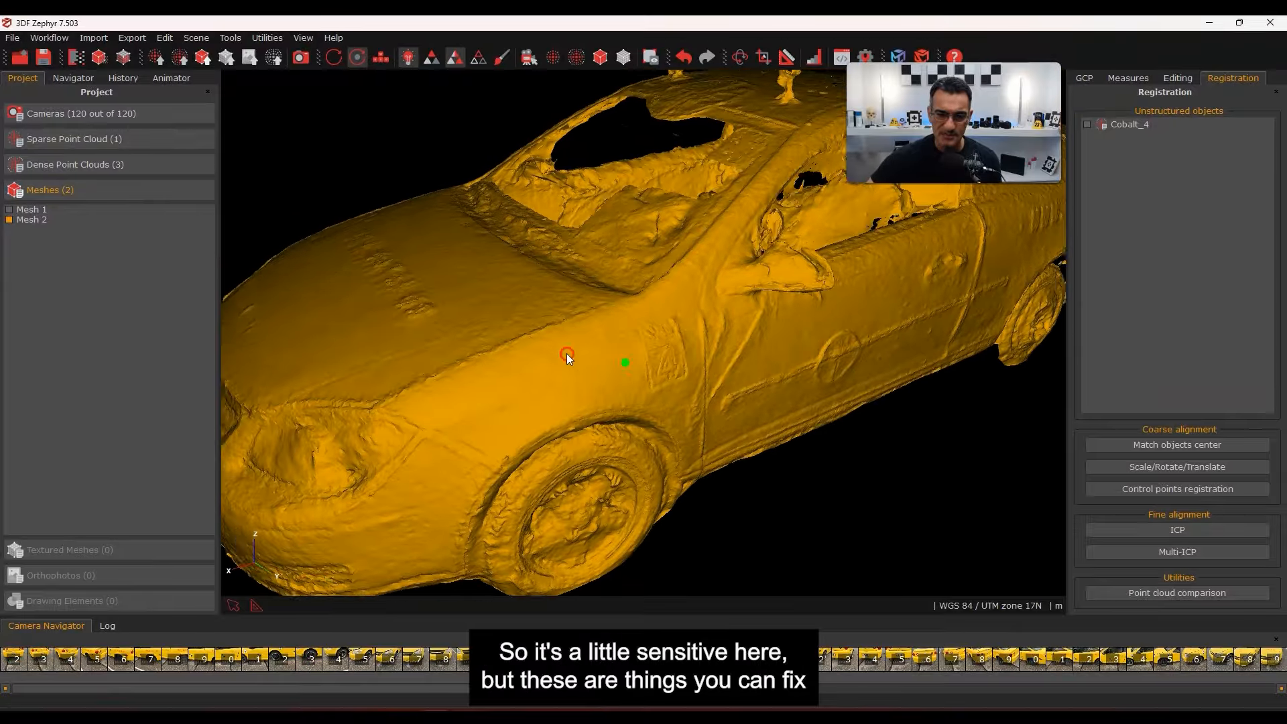
{"action": "scroll", "coordinate": [643, 364], "scroll_direction": "down", "scroll_amount": 3}
{"action": "left_click_drag", "start_coordinate": [642, 363], "coordinate": [585, 409]}
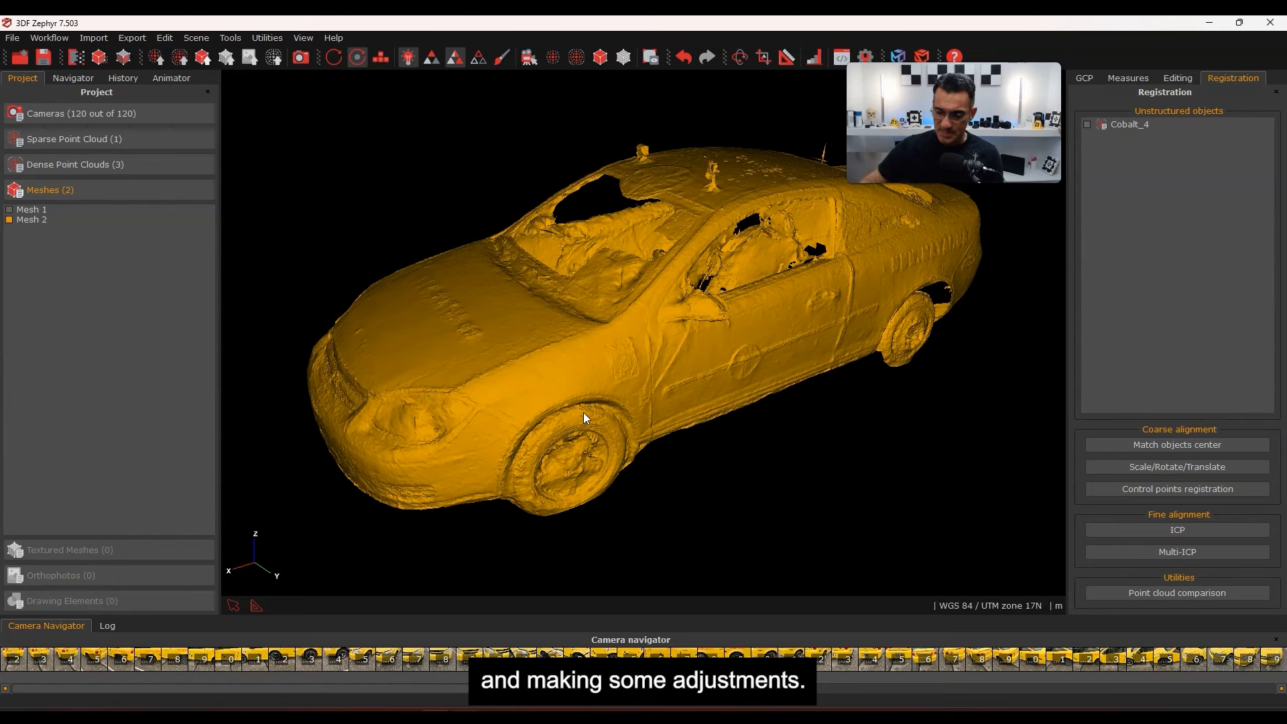
{"action": "mouse_move", "coordinate": [583, 412]}
{"action": "left_mouse_down"}
{"action": "mouse_move", "coordinate": [691, 388]}
{"action": "mouse_move", "coordinate": [706, 372]}
{"action": "mouse_move", "coordinate": [769, 393]}
{"action": "mouse_move", "coordinate": [685, 407]}
{"action": "mouse_move", "coordinate": [721, 422]}
{"action": "mouse_move", "coordinate": [726, 412]}
{"action": "left_mouse_up"}
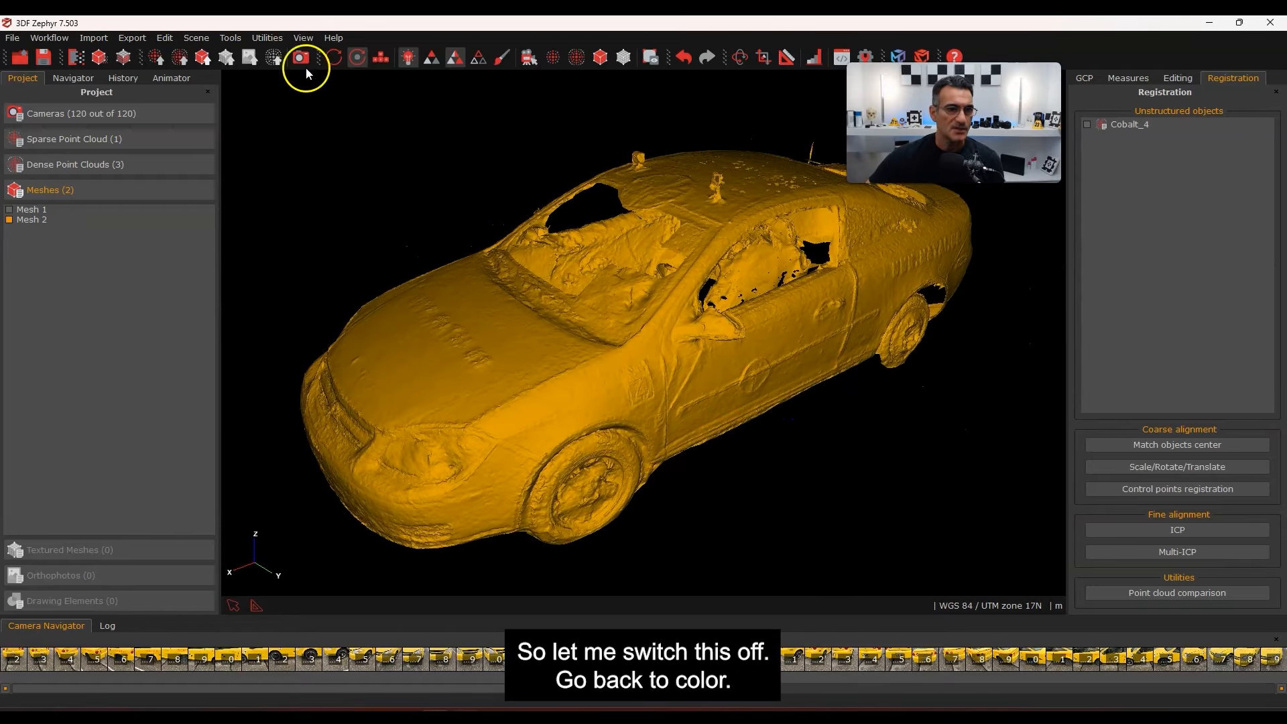
{"action": "left_click", "coordinate": [408, 61]}
Turn off uniform colouring to restore the mesh's photo colours
{"action": "left_click", "coordinate": [430, 61]}
{"action": "mouse_move", "coordinate": [684, 330]}
{"action": "left_mouse_down"}
{"action": "mouse_move", "coordinate": [702, 328]}
{"action": "mouse_move", "coordinate": [681, 346]}
{"action": "left_mouse_up"}
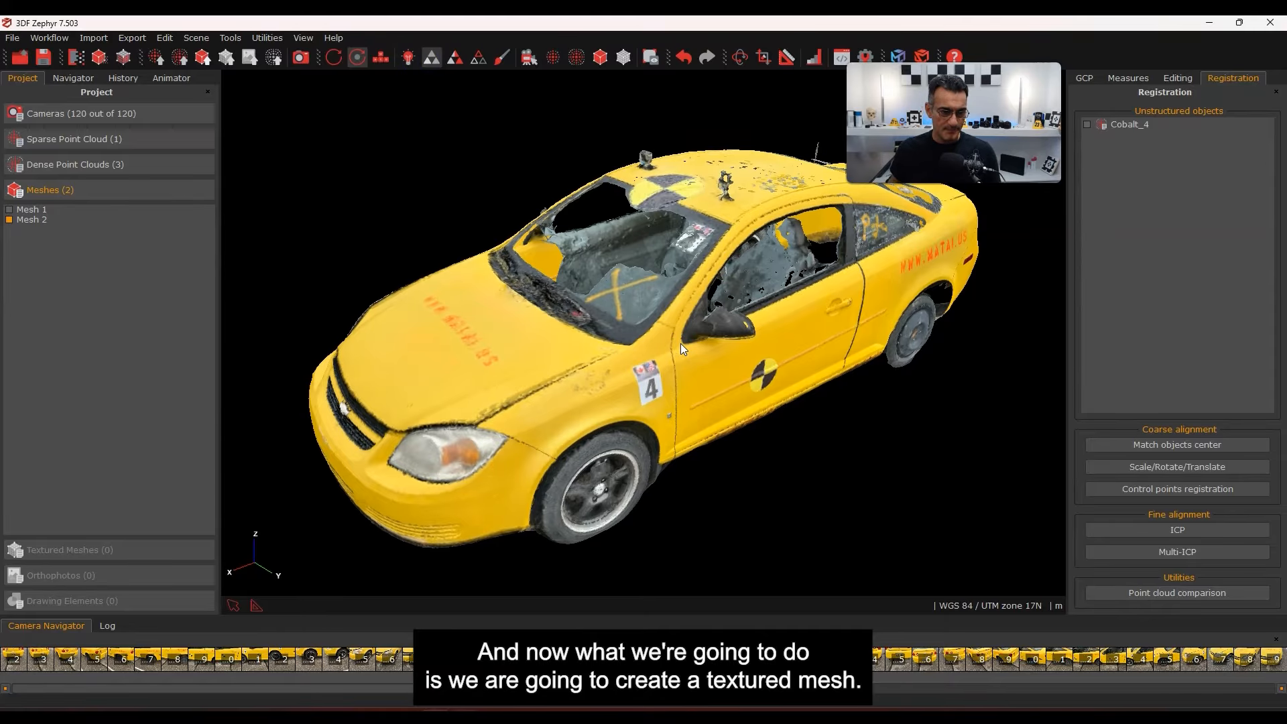
{"action": "left_click", "coordinate": [287, 160]}
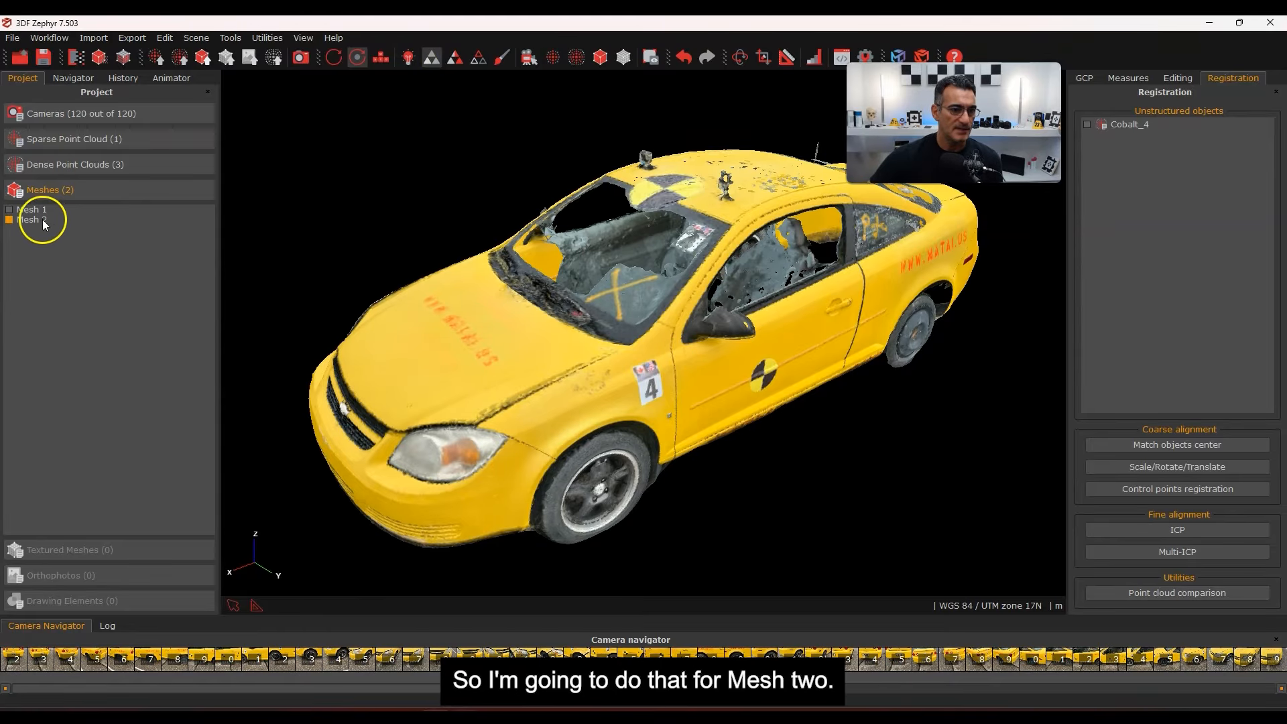
Run Textured Mesh Generation on Mesh 2 with all 120 cameras and the Default single texture preset
{"action": "left_click", "coordinate": [49, 38]}
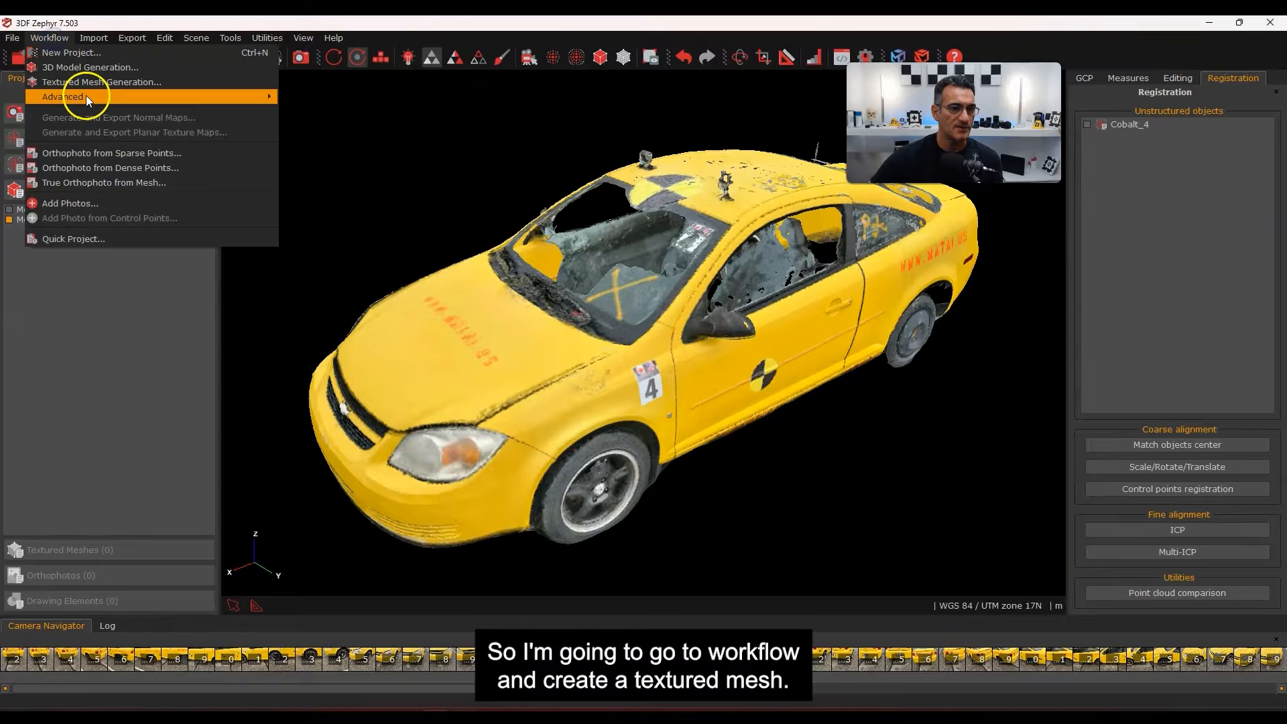
{"action": "mouse_move", "coordinate": [85, 90]}
{"action": "left_click", "coordinate": [322, 118]}
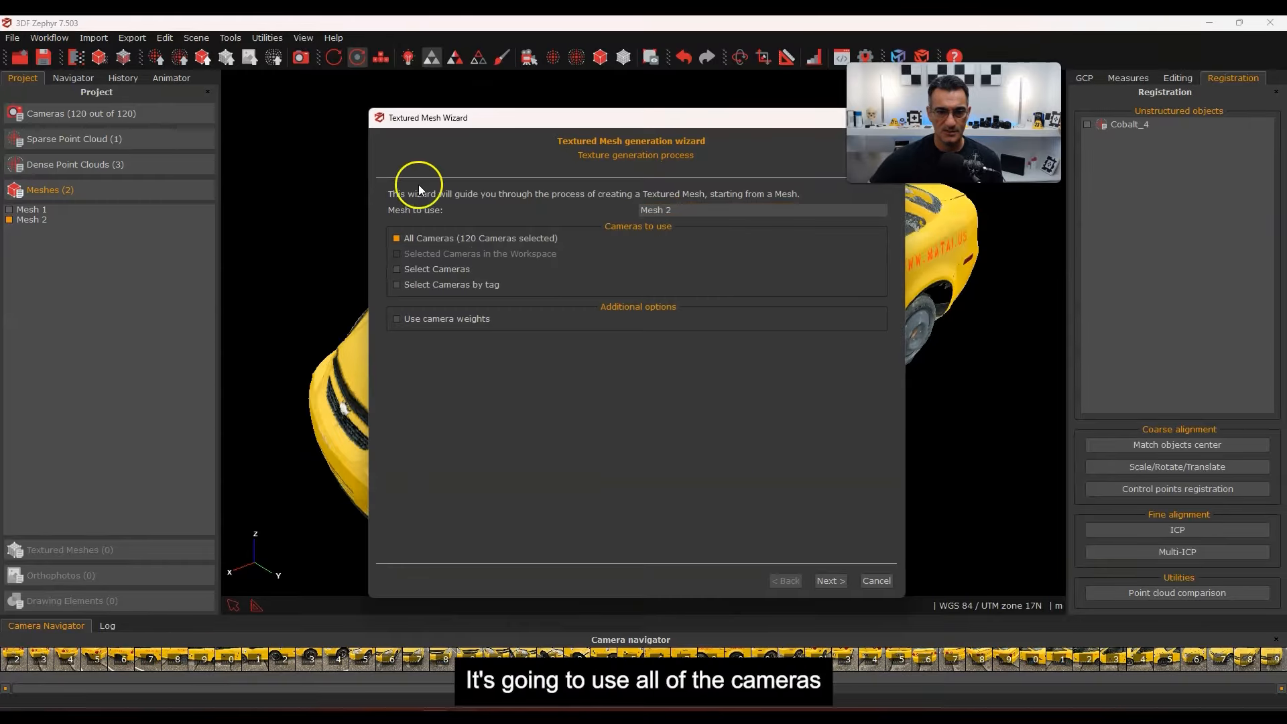
{"action": "left_click", "coordinate": [830, 582]}
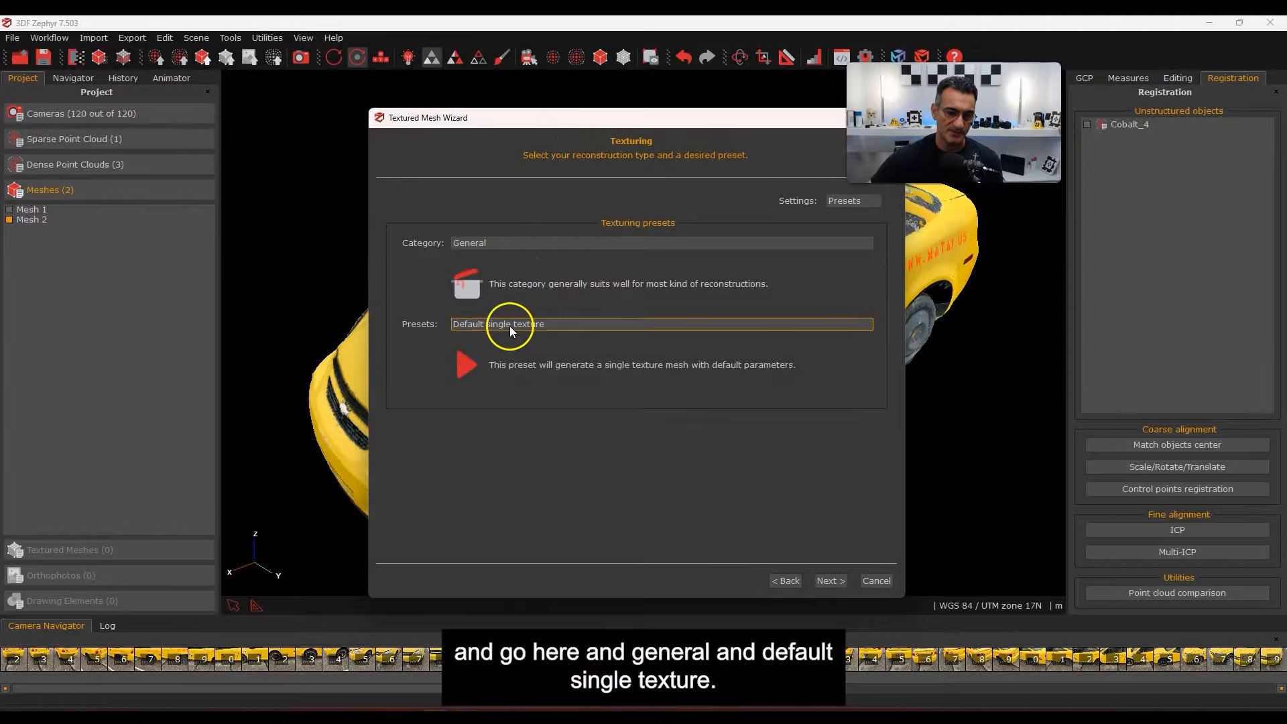
{"action": "left_click", "coordinate": [602, 327]}
{"action": "left_click", "coordinate": [538, 359]}
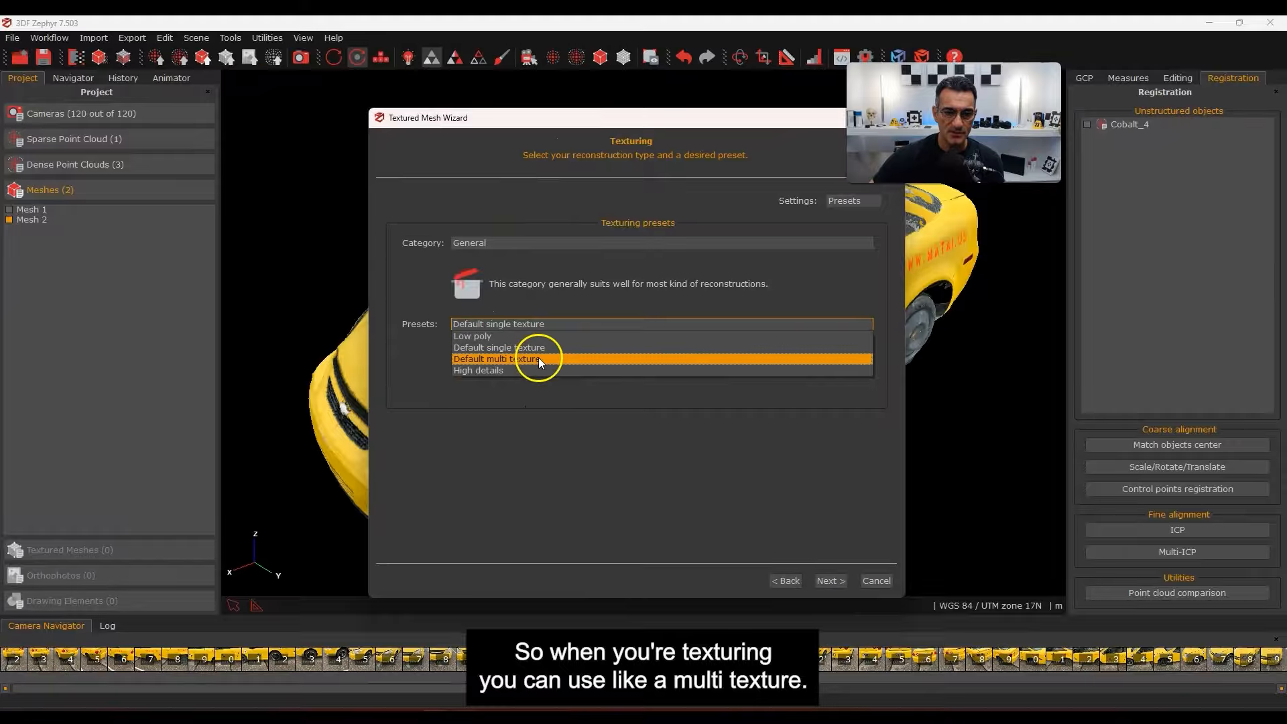
{"action": "left_click", "coordinate": [533, 323]}
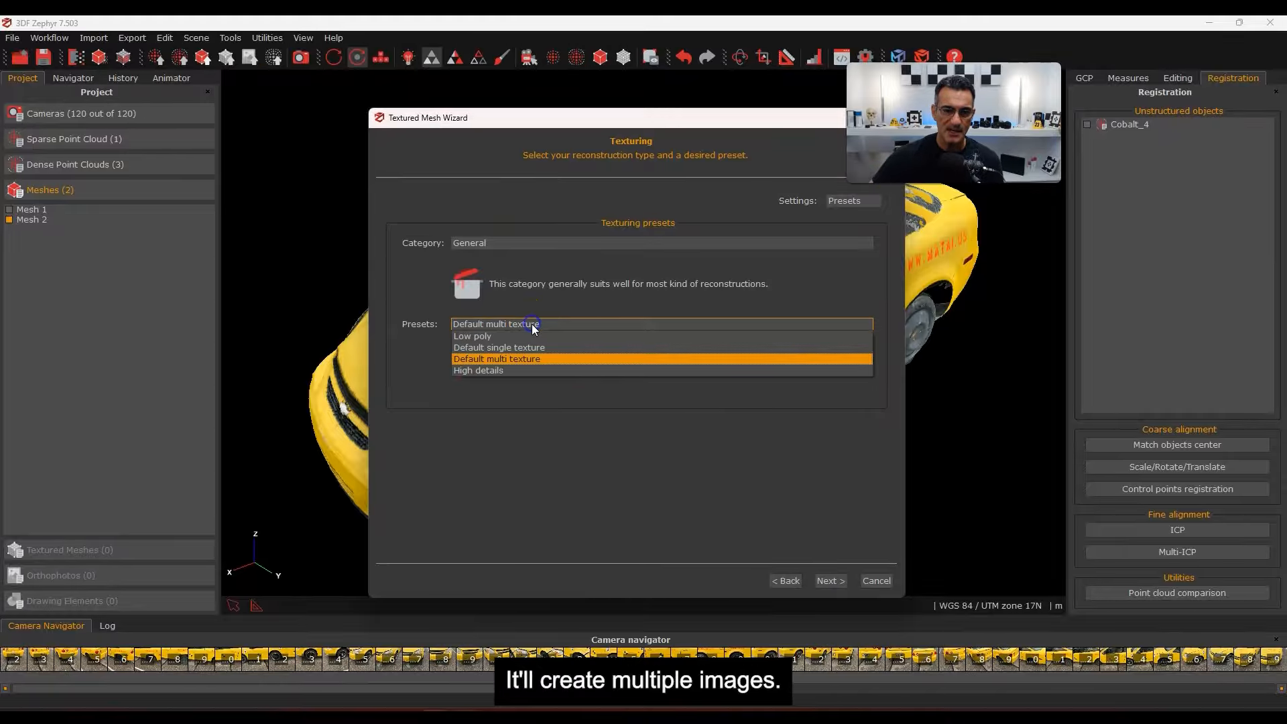
{"action": "left_click", "coordinate": [569, 349]}
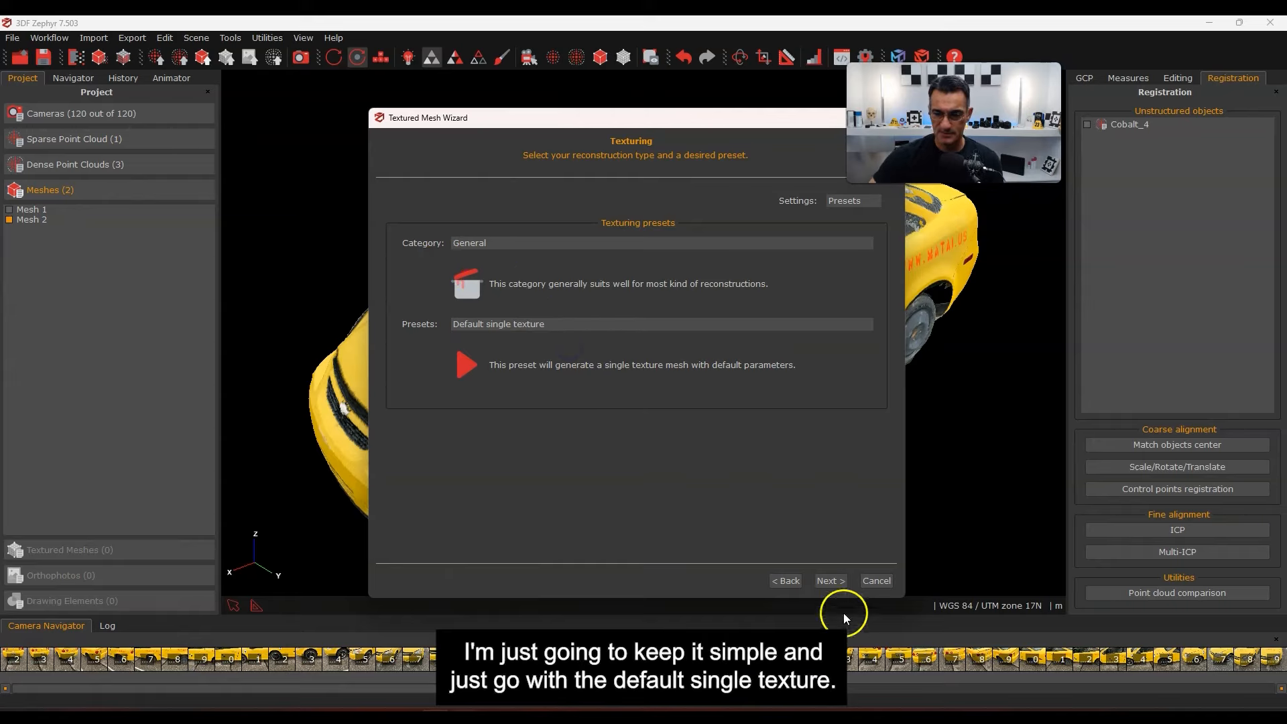
{"action": "left_click", "coordinate": [835, 582]}
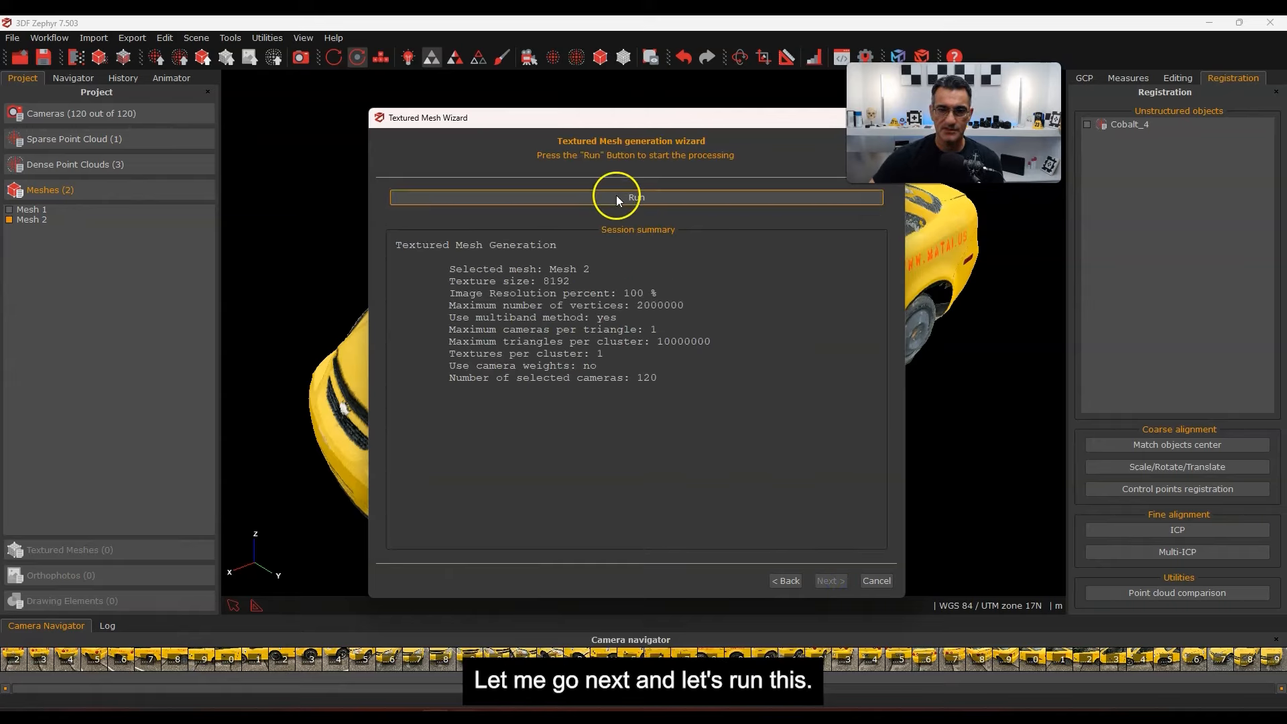
{"action": "left_click", "coordinate": [617, 197]}
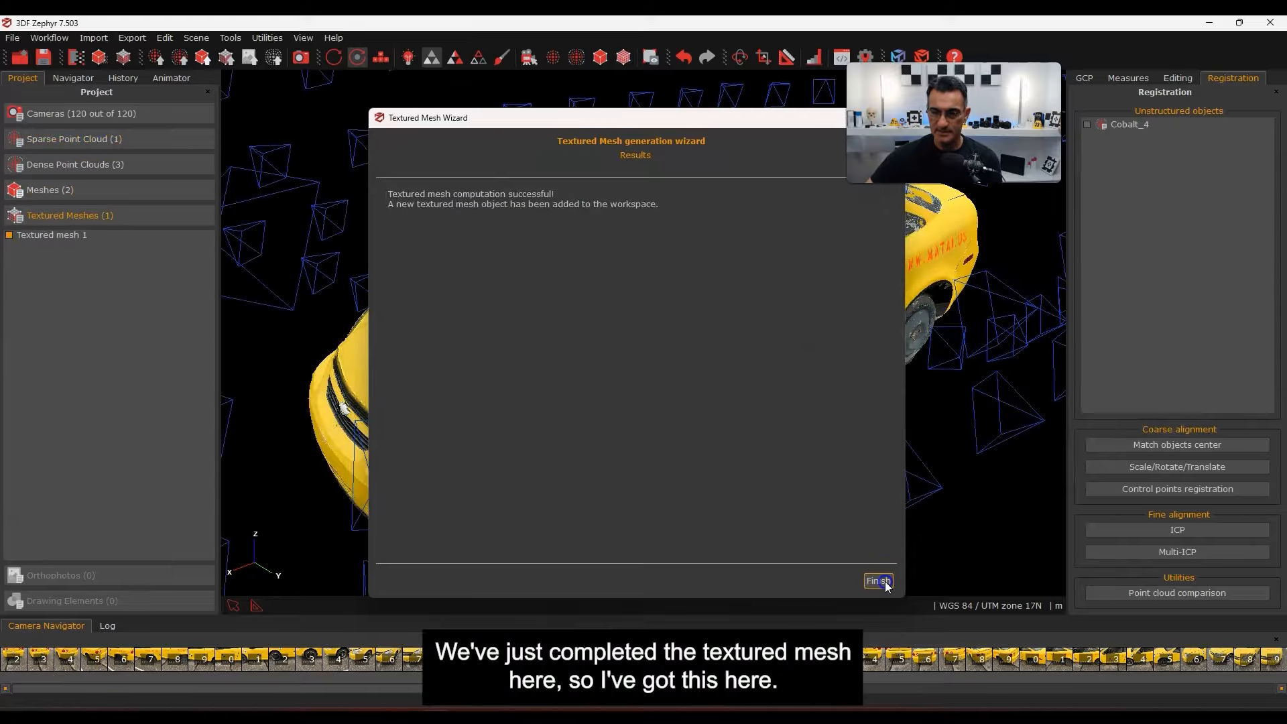
Finish the texturing job and inspect the textured car, including the number 4 sticker and door target
{"action": "left_click", "coordinate": [879, 582]}
{"action": "scroll", "coordinate": [763, 477], "scroll_direction": "down", "scroll_amount": 2}
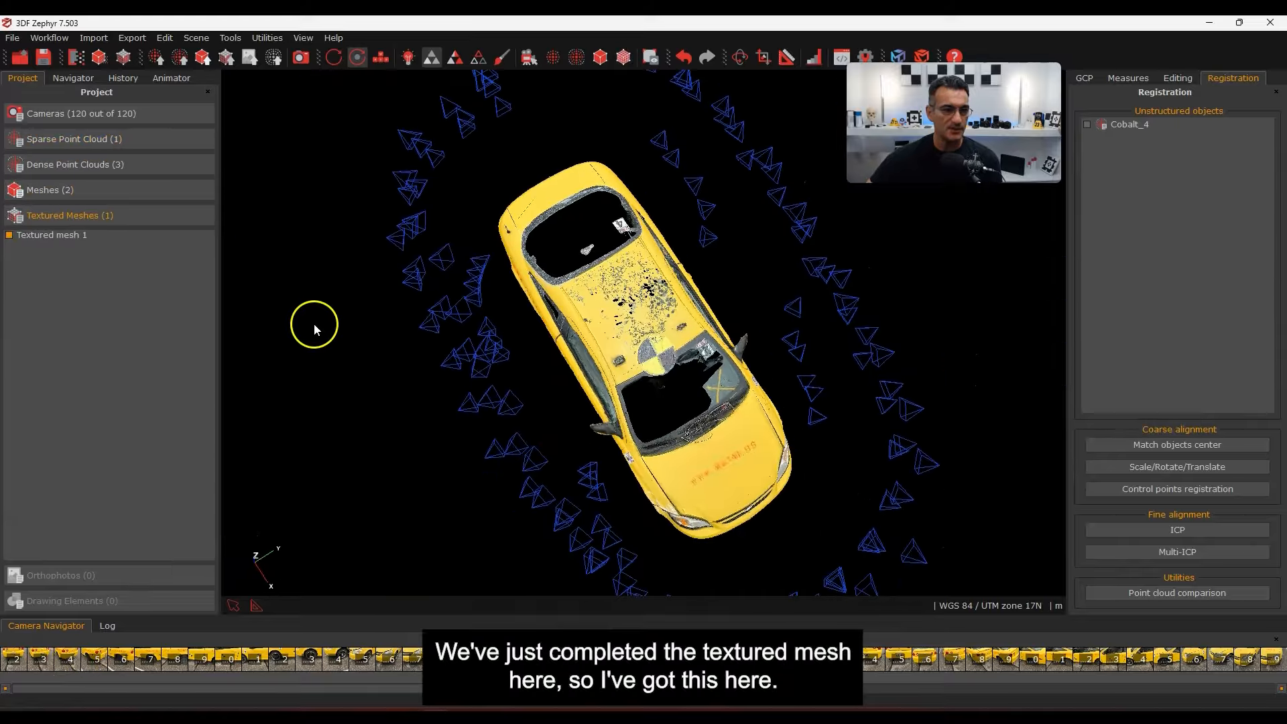
{"action": "left_click_drag", "start_coordinate": [640, 457], "coordinate": [747, 285]}
{"action": "scroll", "coordinate": [590, 480], "scroll_direction": "up", "scroll_amount": 8}
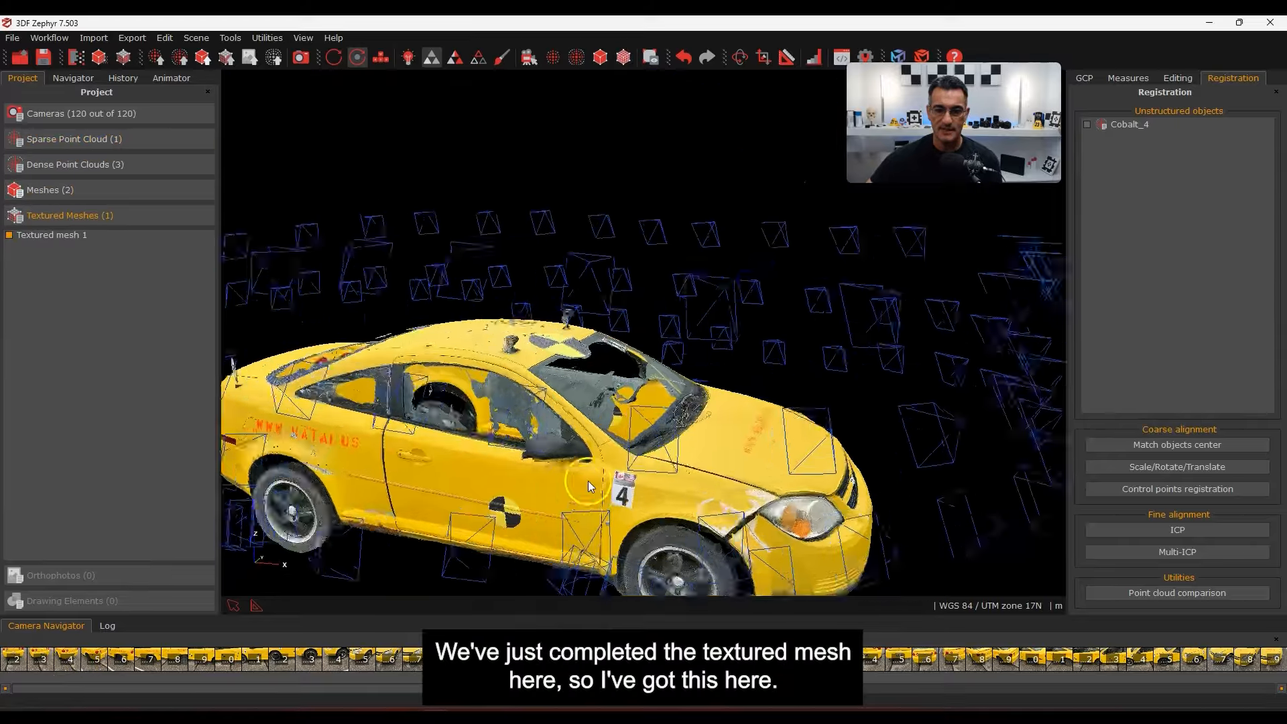
{"action": "middle_click_drag", "start_coordinate": [593, 477], "coordinate": [662, 174]}
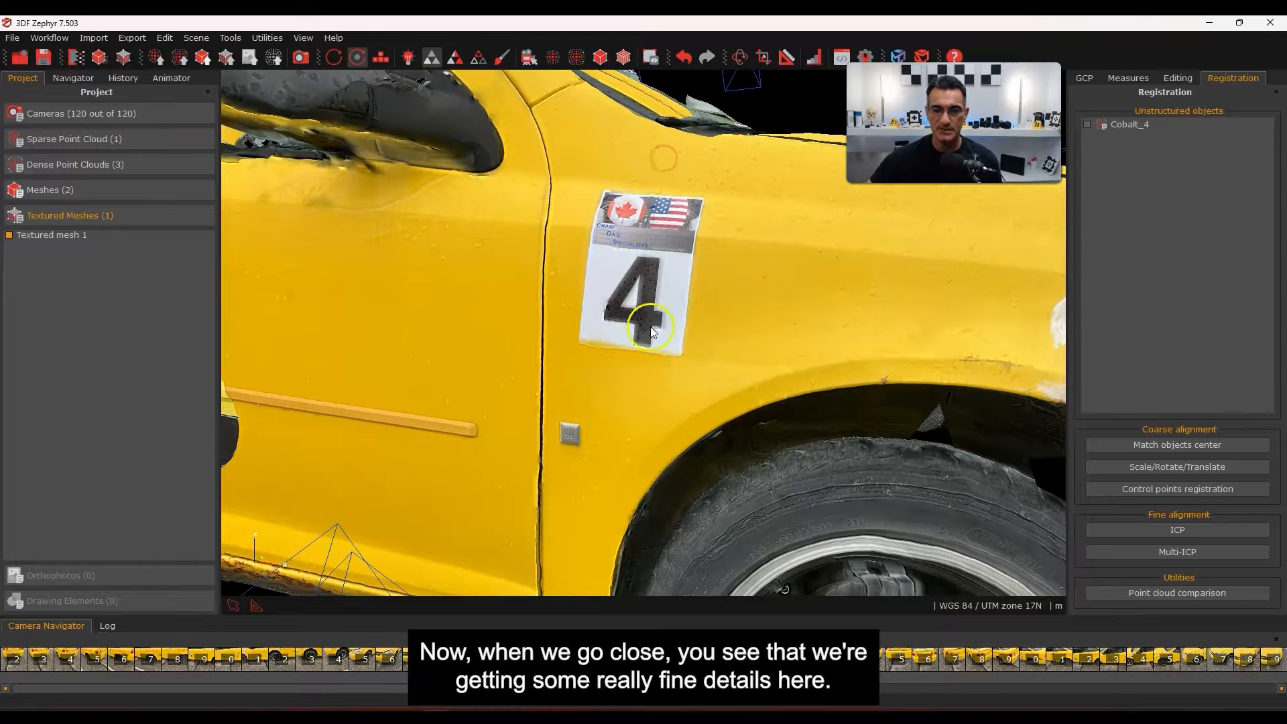
{"action": "scroll", "coordinate": [652, 327], "scroll_direction": "down", "scroll_amount": 4}
{"action": "left_click_drag", "start_coordinate": [630, 307], "coordinate": [714, 372]}
{"action": "scroll", "coordinate": [704, 395], "scroll_direction": "up", "scroll_amount": 4}
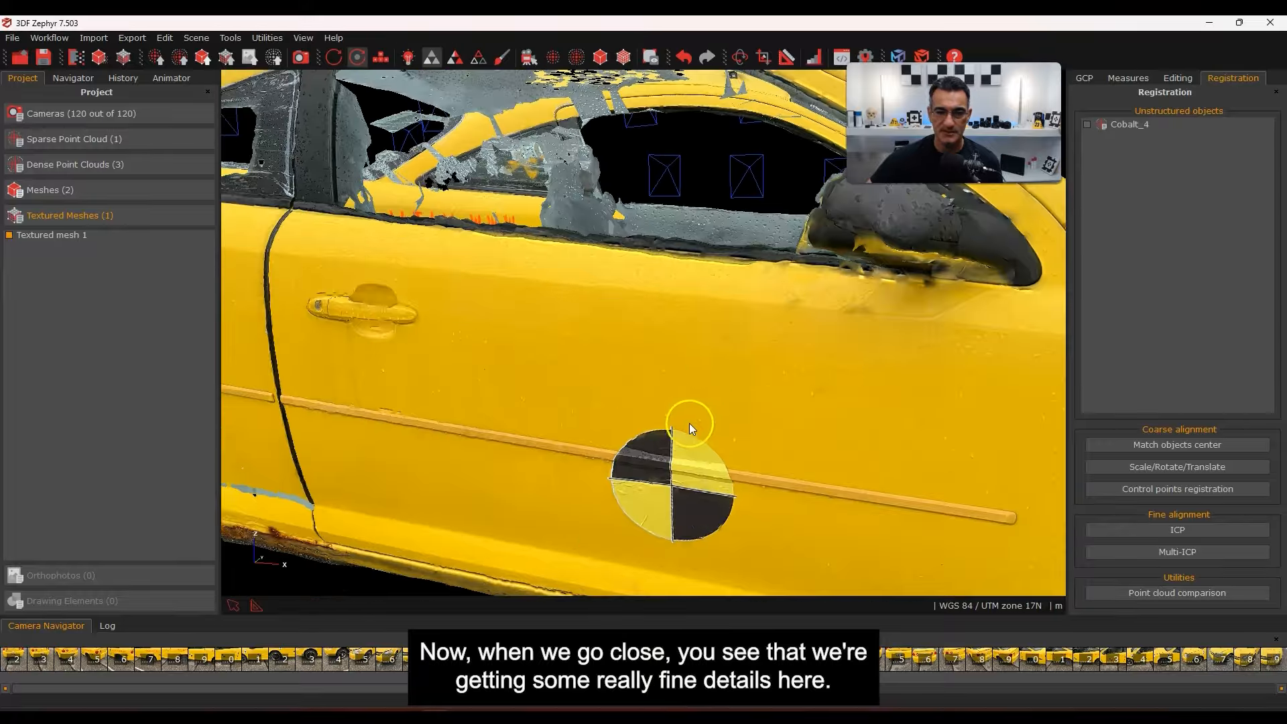
{"action": "scroll", "coordinate": [690, 424], "scroll_direction": "down", "scroll_amount": 8}
{"action": "scroll", "coordinate": [727, 388], "scroll_direction": "up", "scroll_amount": 3}
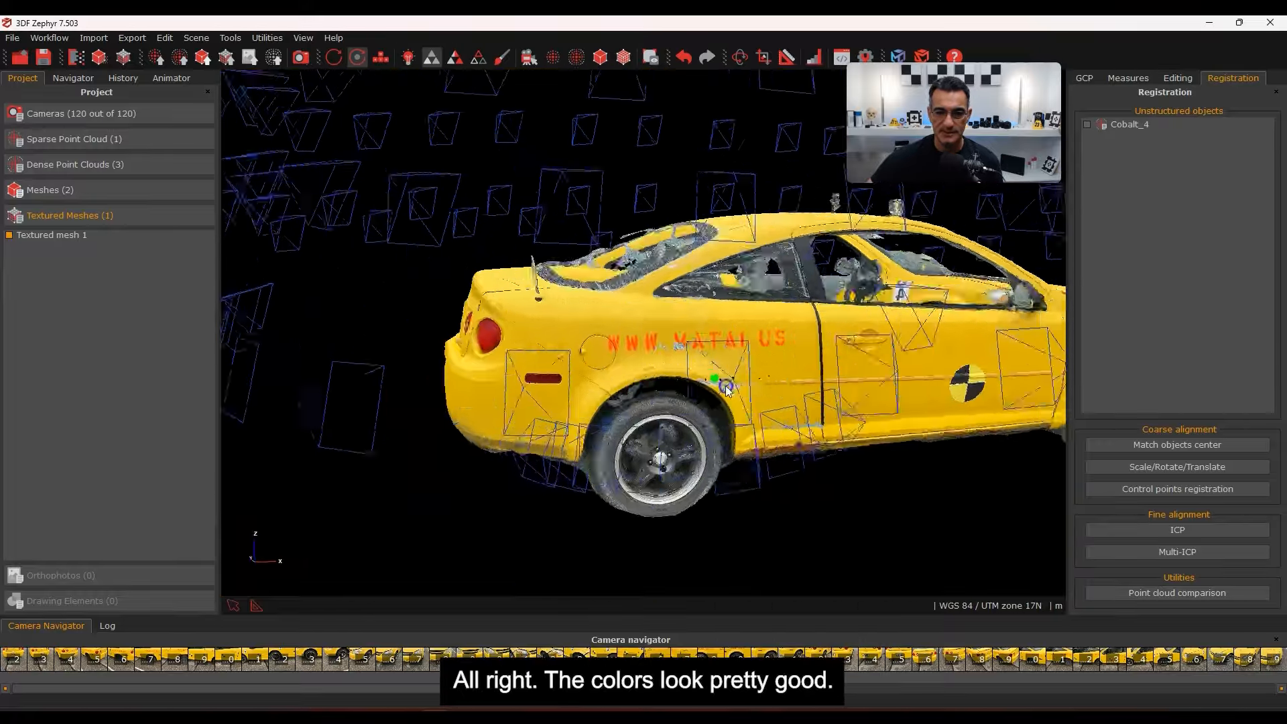
{"action": "left_click_drag", "start_coordinate": [728, 387], "coordinate": [630, 352]}
Switch the car to wireframe display and inspect it along the side, front wheel and door
{"action": "left_click", "coordinate": [477, 57]}
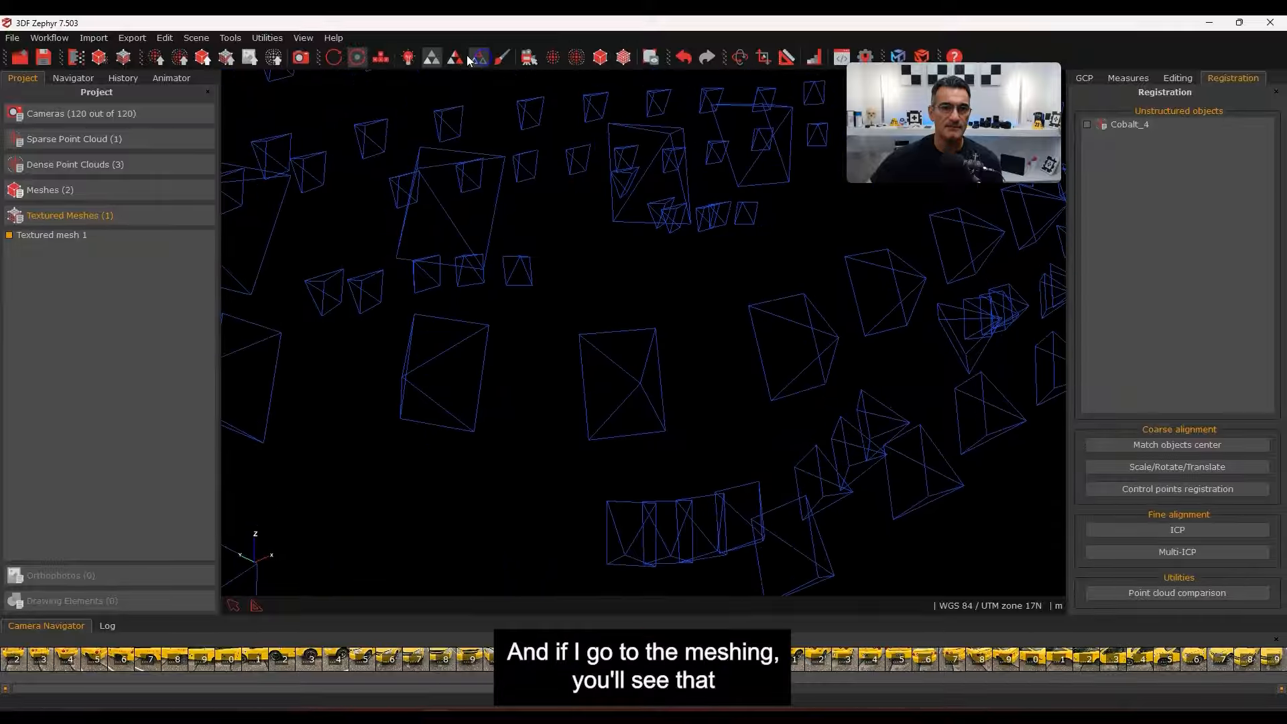
{"action": "left_click", "coordinate": [409, 58]}
{"action": "scroll", "coordinate": [681, 370], "scroll_direction": "up", "scroll_amount": 6}
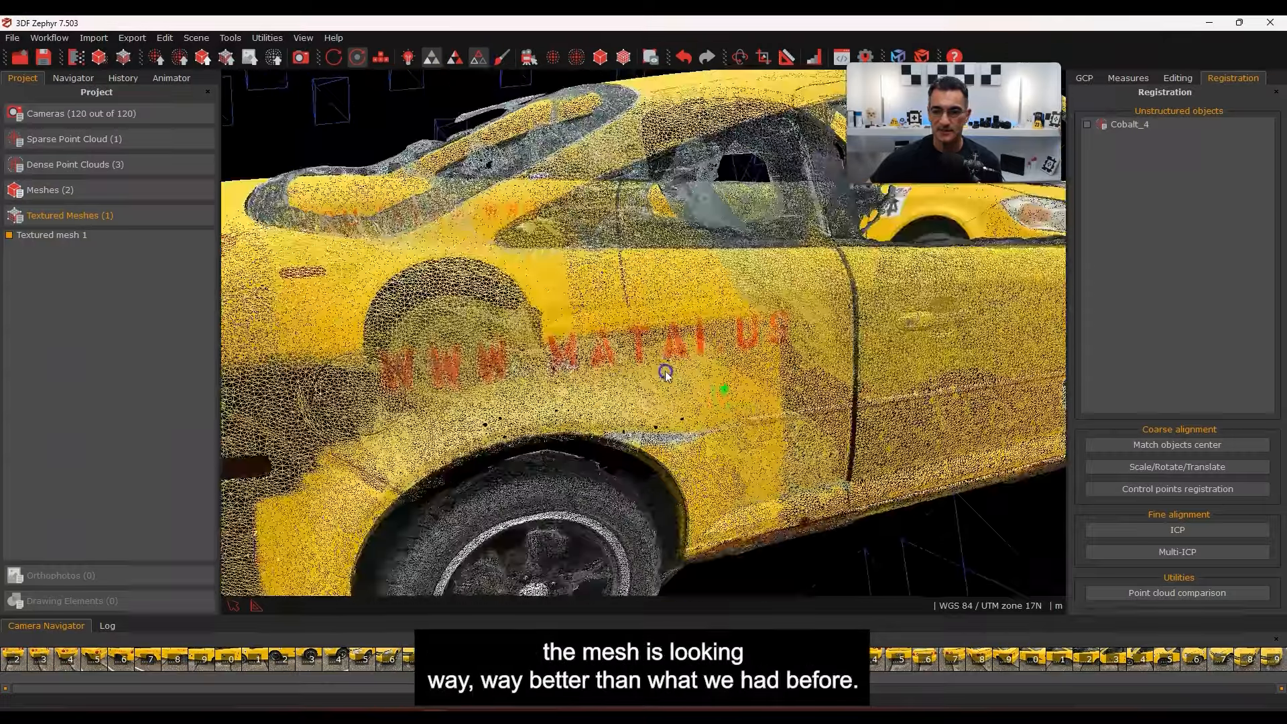
{"action": "middle_click_drag", "start_coordinate": [778, 402], "coordinate": [543, 396]}
{"action": "middle_click_drag", "start_coordinate": [953, 392], "coordinate": [570, 384]}
{"action": "left_click_drag", "start_coordinate": [805, 379], "coordinate": [684, 469]}
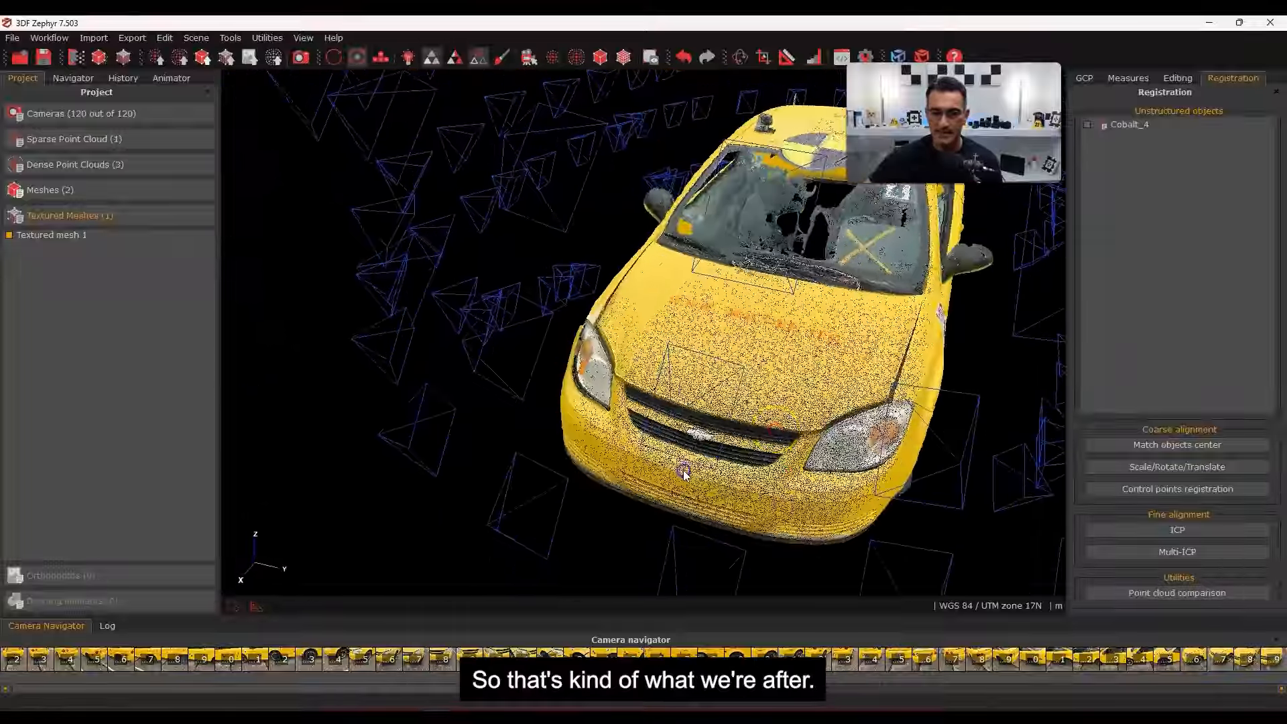
{"action": "middle_click_drag", "start_coordinate": [906, 429], "coordinate": [698, 432]}
{"action": "left_click_drag", "start_coordinate": [747, 434], "coordinate": [742, 377]}
{"action": "scroll", "coordinate": [744, 376], "scroll_direction": "up", "scroll_amount": 5}
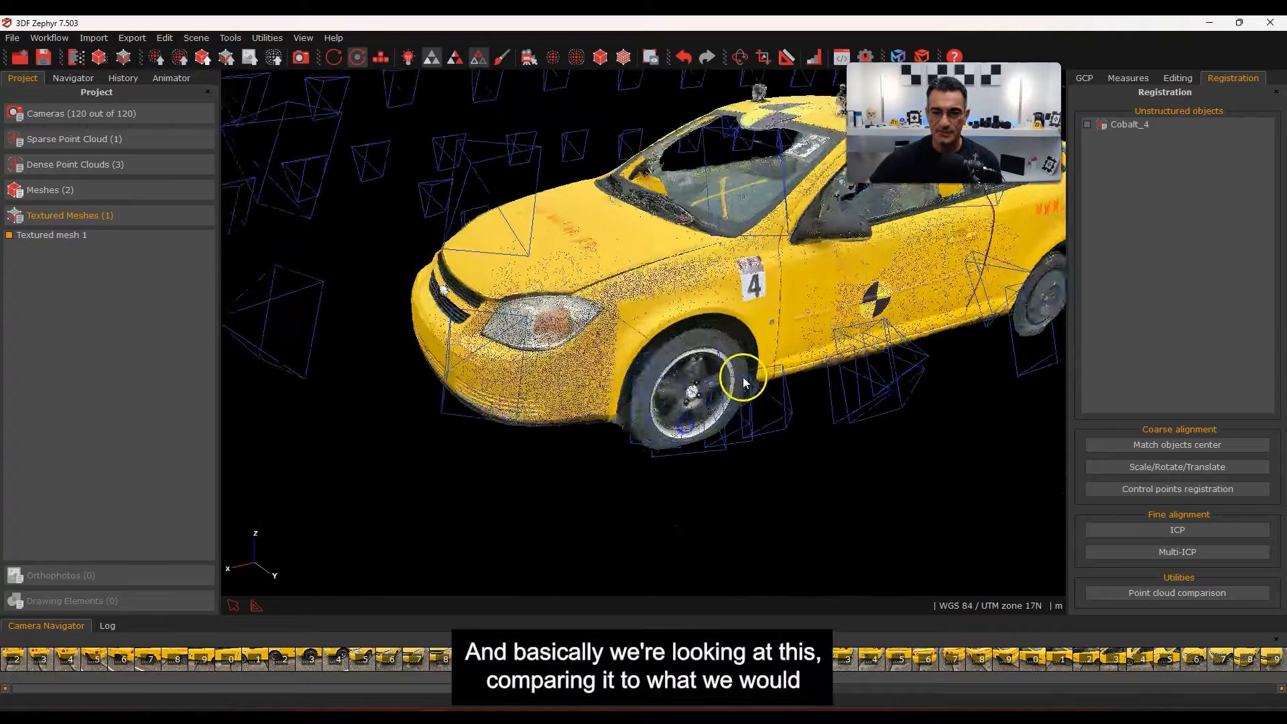
{"action": "middle_click_drag", "start_coordinate": [778, 335], "coordinate": [562, 501]}
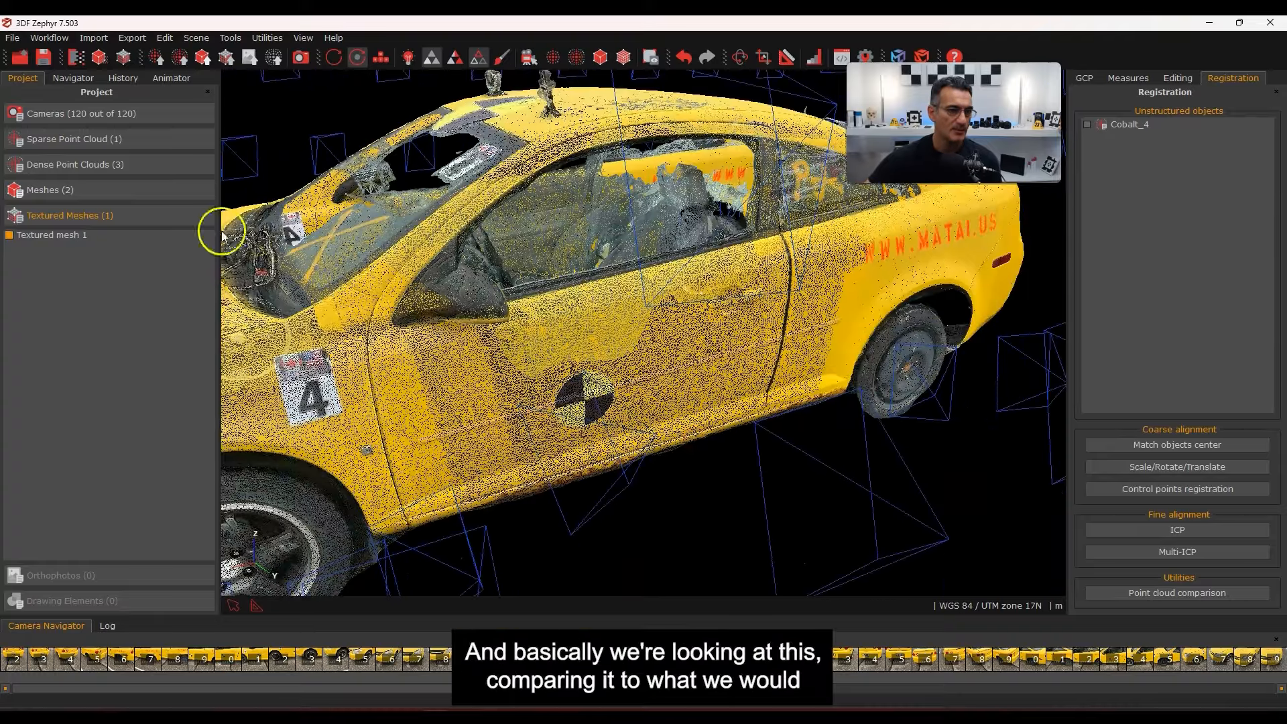
Tick Mesh 1 and orbit around the car's front, roof, side and rear to inspect its gaps
{"action": "left_click", "coordinate": [52, 191]}
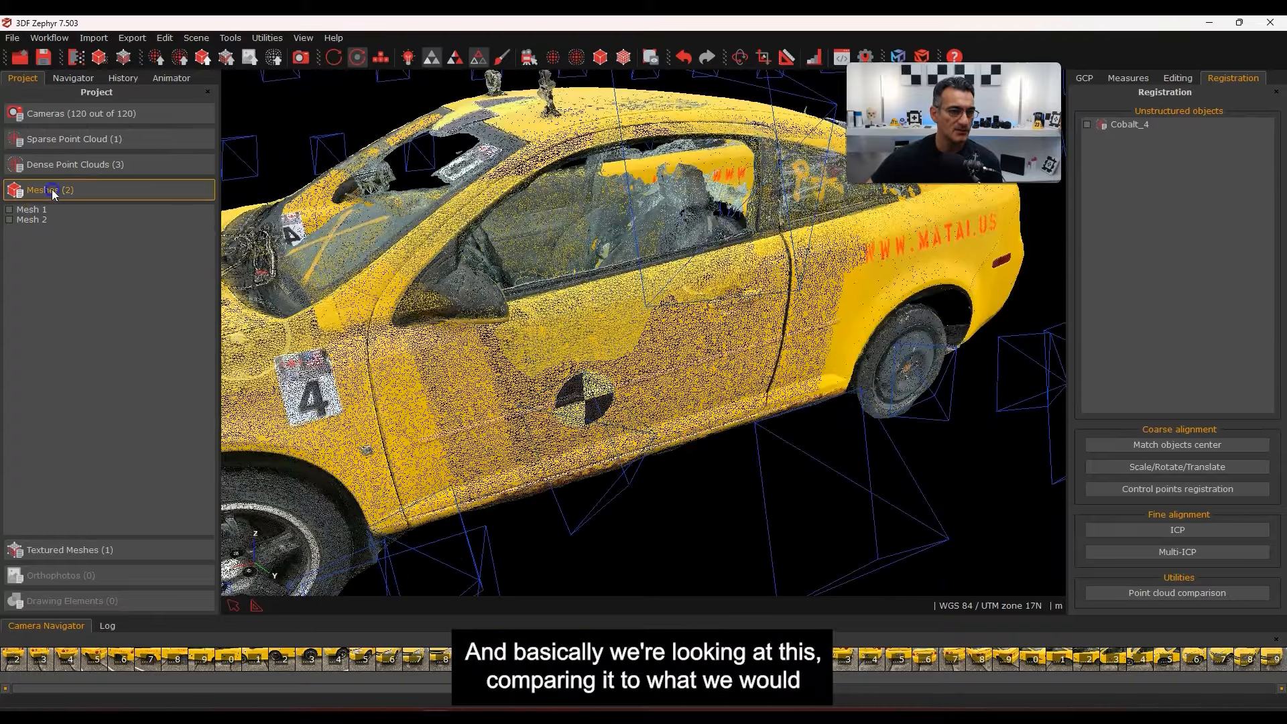
{"action": "left_click", "coordinate": [9, 210]}
{"action": "left_click_drag", "start_coordinate": [506, 331], "coordinate": [791, 277]}
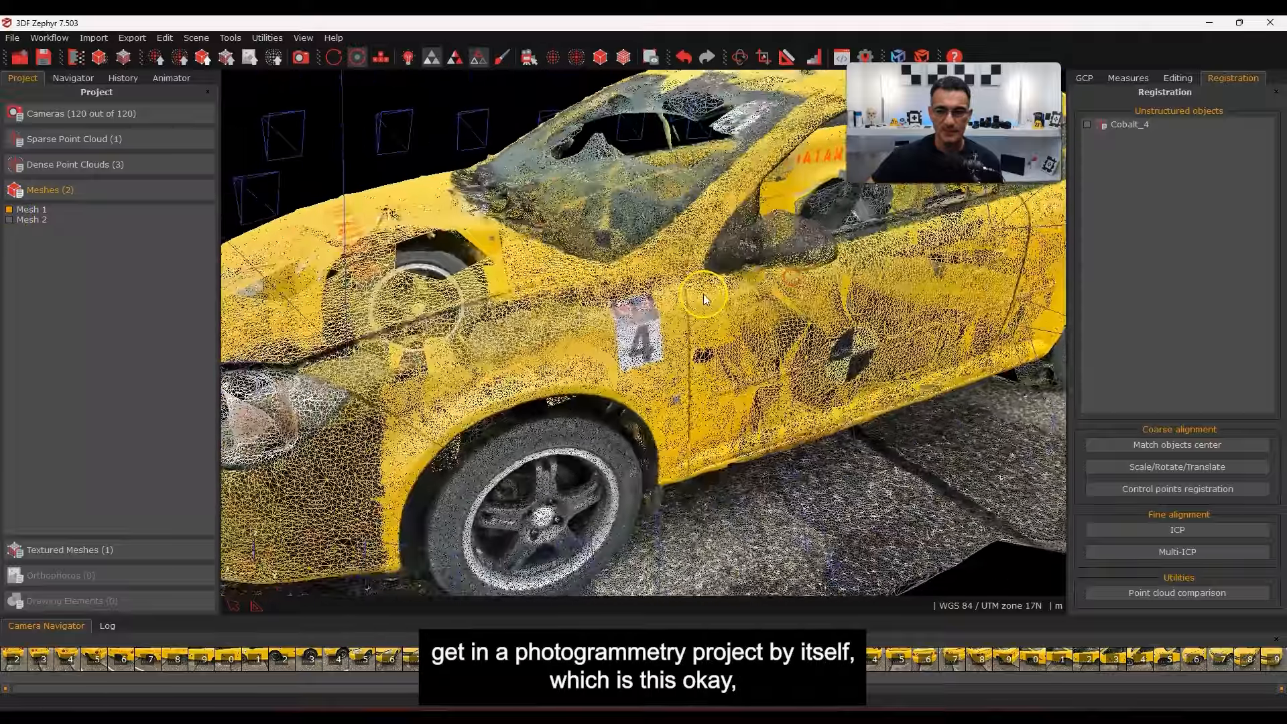
{"action": "scroll", "coordinate": [705, 295], "scroll_direction": "down", "scroll_amount": 3}
{"action": "left_click_drag", "start_coordinate": [704, 295], "coordinate": [789, 268]}
{"action": "left_click_drag", "start_coordinate": [535, 167], "coordinate": [511, 374]}
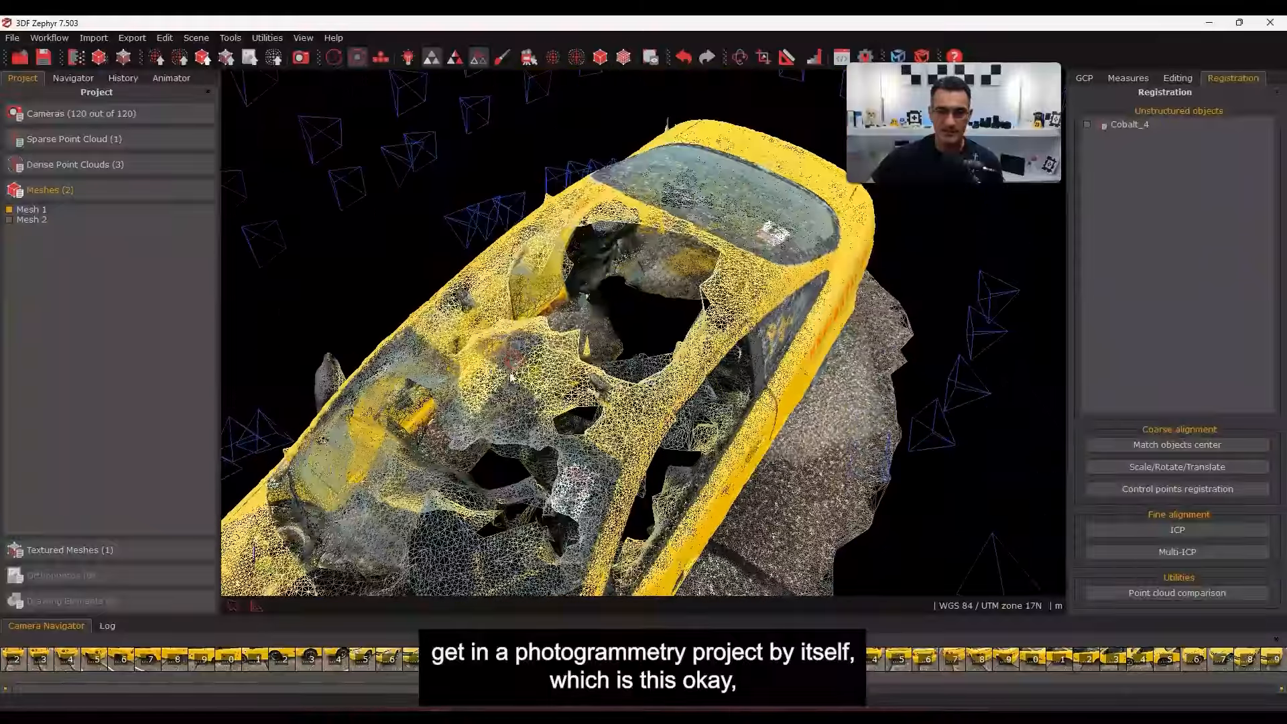
{"action": "left_click_drag", "start_coordinate": [626, 325], "coordinate": [682, 340]}
{"action": "scroll", "coordinate": [671, 356], "scroll_direction": "up", "scroll_amount": 5}
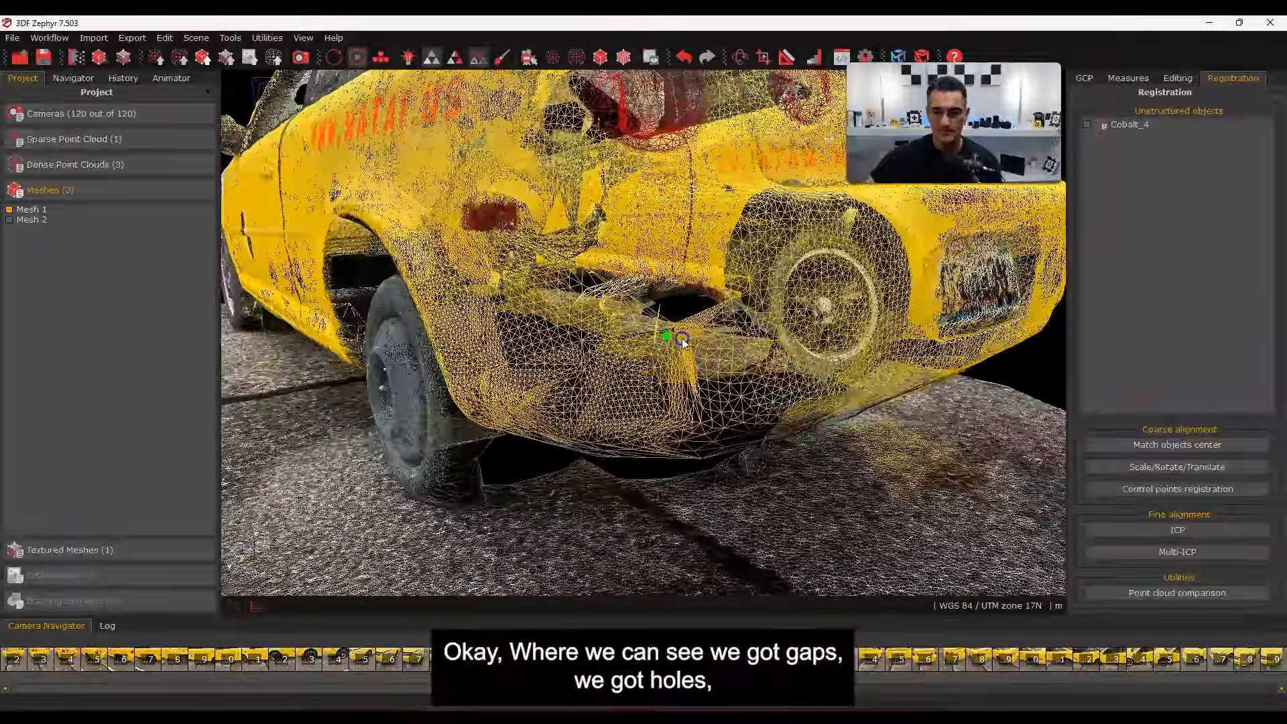
{"action": "scroll", "coordinate": [660, 337], "scroll_direction": "down", "scroll_amount": 7}
{"action": "left_click_drag", "start_coordinate": [791, 325], "coordinate": [688, 402]}
Hide the camera frames and show Textured mesh 1
{"action": "left_click", "coordinate": [526, 63]}
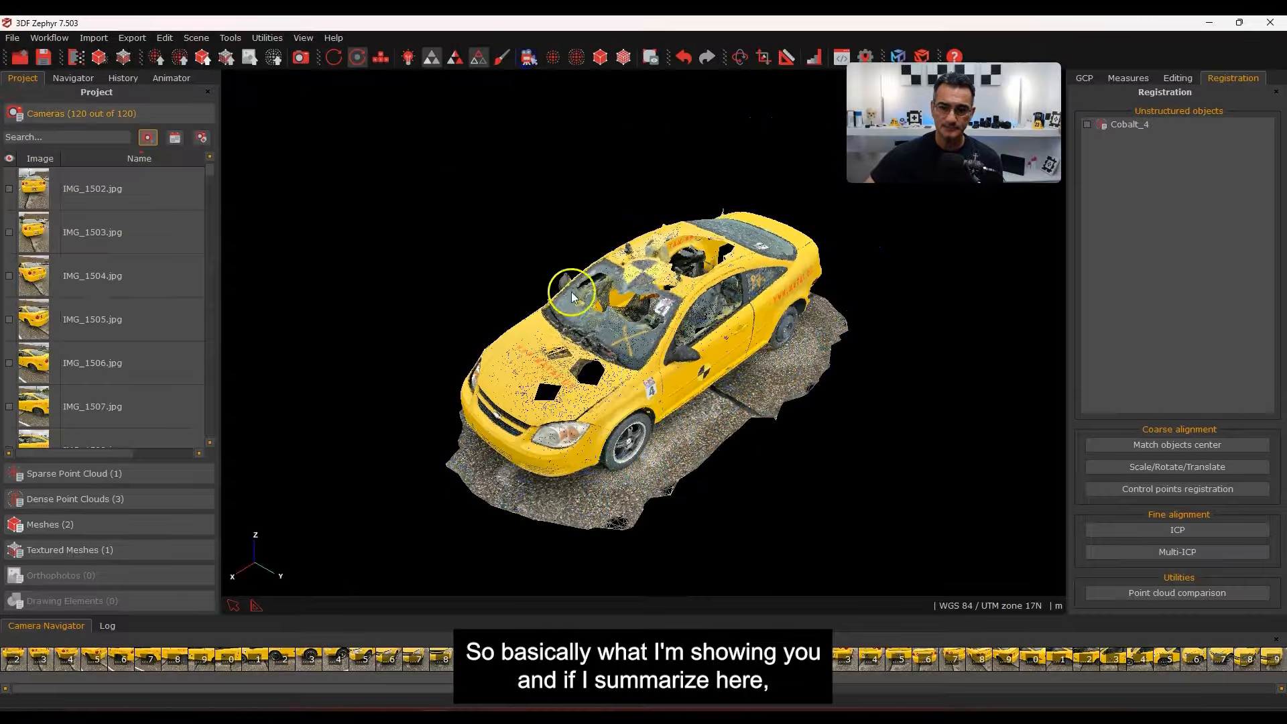
{"action": "left_click", "coordinate": [82, 550]}
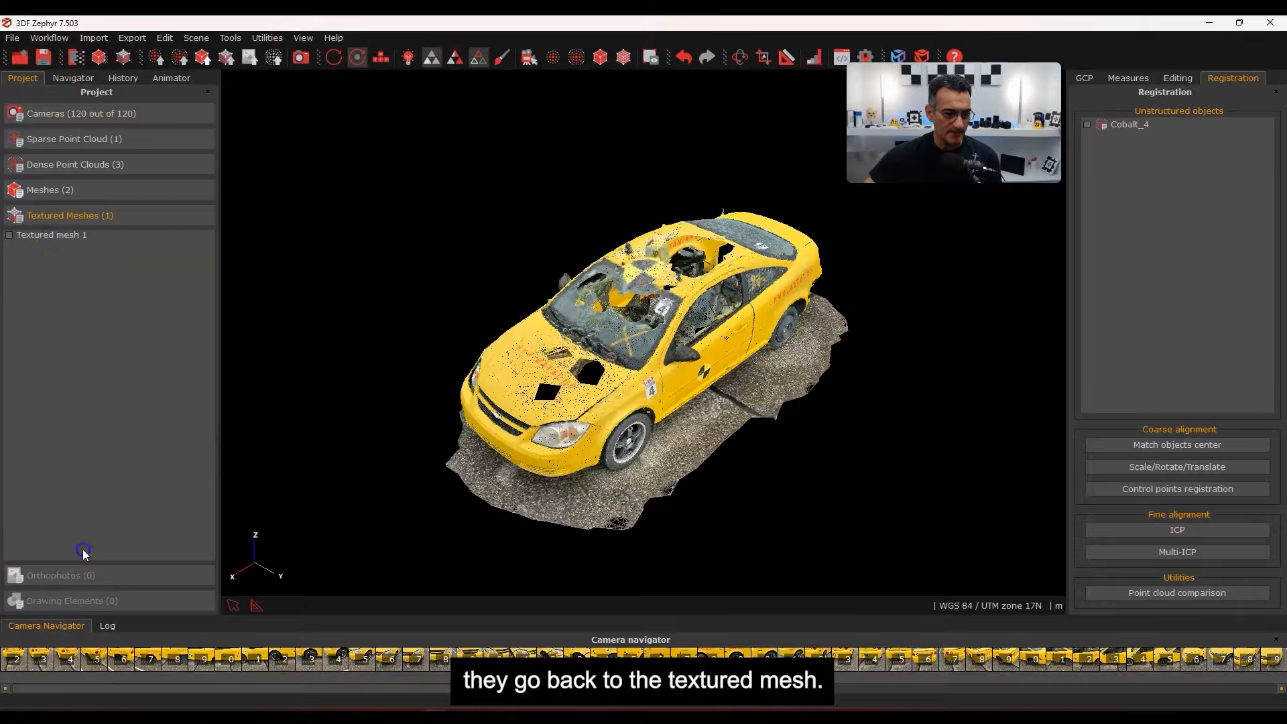
{"action": "left_click", "coordinate": [7, 238]}
{"action": "scroll", "coordinate": [589, 355], "scroll_direction": "up", "scroll_amount": 4}
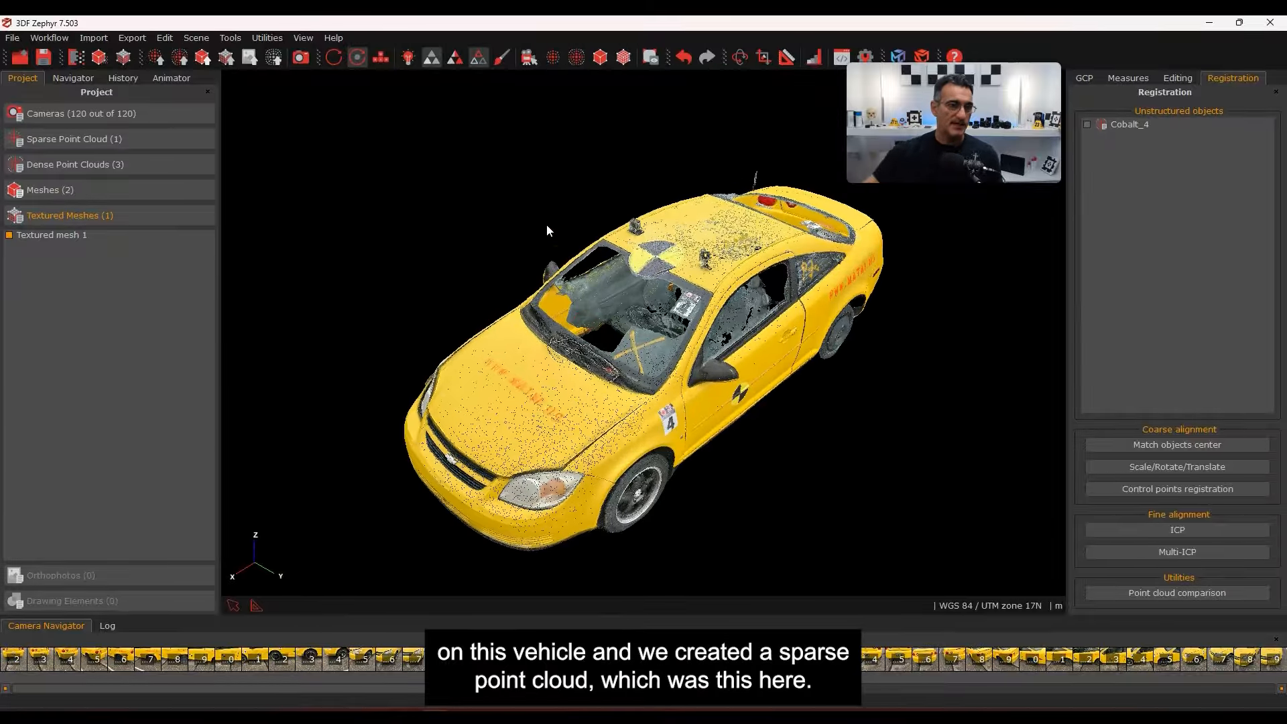
Switch the view via the Sparse Point Cloud to Dense point cloud 1 and orbit it
{"action": "left_click", "coordinate": [43, 141]}
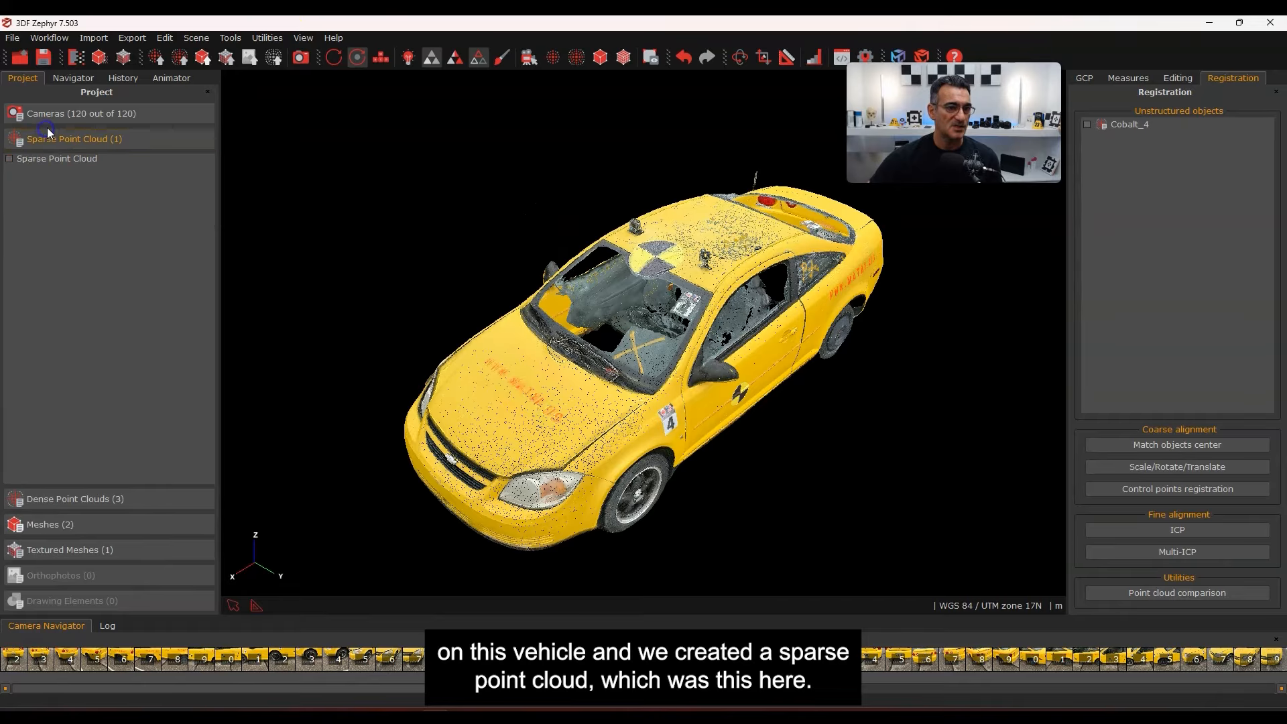
{"action": "left_click", "coordinate": [10, 159]}
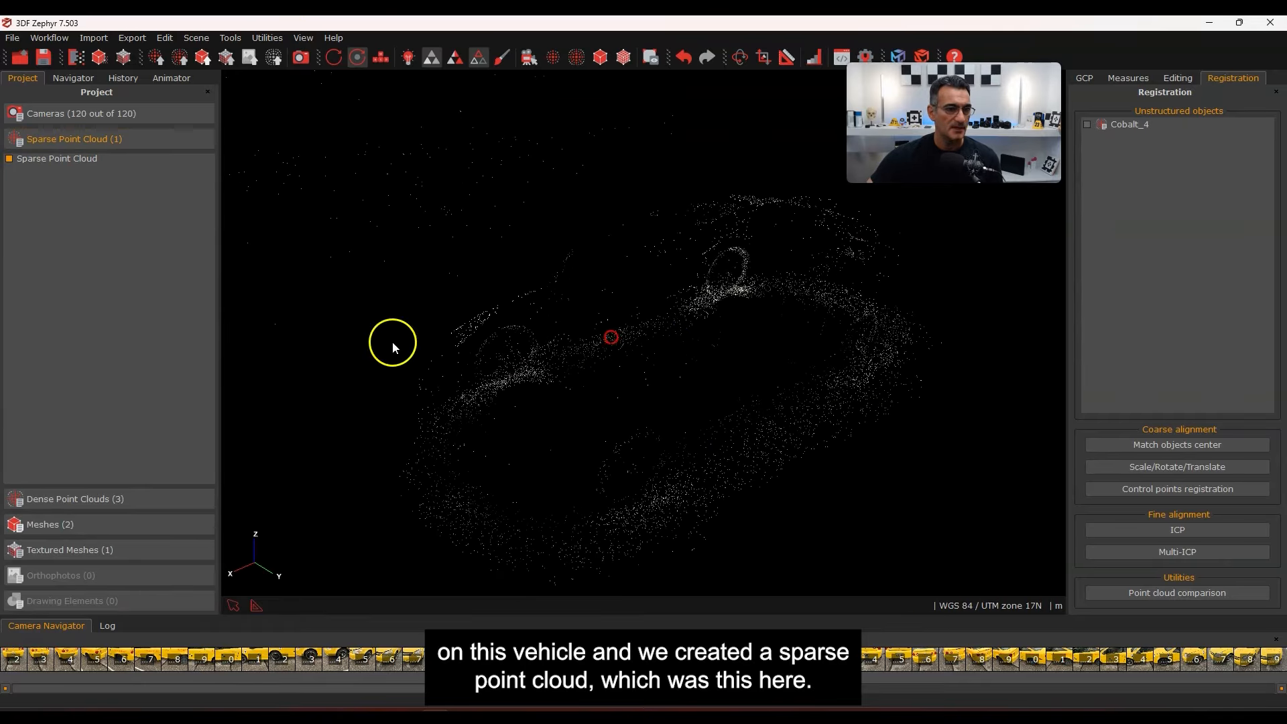
{"action": "left_click", "coordinate": [125, 500]}
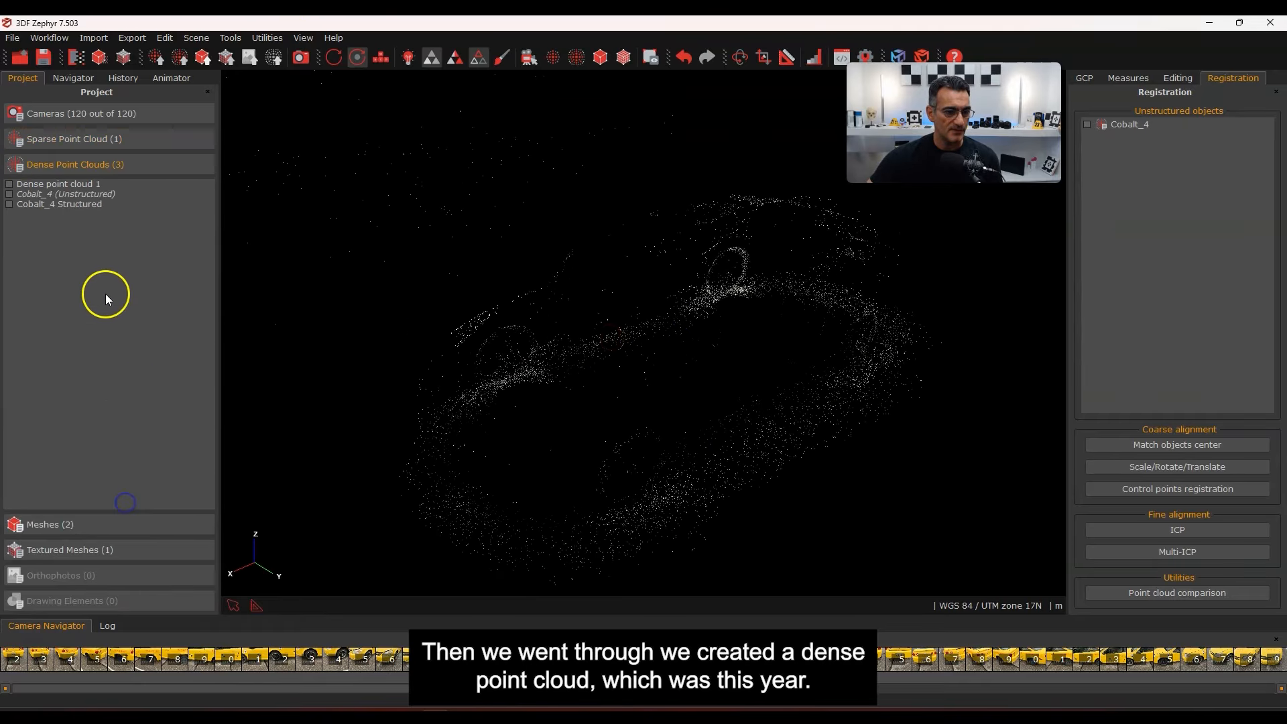
{"action": "left_click", "coordinate": [10, 184]}
{"action": "mouse_move", "coordinate": [676, 384]}
{"action": "left_mouse_down"}
{"action": "mouse_move", "coordinate": [678, 369]}
{"action": "mouse_move", "coordinate": [719, 359]}
{"action": "mouse_move", "coordinate": [681, 396]}
{"action": "left_mouse_up"}
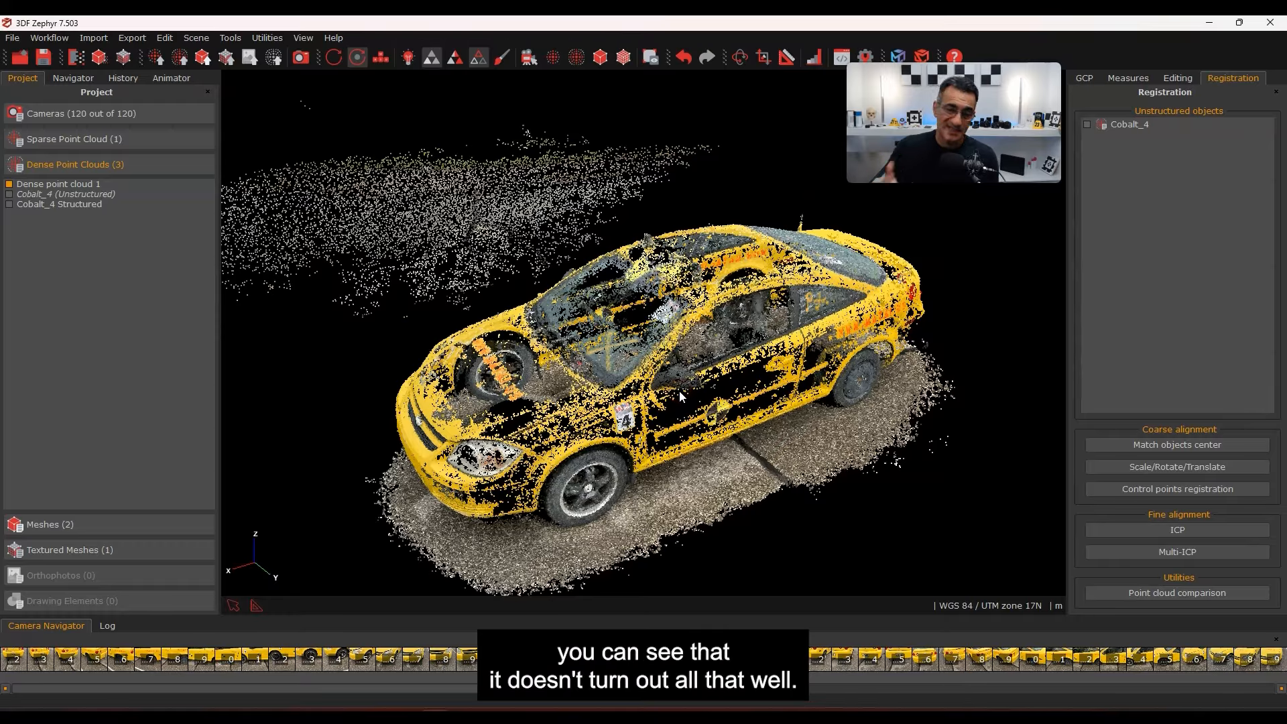